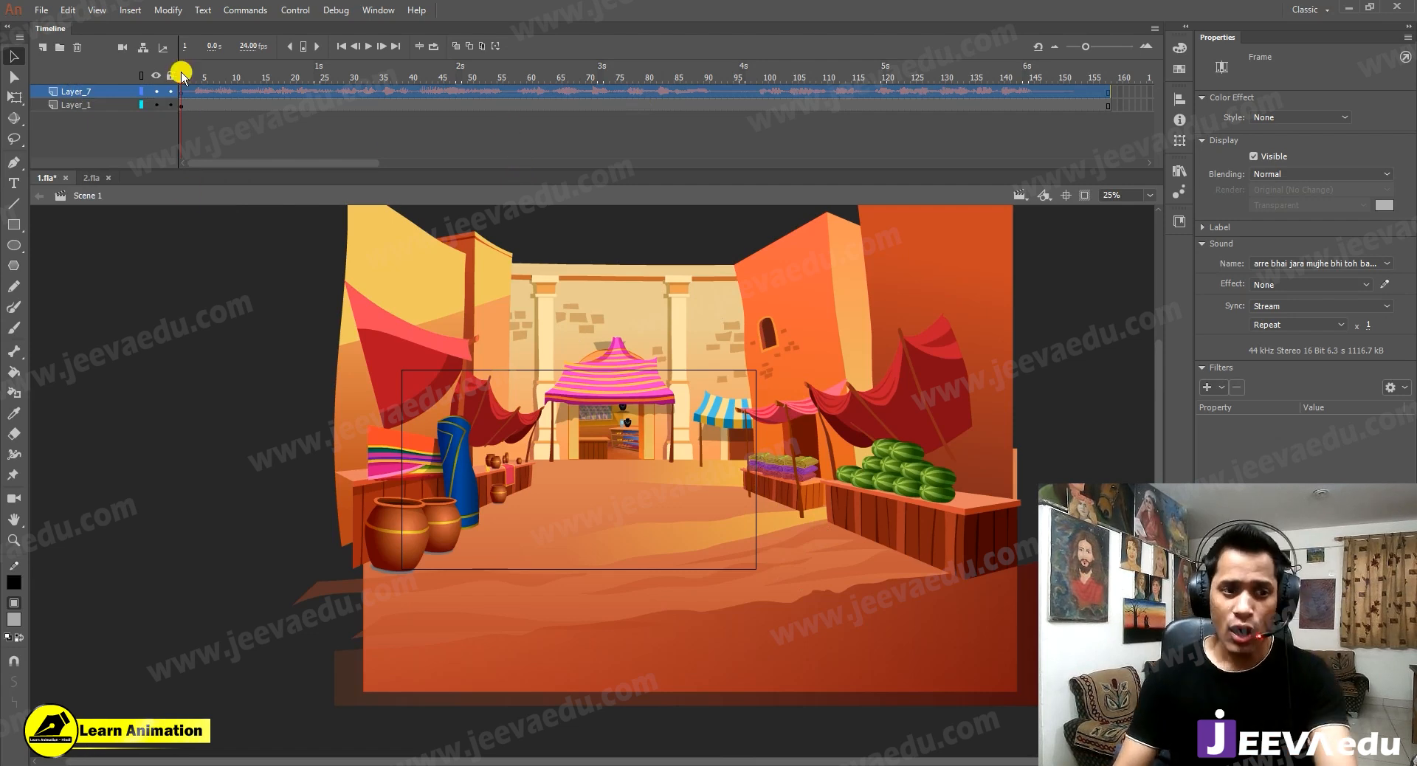
Open the market background's graphic symbol, Symbol 1, for editing.
{"action": "left_click", "coordinate": [187, 106]}
{"action": "left_click", "coordinate": [592, 468]}
{"action": "left_click", "coordinate": [1268, 123]}
{"action": "key", "text": "ctrl+minus"}
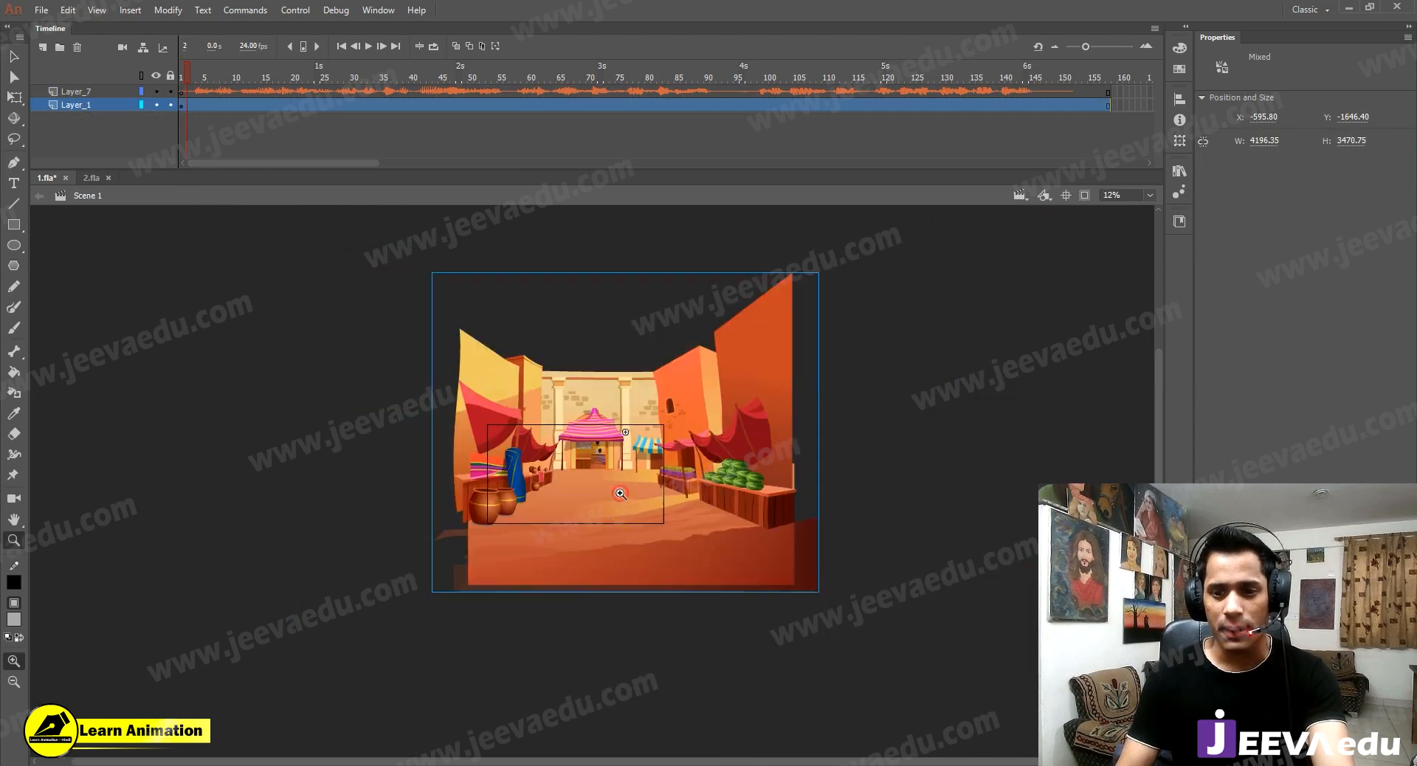
{"action": "left_click", "coordinate": [378, 384]}
{"action": "left_click", "coordinate": [547, 468]}
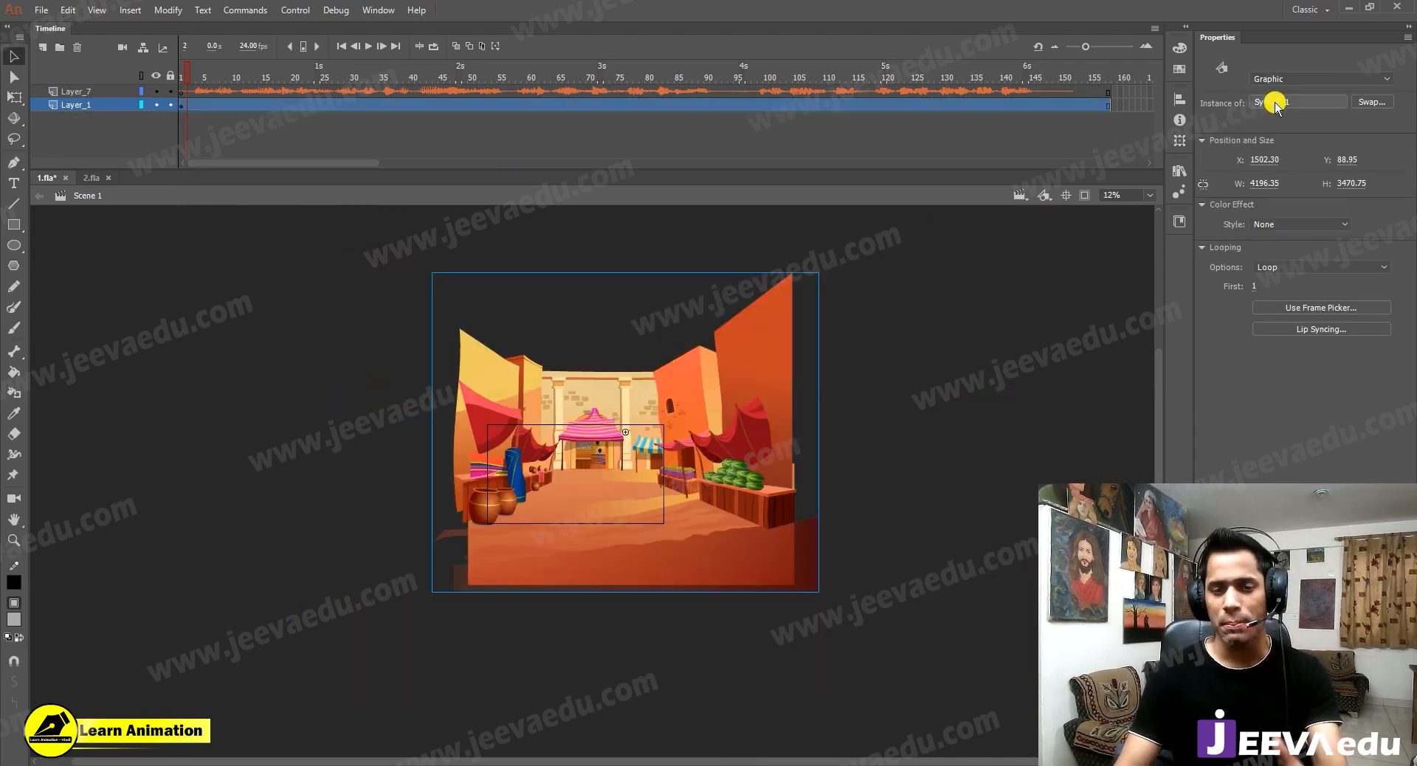
{"action": "double_click", "coordinate": [616, 446]}
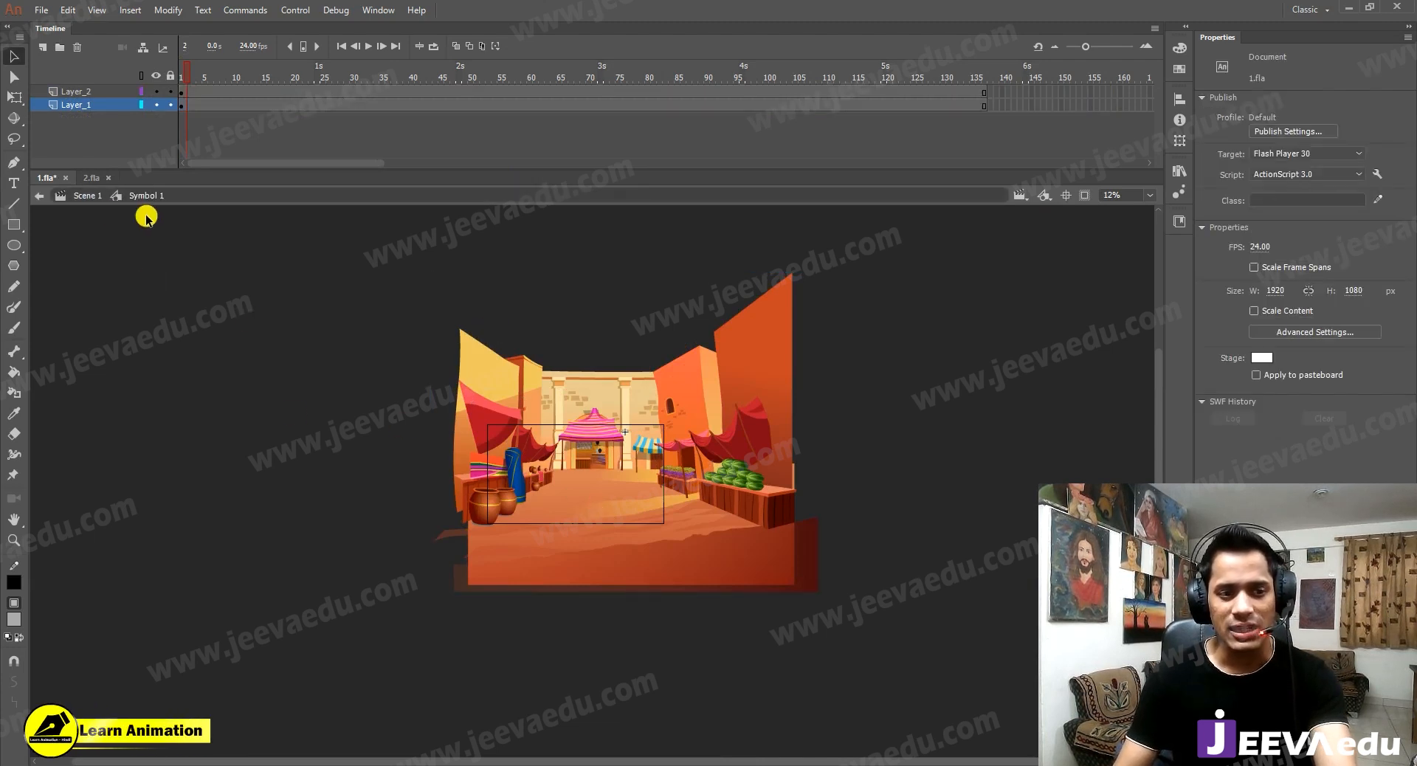
Clip the view to the stage, try moving the foreground stall with the clay pots, and undo the move.
{"action": "key", "text": "z"}
{"action": "left_click", "coordinate": [547, 452]}
{"action": "key", "text": "v"}
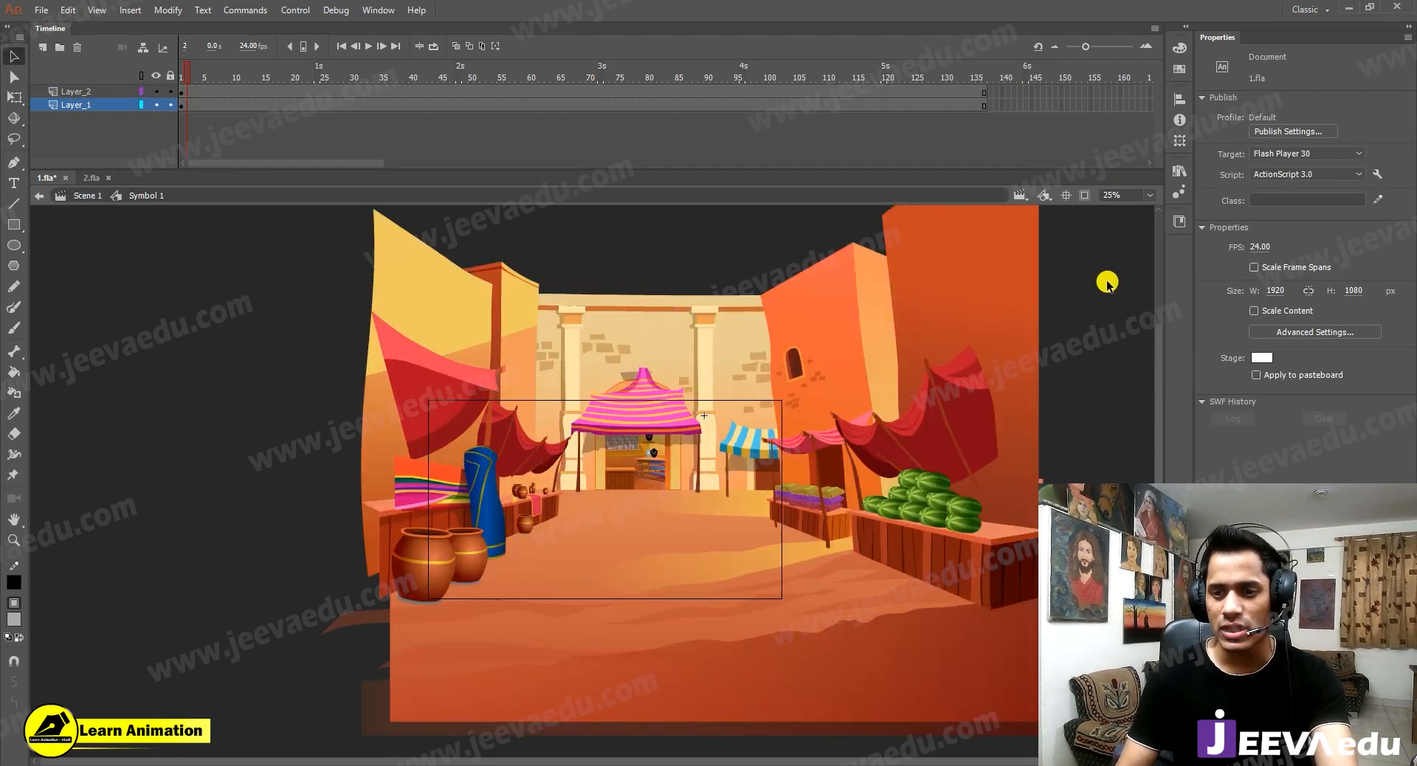
{"action": "left_click", "coordinate": [1086, 197]}
{"action": "key", "text": "z"}
{"action": "left_click", "coordinate": [593, 500]}
{"action": "left_click_drag", "start_coordinate": [614, 494], "coordinate": [655, 442]}
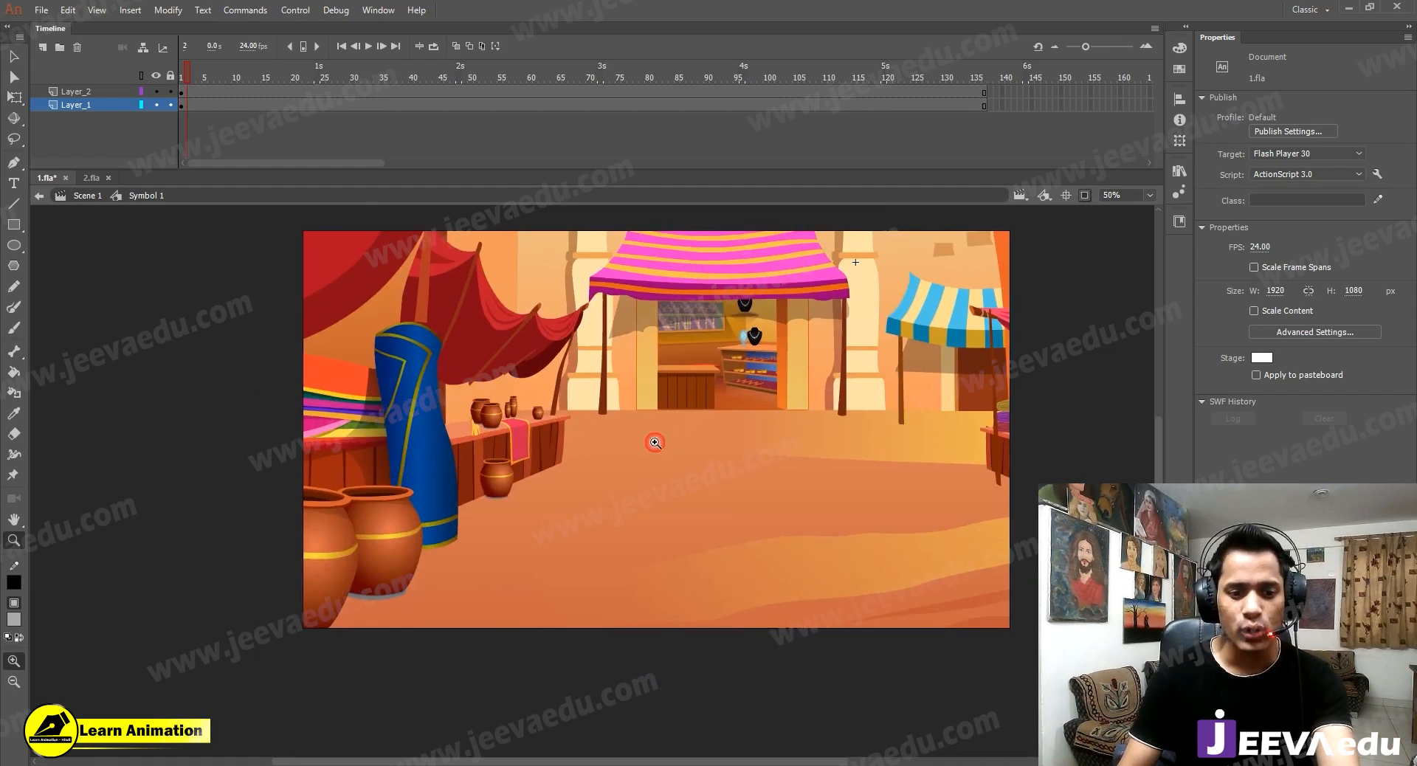
{"action": "key", "text": "v"}
{"action": "left_click_drag", "start_coordinate": [394, 509], "coordinate": [433, 466]}
{"action": "key", "text": "ctrl+z"}
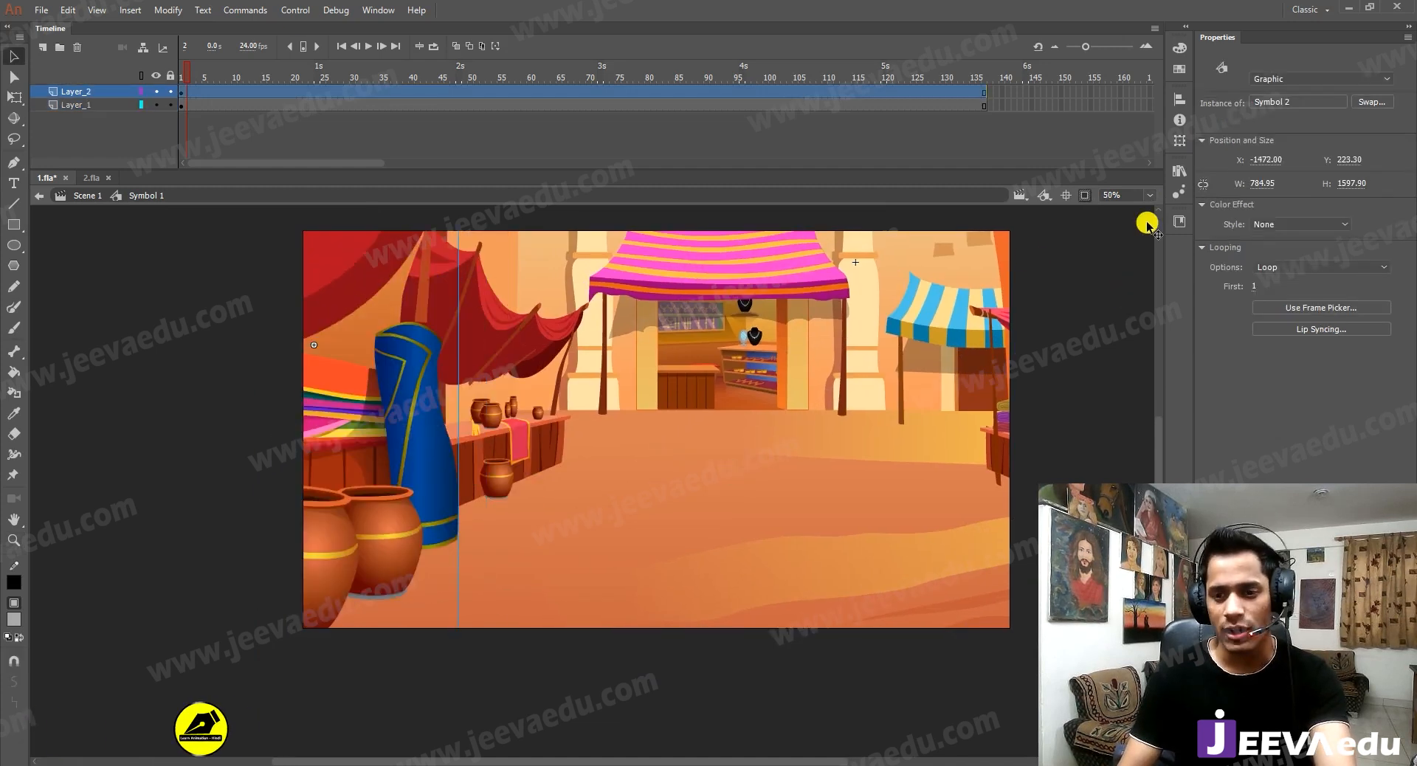
Show the artwork beyond the stage again, try moving the foreground stall and the street background, and undo each move.
{"action": "left_click", "coordinate": [1085, 196]}
{"action": "key", "text": "z"}
{"action": "left_click", "coordinate": [510, 519], "text": "alt"}
{"action": "key", "text": "v"}
{"action": "left_click_drag", "start_coordinate": [486, 490], "coordinate": [445, 491]}
{"action": "key", "text": "ctrl+z"}
{"action": "left_click", "coordinate": [702, 511]}
{"action": "left_click_drag", "start_coordinate": [701, 508], "coordinate": [719, 477]}
{"action": "key", "text": "ctrl+z"}
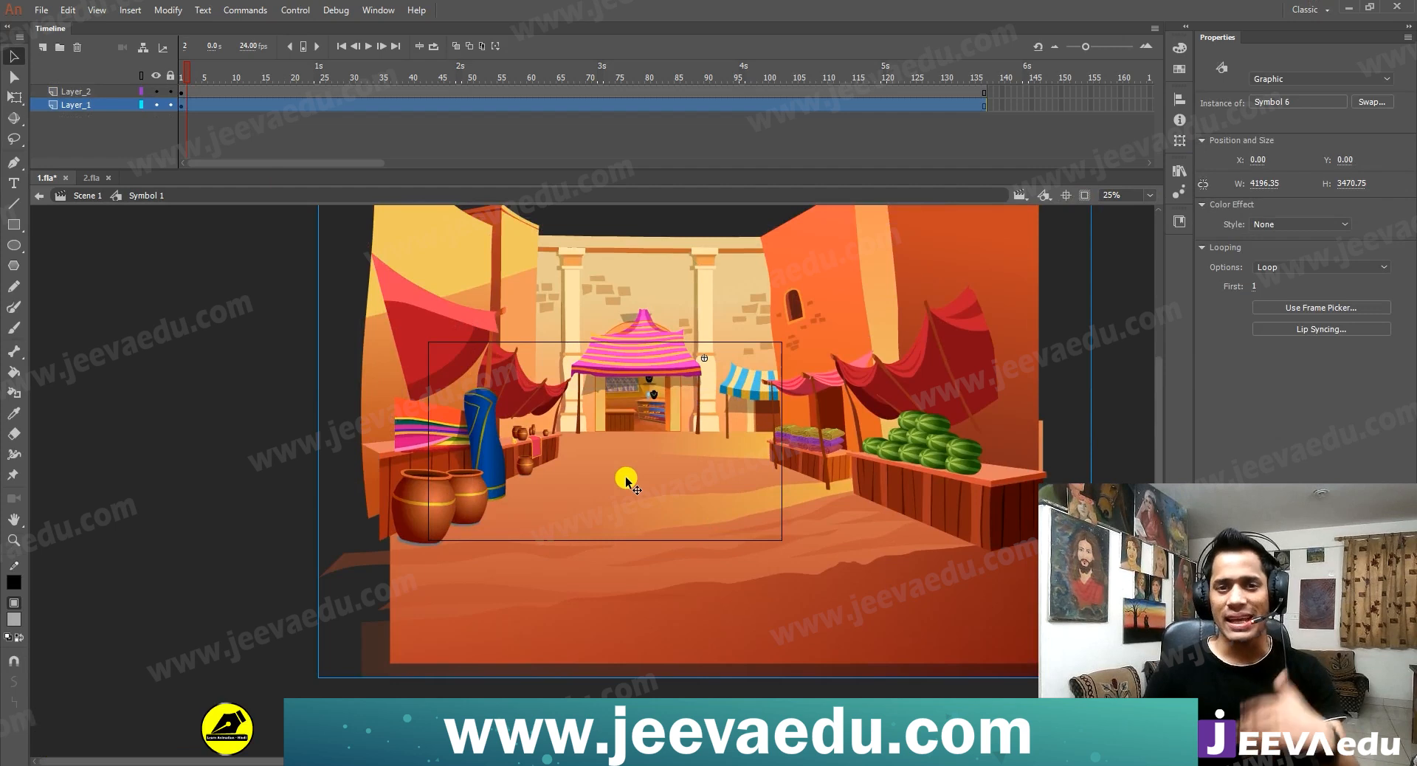
Open the foreground stall symbol on Layer_2, containing the clay pots and blue cloth roll, for editing.
{"action": "key", "text": "z"}
{"action": "left_click", "coordinate": [595, 454]}
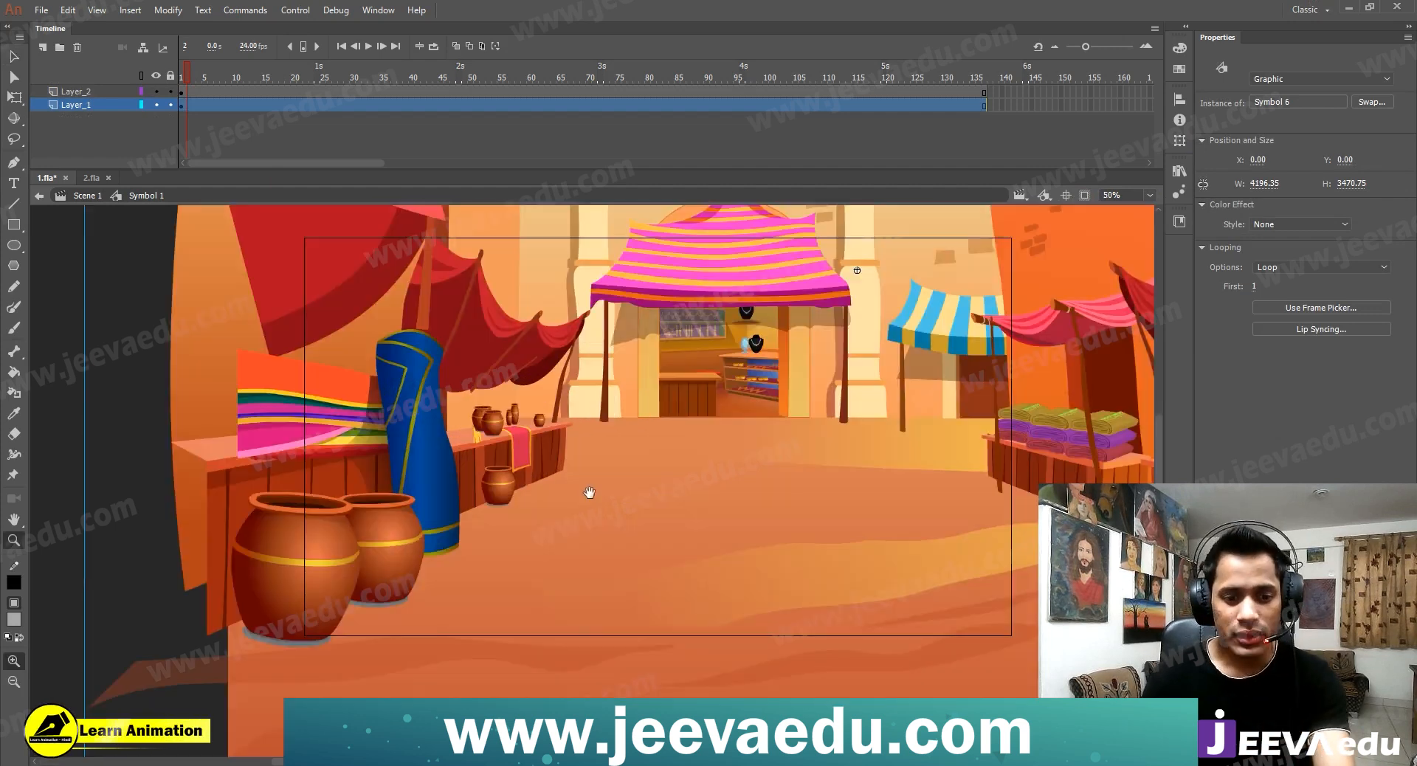
{"action": "key", "text": "v"}
{"action": "left_click", "coordinate": [427, 494]}
{"action": "left_click_drag", "start_coordinate": [450, 514], "coordinate": [455, 514]}
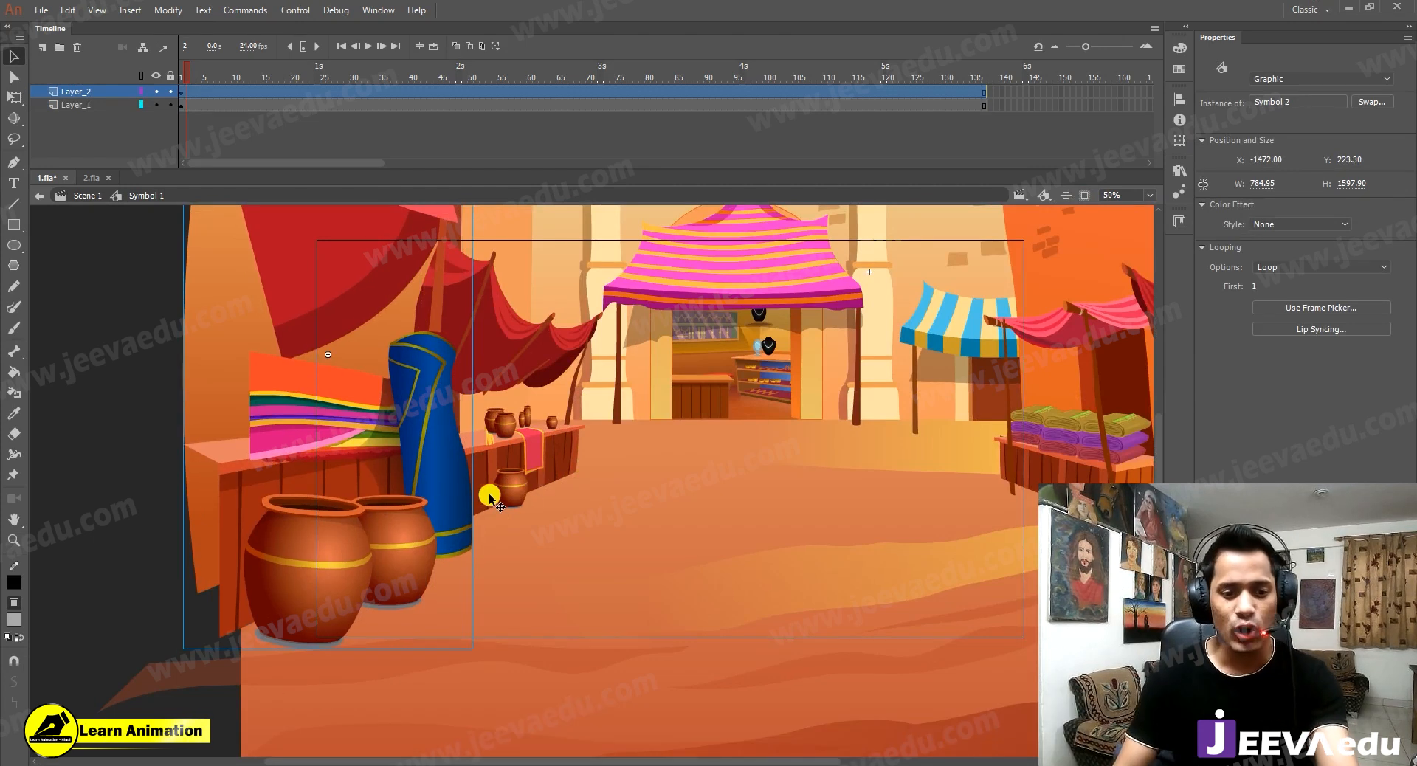
{"action": "double_click", "coordinate": [466, 504]}
{"action": "left_click", "coordinate": [437, 564]}
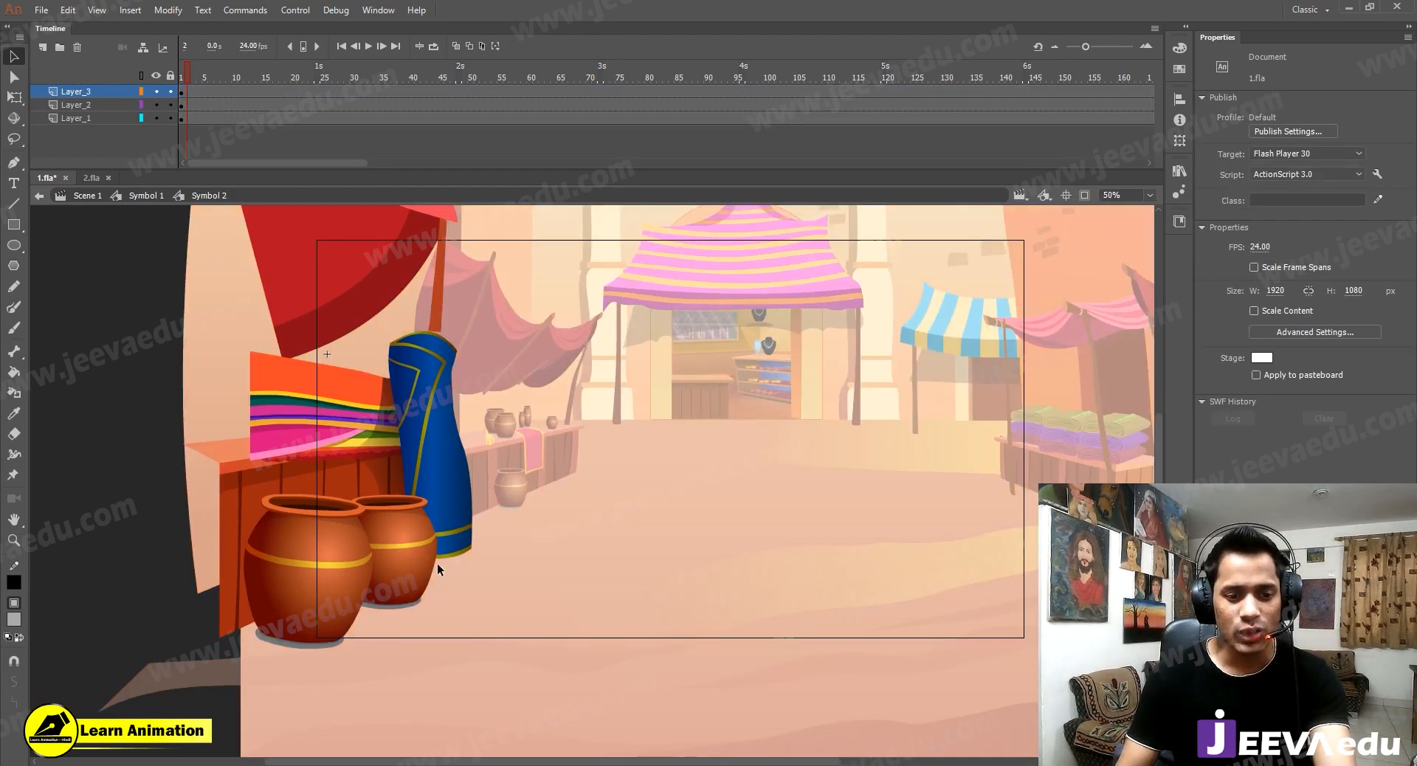
Try moving the individual clay pots inside Symbol 2, undo each move, and return to Symbol 1.
{"action": "left_click_drag", "start_coordinate": [418, 564], "coordinate": [447, 557]}
{"action": "key", "text": "ctrl+z"}
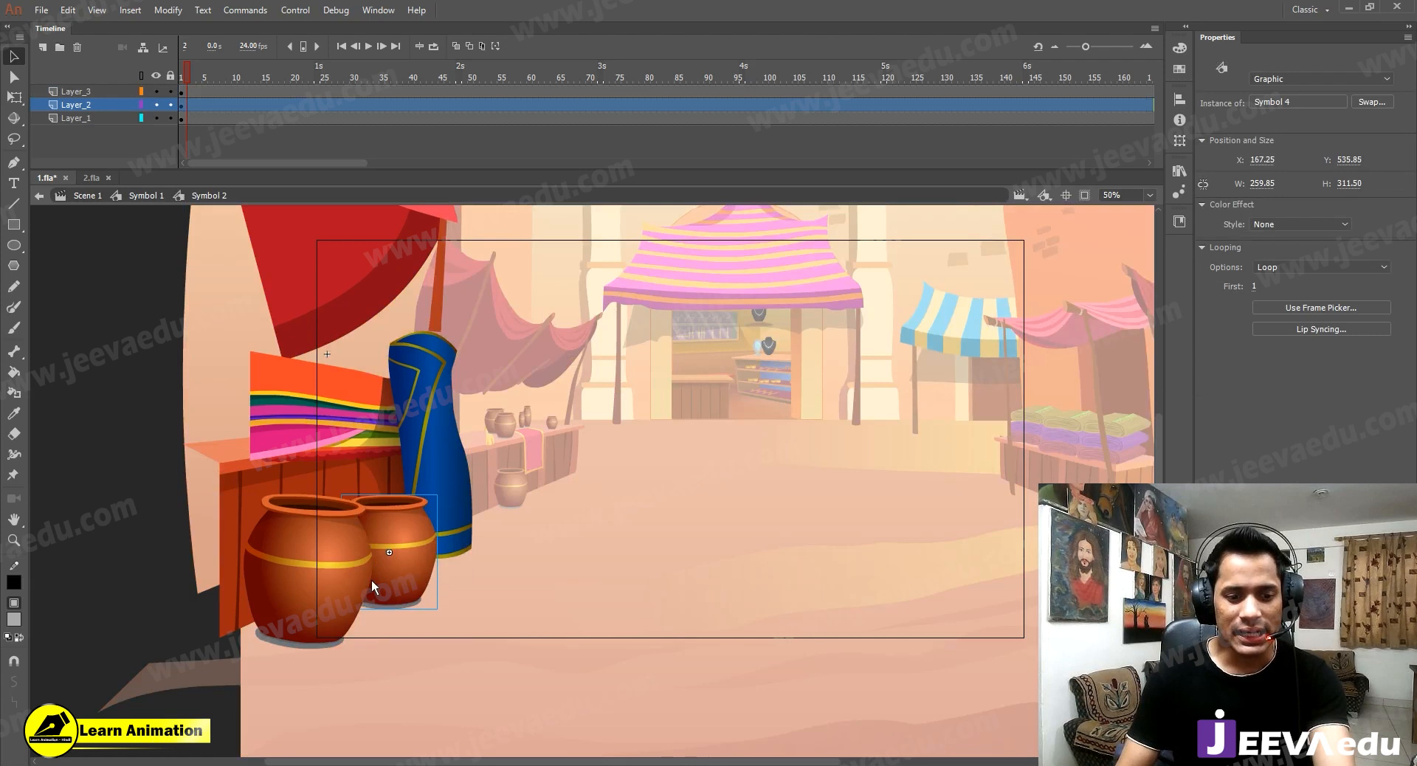
{"action": "left_click_drag", "start_coordinate": [369, 580], "coordinate": [347, 579]}
{"action": "key", "text": "ctrl+z"}
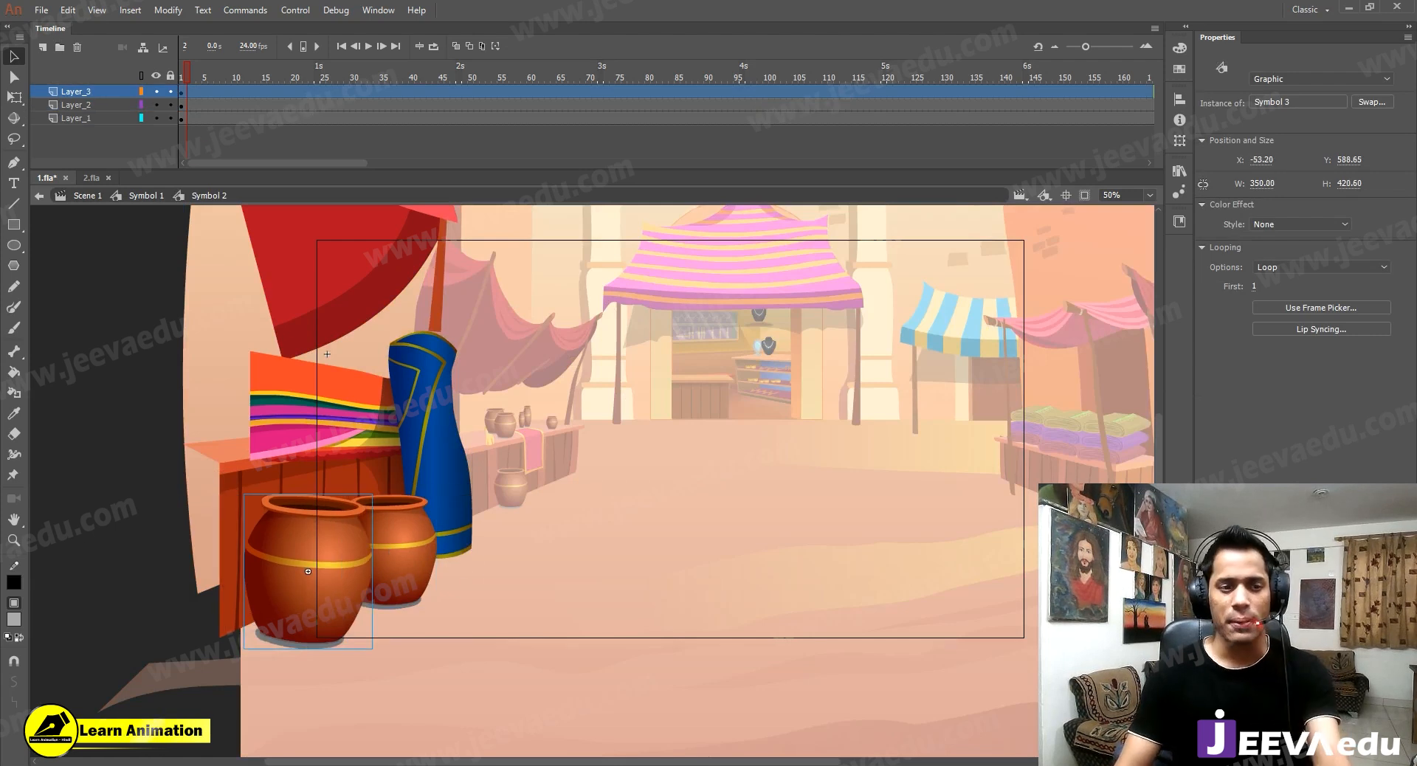
{"action": "left_click", "coordinate": [137, 201]}
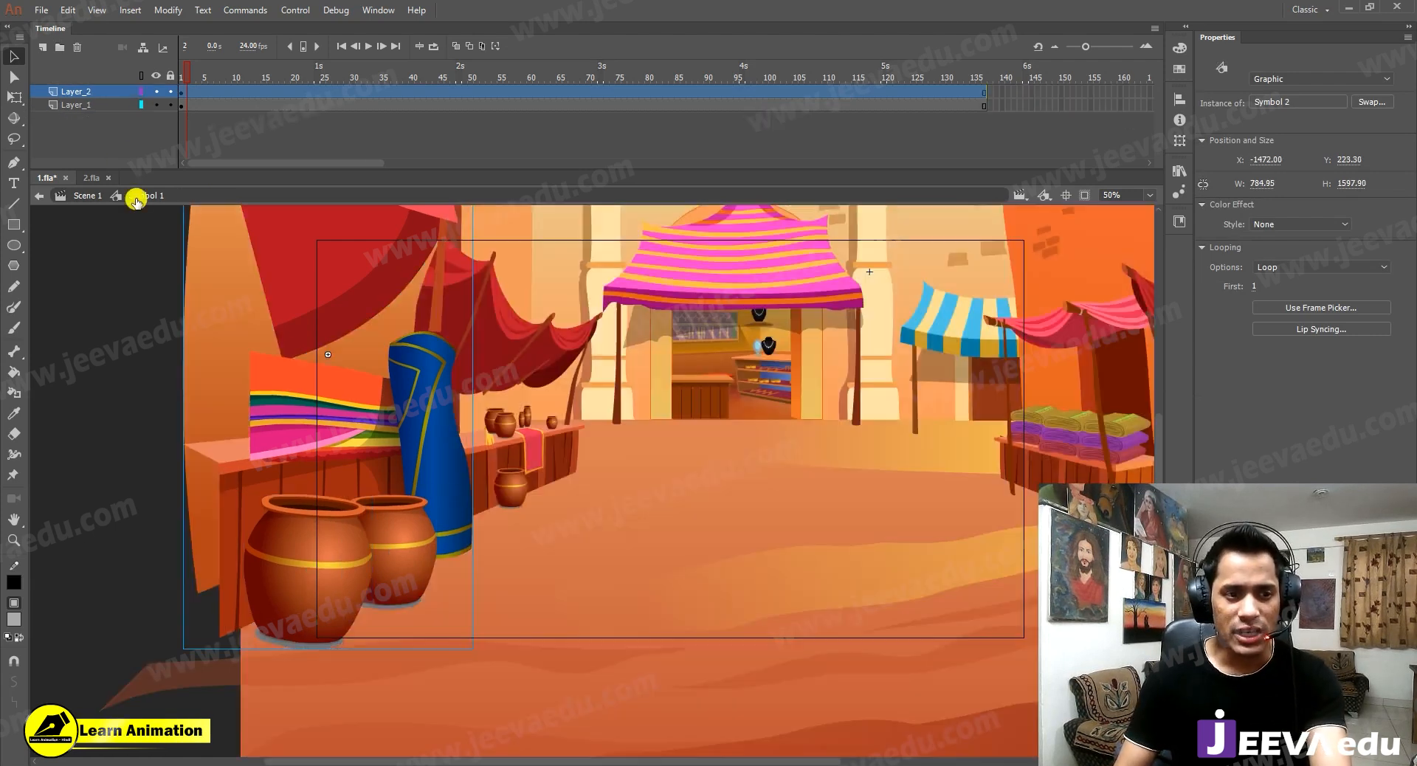
{"action": "left_click", "coordinate": [470, 549], "text": "ctrl+shift"}
{"action": "left_click_drag", "start_coordinate": [536, 544], "coordinate": [510, 576]}
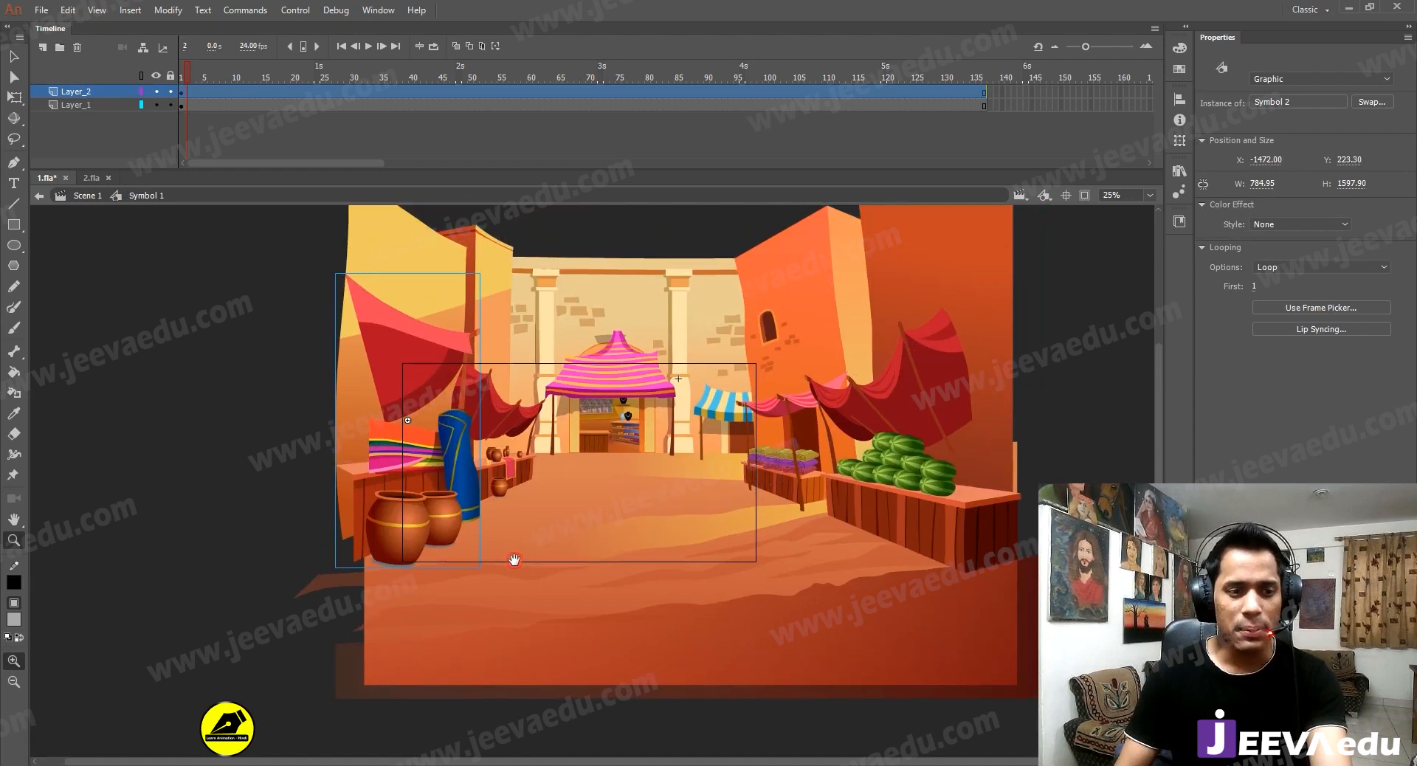
Paste the copied audio layer above Layer_2 and extend Layer_1 and Layer_2 to frame 158.
{"action": "right_click", "coordinate": [113, 93]}
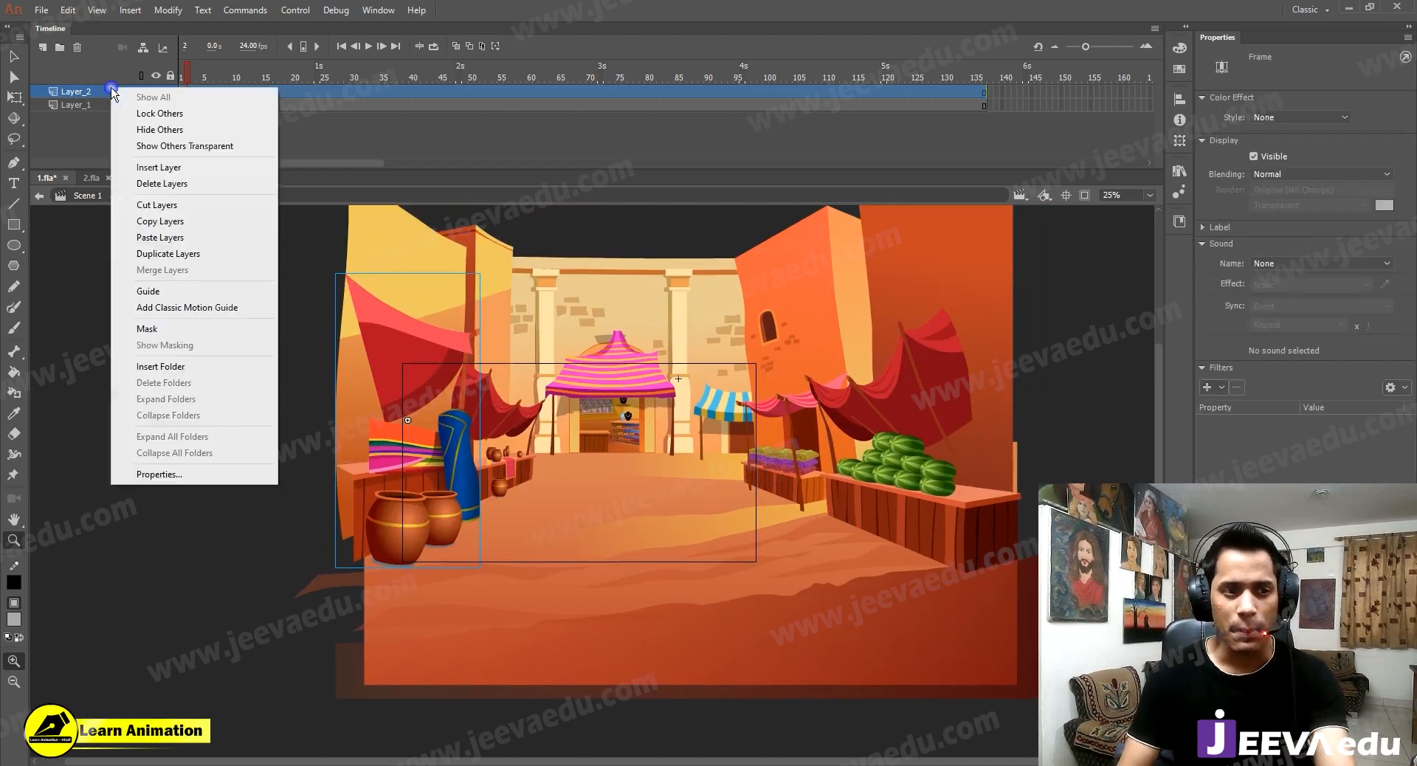
{"action": "left_click", "coordinate": [162, 237]}
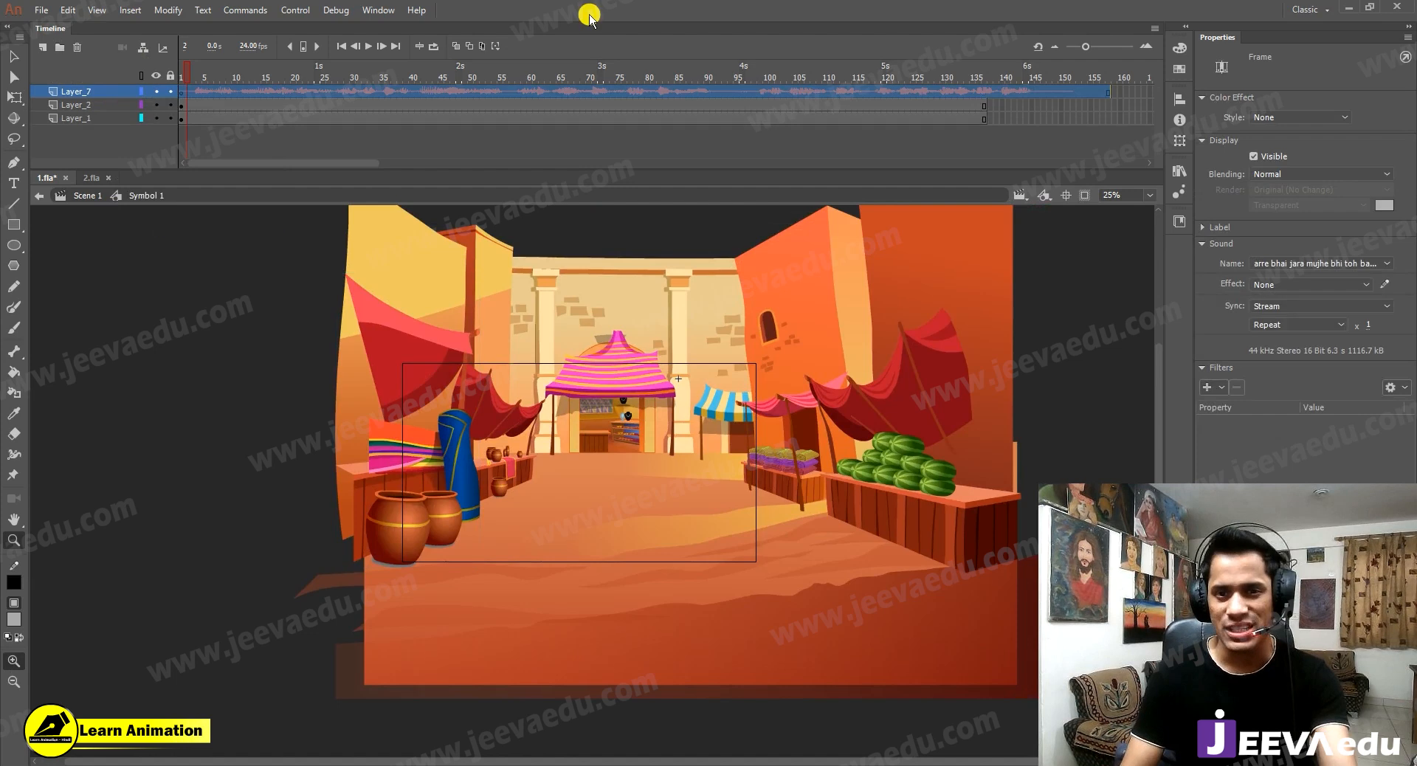
{"action": "left_click", "coordinate": [1109, 120]}
{"action": "left_click", "coordinate": [1107, 118]}
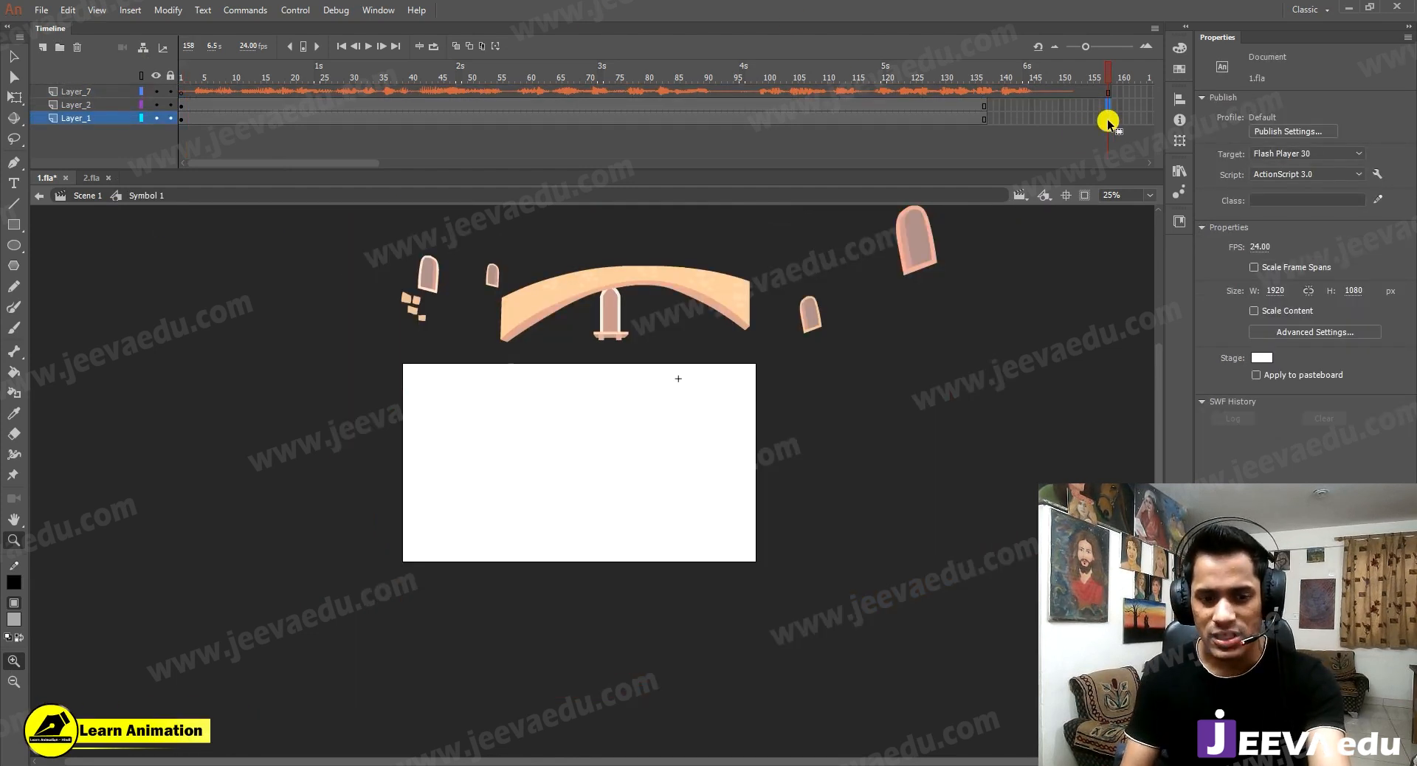
{"action": "key", "text": "F5"}
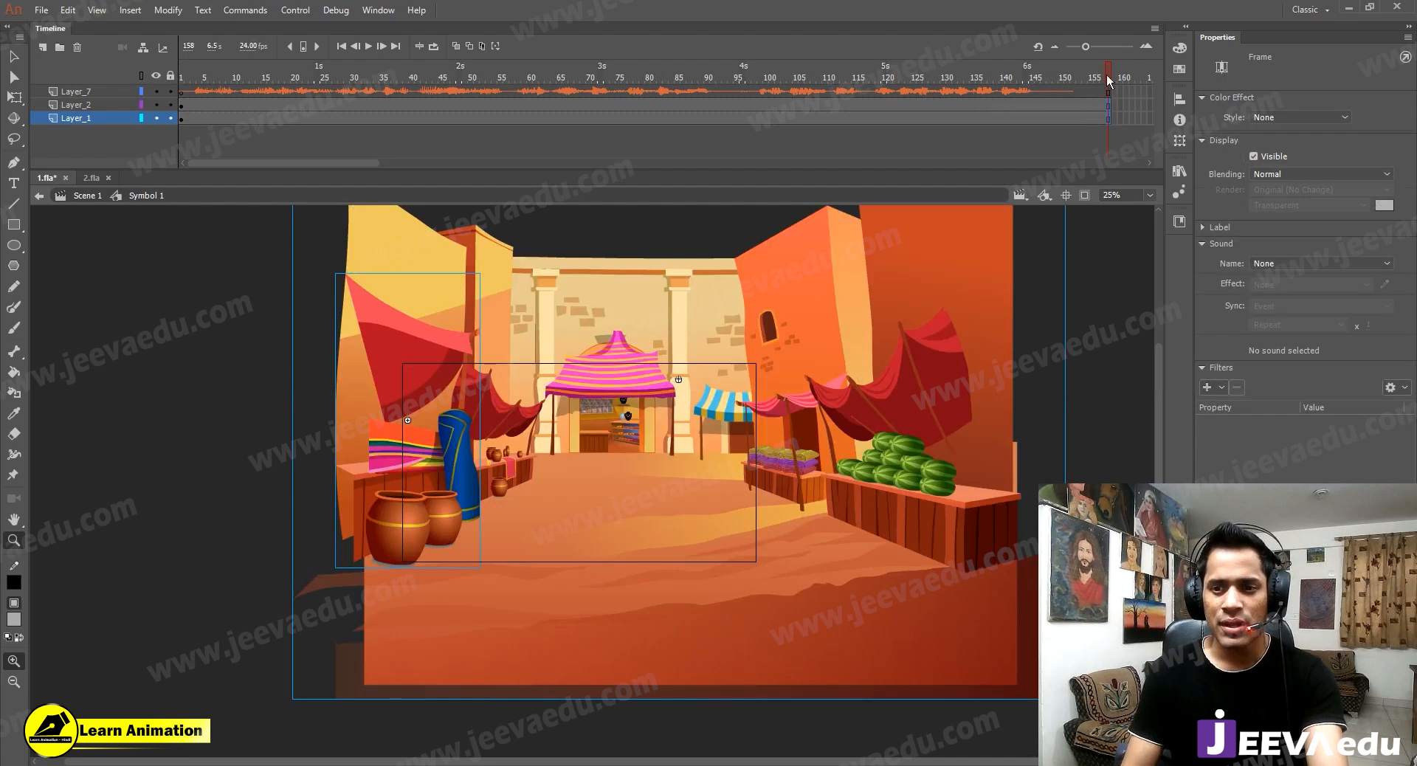
Scrub the extended timeline back to frame 1 to check the background across its frames.
{"action": "left_click_drag", "start_coordinate": [1106, 73], "coordinate": [932, 122]}
{"action": "left_click", "coordinate": [535, 593], "text": "alt"}
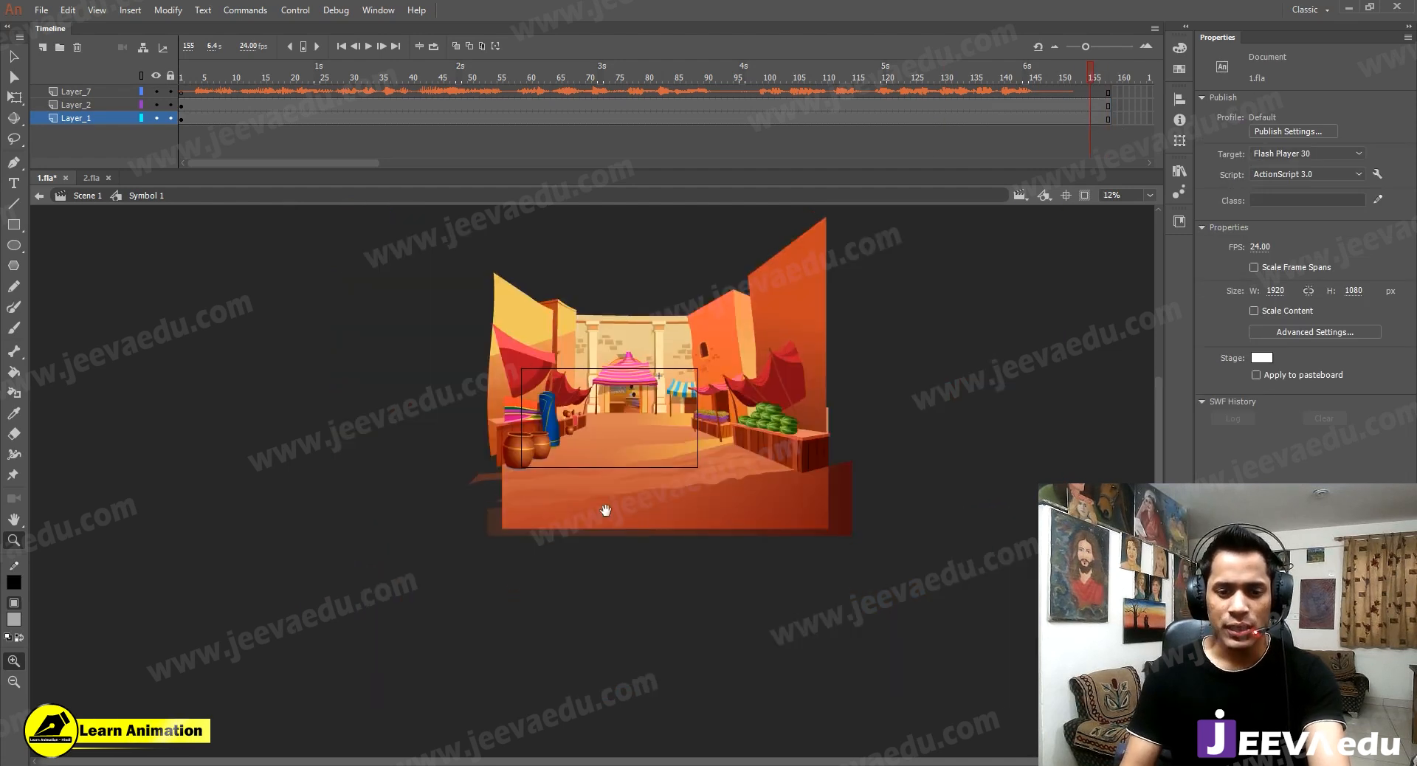
{"action": "left_click_drag", "start_coordinate": [604, 507], "coordinate": [589, 540]}
{"action": "key", "text": "v"}
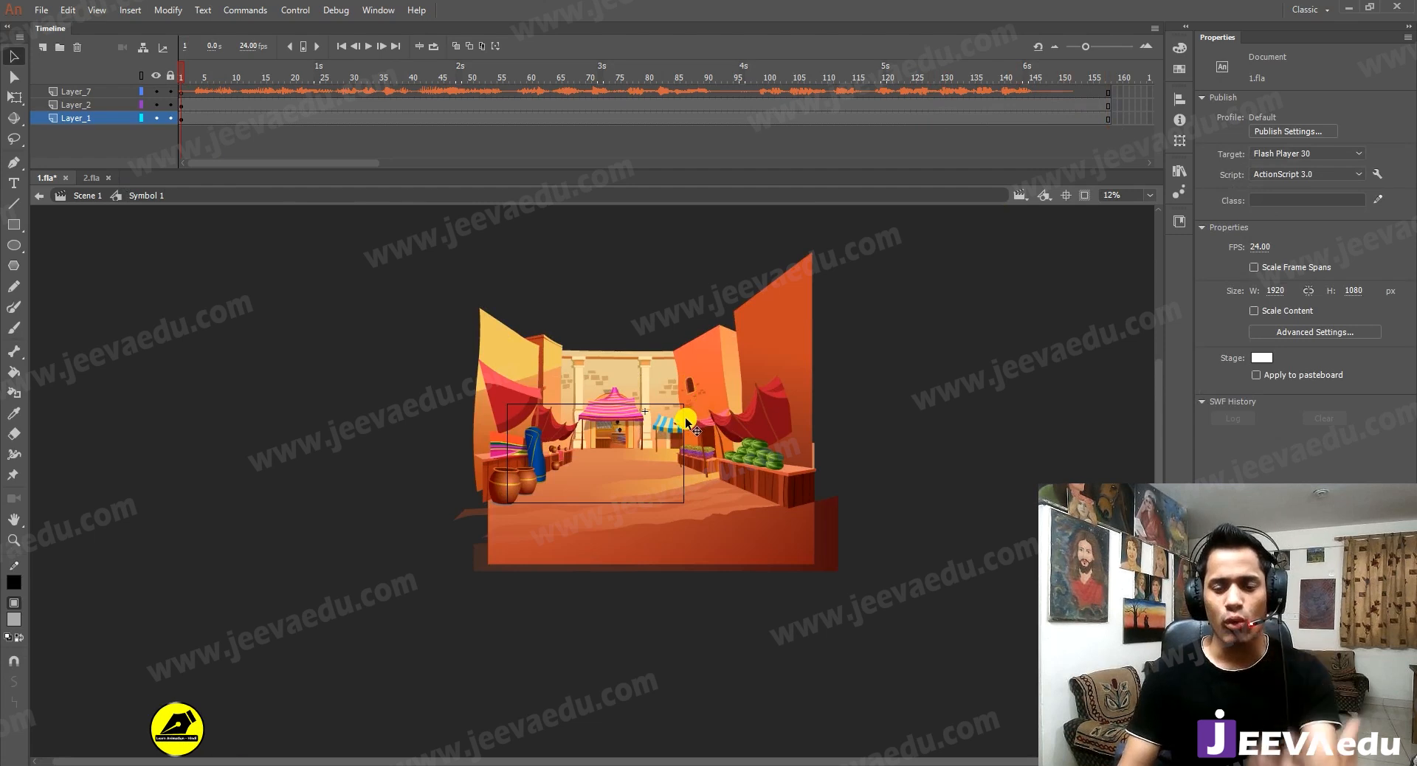
{"action": "key", "text": "z"}
{"action": "left_click", "coordinate": [639, 418]}
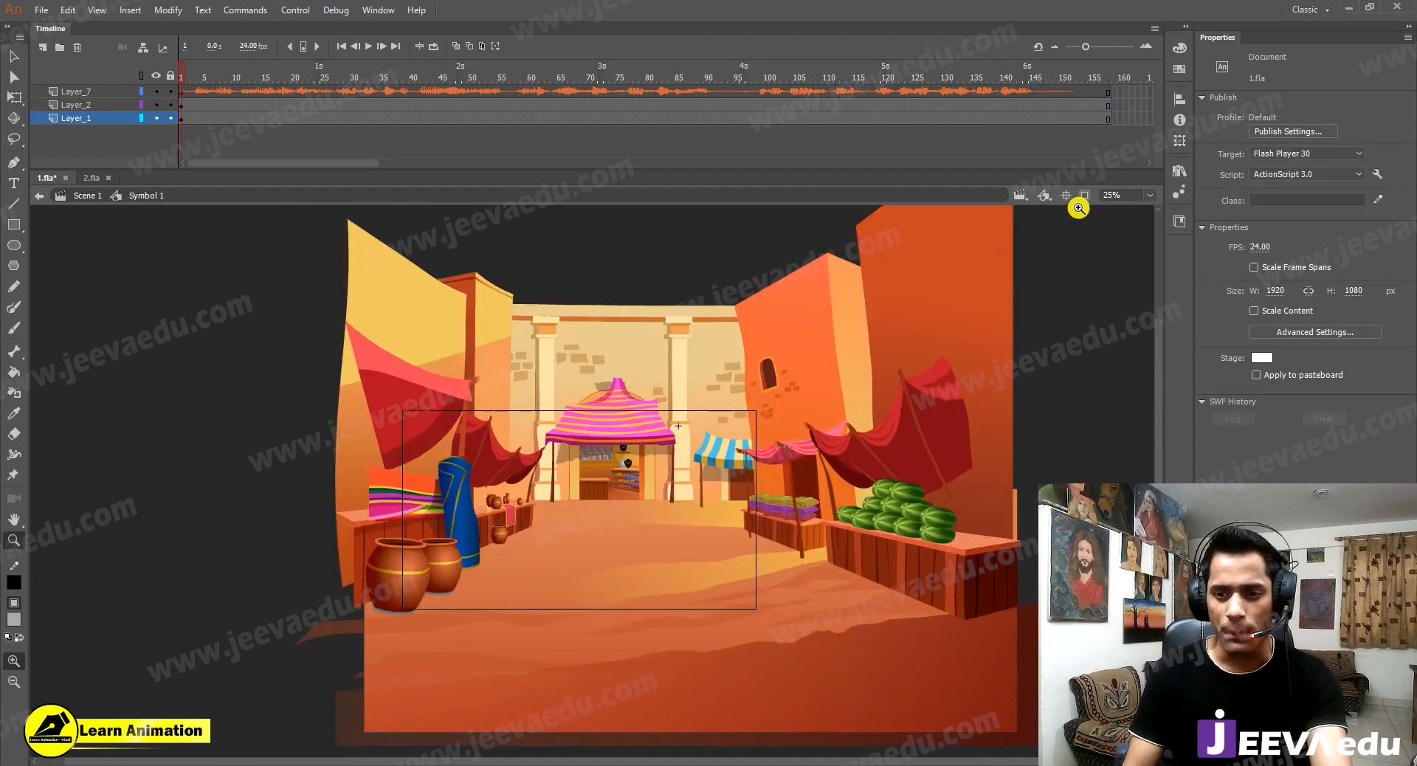
Clip the view to the stage area and add a new layer above Layer_2.
{"action": "left_click", "coordinate": [1085, 196]}
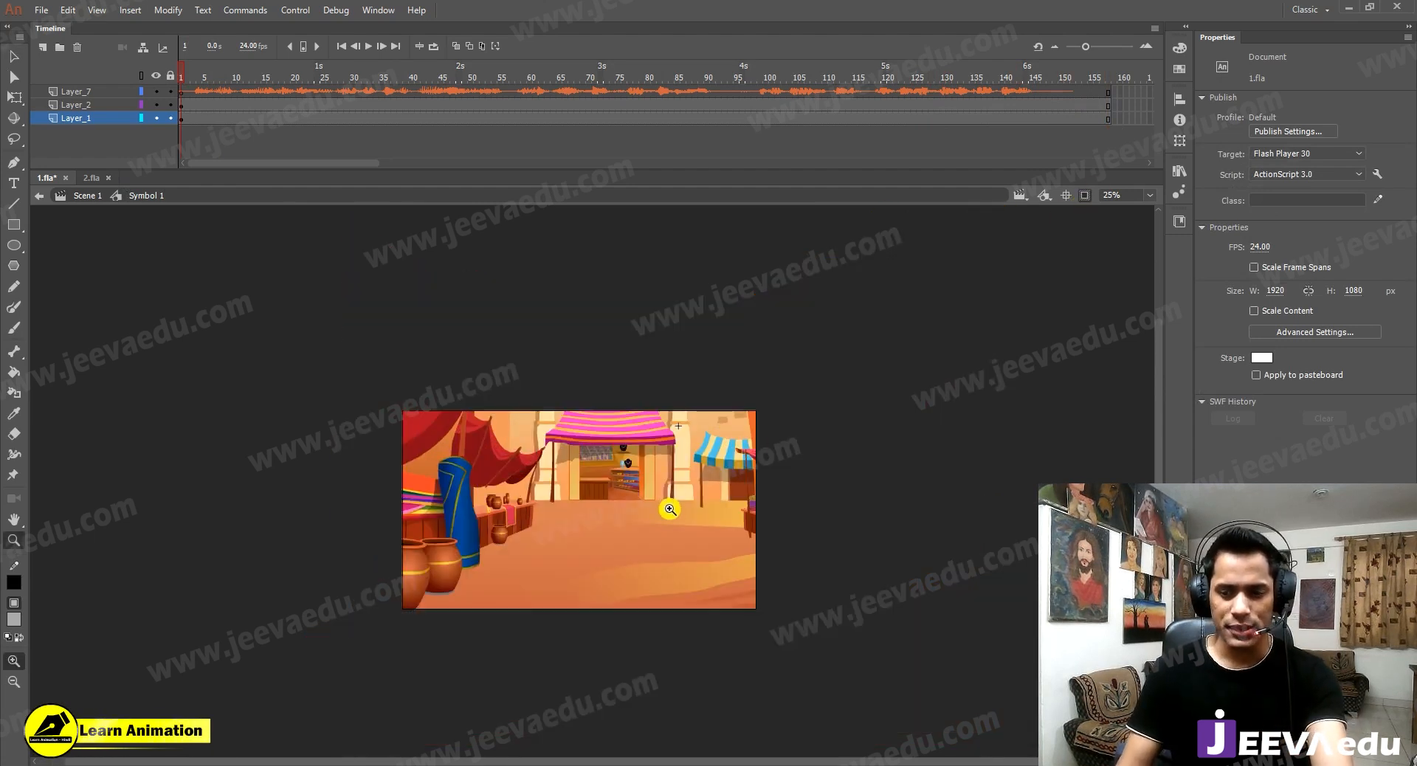
{"action": "left_click_drag", "start_coordinate": [684, 526], "coordinate": [749, 510]}
{"action": "left_click", "coordinate": [652, 507]}
{"action": "left_click_drag", "start_coordinate": [664, 533], "coordinate": [787, 567]}
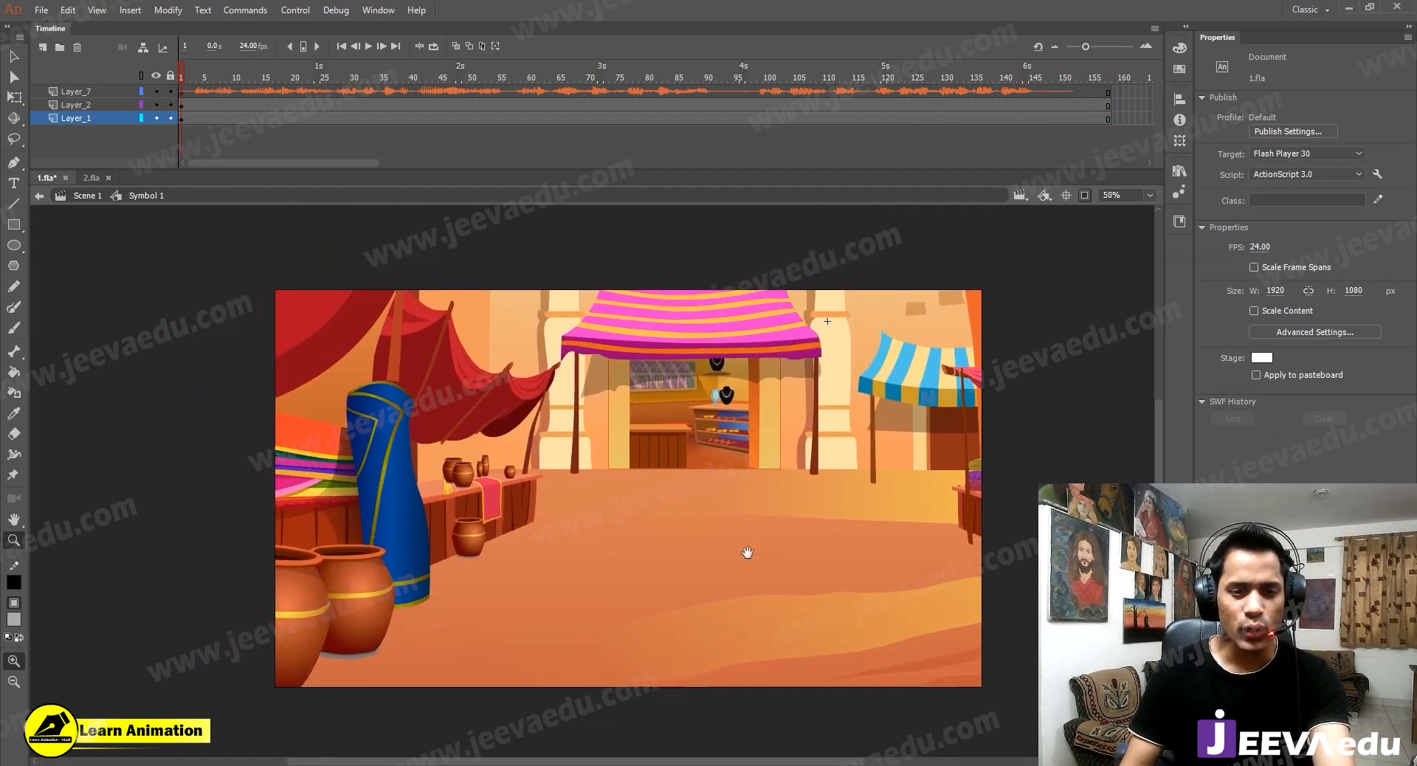
{"action": "left_click", "coordinate": [89, 106]}
{"action": "left_click", "coordinate": [43, 47]}
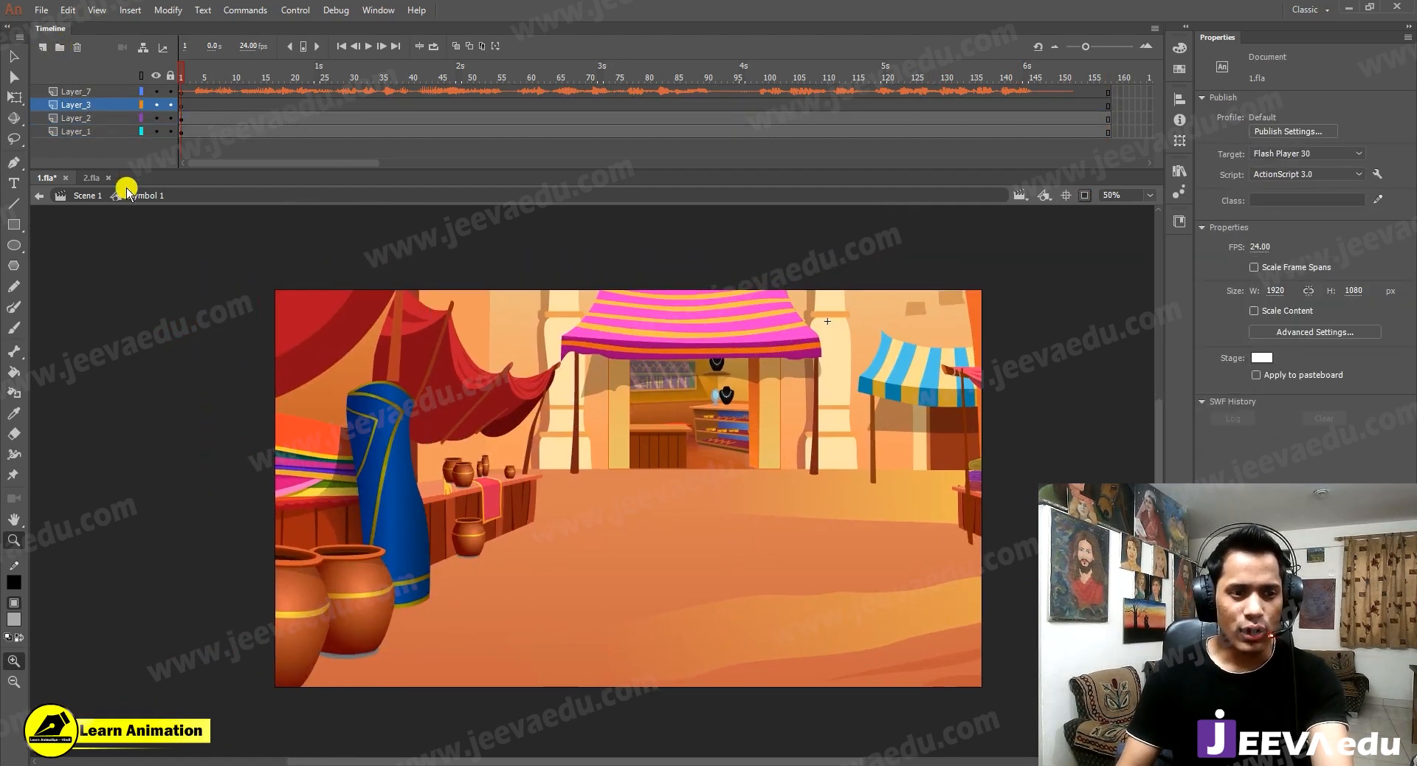
Switch to 2.fla and select the four men and the donkey on the stage to copy them.
{"action": "left_click", "coordinate": [91, 178]}
{"action": "key", "text": "v"}
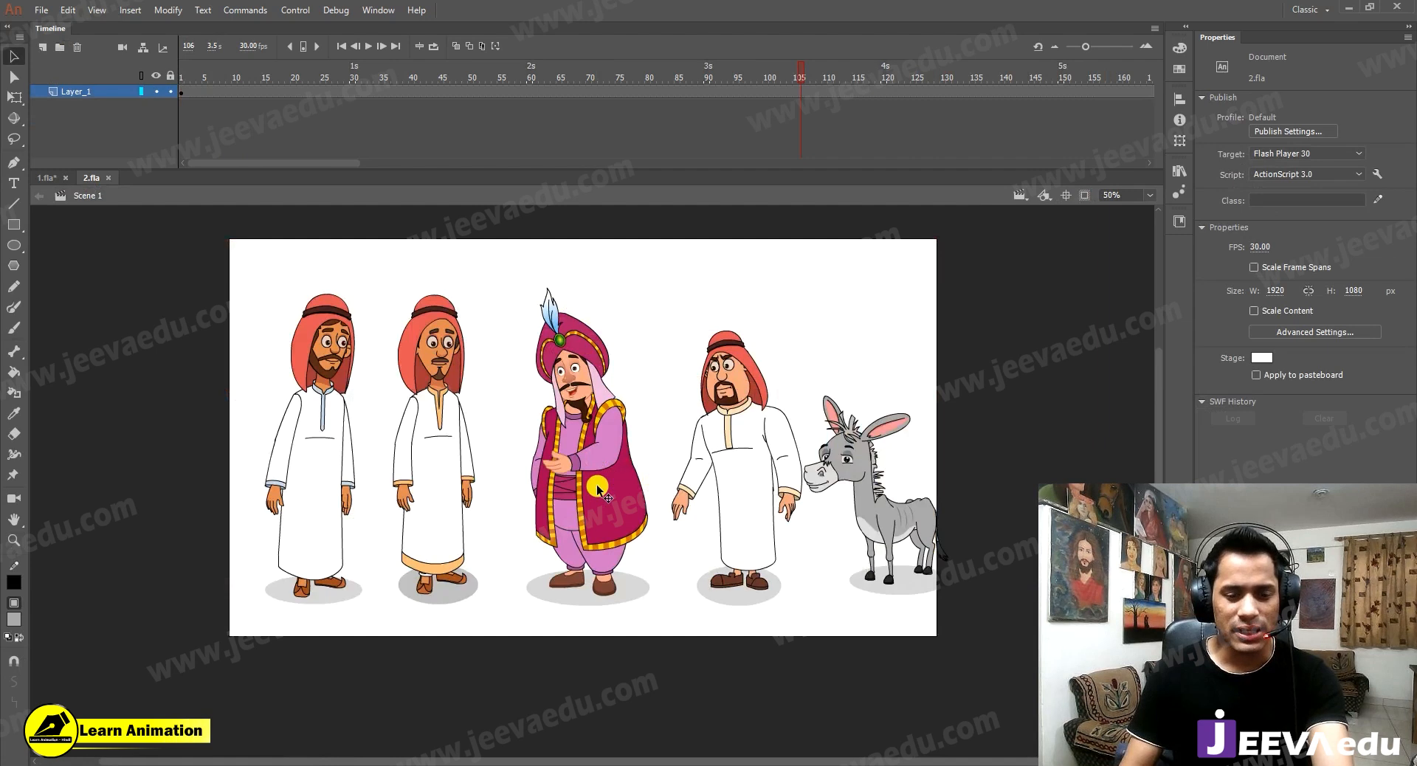
{"action": "left_click", "coordinate": [594, 487]}
{"action": "left_click_drag", "start_coordinate": [910, 402], "coordinate": [230, 492]}
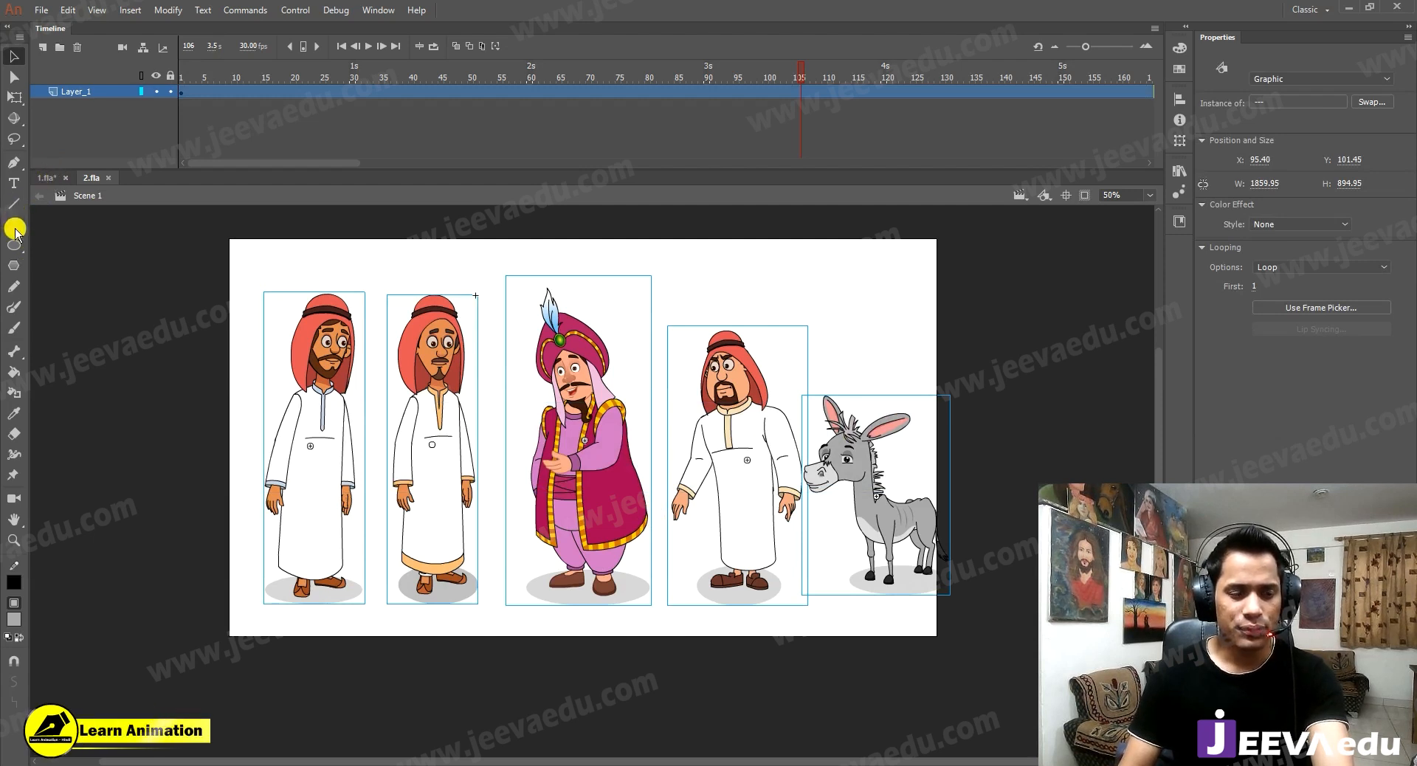
Hide Layer_1 and Layer_2 in 1.fla and paste the characters onto Layer_3, putting duplicate library items into a folder.
{"action": "left_click", "coordinate": [46, 179]}
{"action": "left_click", "coordinate": [156, 118]}
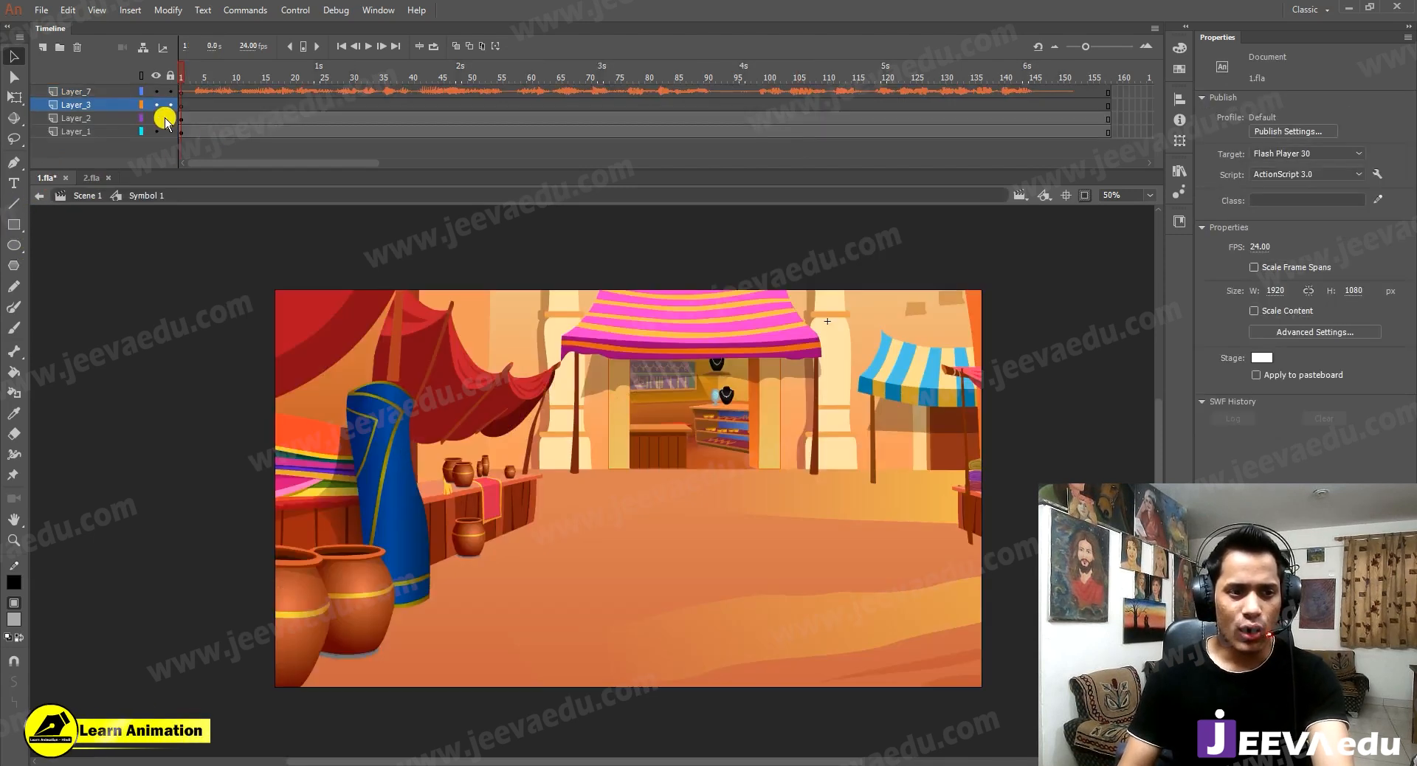
{"action": "left_click", "coordinate": [156, 132]}
{"action": "left_click", "coordinate": [187, 105]}
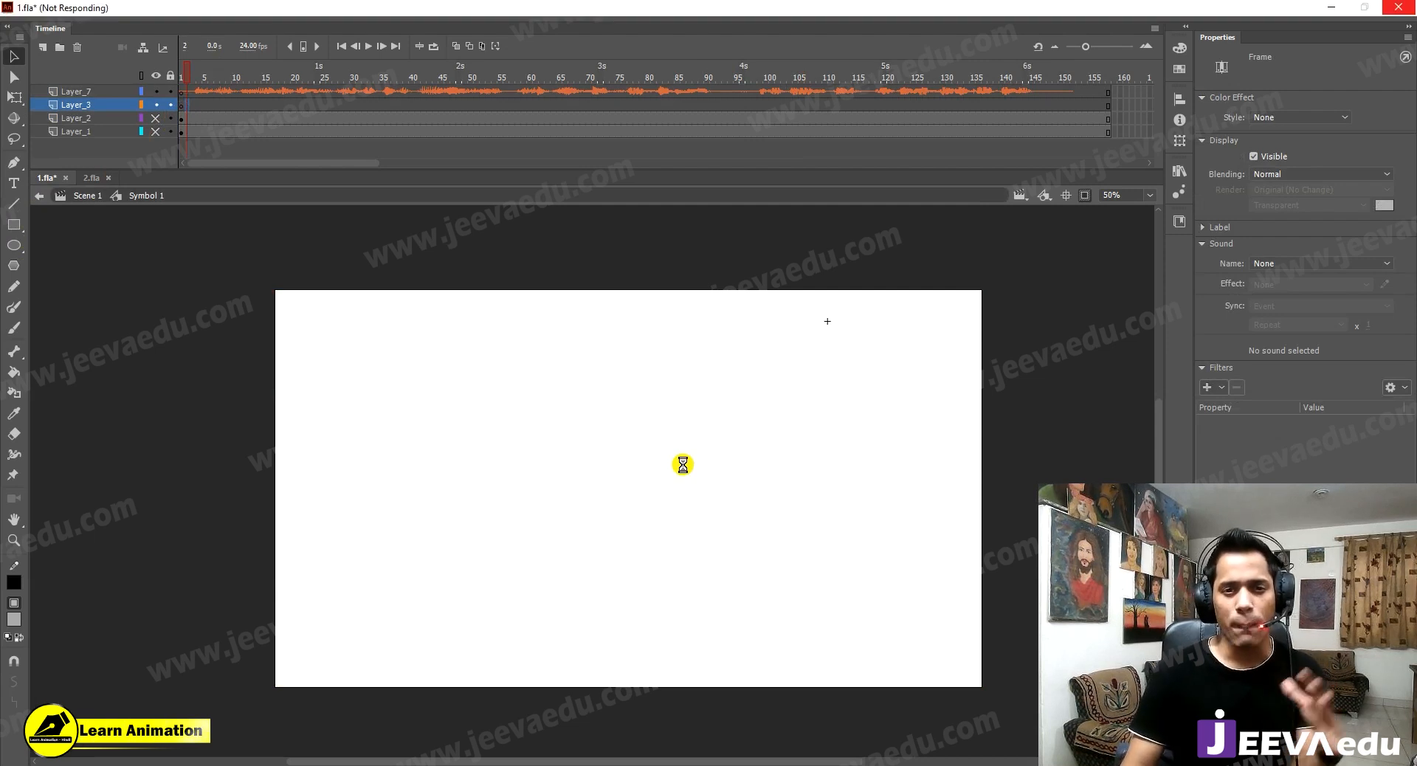
{"action": "left_click", "coordinate": [680, 403]}
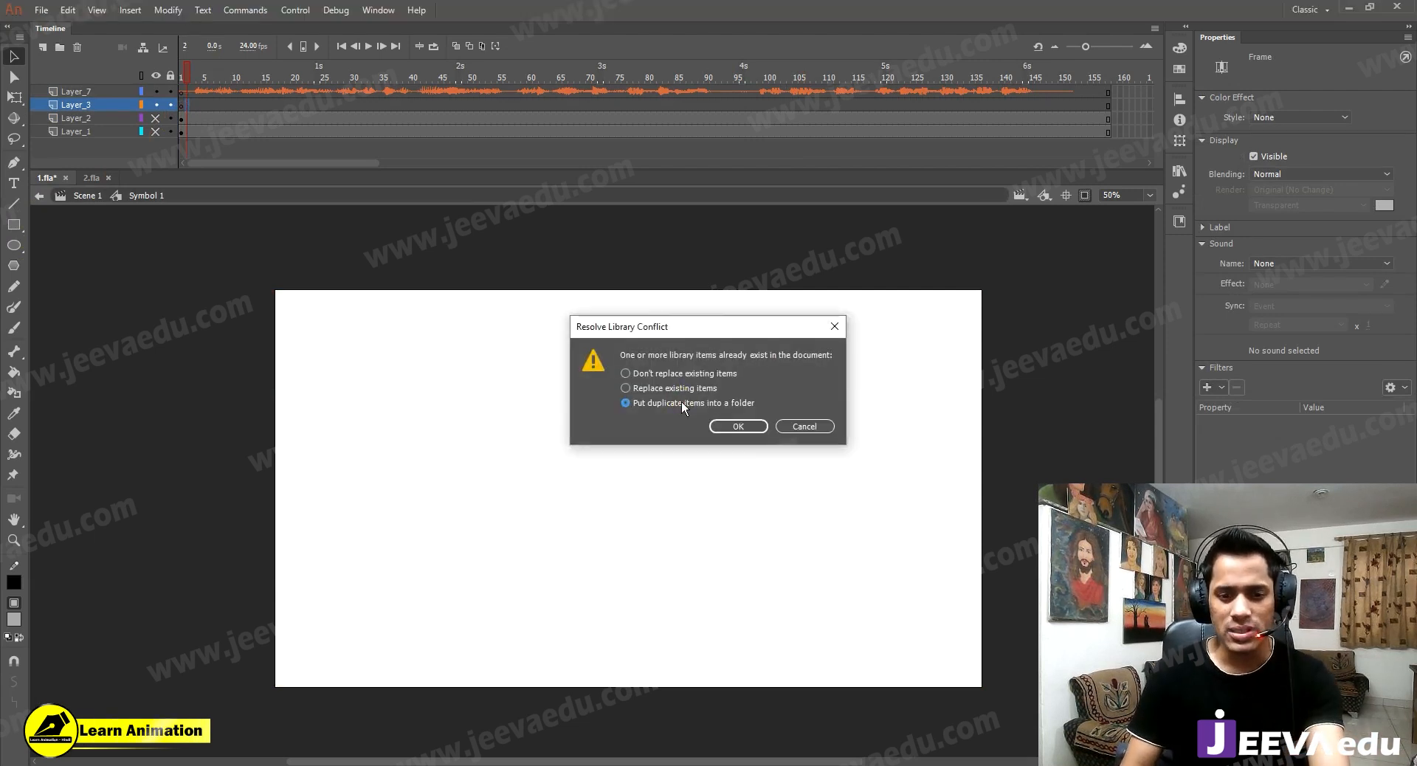
{"action": "left_click", "coordinate": [723, 427]}
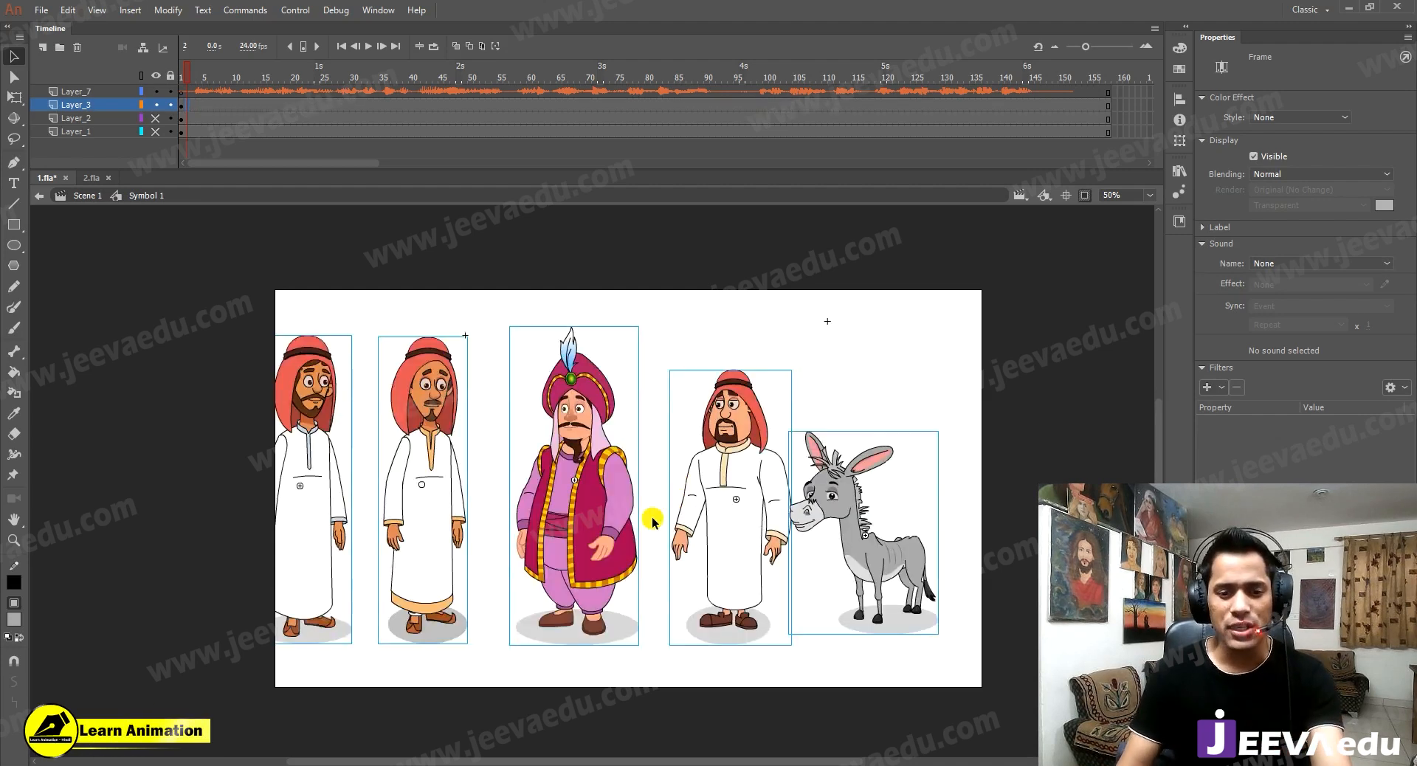
Shift the pasted characters slightly to the right on the stage and show Layer_1 and Layer_2 again.
{"action": "left_click_drag", "start_coordinate": [657, 542], "coordinate": [703, 538]}
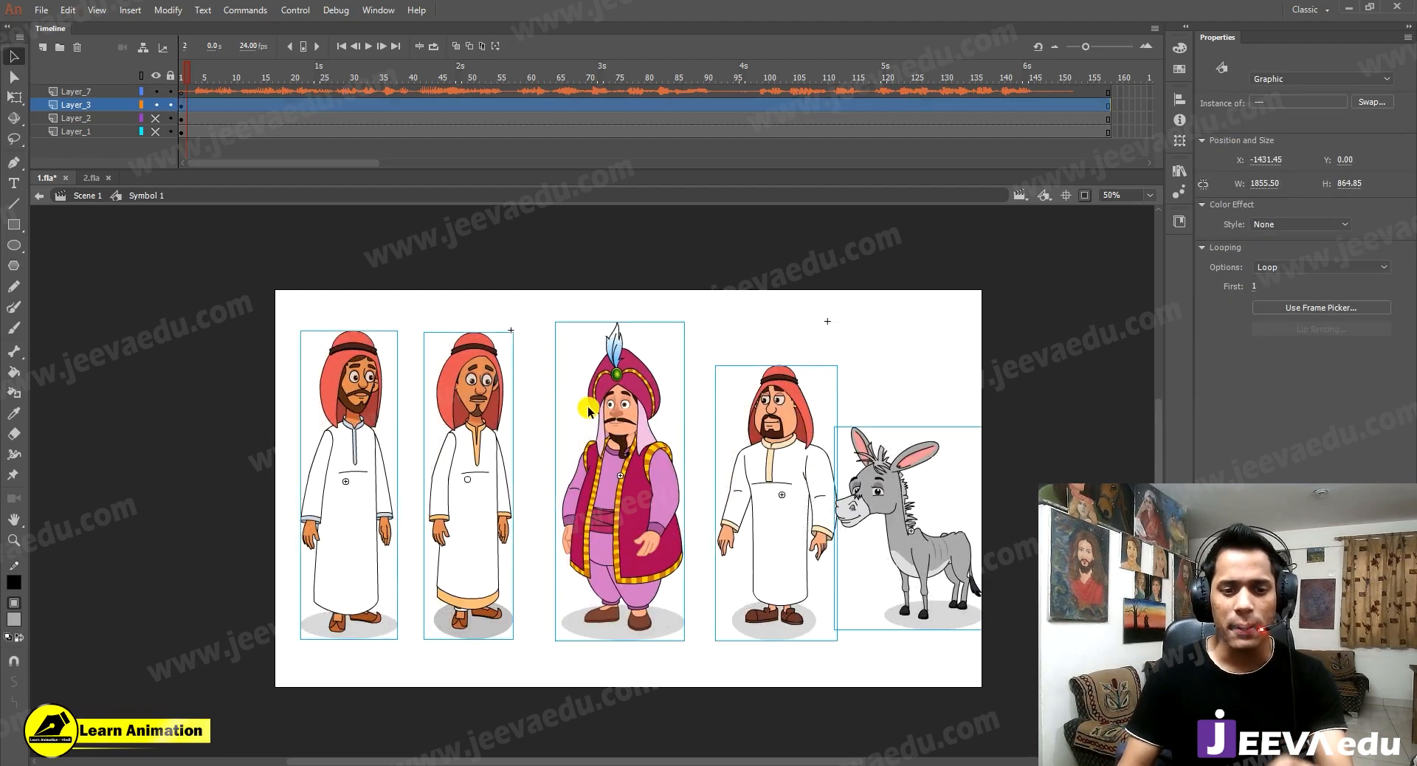
{"action": "left_click", "coordinate": [155, 118]}
{"action": "left_click", "coordinate": [155, 130]}
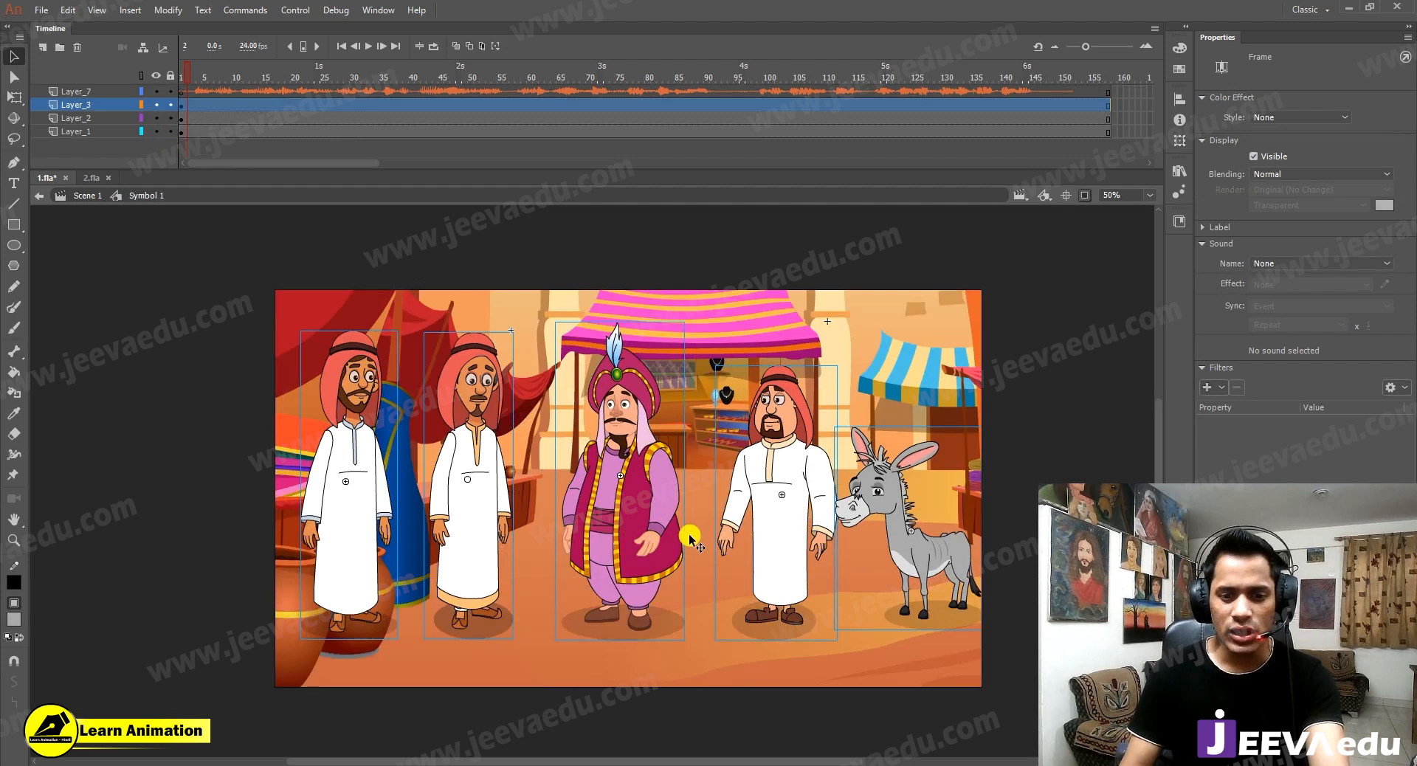
Scale the selected characters to 80% three times in a row.
{"action": "key", "text": "ctrl+alt+s"}
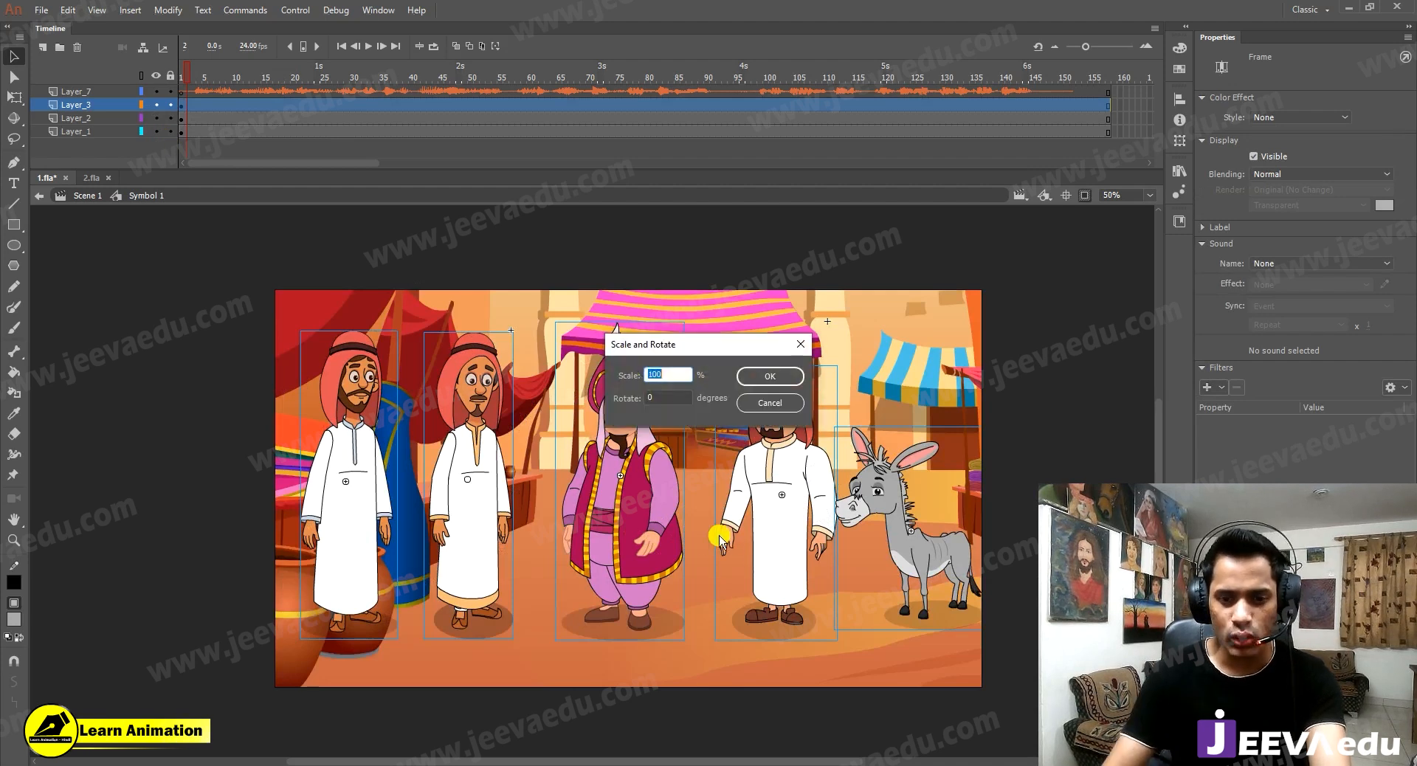
{"action": "type", "text": "80"}
{"action": "key", "text": "Return"}
{"action": "key", "text": "ctrl+alt+s"}
{"action": "key", "text": "Return"}
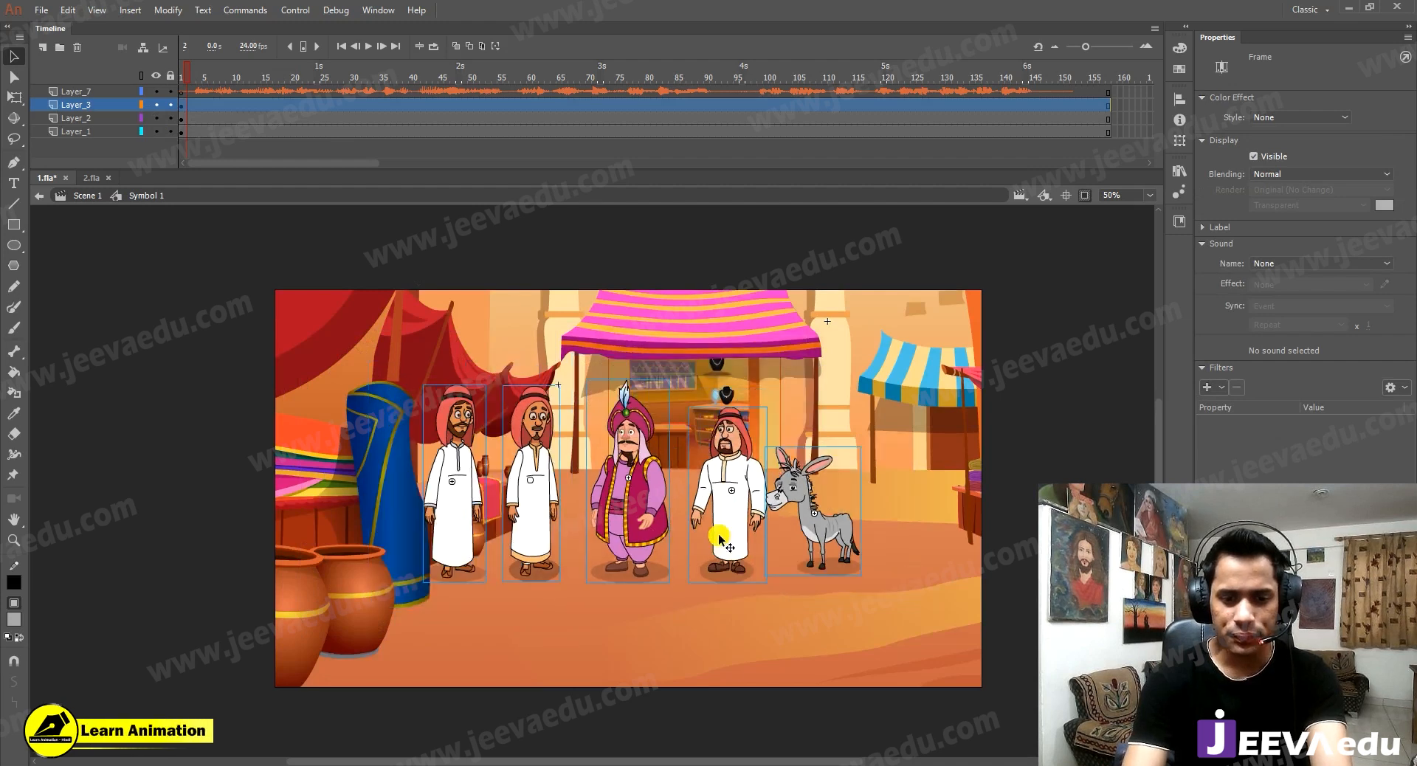
{"action": "key", "text": "ctrl+alt+s"}
{"action": "key", "text": "Return"}
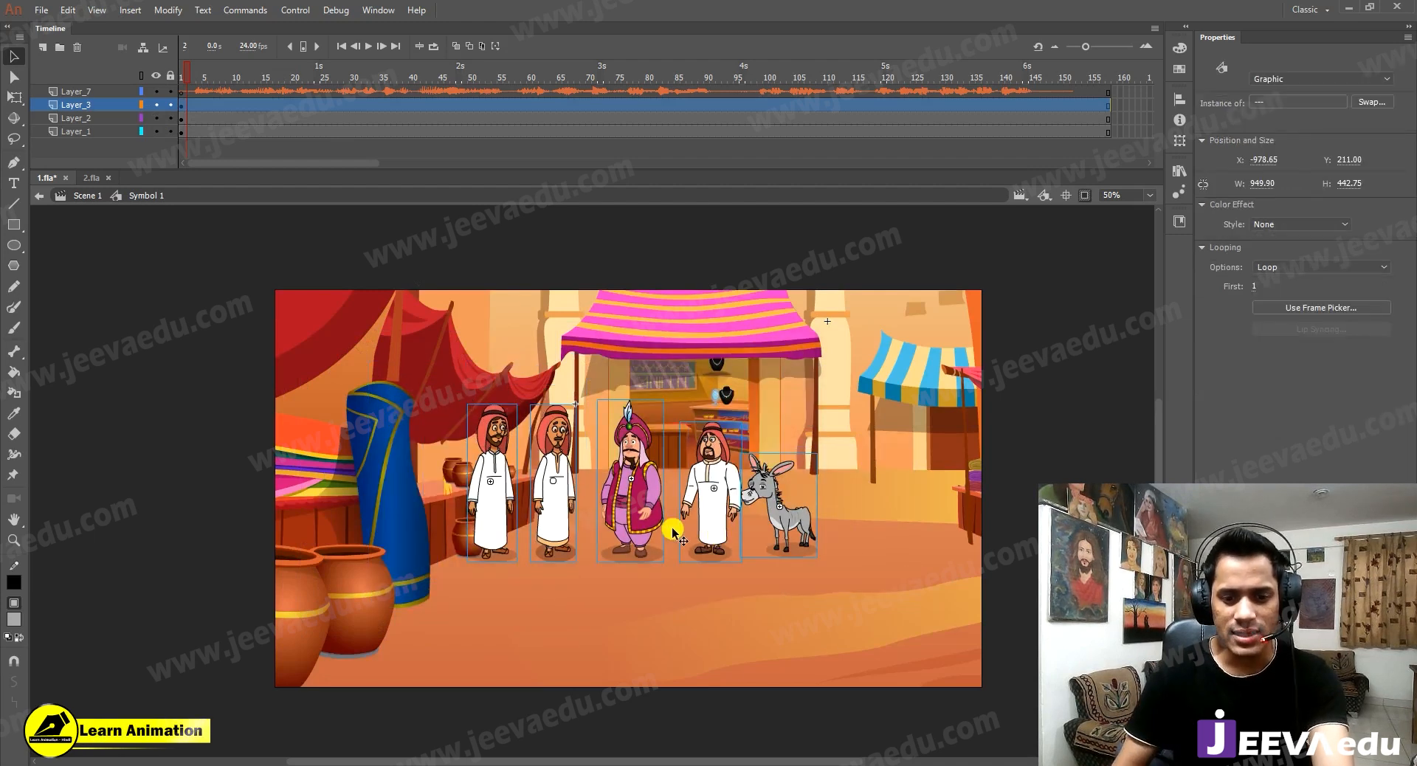
Move the selected characters right in front of the shop and scale them to 80% once more.
{"action": "left_click_drag", "start_coordinate": [654, 513], "coordinate": [713, 496]}
{"action": "key", "text": "ctrl+alt+s"}
{"action": "key", "text": "Return"}
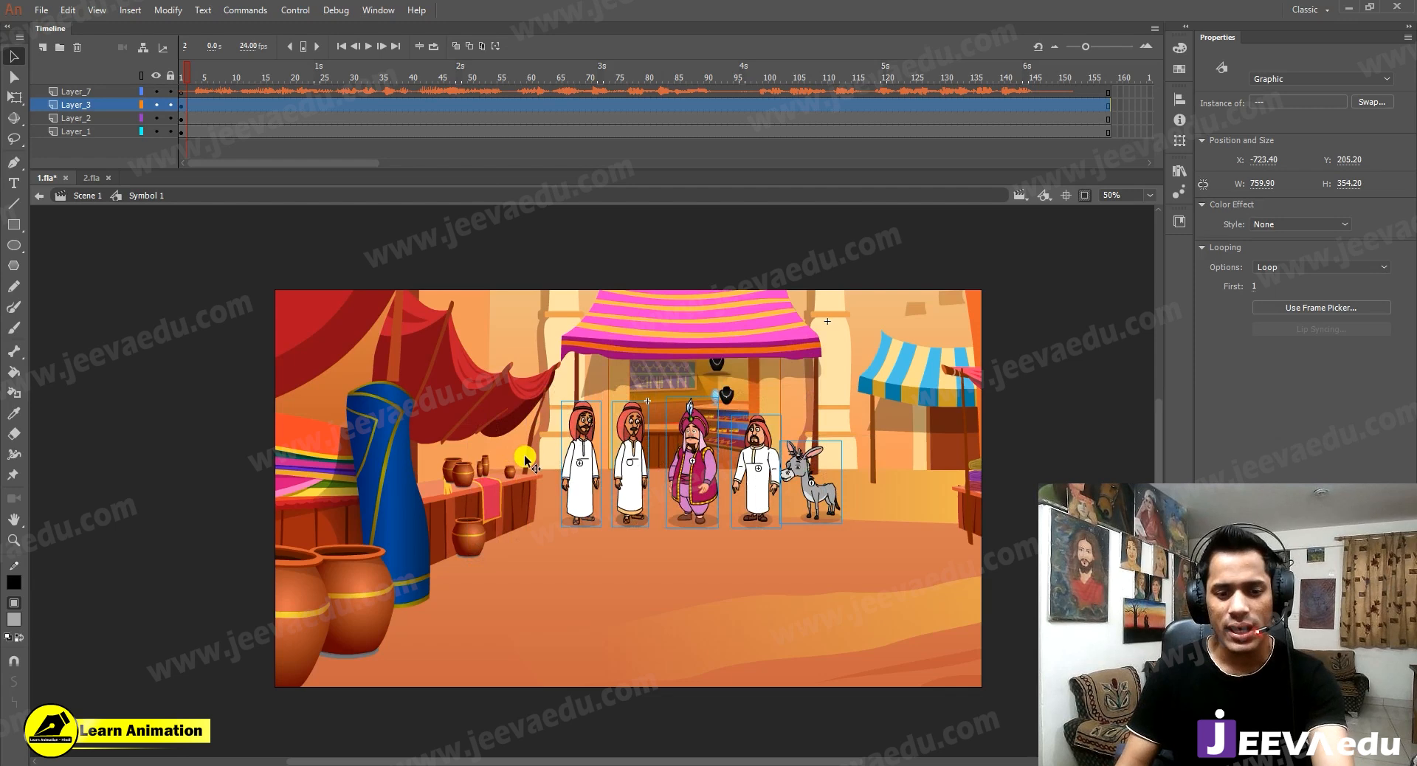
Nudge the selected characters slightly to the right and up under the pink awning, and clear the selection.
{"action": "left_click", "coordinate": [718, 478]}
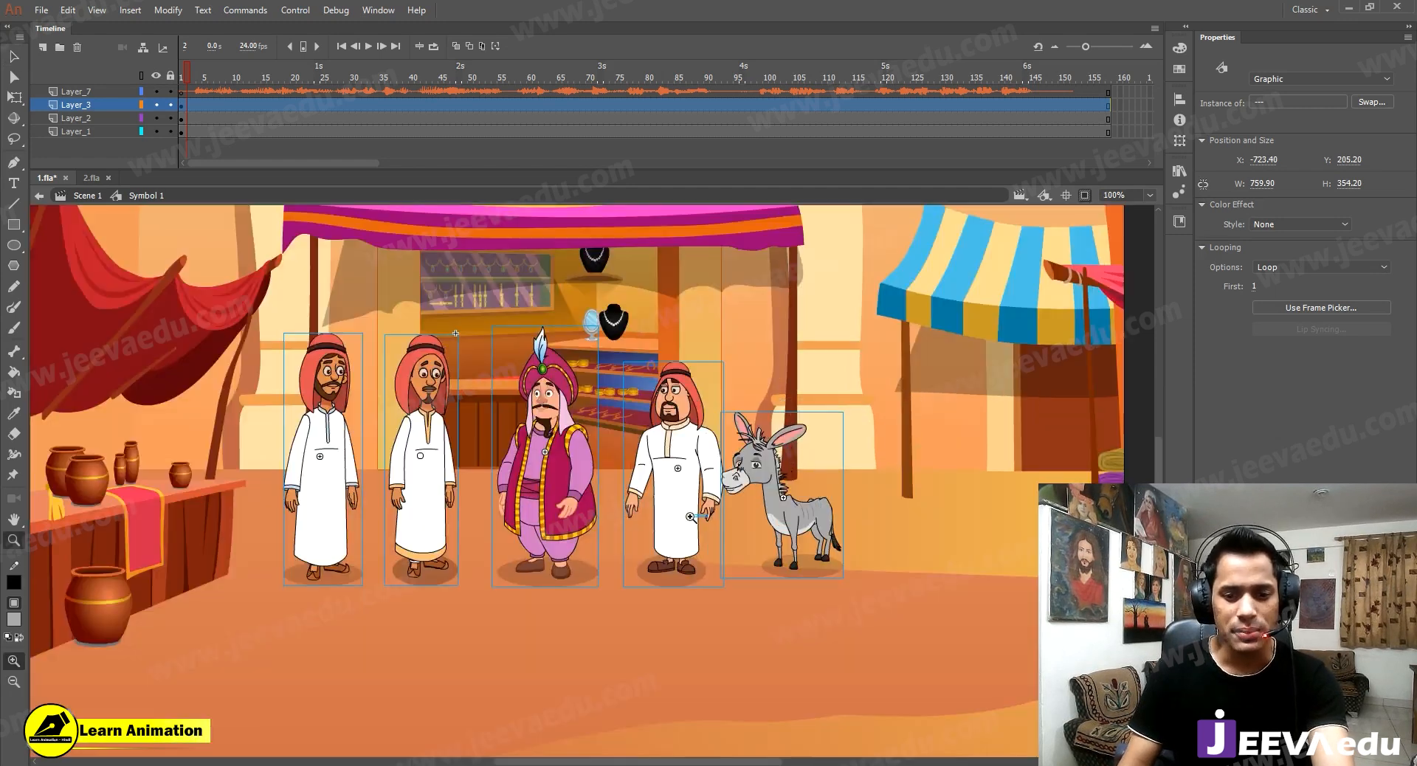
{"action": "left_click_drag", "start_coordinate": [698, 504], "coordinate": [690, 517]}
{"action": "left_click", "coordinate": [645, 440], "text": "alt"}
{"action": "left_click", "coordinate": [651, 521], "text": "alt"}
{"action": "left_click", "coordinate": [649, 502], "text": "alt"}
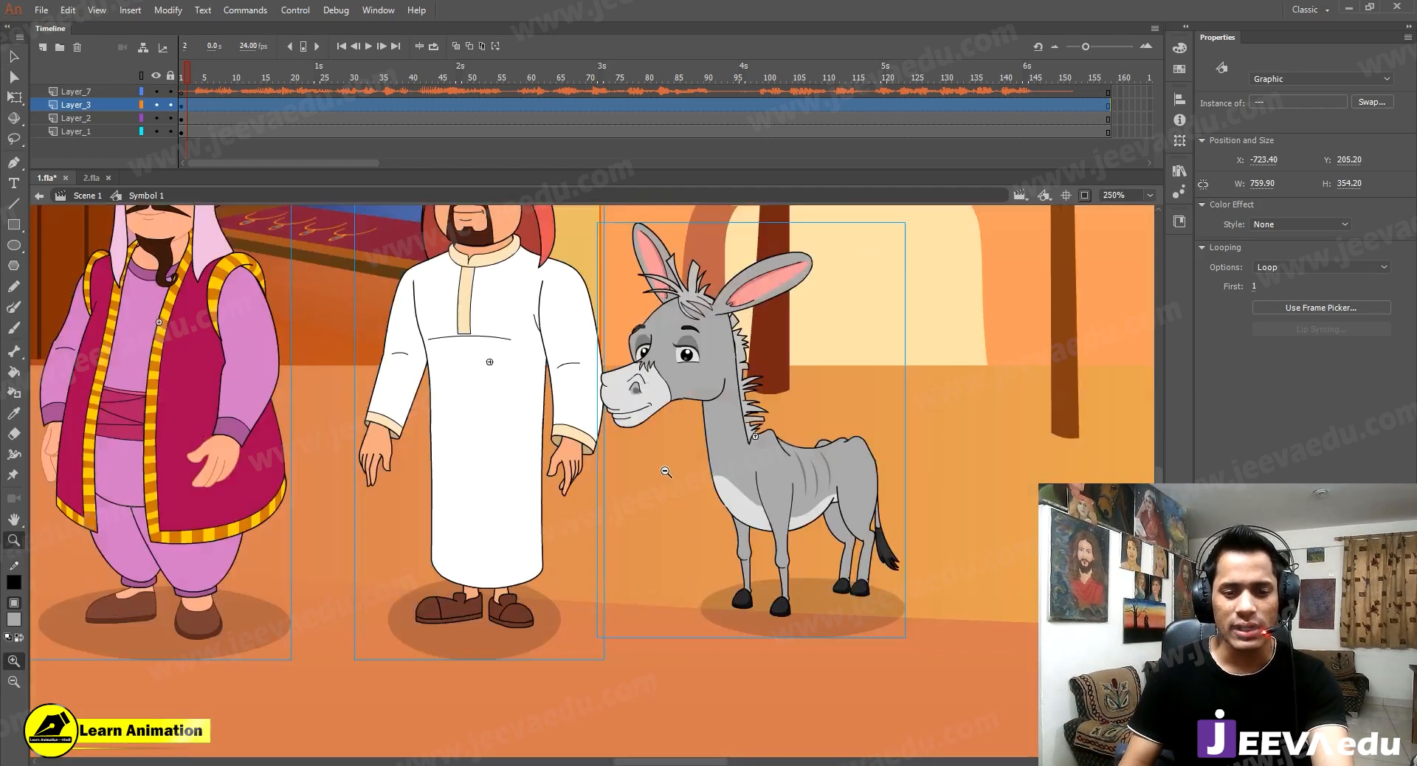
{"action": "left_click", "coordinate": [642, 459], "text": "alt"}
{"action": "left_click", "coordinate": [607, 490], "text": "alt"}
{"action": "left_click_drag", "start_coordinate": [607, 491], "coordinate": [752, 484]}
{"action": "key", "text": "v"}
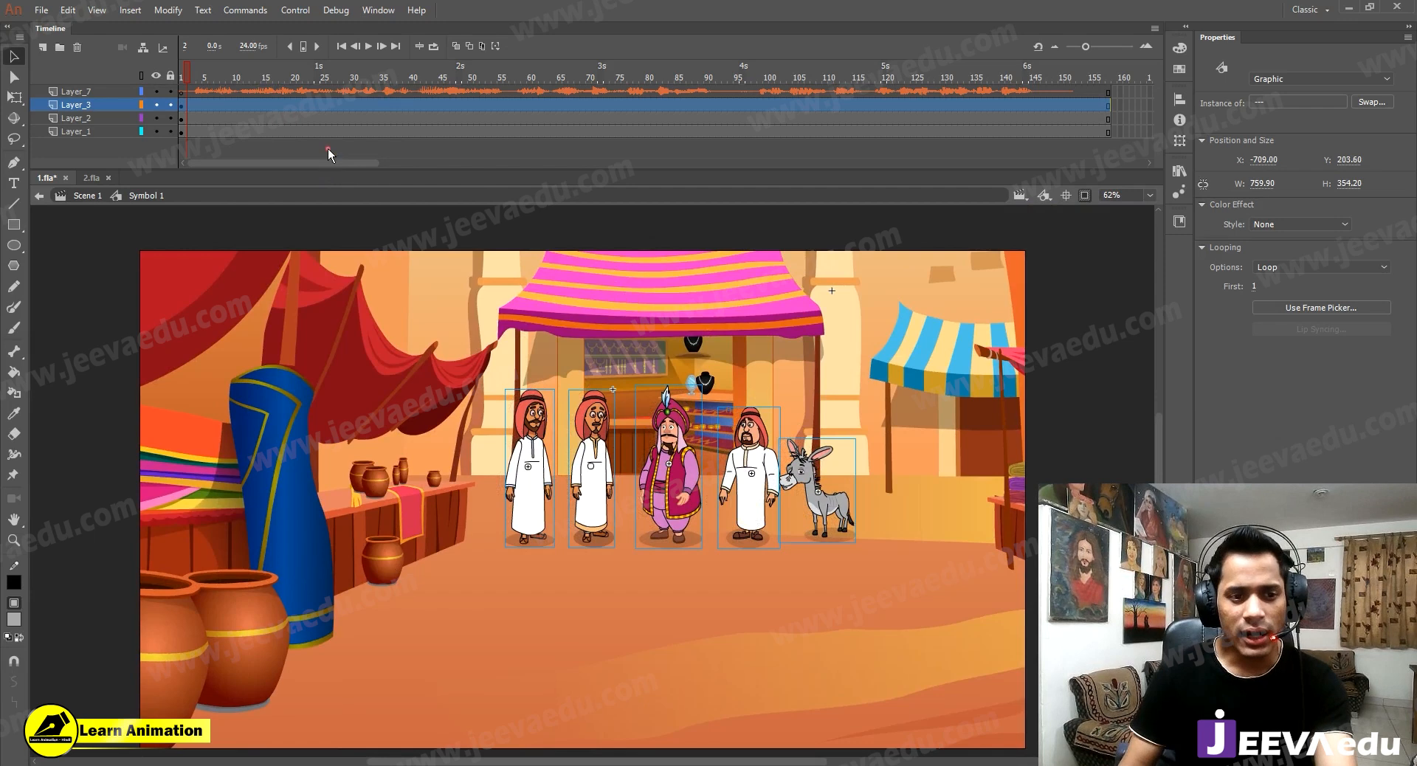
{"action": "key", "text": "Escape"}
Raise the turbaned merchant and the second man from the left slightly to adjust where they stand.
{"action": "key", "text": "z"}
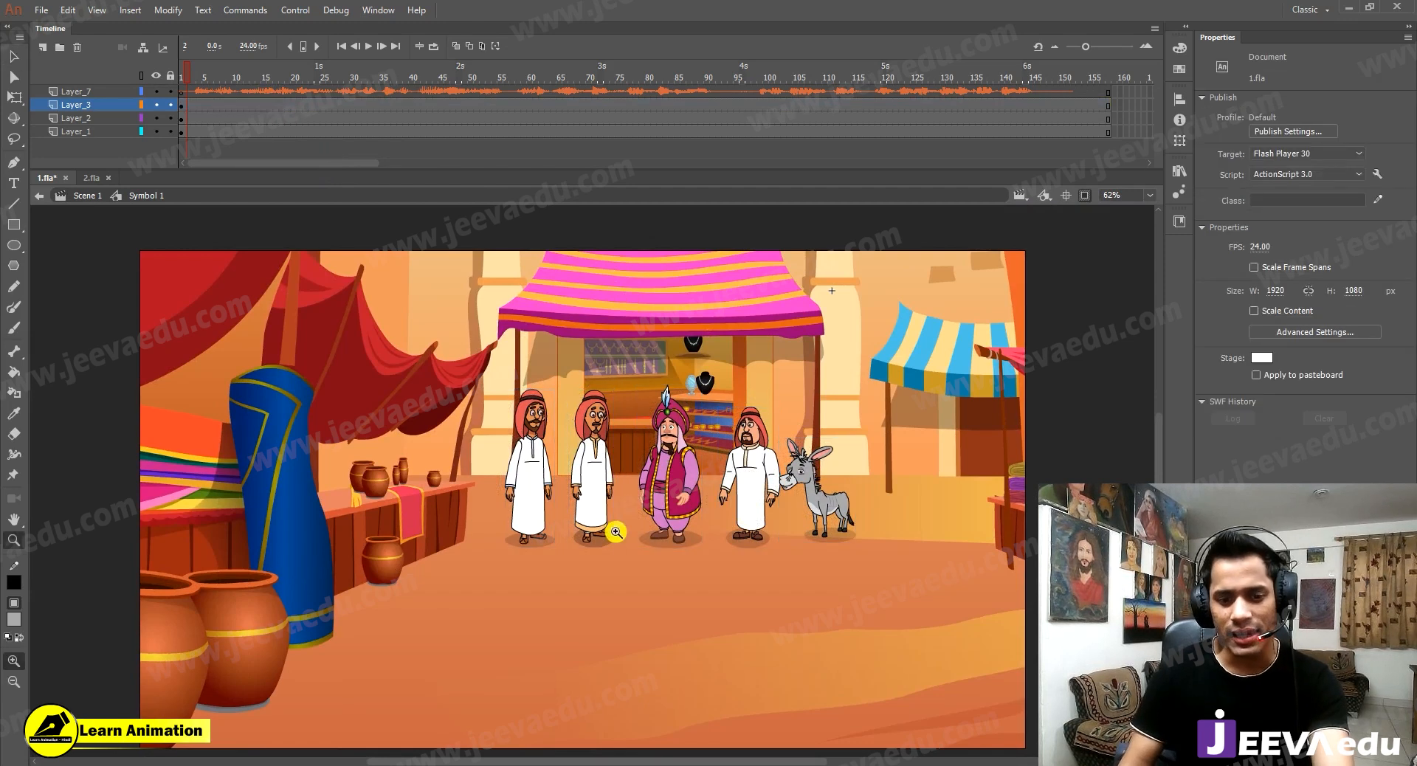
{"action": "left_click", "coordinate": [674, 493]}
{"action": "left_click_drag", "start_coordinate": [657, 519], "coordinate": [690, 502]}
{"action": "left_click_drag", "start_coordinate": [603, 475], "coordinate": [604, 464]}
{"action": "left_click_drag", "start_coordinate": [467, 504], "coordinate": [465, 496]}
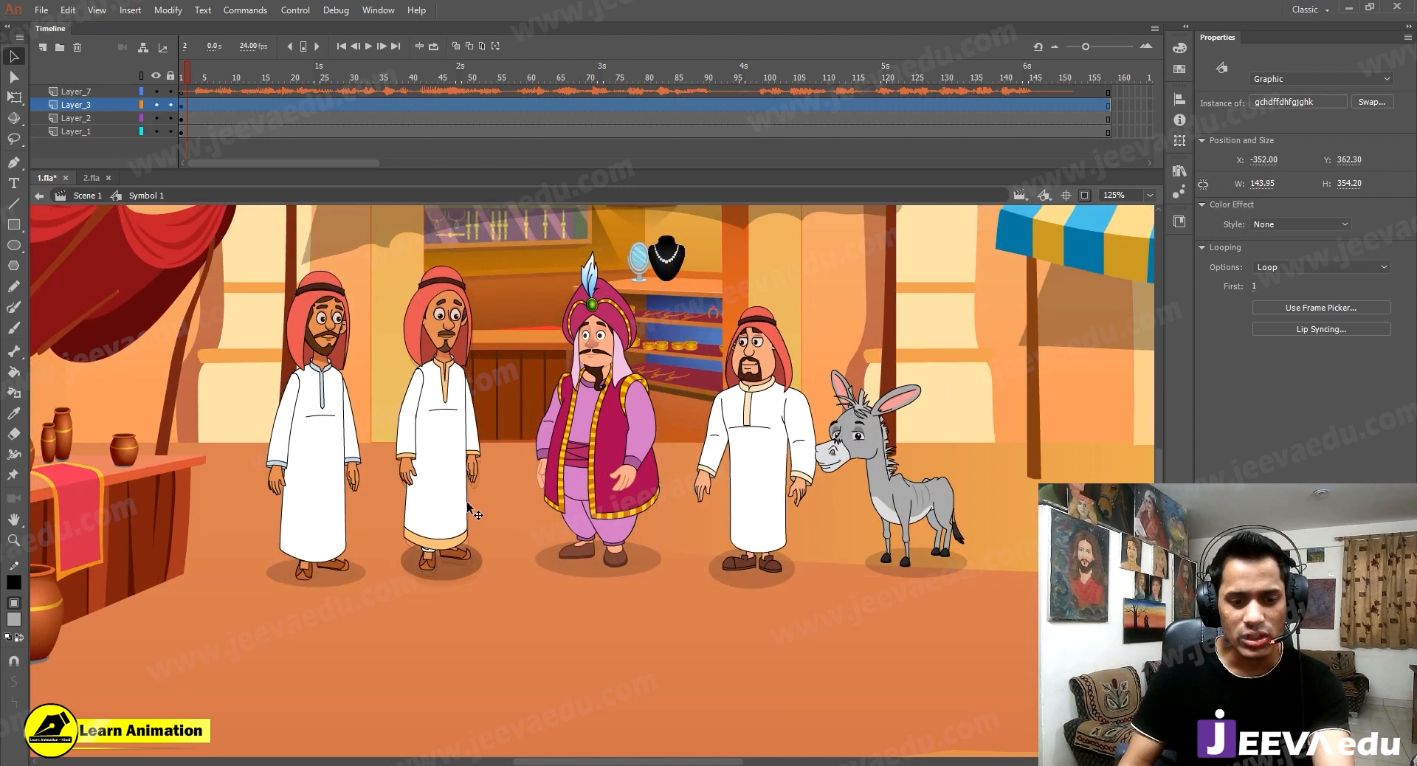
Scale the leftmost man to 105% and enlarge him slightly once more.
{"action": "left_click", "coordinate": [346, 441]}
{"action": "key", "text": "ctrl+alt+s"}
{"action": "type", "text": "105"}
{"action": "key", "text": "Return"}
{"action": "key", "text": "ctrl+alt+s"}
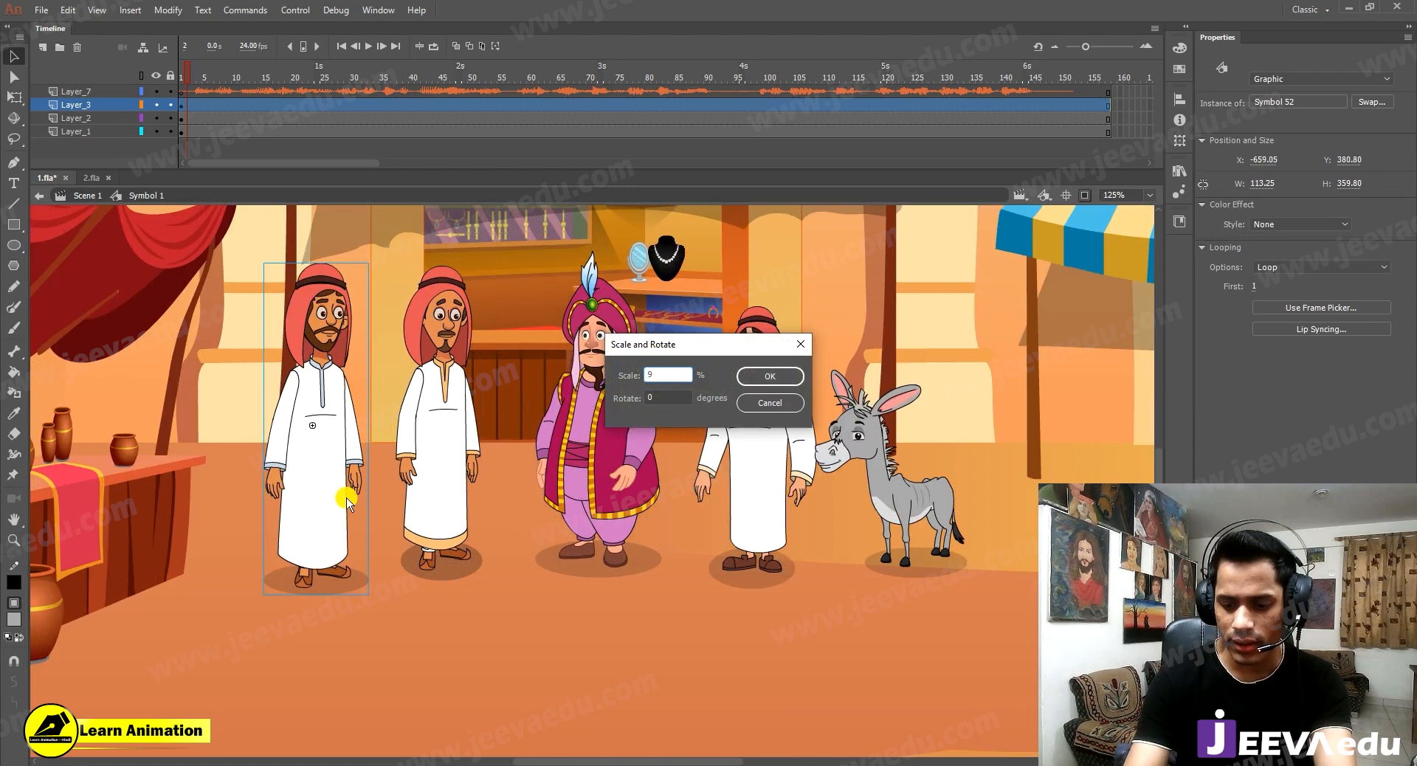
{"action": "key", "text": "Return"}
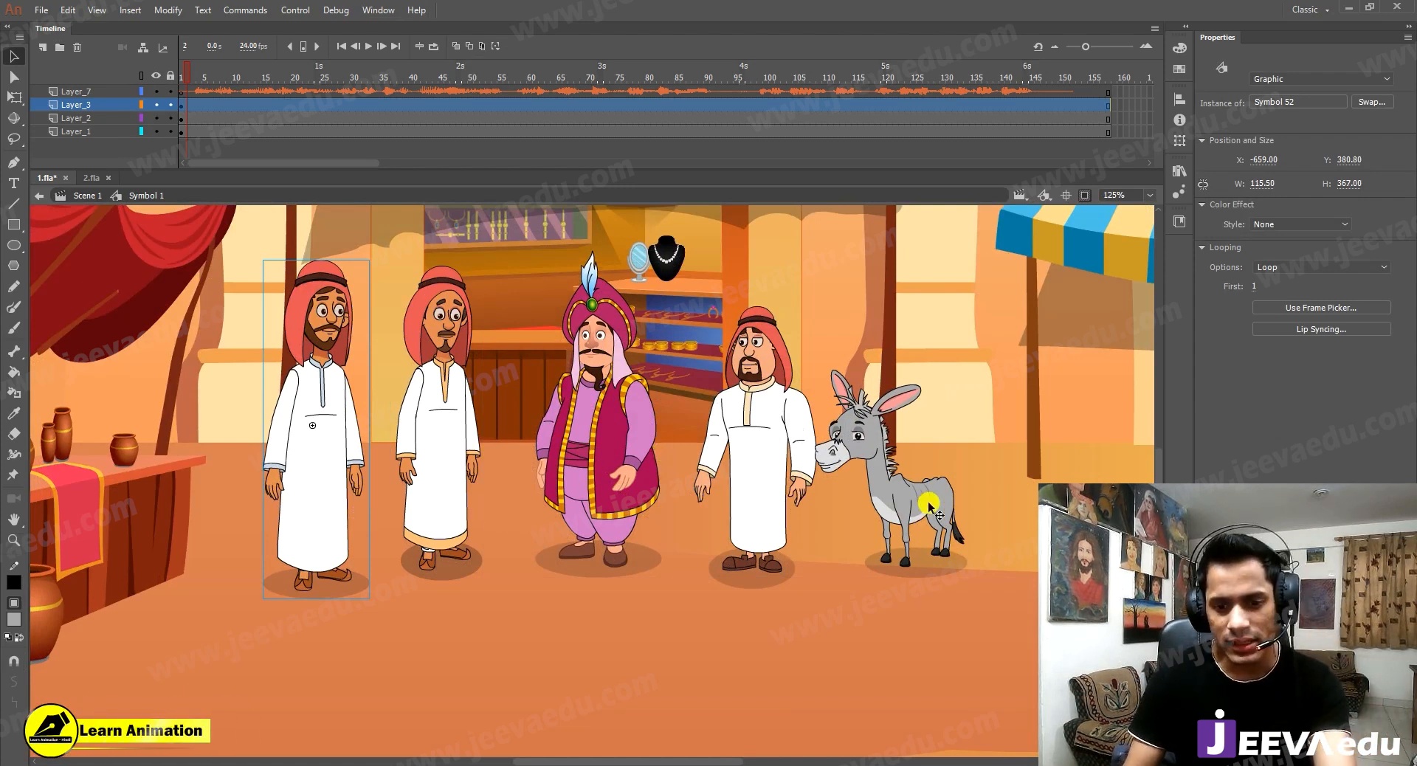
Lower the donkey slightly and raise the man standing beside it a little.
{"action": "left_click_drag", "start_coordinate": [914, 511], "coordinate": [928, 533]}
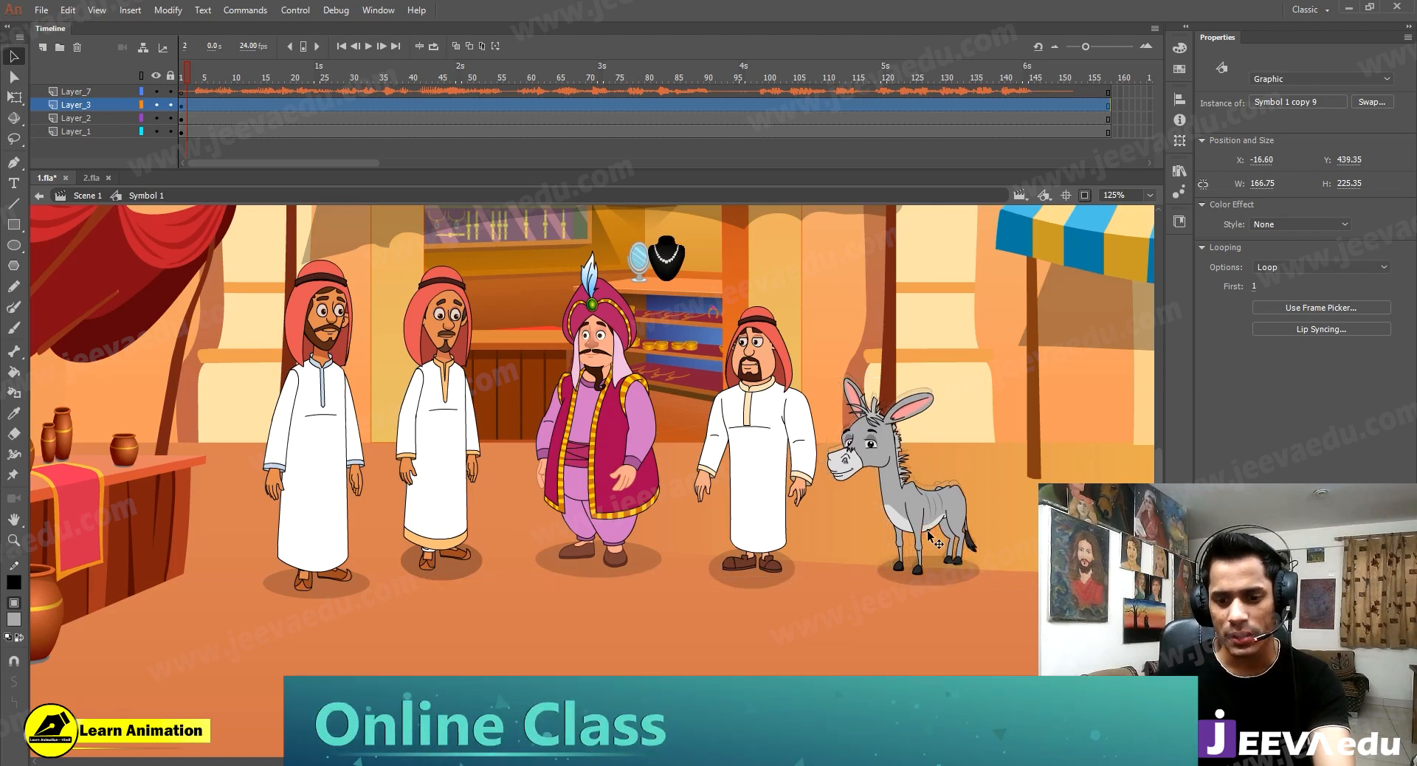
{"action": "left_click", "coordinate": [776, 517]}
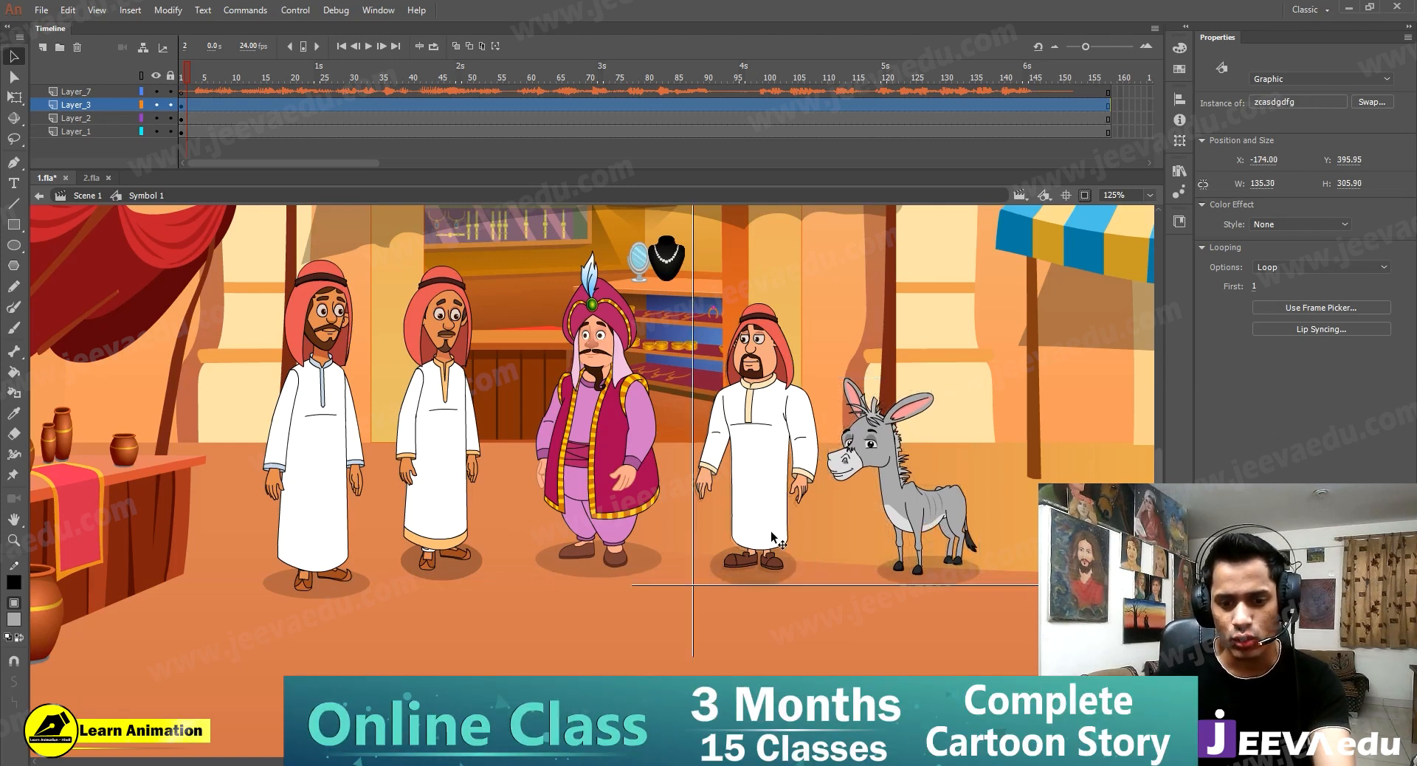
{"action": "key", "text": "z"}
{"action": "left_click", "coordinate": [633, 493], "text": "alt"}
{"action": "key", "text": "v"}
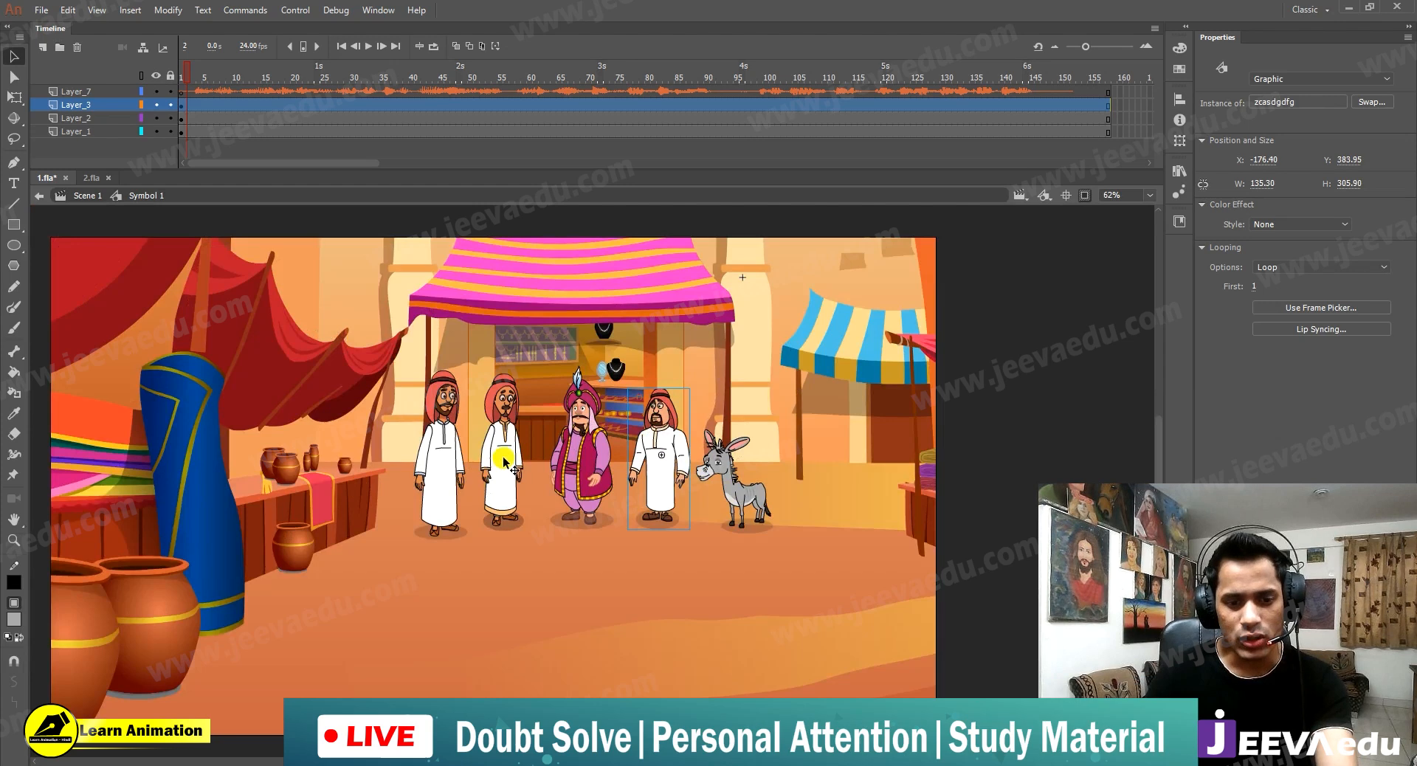
Select the four men and the donkey together and scale them to 95% three times in a row.
{"action": "left_click", "coordinate": [505, 464]}
{"action": "left_click", "coordinate": [434, 483], "text": "shift"}
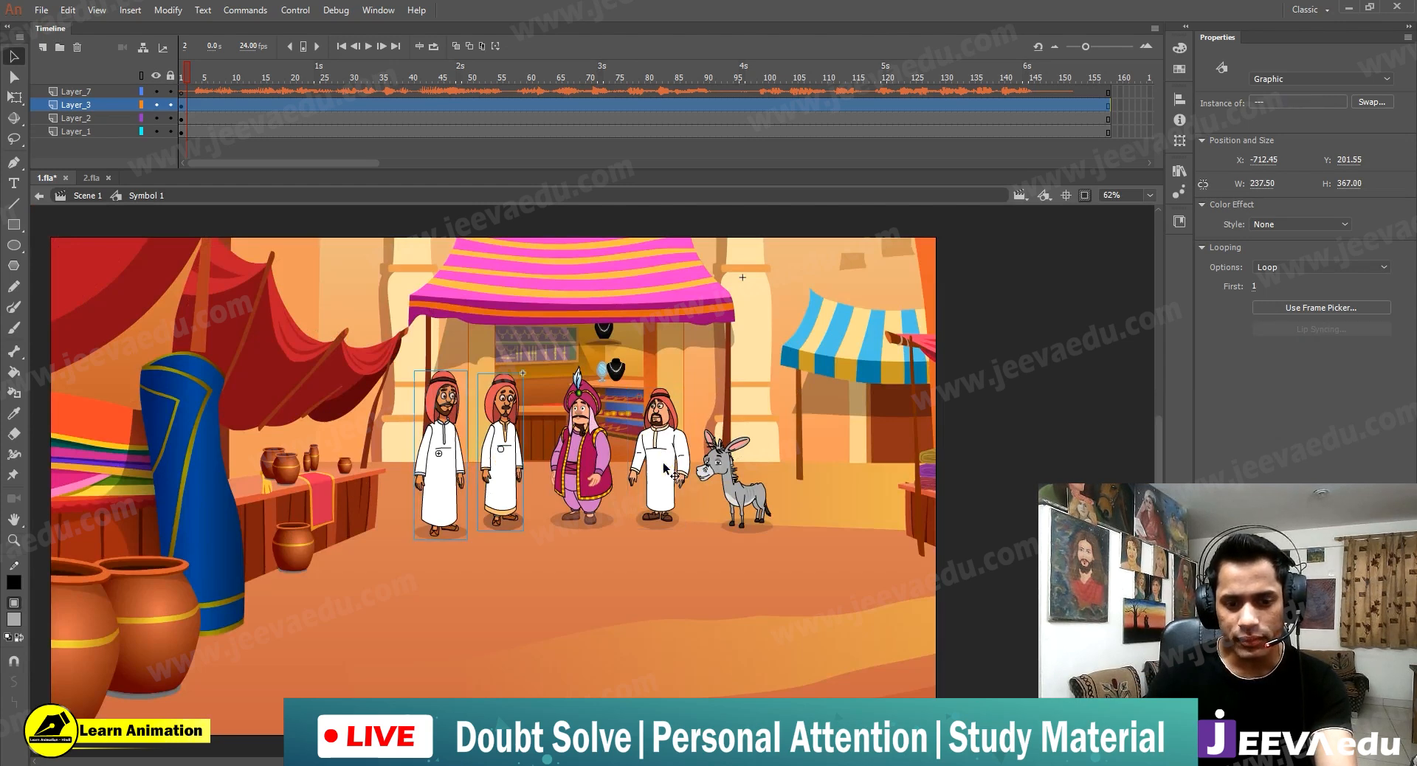
{"action": "left_click", "coordinate": [583, 466], "text": "shift"}
{"action": "left_click", "coordinate": [760, 508], "text": "shift"}
{"action": "key", "text": "ctrl+alt+s"}
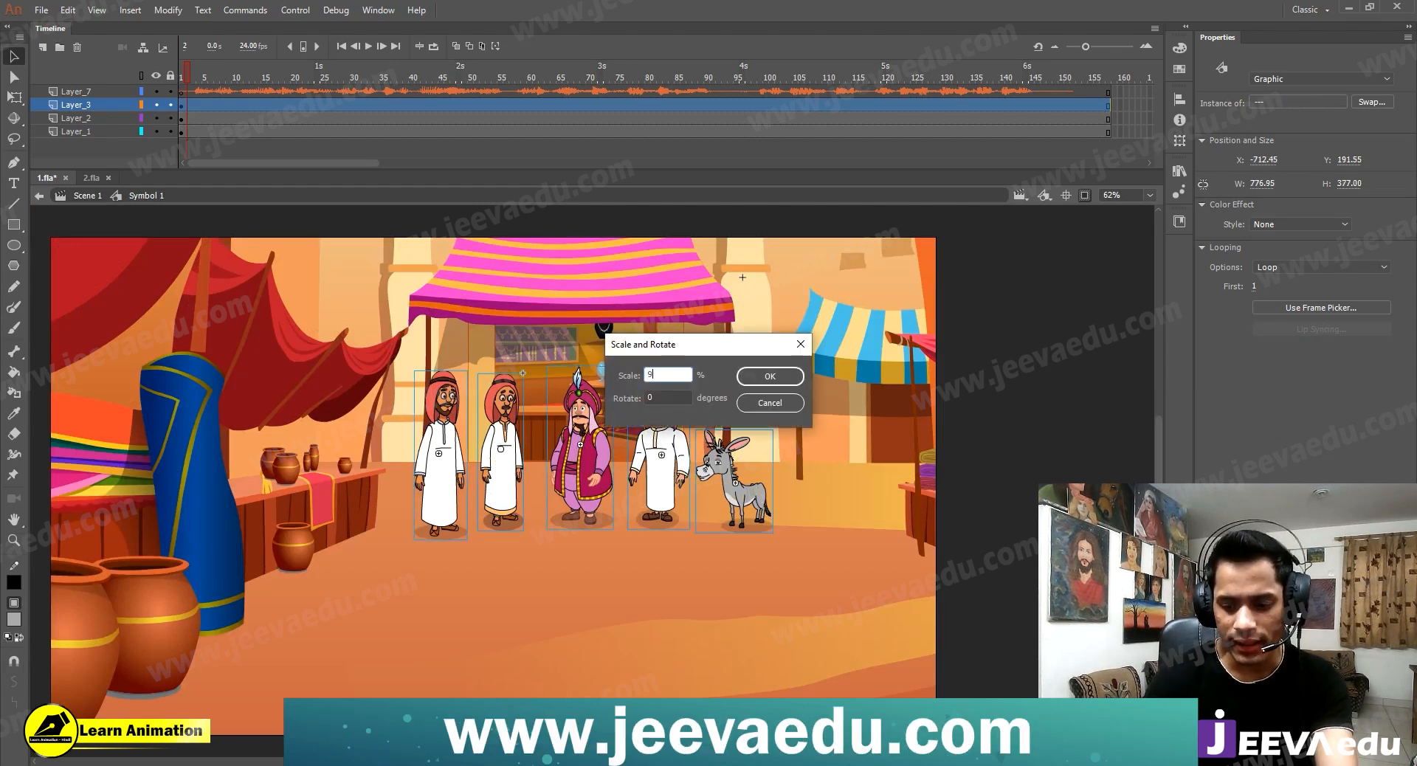
{"action": "key", "text": "Escape"}
{"action": "key", "text": "ctrl+alt+s"}
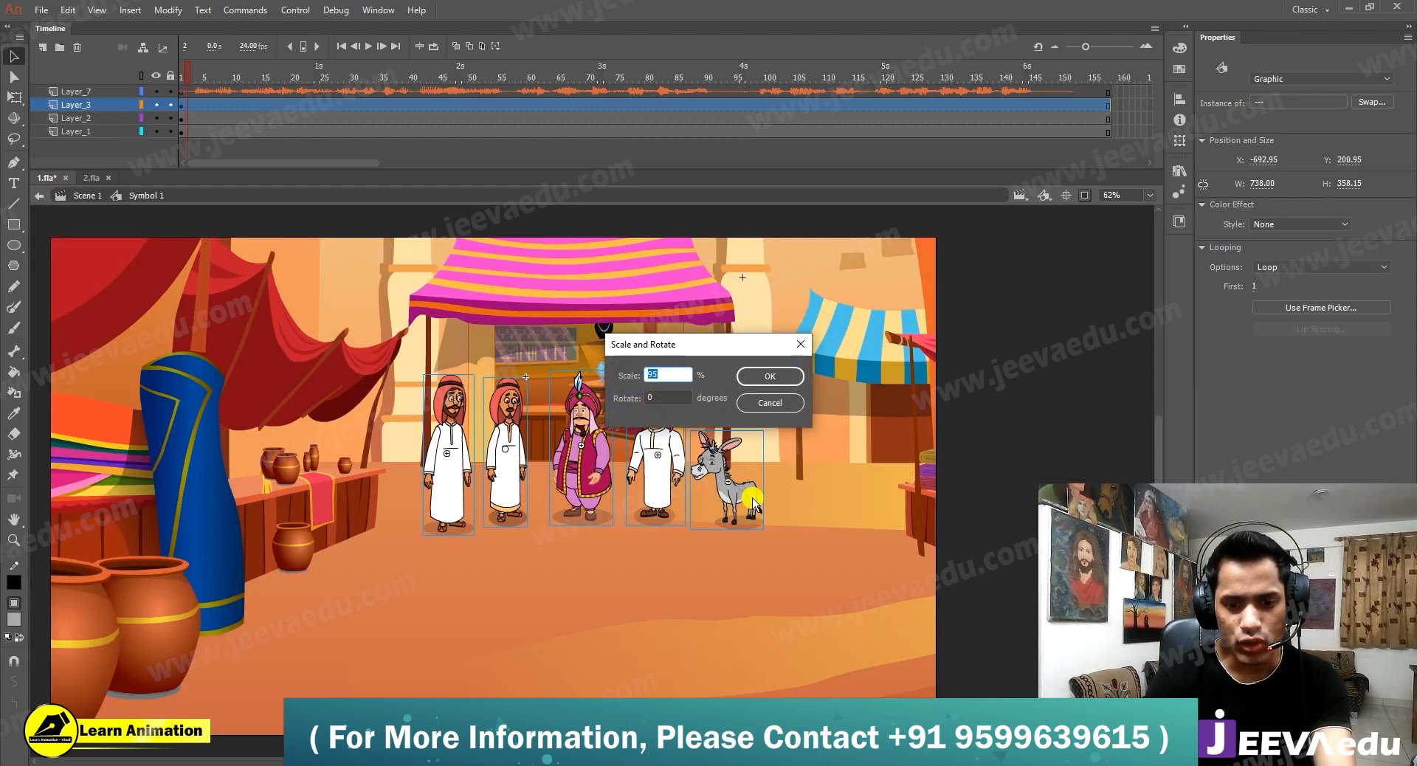
{"action": "type", "text": "90"}
{"action": "key", "text": "Return"}
{"action": "key", "text": "ctrl+alt+s"}
{"action": "type", "text": "95"}
{"action": "key", "text": "Return"}
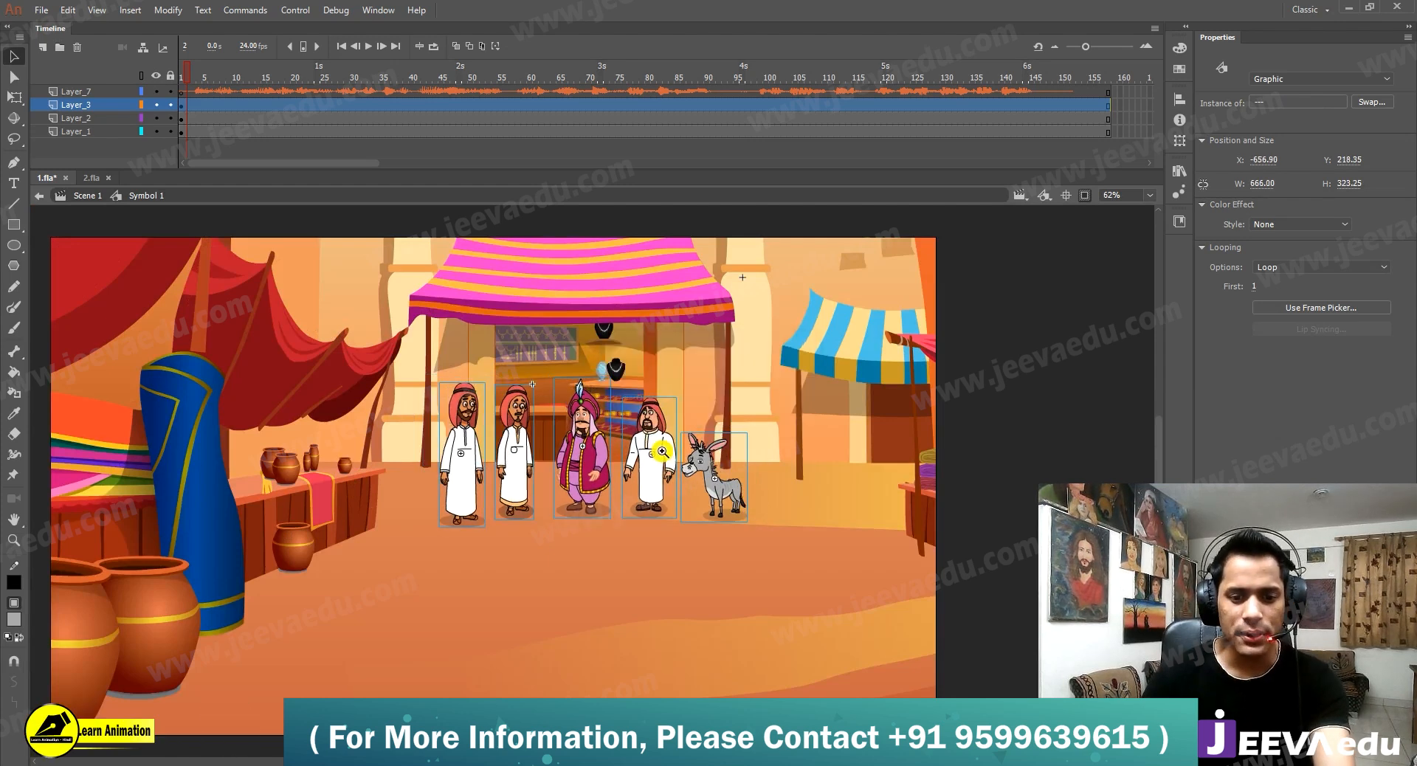
Shift the whole group of characters slightly upward in front of the shop.
{"action": "left_click", "coordinate": [543, 417], "text": "ctrl"}
{"action": "left_click_drag", "start_coordinate": [598, 493], "coordinate": [578, 452]}
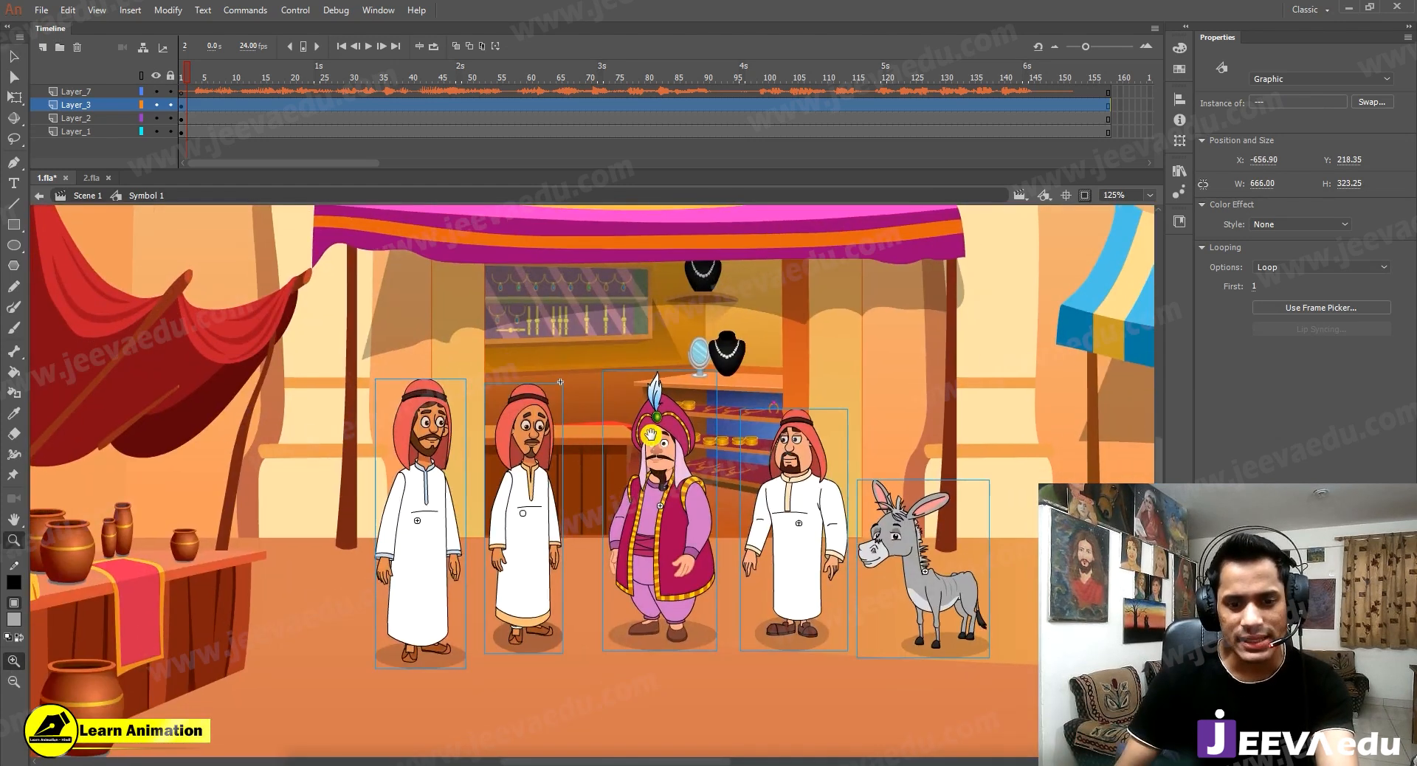
{"action": "key", "text": "v"}
{"action": "left_click_drag", "start_coordinate": [691, 580], "coordinate": [691, 566]}
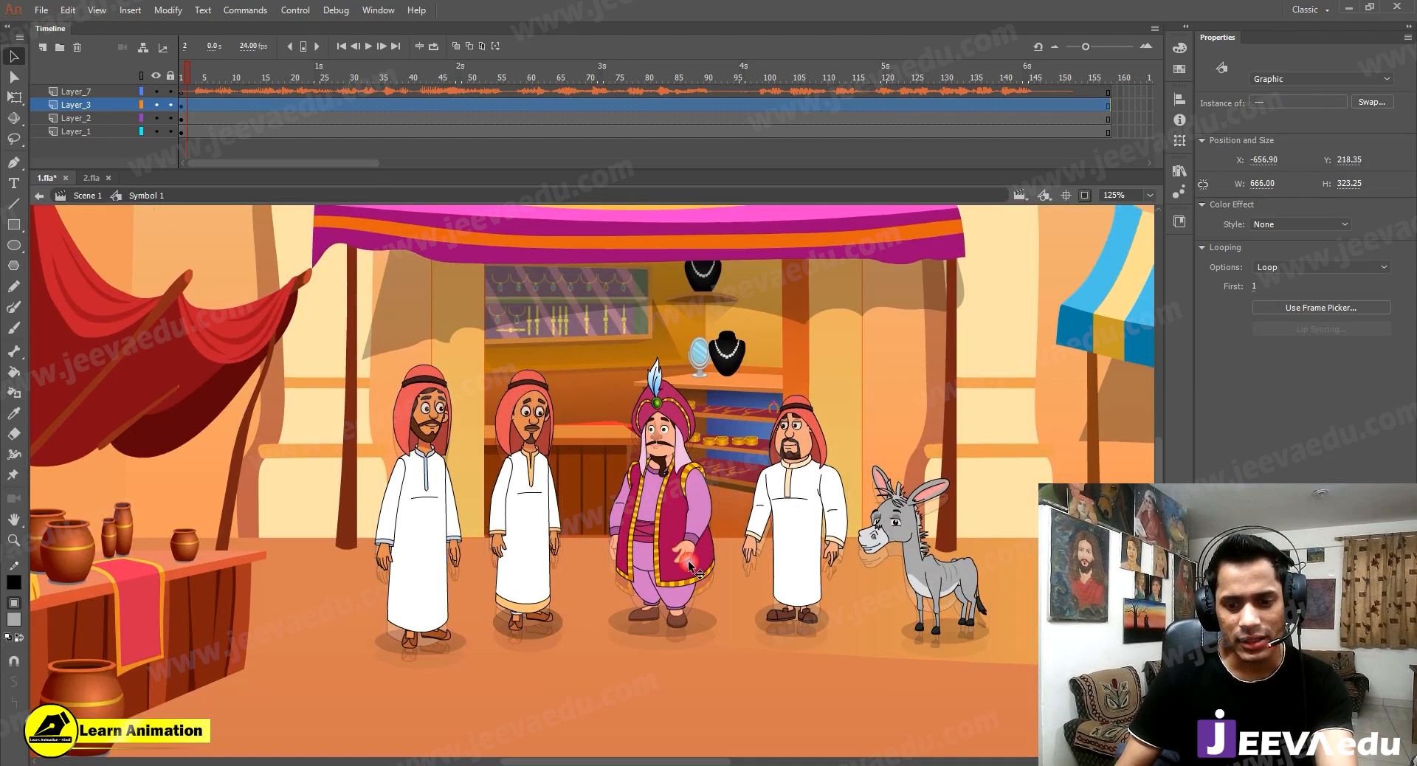
{"action": "left_click", "coordinate": [719, 567], "text": "ctrl+alt"}
{"action": "key", "text": "ctrl+minus"}
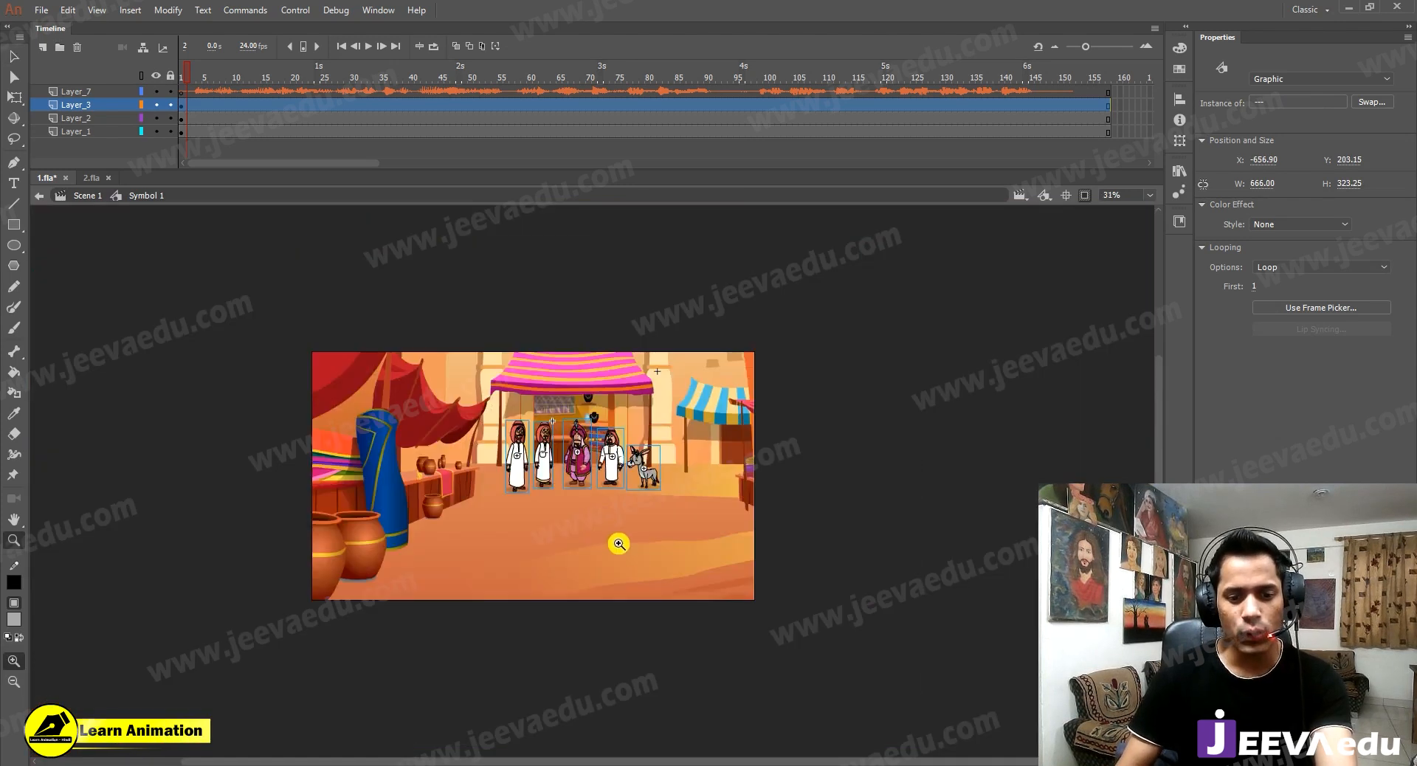
{"action": "key", "text": "v"}
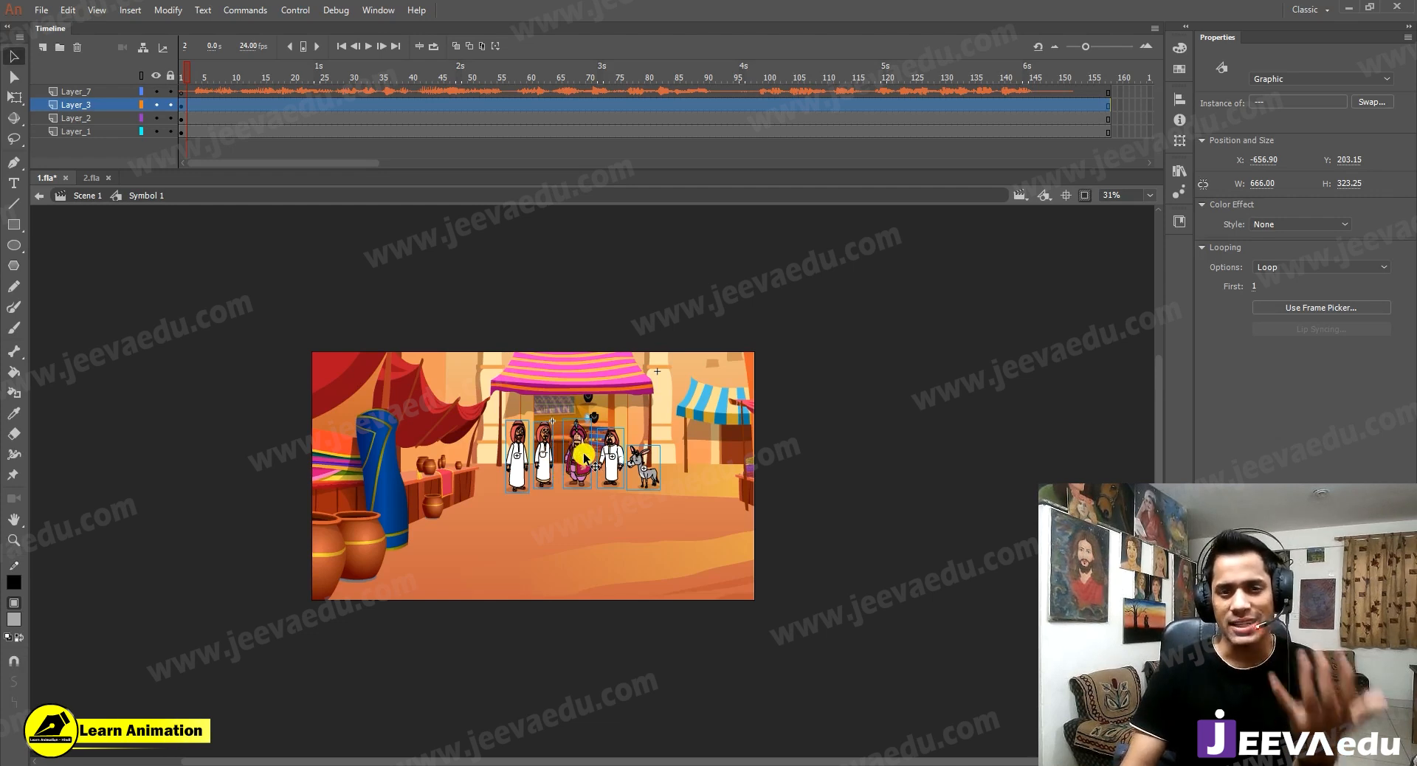
Distribute the selected characters to separate layers and delete the empty Layer_3.
{"action": "key", "text": "z"}
{"action": "left_click", "coordinate": [596, 467]}
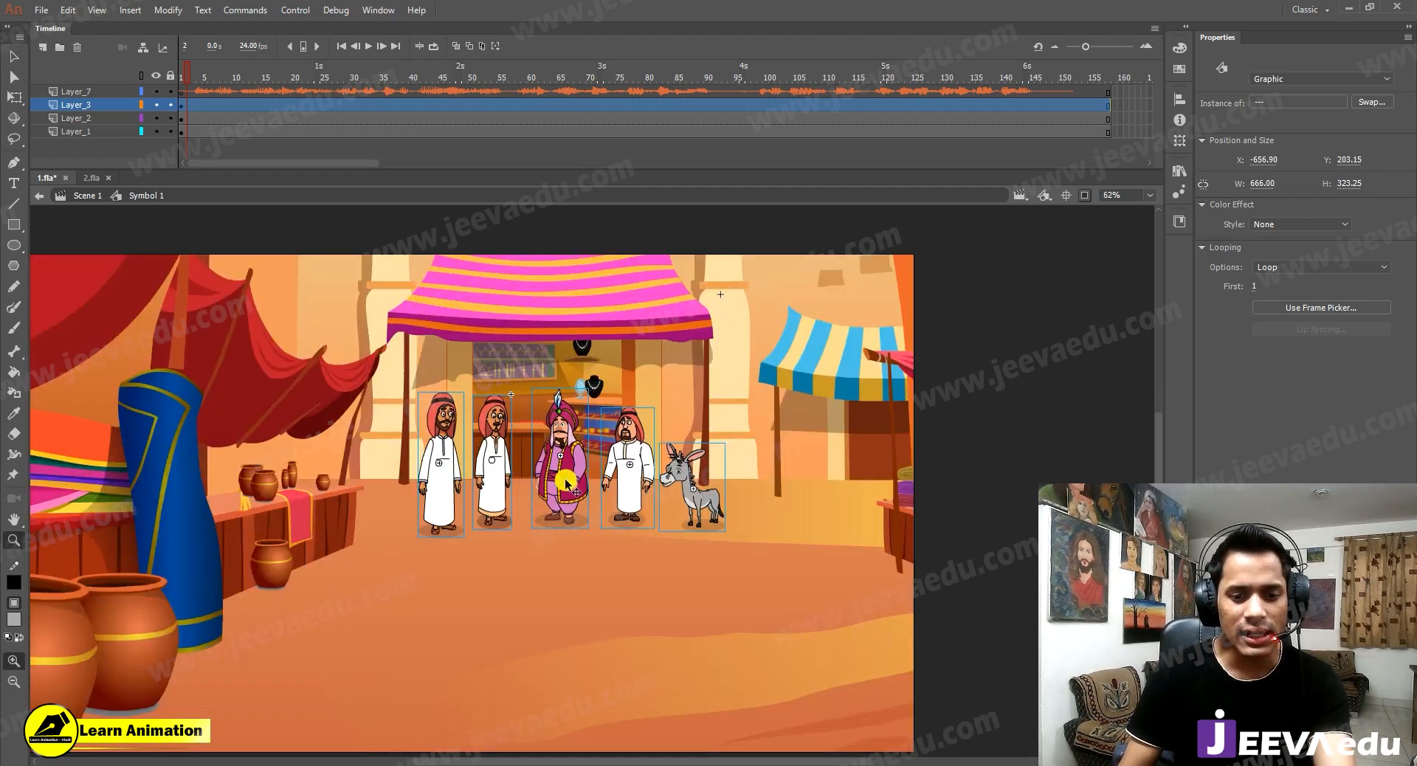
{"action": "key", "text": "v"}
{"action": "right_click", "coordinate": [565, 480]}
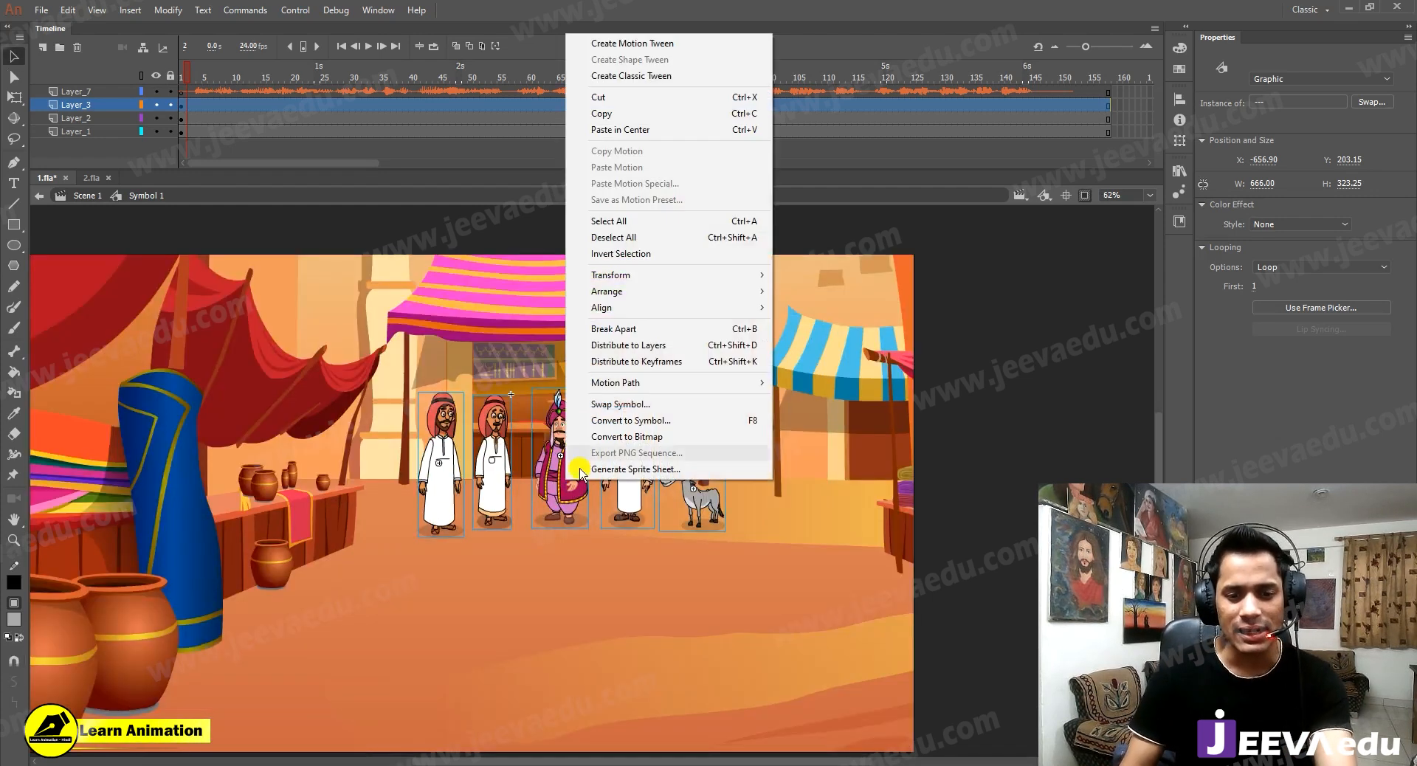
{"action": "left_click", "coordinate": [633, 345]}
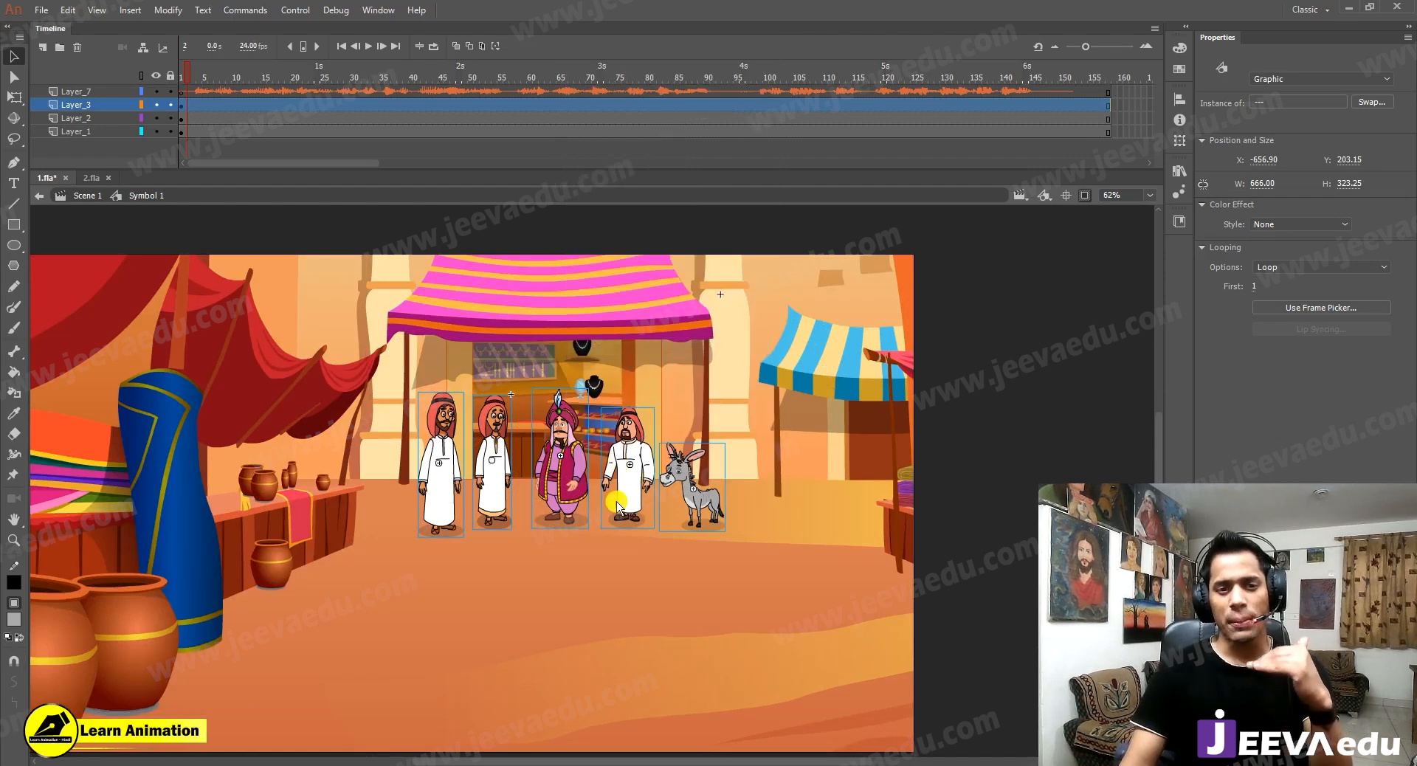
{"action": "key", "text": "ctrl+shift+d"}
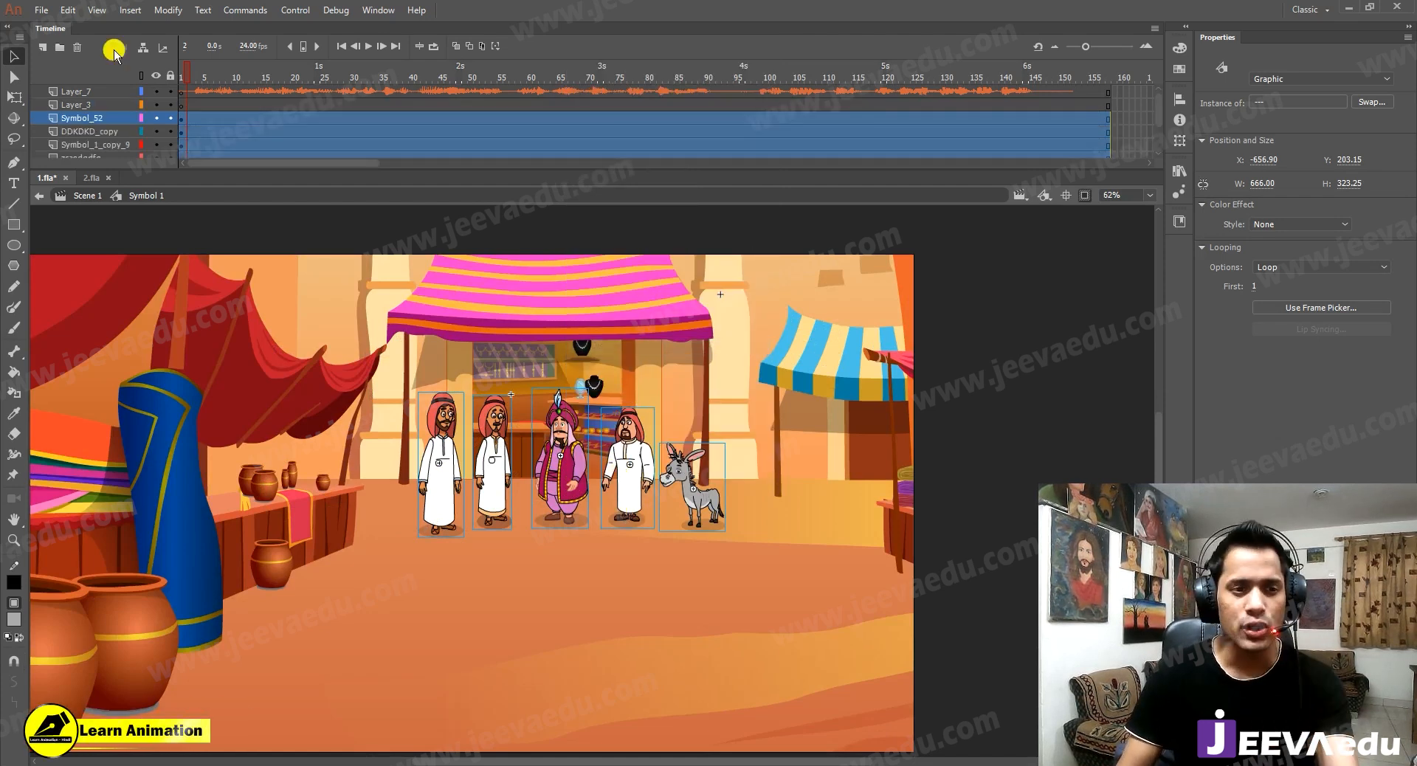
{"action": "left_click", "coordinate": [106, 104]}
{"action": "left_click", "coordinate": [76, 47]}
Open the turbaned merchant's symbol for editing and play its animation from the first frame.
{"action": "key", "text": "z"}
{"action": "left_click", "coordinate": [644, 532], "text": "alt"}
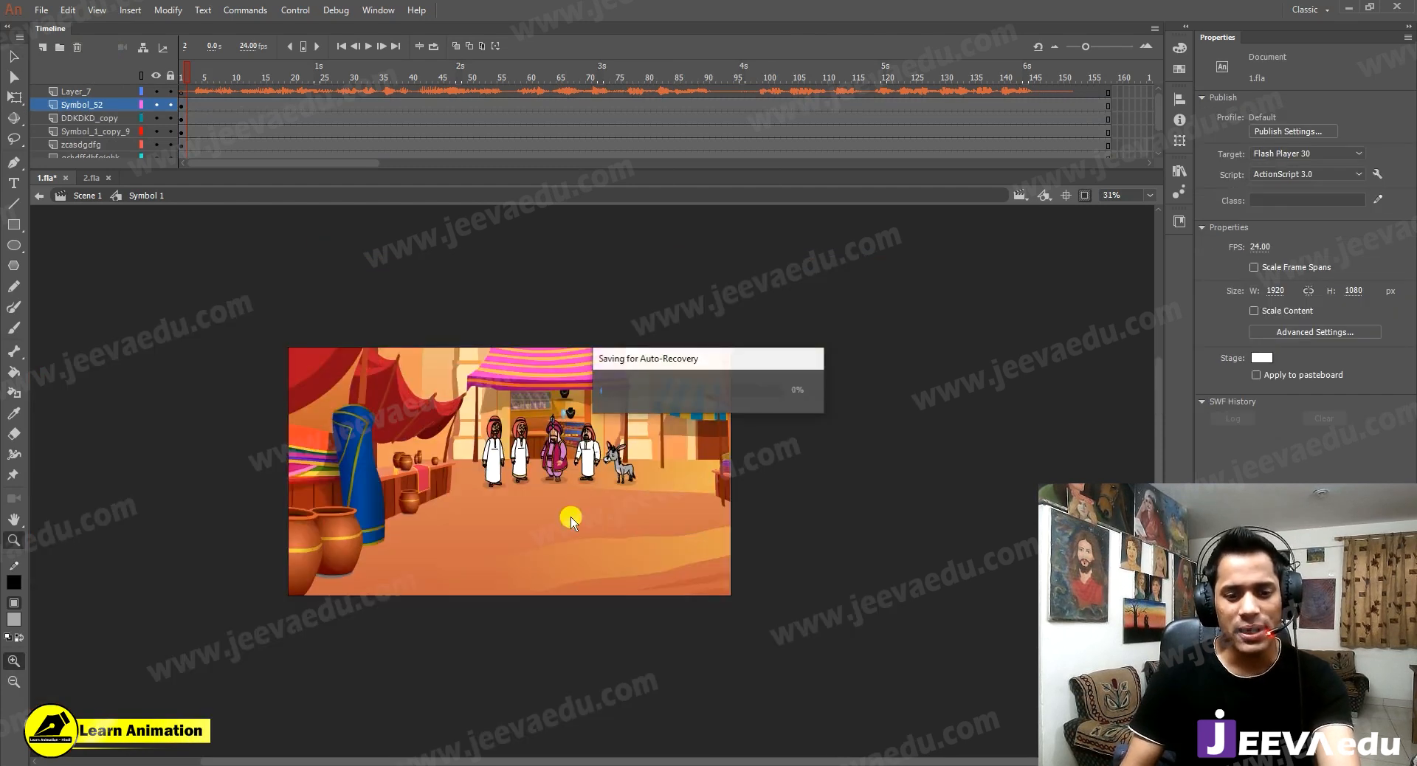
{"action": "left_click", "coordinate": [561, 461]}
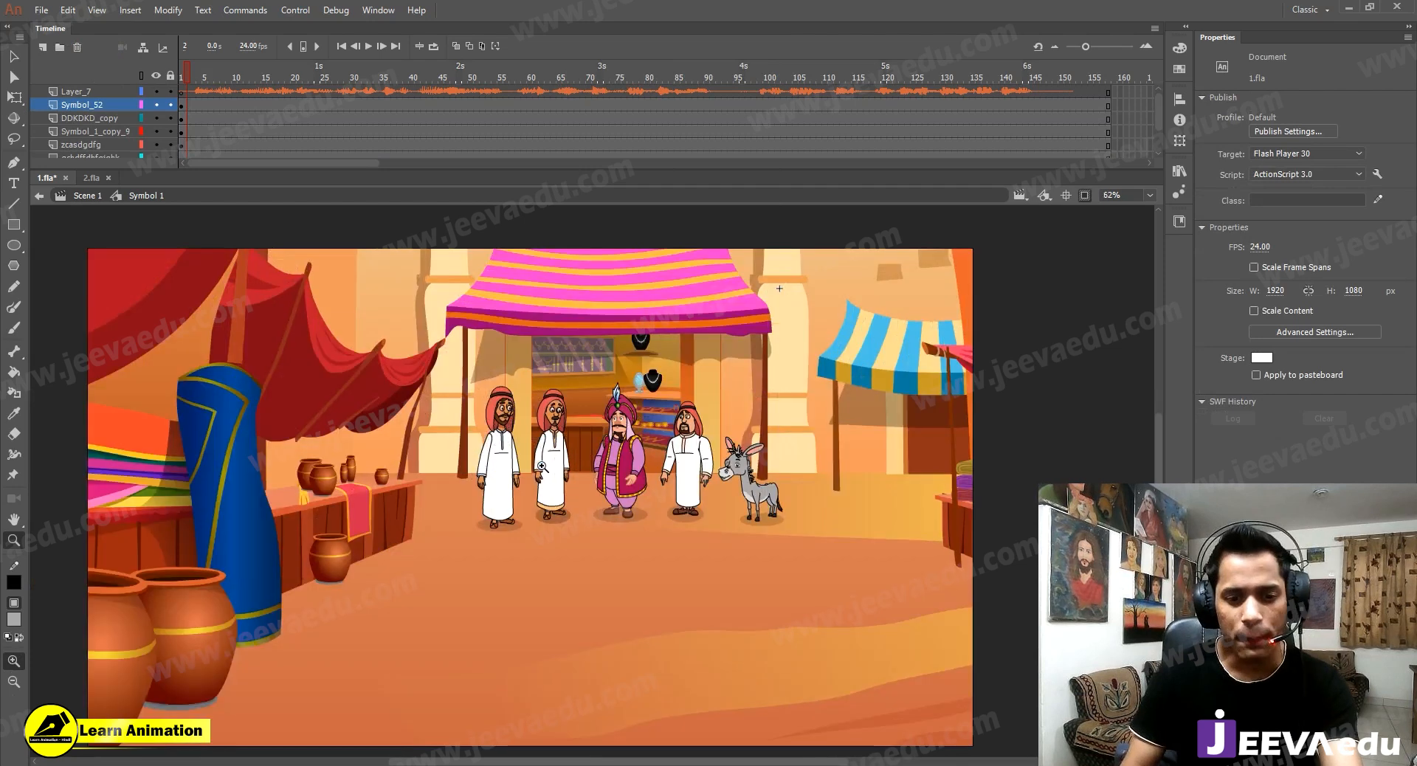
{"action": "left_click", "coordinate": [546, 465]}
{"action": "left_click_drag", "start_coordinate": [572, 465], "coordinate": [682, 538]}
{"action": "key", "text": "v"}
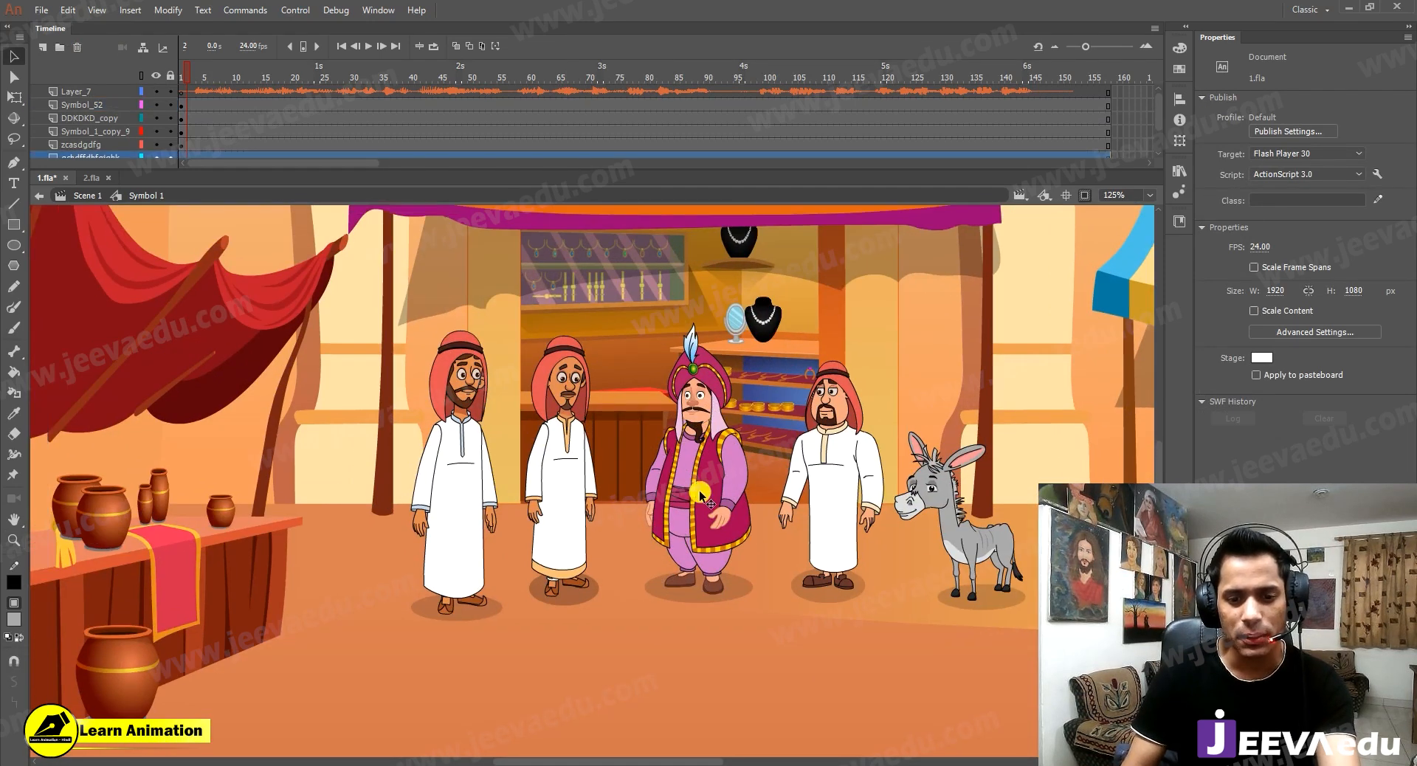
{"action": "double_click", "coordinate": [698, 490]}
{"action": "key", "text": "Return"}
{"action": "scroll", "coordinate": [236, 89], "scroll_direction": "up", "scroll_amount": 2}
{"action": "left_click_drag", "start_coordinate": [243, 69], "coordinate": [99, 120]}
{"action": "key", "text": "Return"}
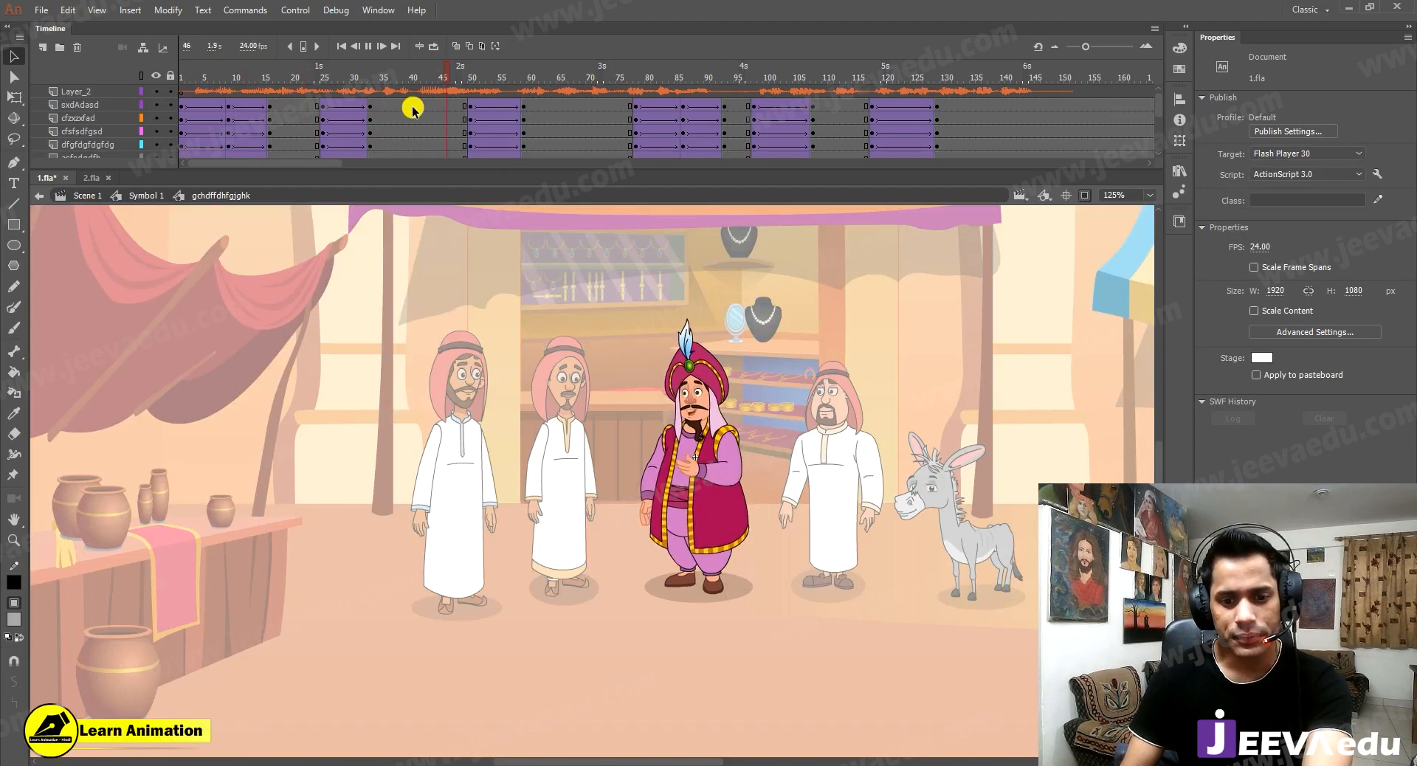
Examine the merchant's talking animation in close-up, pausing and resuming playback around the middle of the timeline.
{"action": "key", "text": "z"}
{"action": "left_click", "coordinate": [676, 502]}
{"action": "left_click_drag", "start_coordinate": [677, 513], "coordinate": [653, 533]}
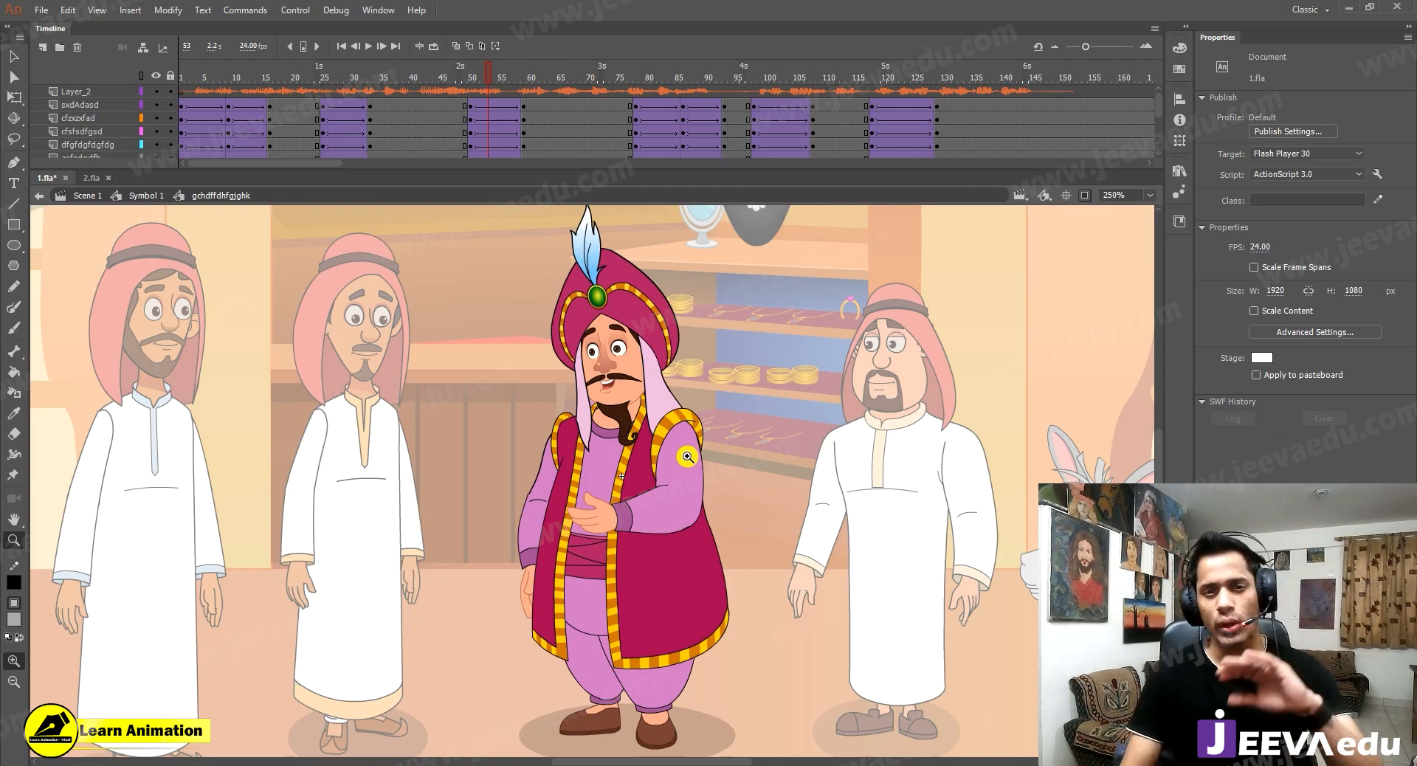
{"action": "key", "text": "Return"}
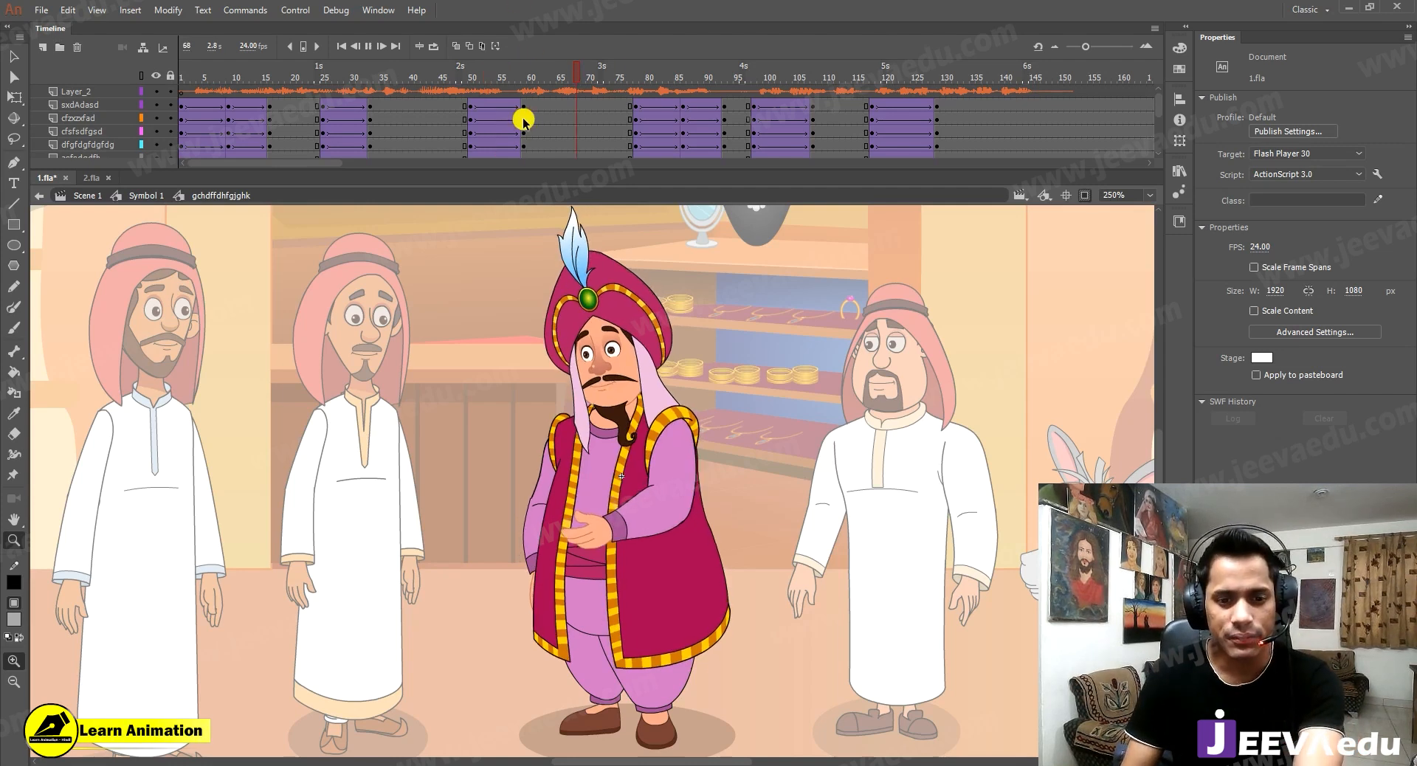
{"action": "key", "text": "Return"}
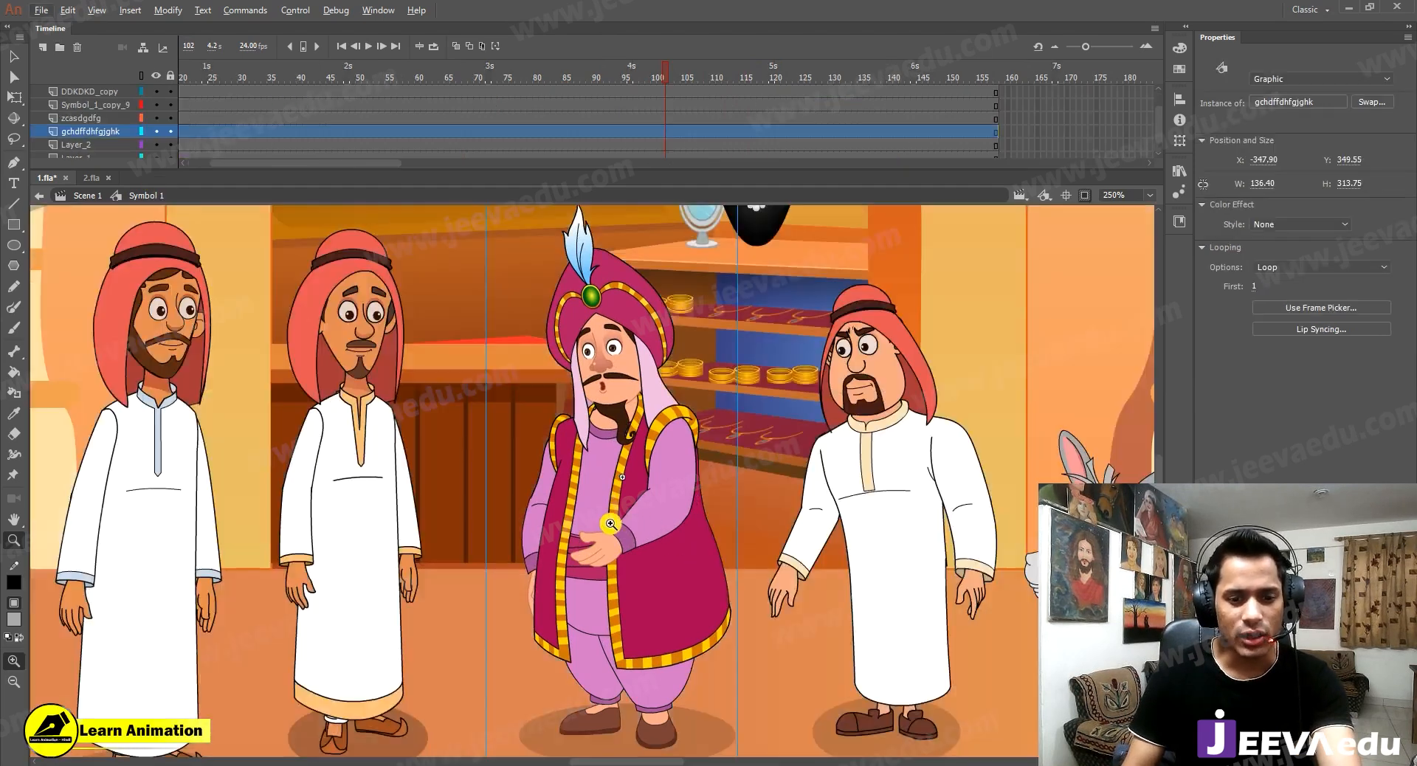
Return the playhead to frame 1 of Symbol 1 and play the whole scene with the dialogue audio.
{"action": "left_click", "coordinate": [610, 523], "text": "alt"}
{"action": "left_click_drag", "start_coordinate": [633, 541], "coordinate": [670, 515]}
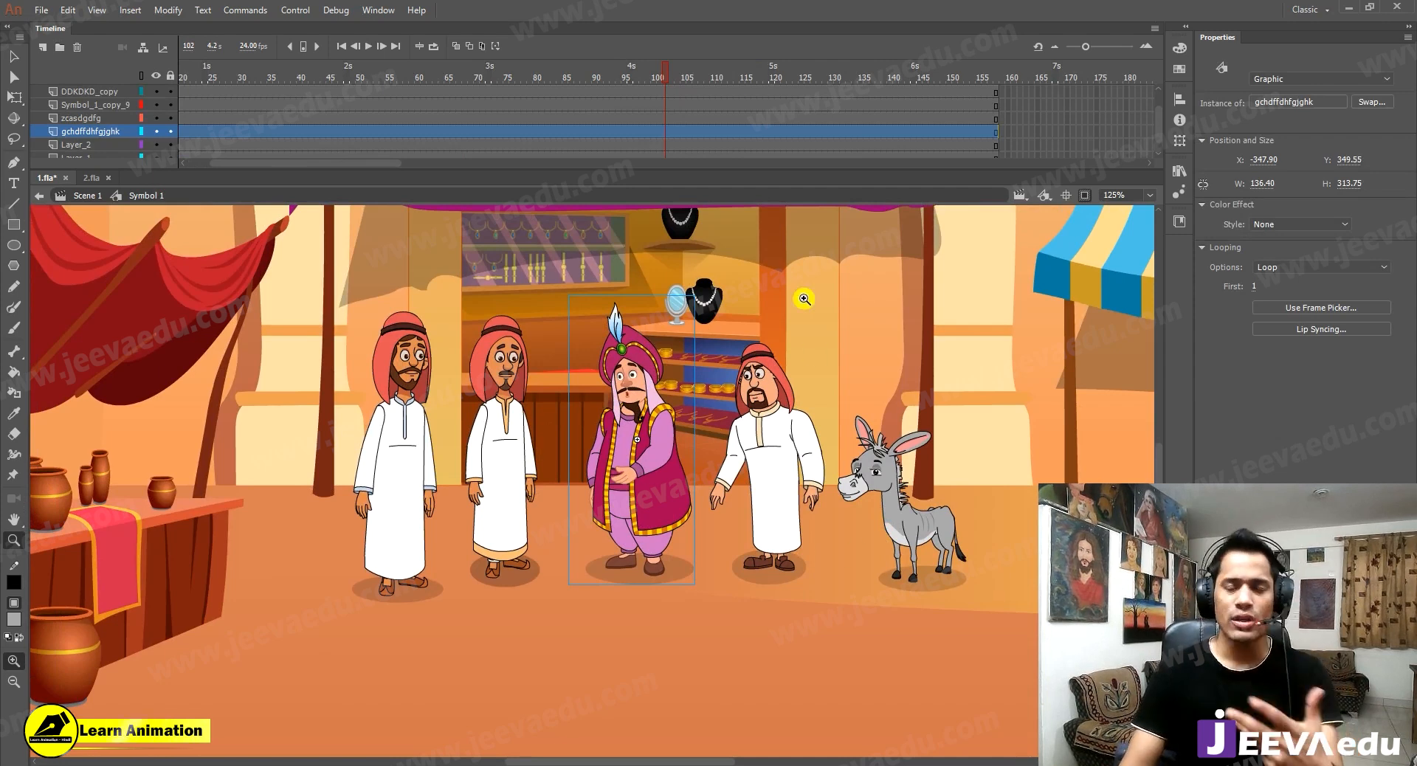
{"action": "scroll", "coordinate": [637, 91], "scroll_direction": "up", "scroll_amount": 2}
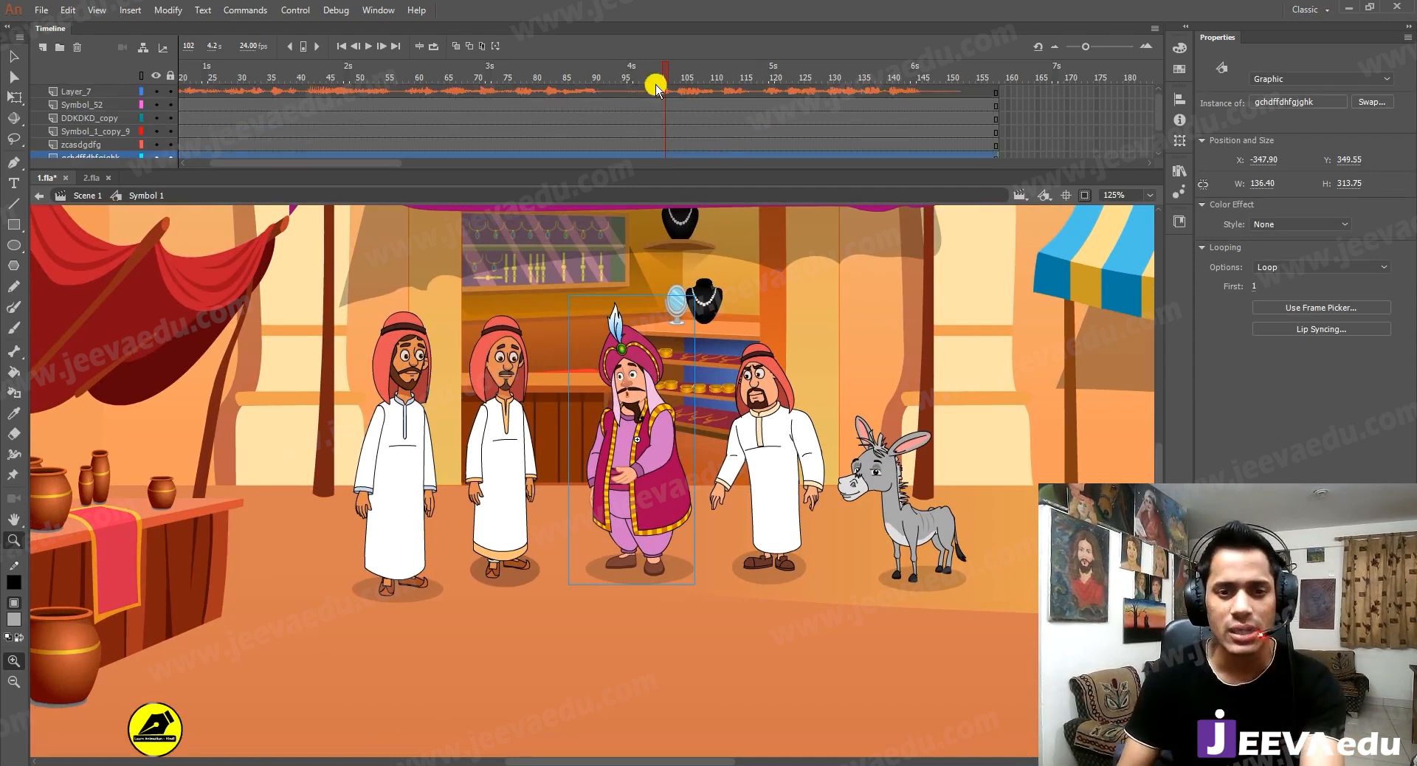
{"action": "left_click", "coordinate": [183, 76]}
{"action": "left_click", "coordinate": [574, 536], "text": "alt"}
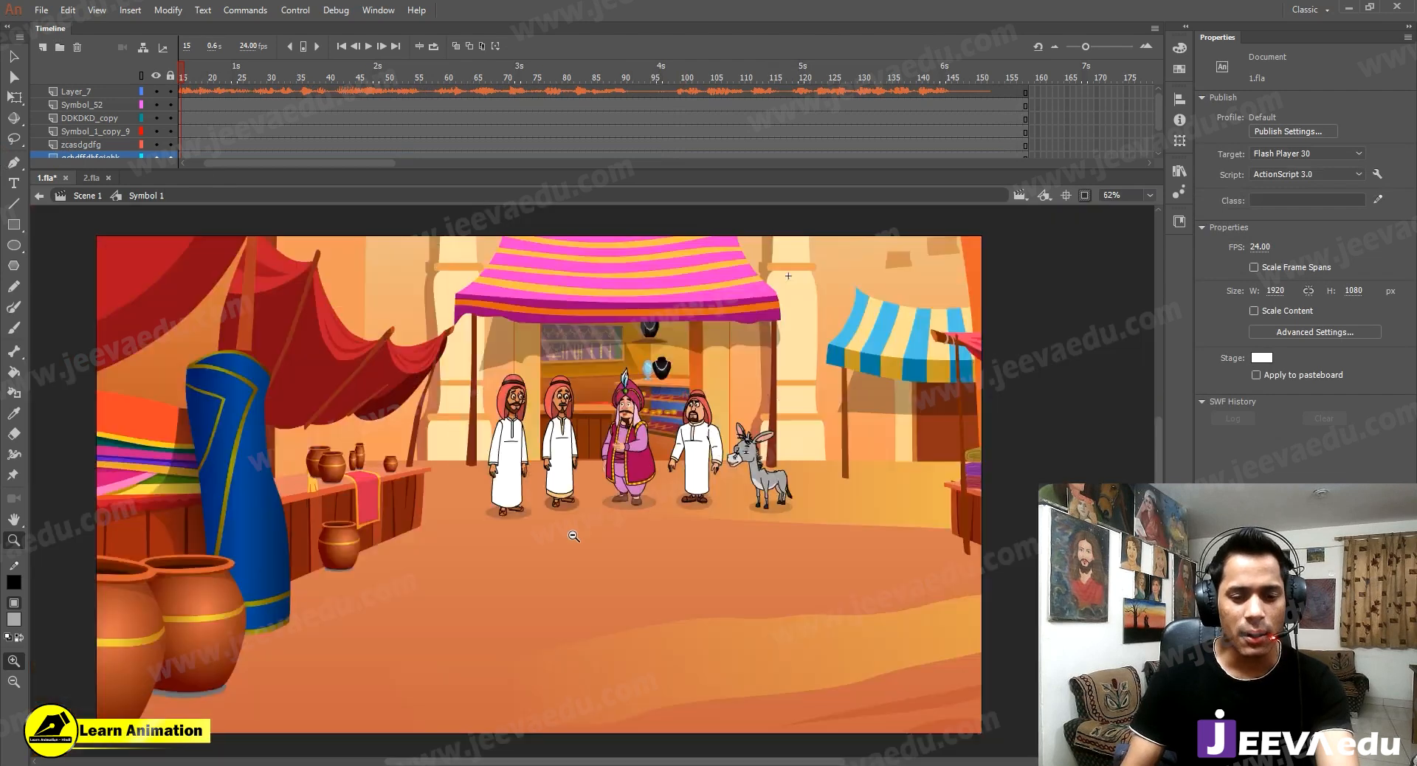
{"action": "left_click_drag", "start_coordinate": [573, 505], "coordinate": [611, 500]}
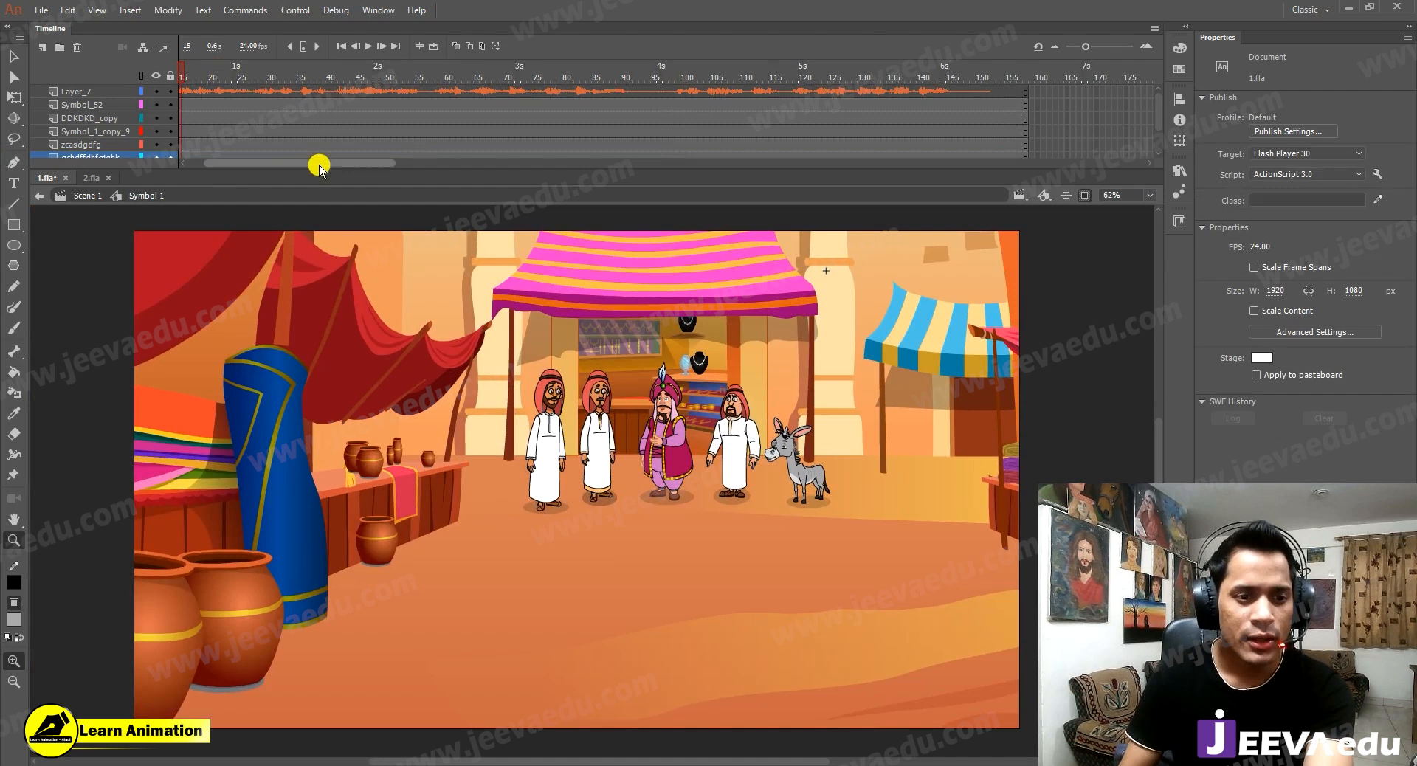
{"action": "left_click", "coordinate": [206, 163]}
{"action": "left_click_drag", "start_coordinate": [266, 67], "coordinate": [180, 87]}
{"action": "key", "text": "Return"}
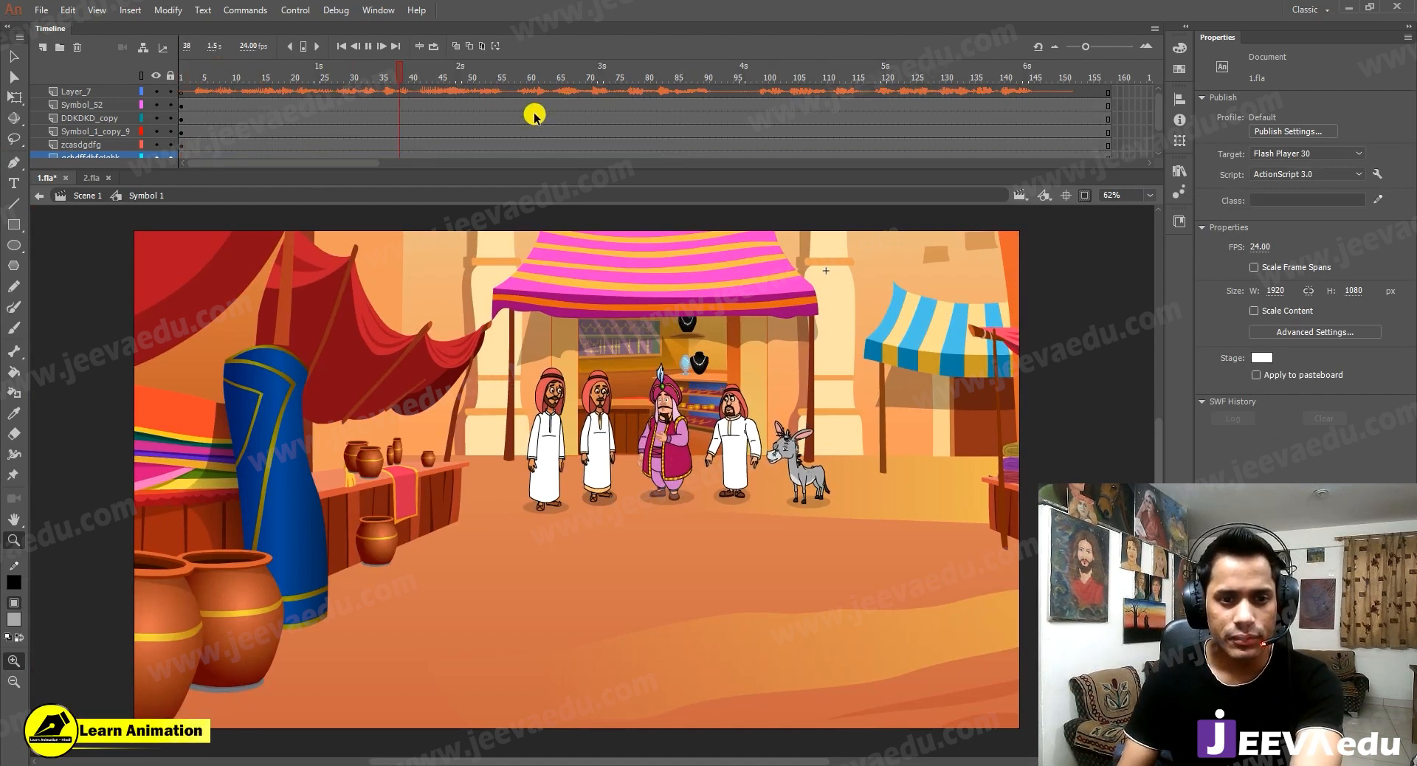
Insert keyframes at frame 57 on all character and background layers, leaving out the audio layer, and return to frame 1.
{"action": "left_click_drag", "start_coordinate": [511, 104], "coordinate": [511, 194]}
{"action": "left_click", "coordinate": [506, 112]}
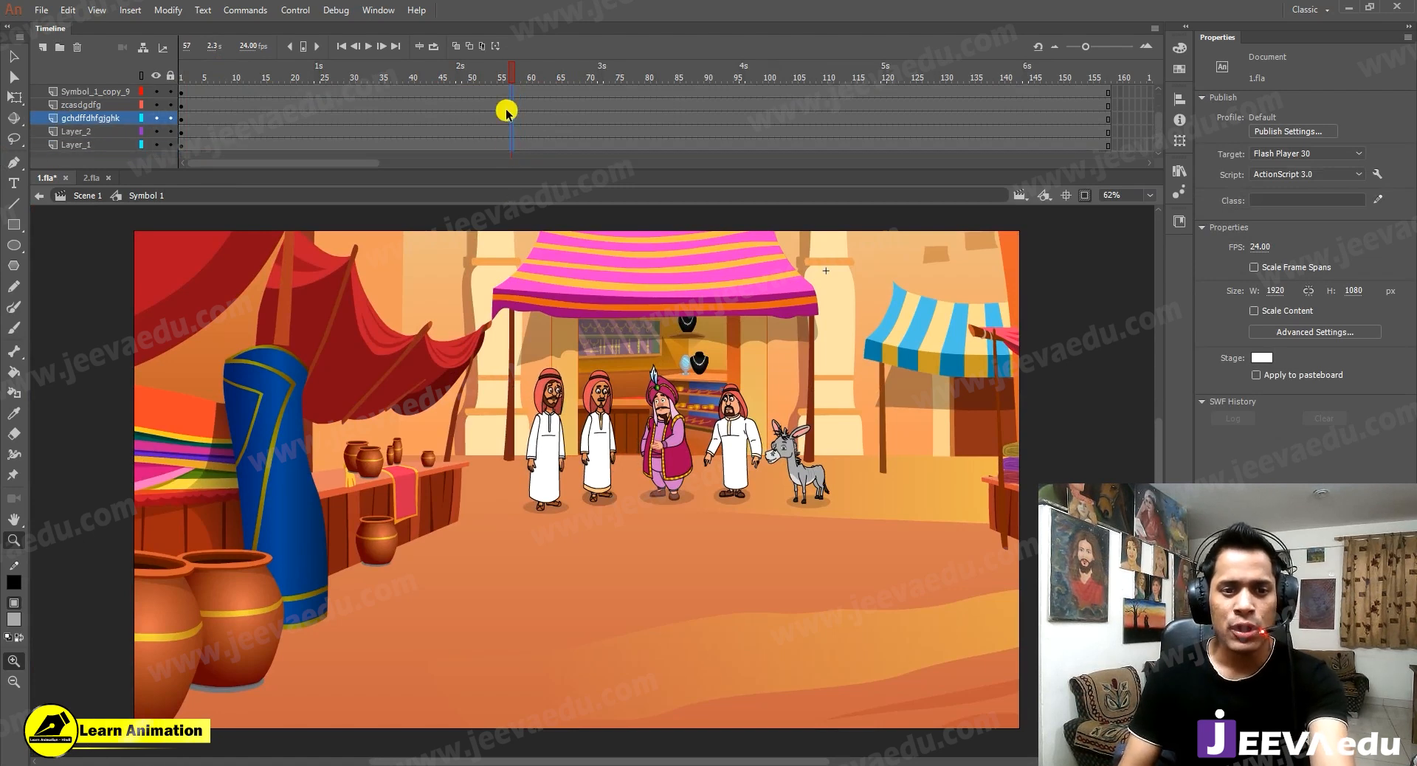
{"action": "key", "text": "F6"}
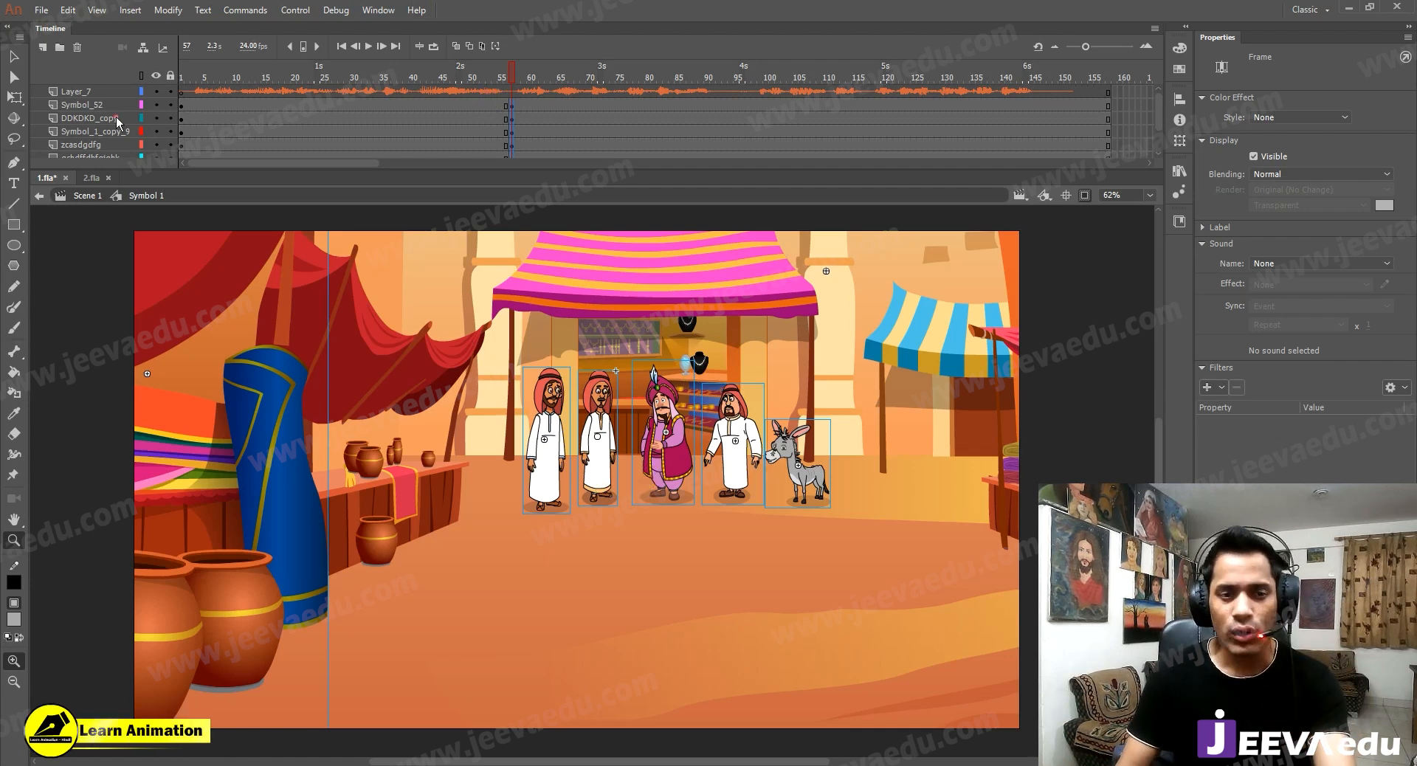
{"action": "key", "text": "shift+comma"}
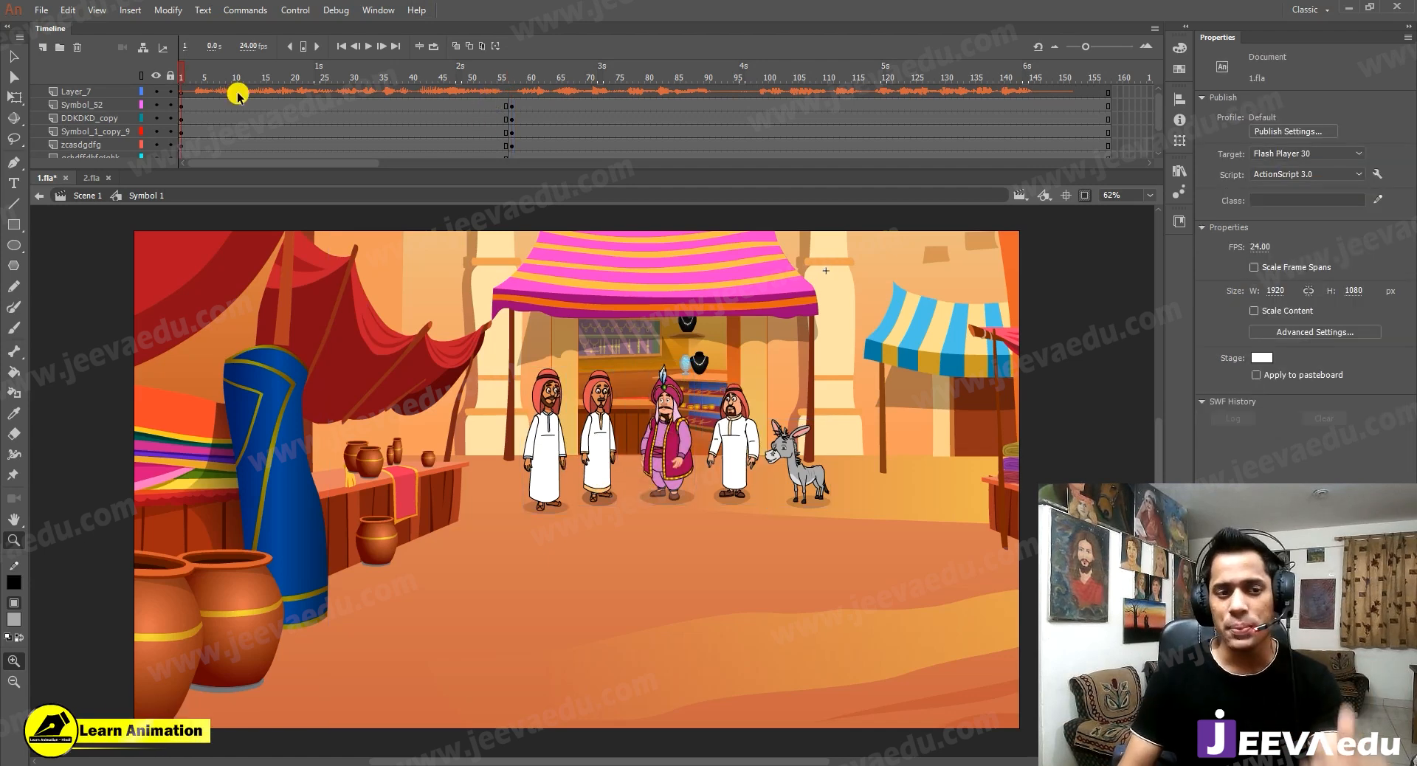
Create classic tweens between frames 1 and 57 on all character and background layers.
{"action": "left_click", "coordinate": [651, 515]}
{"action": "key", "text": "v"}
{"action": "left_click_drag", "start_coordinate": [430, 111], "coordinate": [450, 202]}
{"action": "right_click", "coordinate": [437, 121]}
{"action": "left_click", "coordinate": [495, 163]}
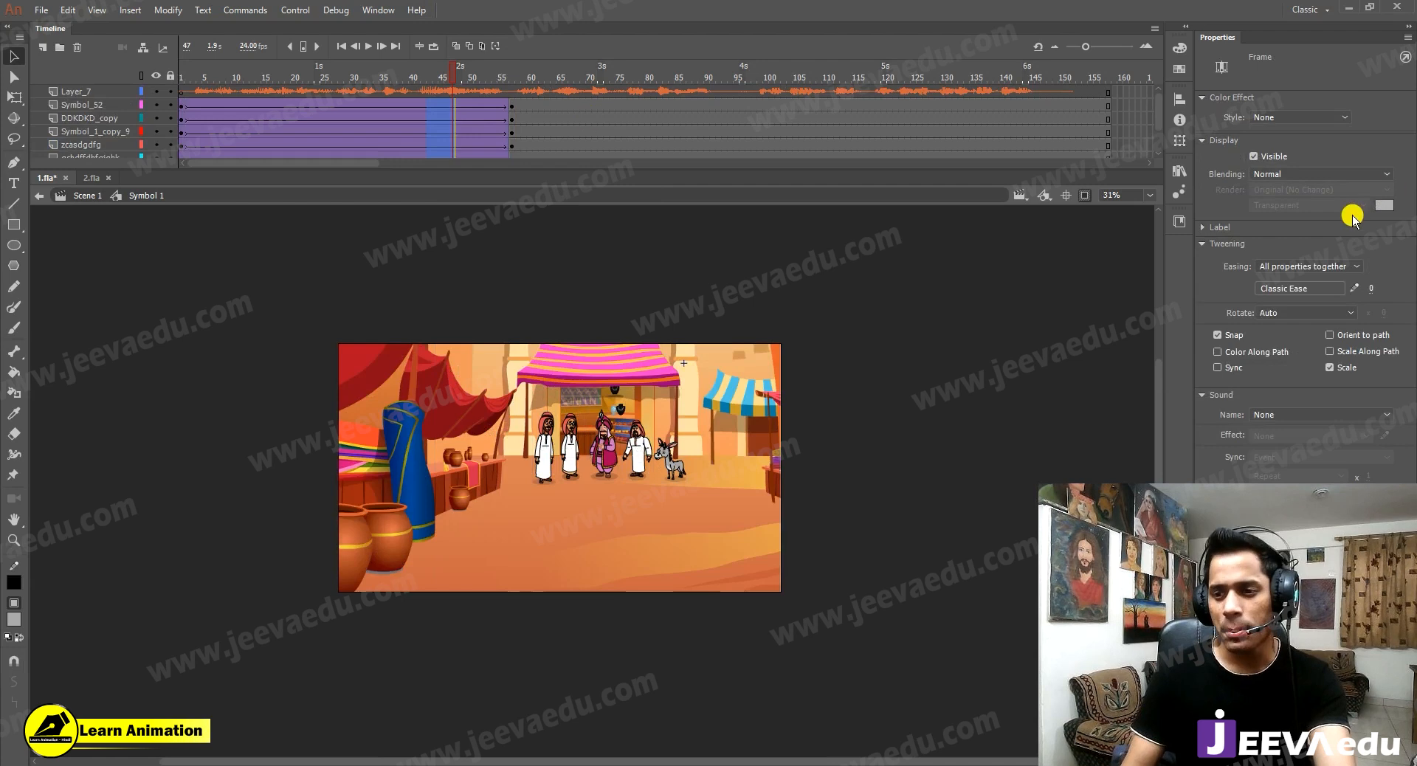
Shape a custom S-curve ease with a slow start and slow end for the tweens and apply it as My Ease 1.
{"action": "left_click", "coordinate": [1359, 293]}
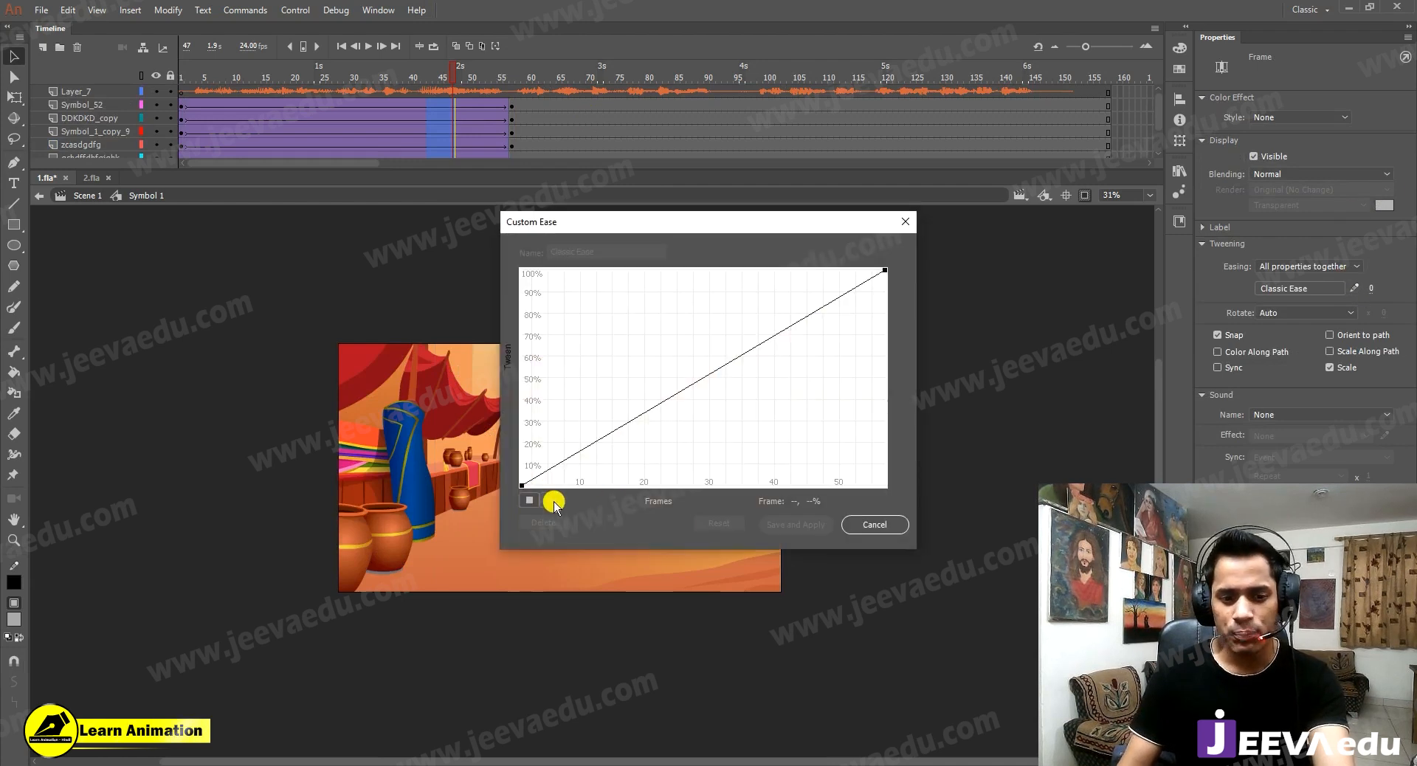
{"action": "left_click_drag", "start_coordinate": [641, 411], "coordinate": [655, 485]}
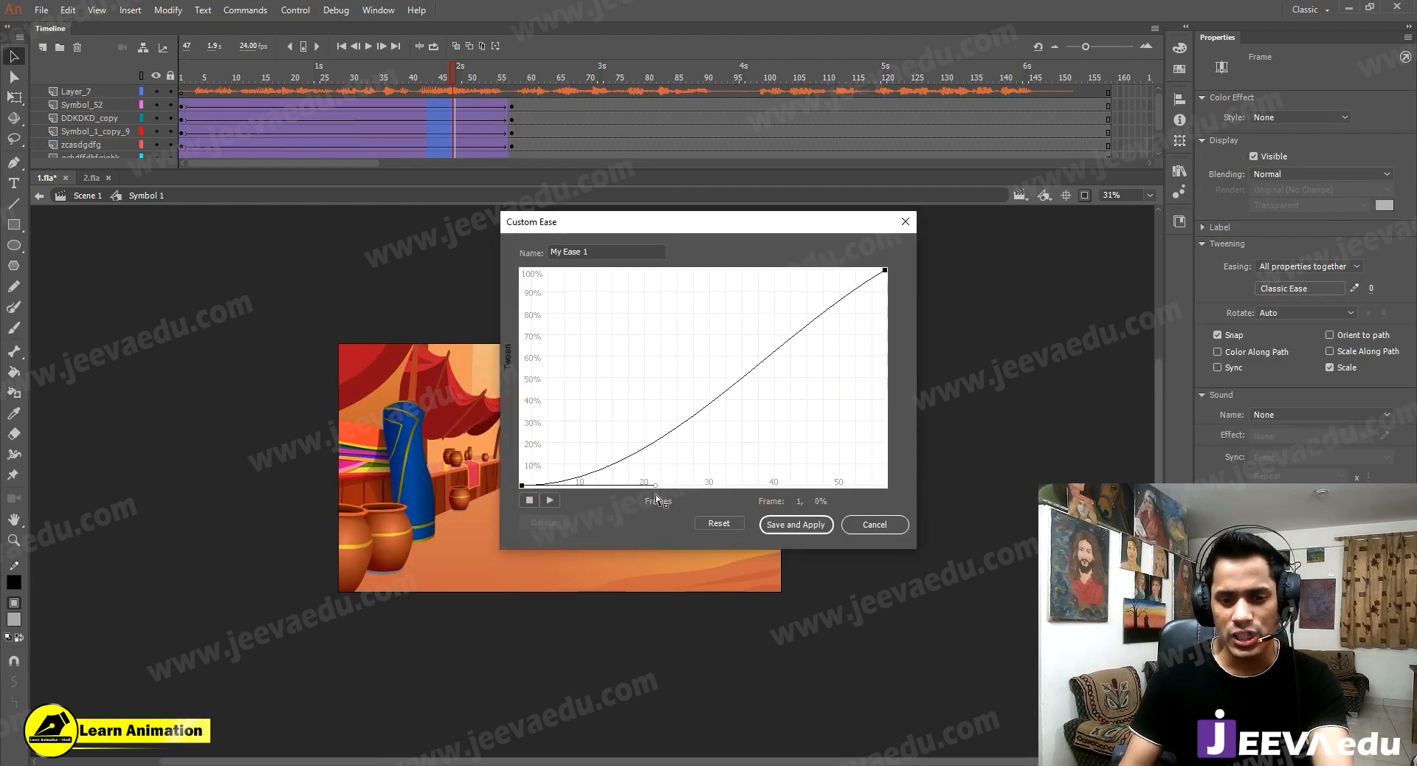
{"action": "left_click", "coordinate": [884, 271]}
{"action": "left_click_drag", "start_coordinate": [764, 343], "coordinate": [768, 249]}
{"action": "left_click", "coordinate": [795, 525]}
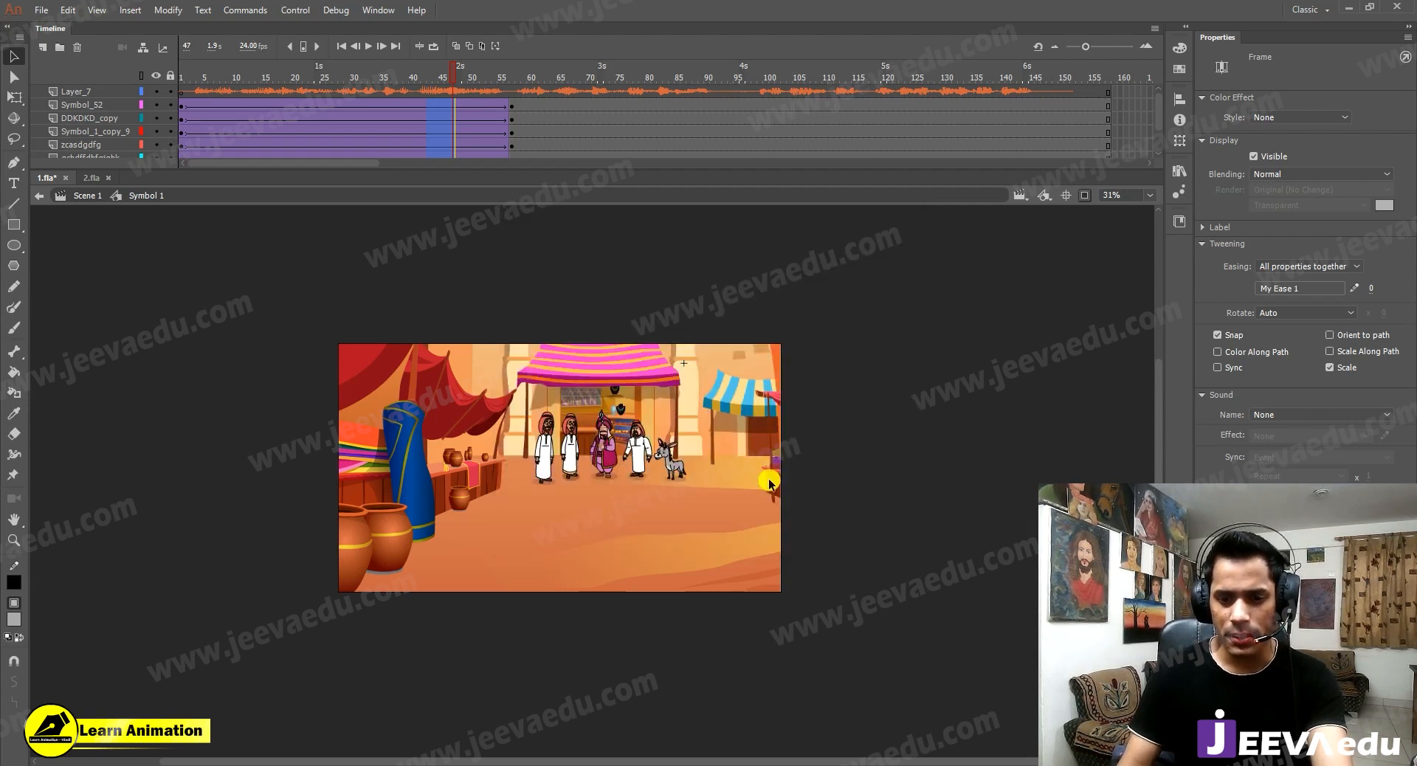
At frame 57, select the artwork on all tweened layers and scale it together to 115%.
{"action": "left_click_drag", "start_coordinate": [513, 161], "coordinate": [512, 176]}
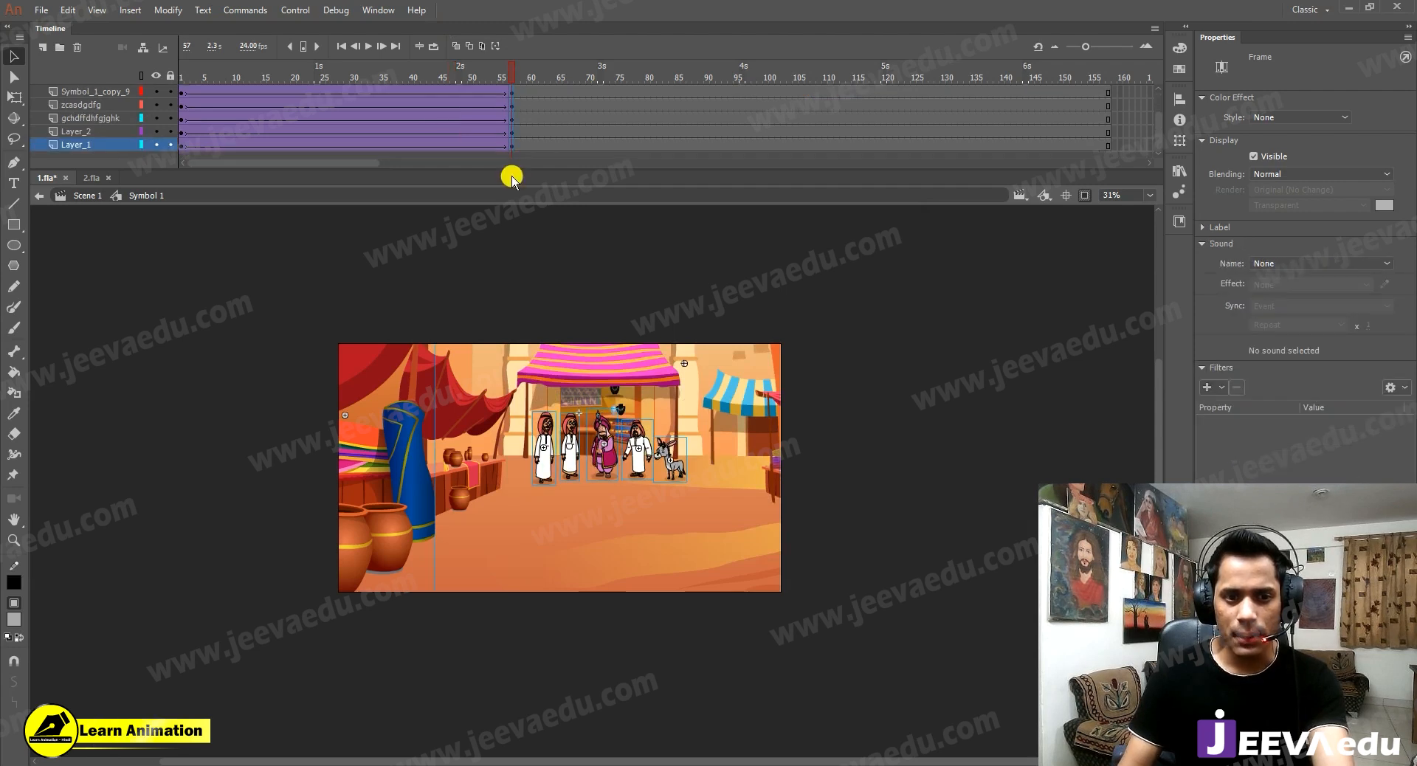
{"action": "key", "text": "z"}
{"action": "left_click", "coordinate": [606, 511]}
{"action": "left_click_drag", "start_coordinate": [611, 507], "coordinate": [619, 516]}
{"action": "key", "text": "ctrl+alt+s"}
{"action": "type", "text": "11"}
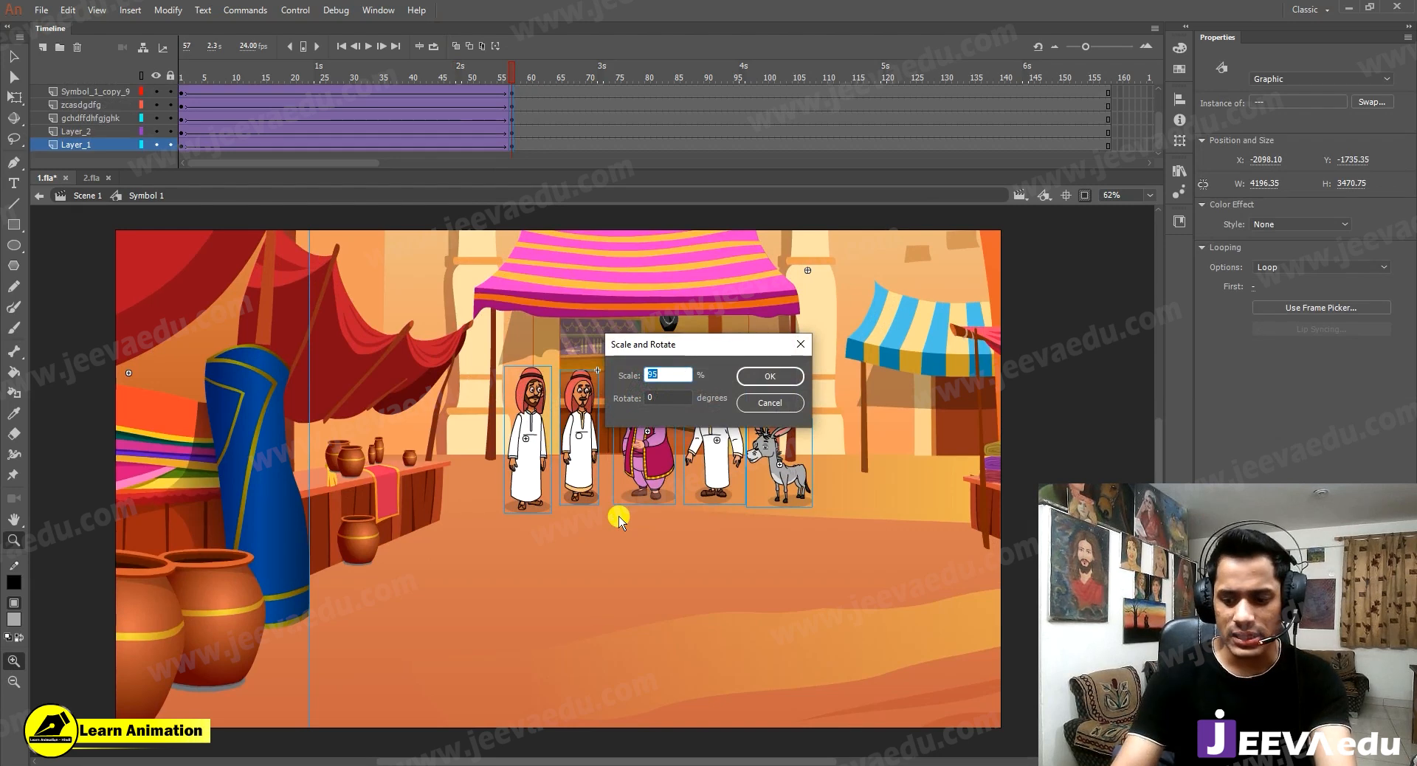
{"action": "type", "text": "5"}
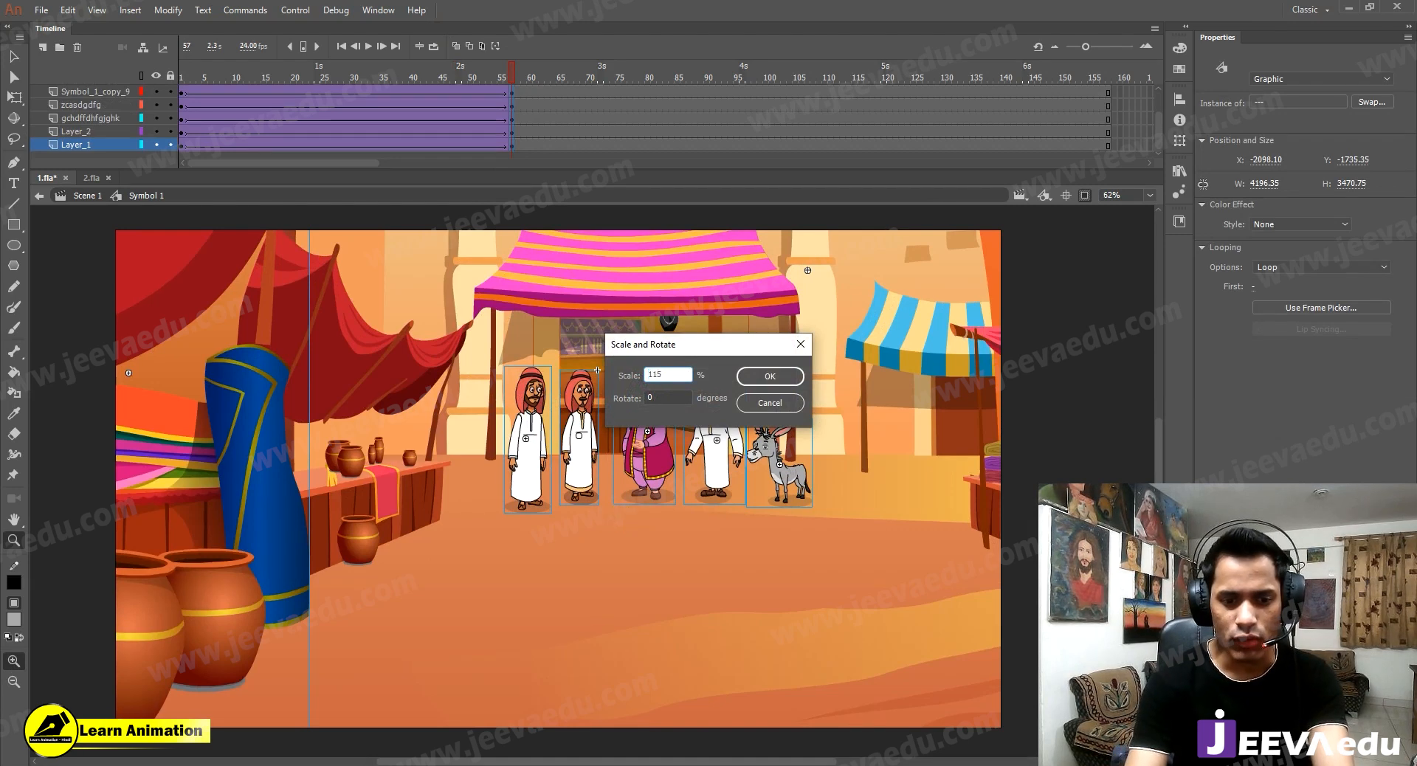
{"action": "key", "text": "Return"}
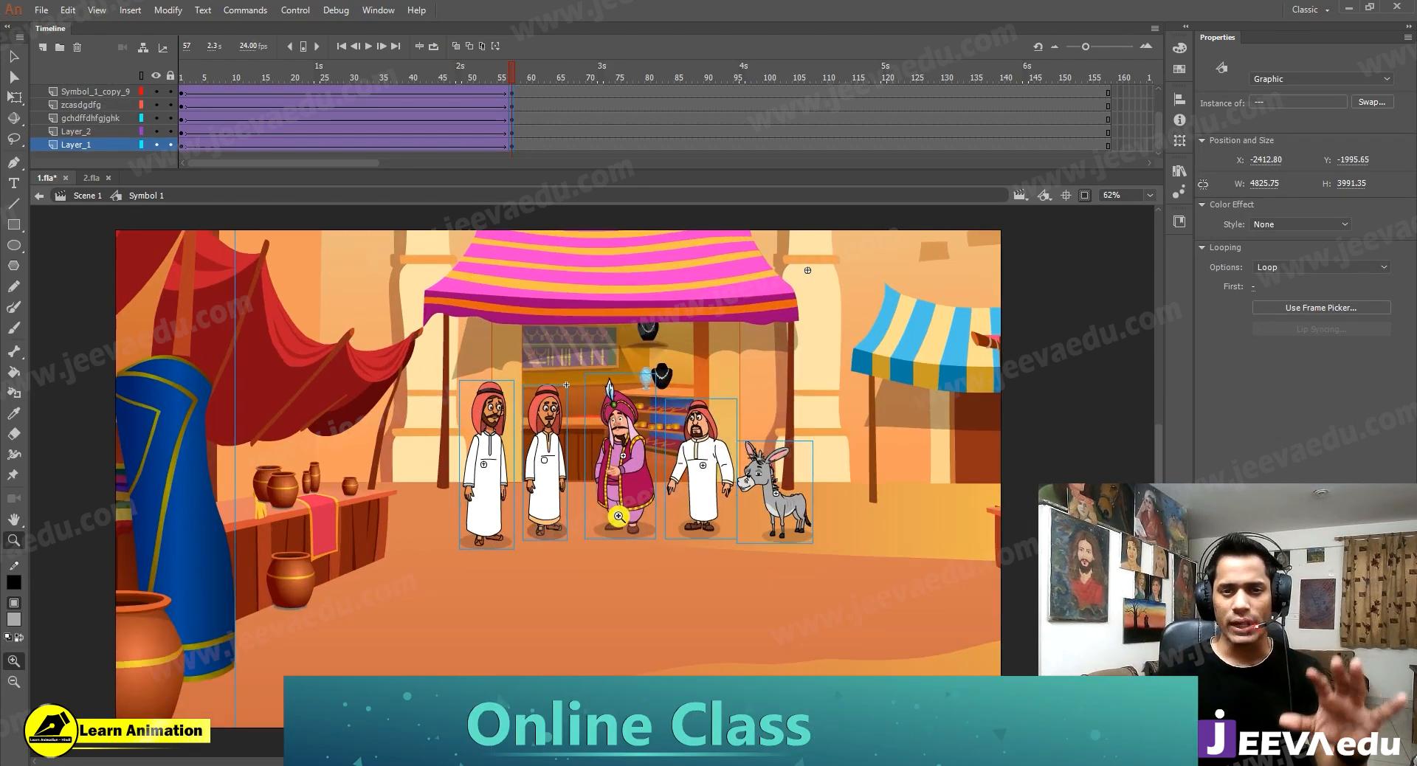
Play the zoom-in animation of the market scene from frame 1.
{"action": "scroll", "coordinate": [310, 111], "scroll_direction": "up", "scroll_amount": 1}
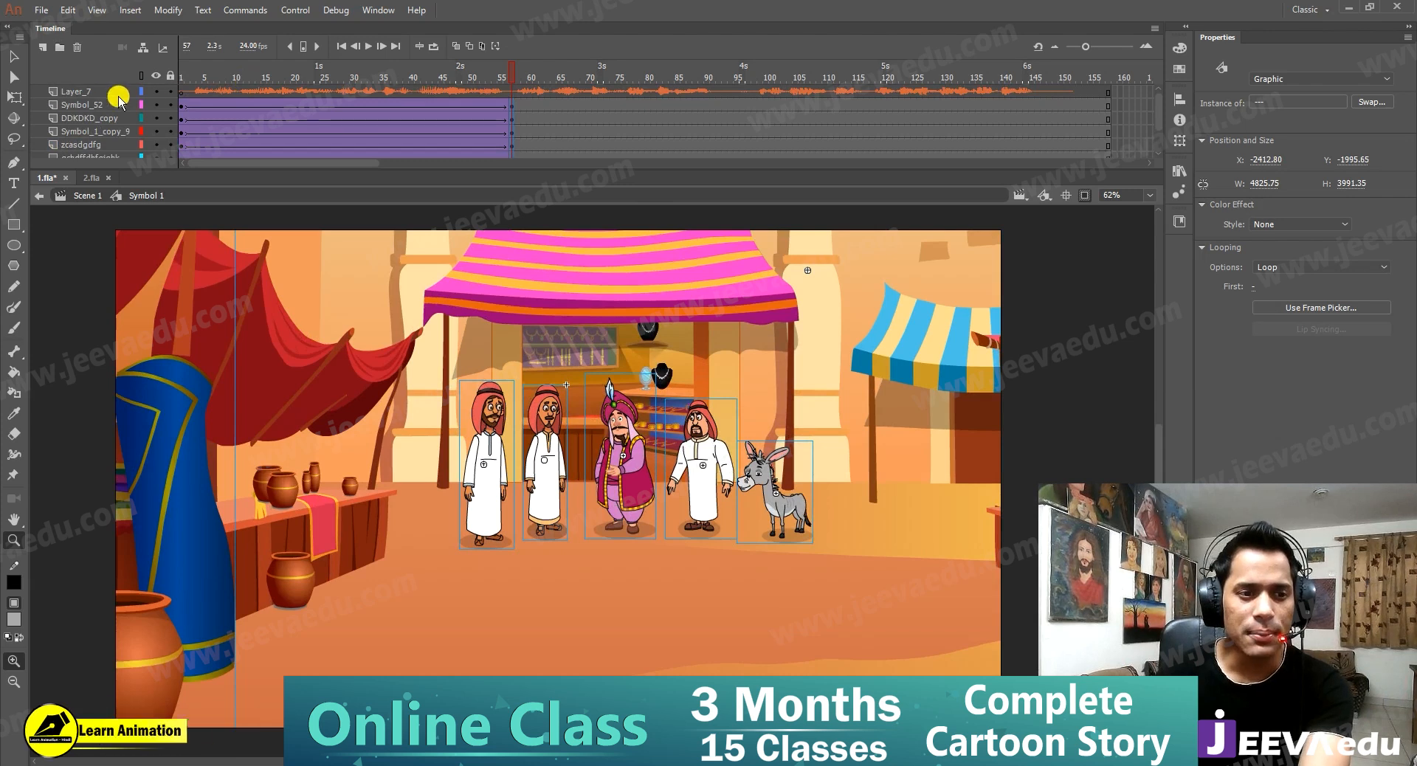
{"action": "left_click_drag", "start_coordinate": [305, 78], "coordinate": [172, 107]}
{"action": "key", "text": "Return"}
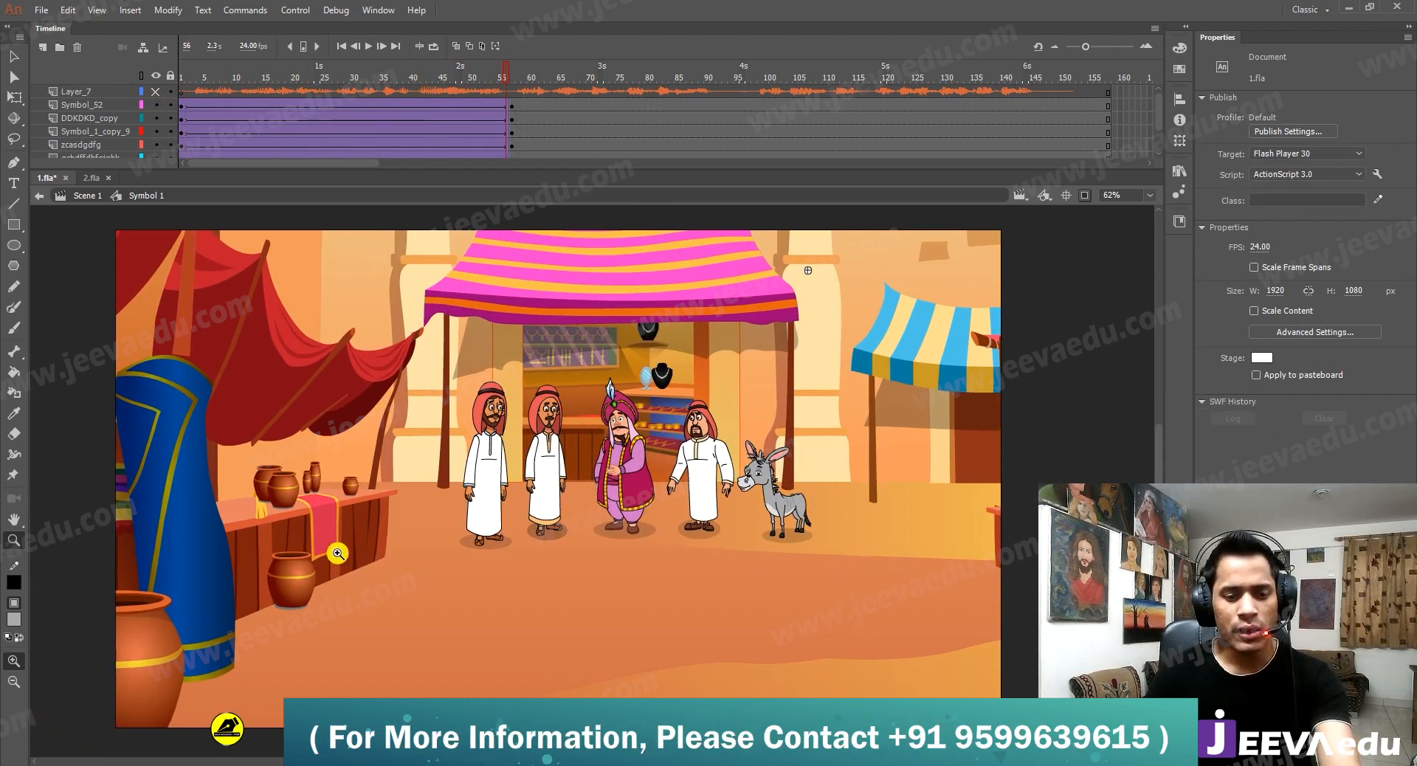
Show the artwork outside the stage and nudge the foreground stall with the large pots on Layer_2 outward to the left at frame 57.
{"action": "key", "text": "v"}
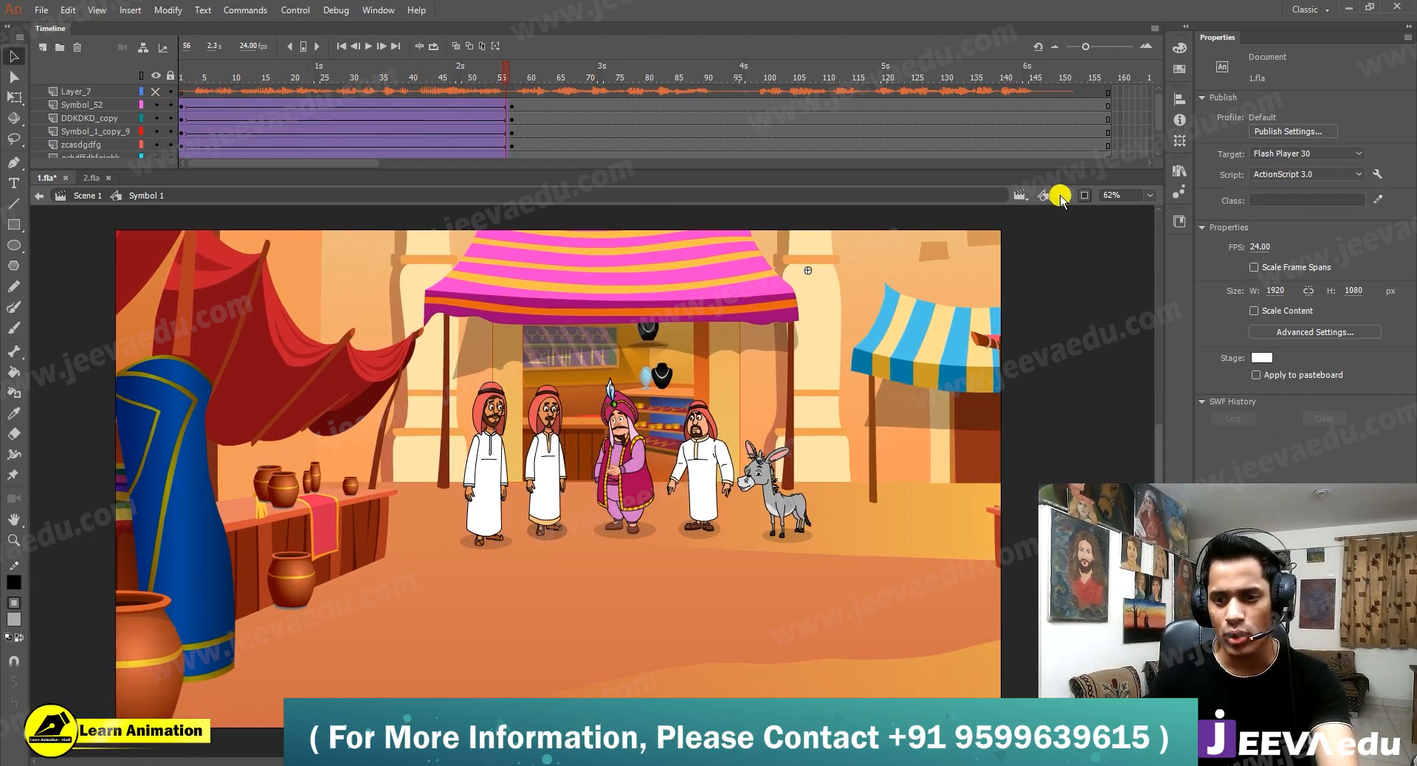
{"action": "left_click", "coordinate": [1085, 195]}
{"action": "key", "text": "ctrl+minus"}
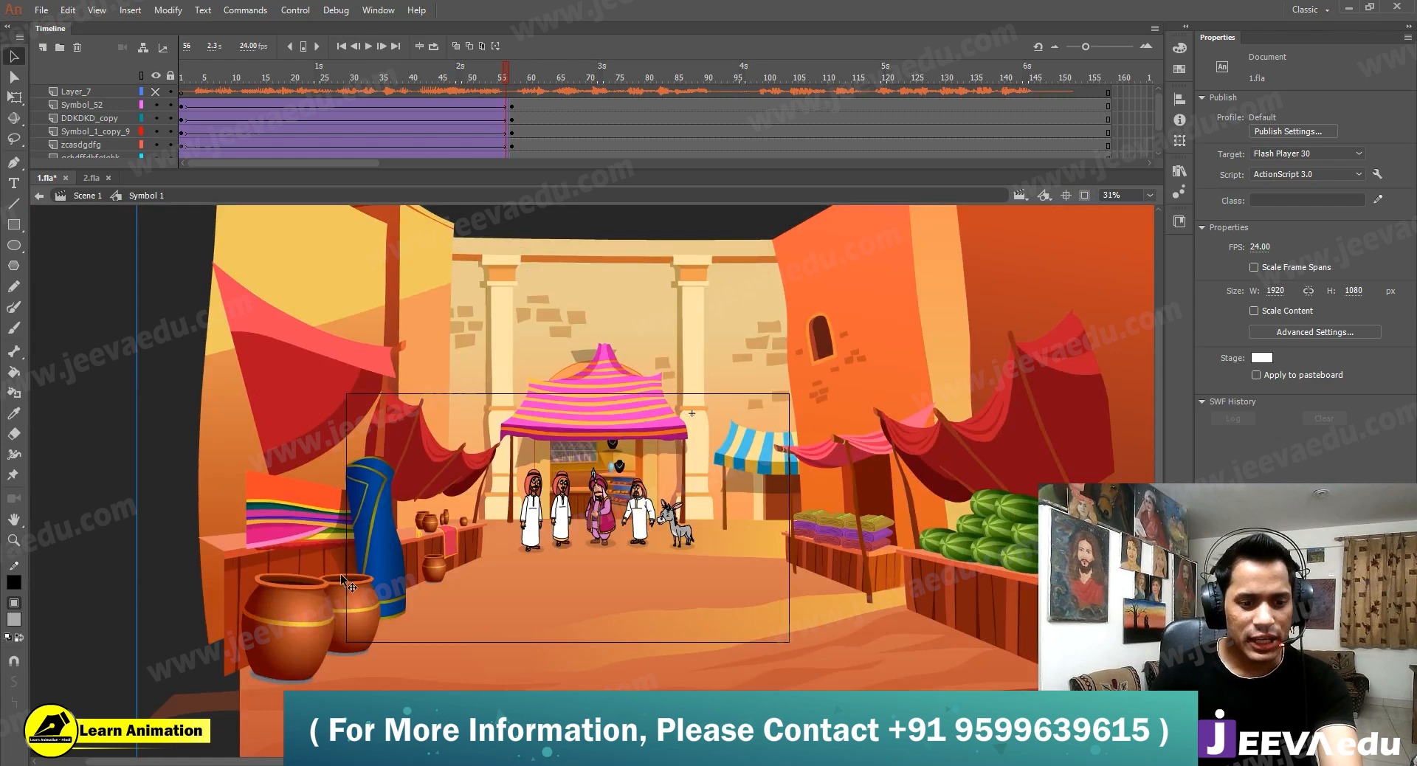
{"action": "left_click", "coordinate": [512, 92]}
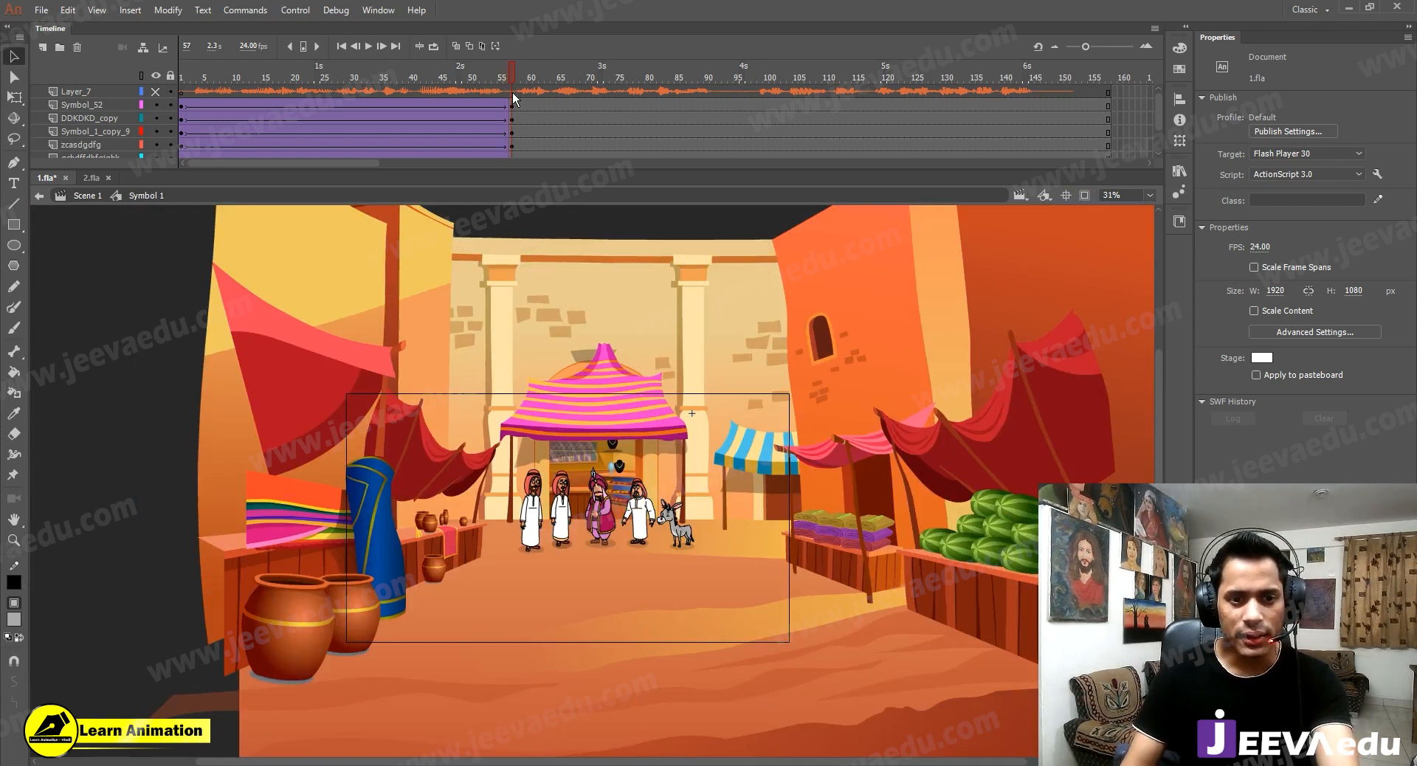
{"action": "left_click", "coordinate": [299, 584]}
{"action": "left_click_drag", "start_coordinate": [299, 583], "coordinate": [299, 589]}
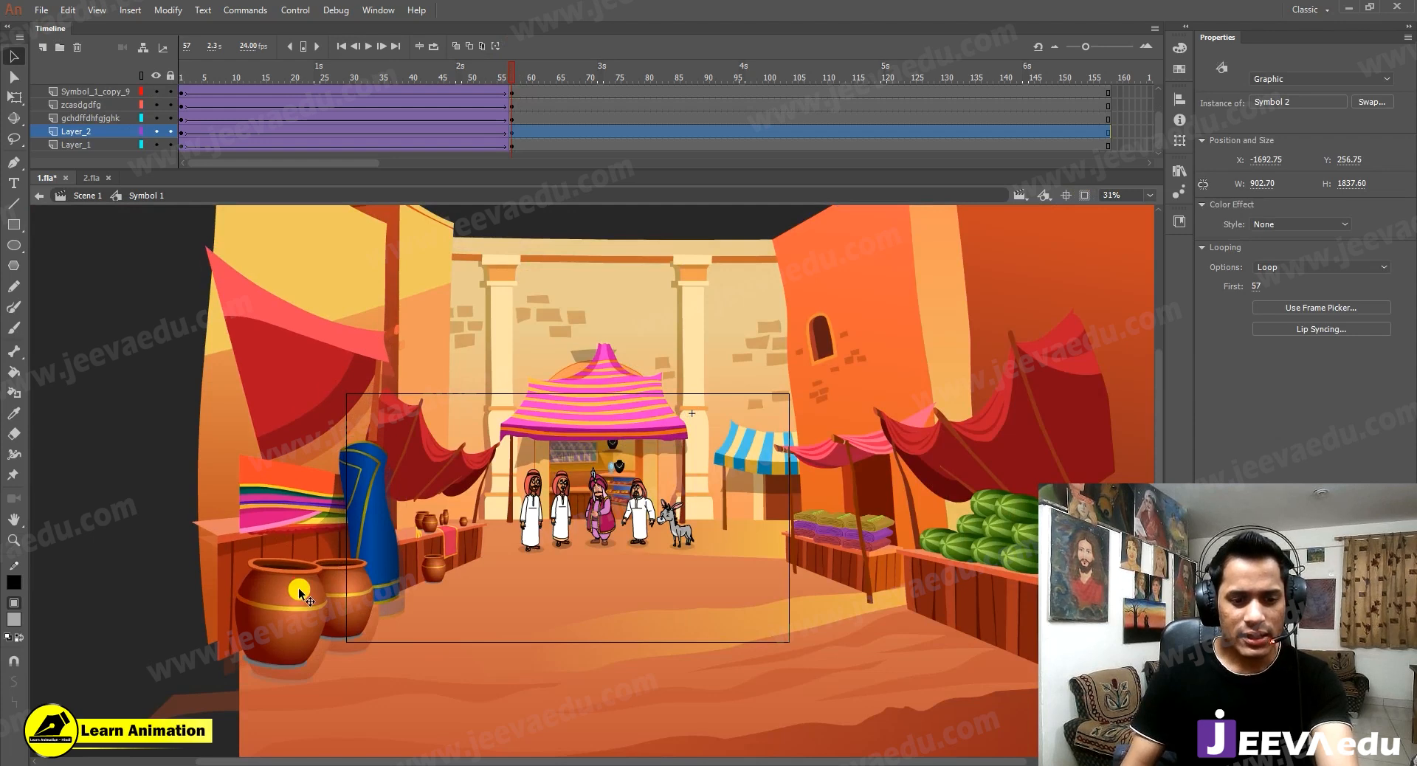
{"action": "key", "text": "ctrl+z"}
{"action": "key", "text": "shift+Left"}
{"action": "key", "text": "shift+Left"}
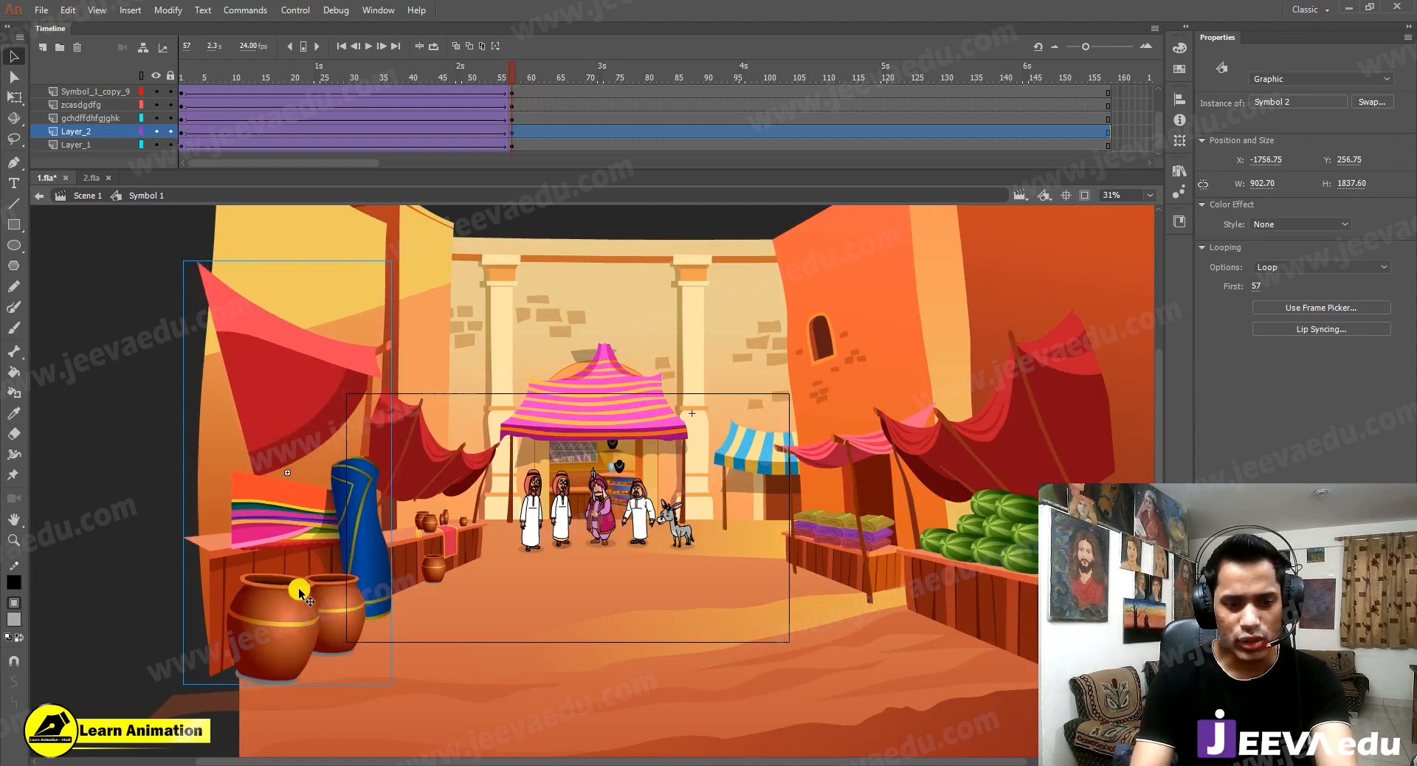
Scale the foreground stall on Layer_2 to 105% and nudge it farther left at frame 57.
{"action": "key", "text": "ctrl+alt+s"}
{"action": "type", "text": "105"}
{"action": "key", "text": "Return"}
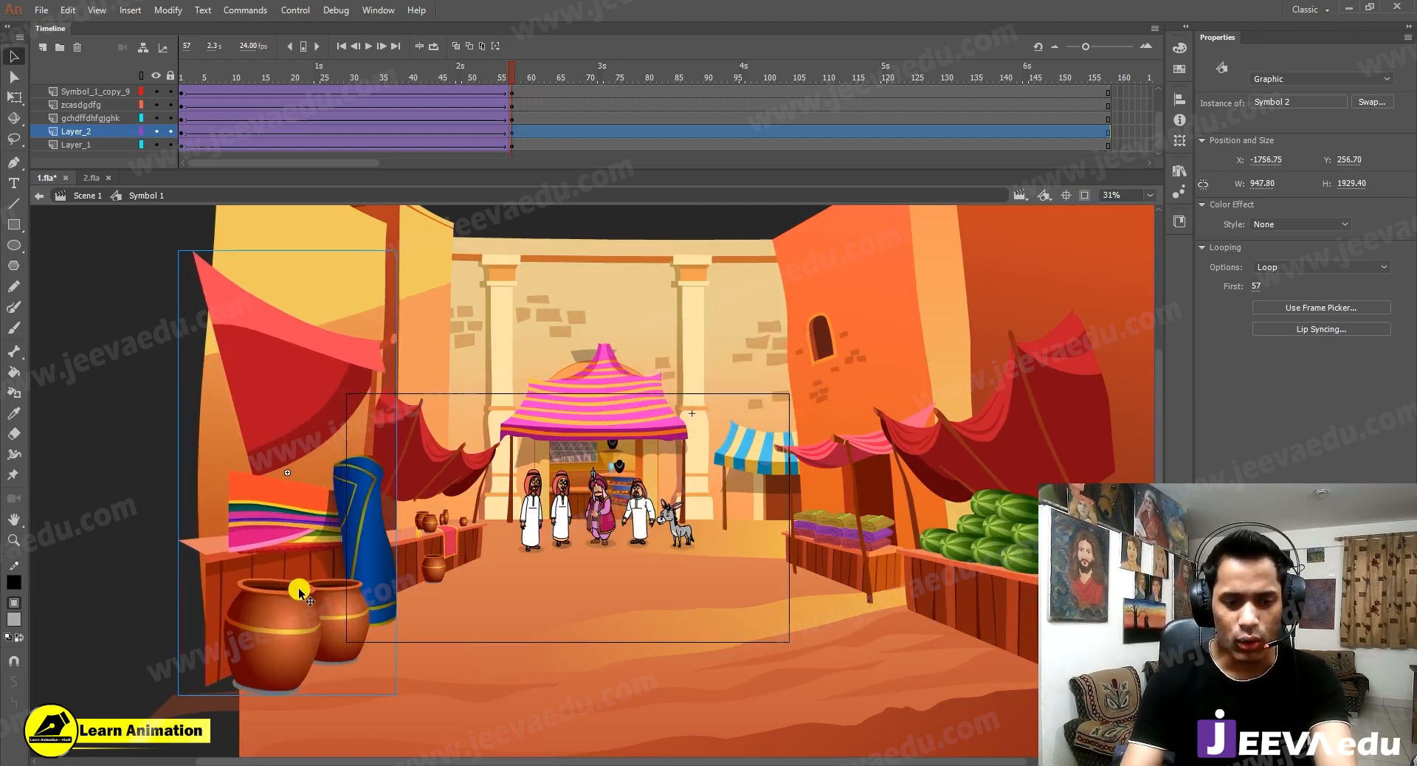
{"action": "key", "text": "shift+Left"}
{"action": "key", "text": "shift+Left"}
{"action": "key", "text": "shift+Left"}
{"action": "key", "text": "shift+Left"}
{"action": "key", "text": "shift+Right"}
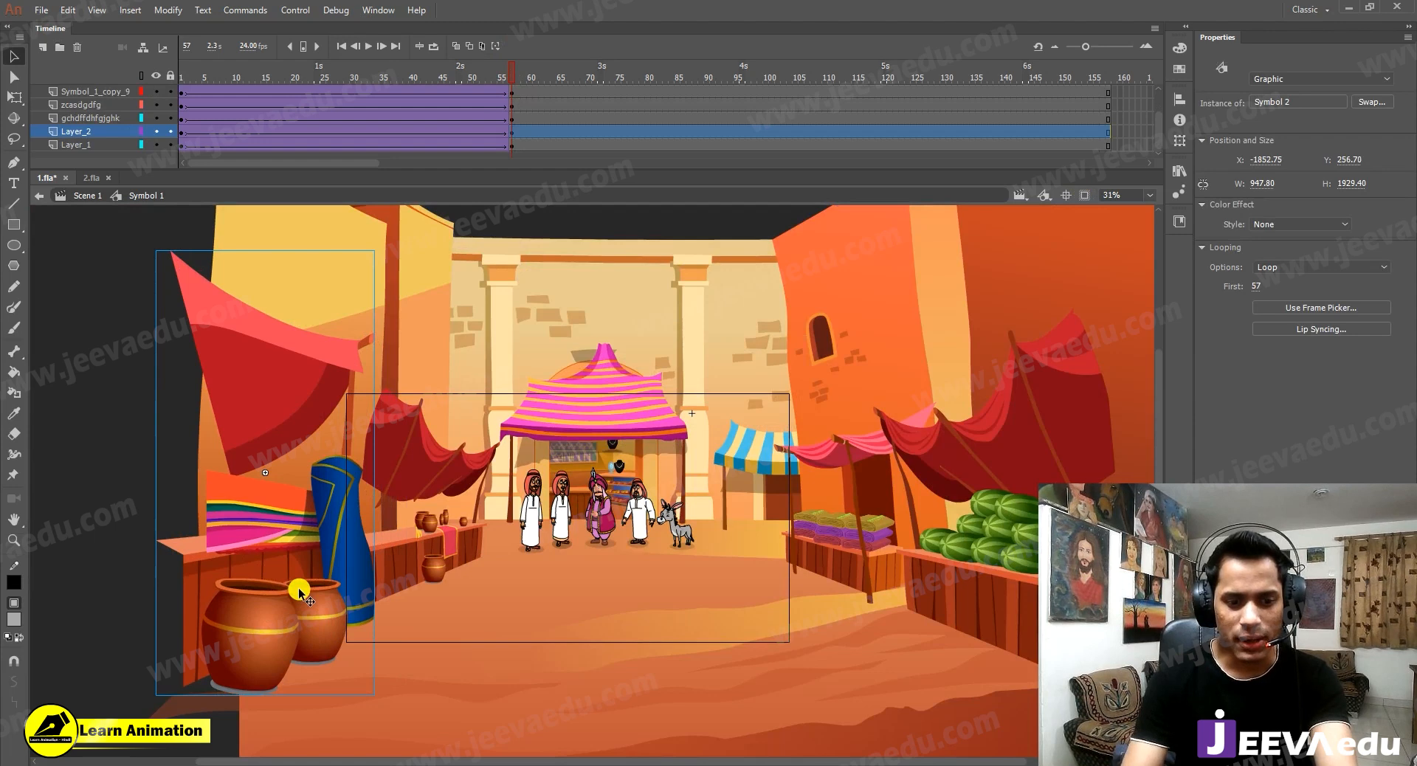
Return to frame 1, clip the artwork outside the stage and hide the character layers, keeping Layer_1 and Layer_2 visible.
{"action": "left_click_drag", "start_coordinate": [399, 75], "coordinate": [140, 127]}
{"action": "left_click", "coordinate": [1064, 214]}
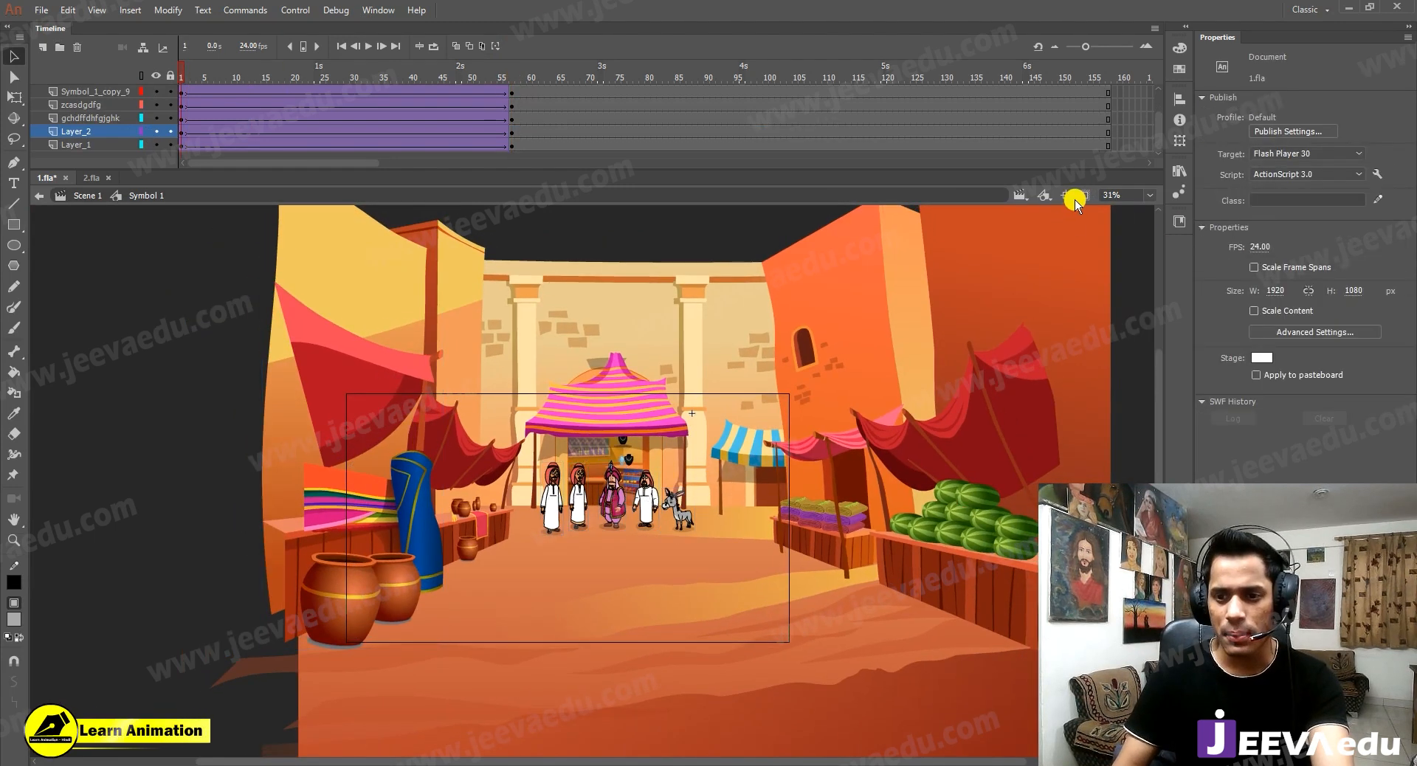
{"action": "left_click", "coordinate": [1081, 196]}
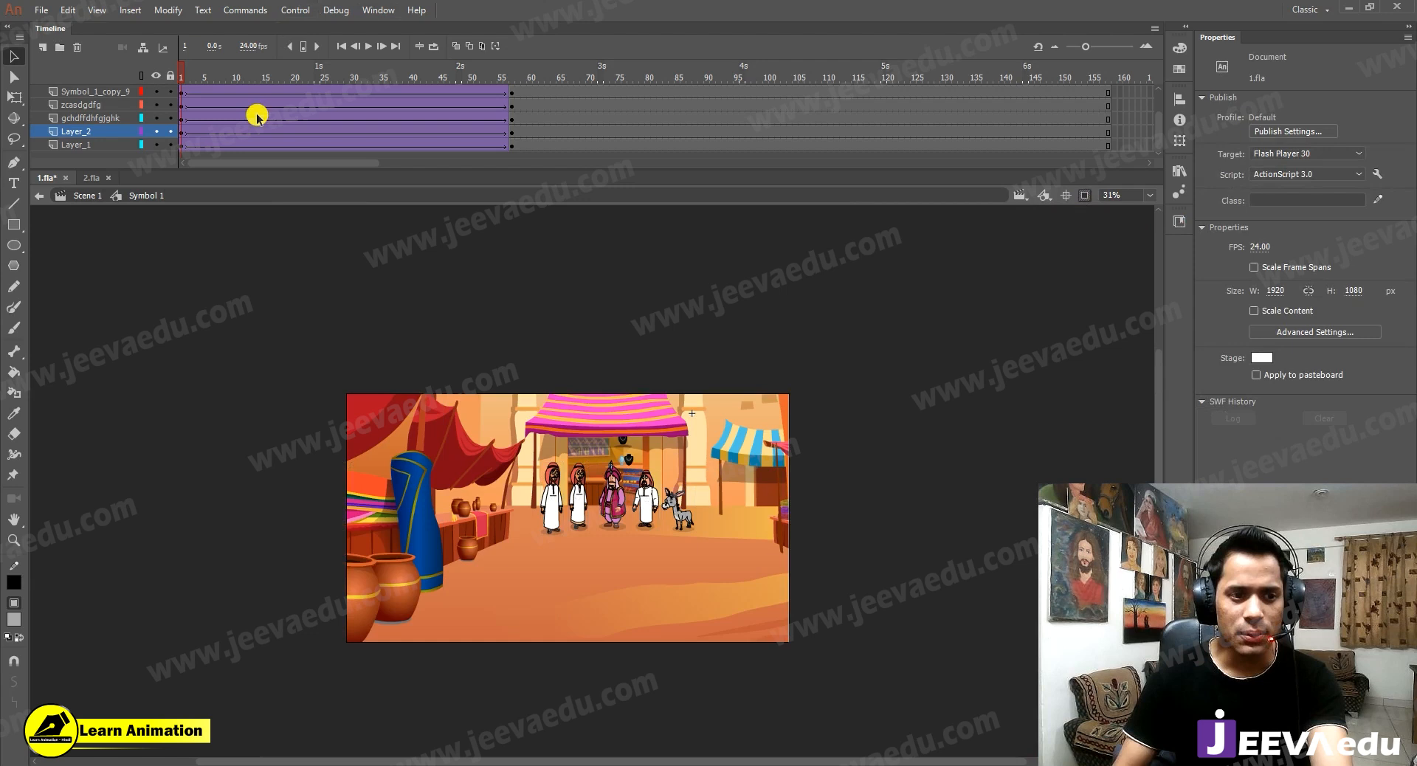
{"action": "left_click_drag", "start_coordinate": [156, 146], "coordinate": [157, 105]}
{"action": "left_click", "coordinate": [156, 132]}
{"action": "left_click", "coordinate": [155, 145]}
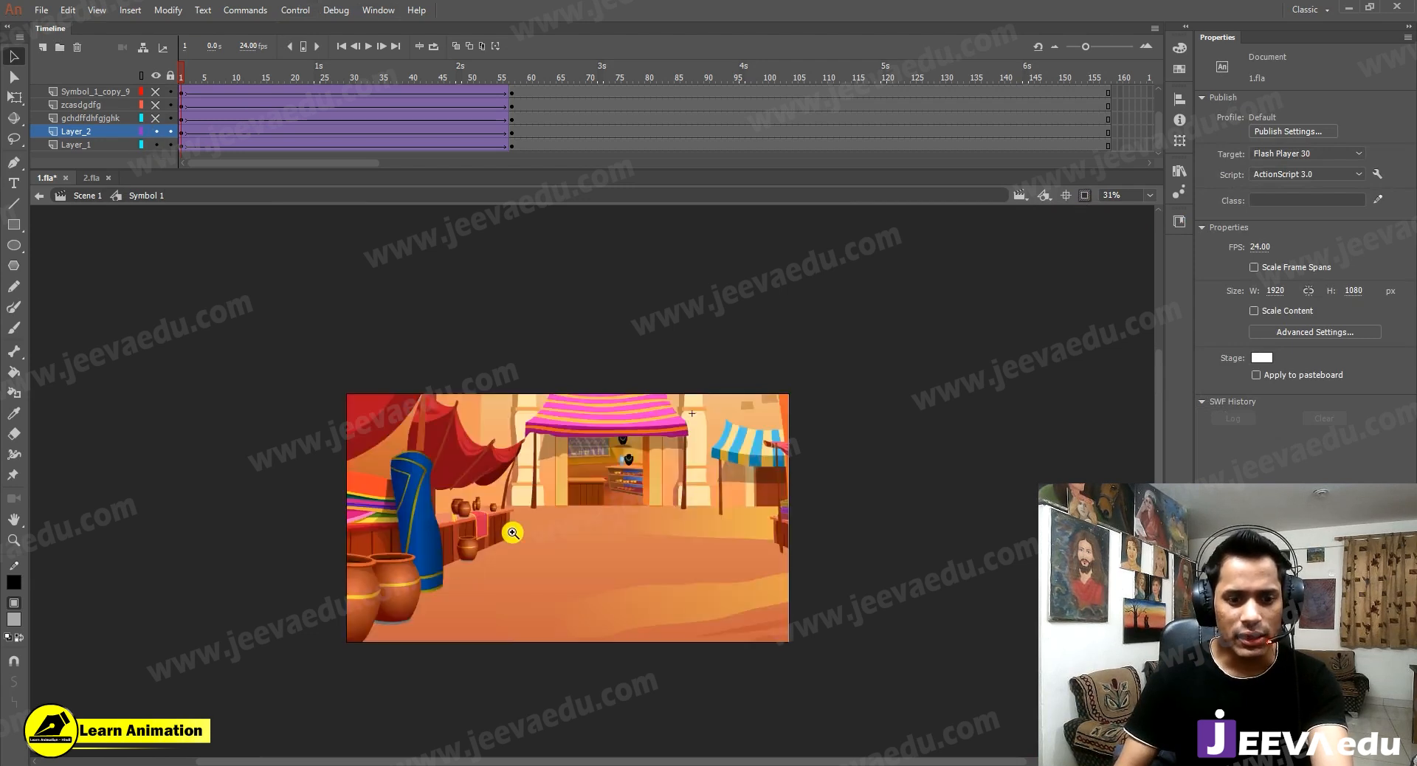
Play the background-only animation from frame 1 and check the foreground stall's movement up to frame 57.
{"action": "key", "text": "z"}
{"action": "left_click", "coordinate": [511, 530]}
{"action": "left_click_drag", "start_coordinate": [523, 561], "coordinate": [417, 587]}
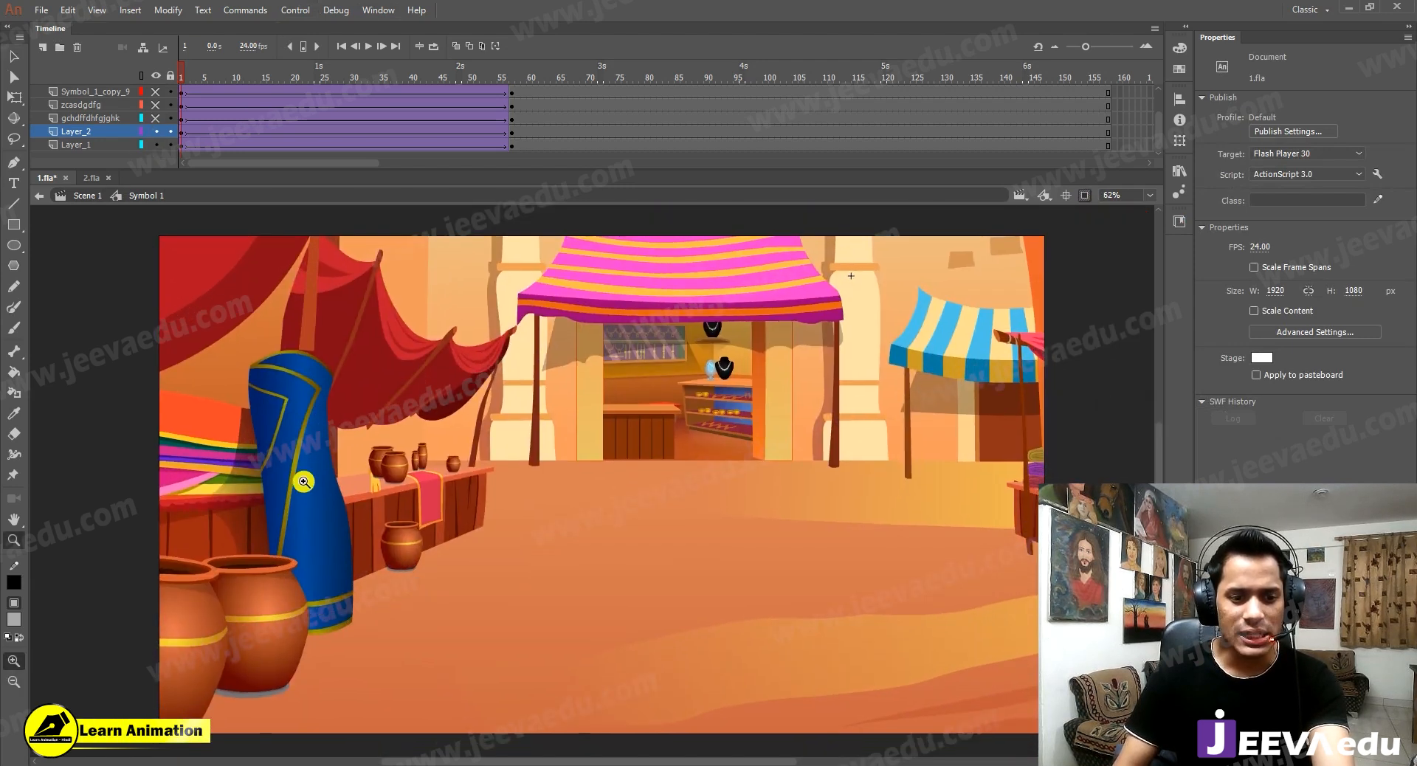
{"action": "key", "text": "Return"}
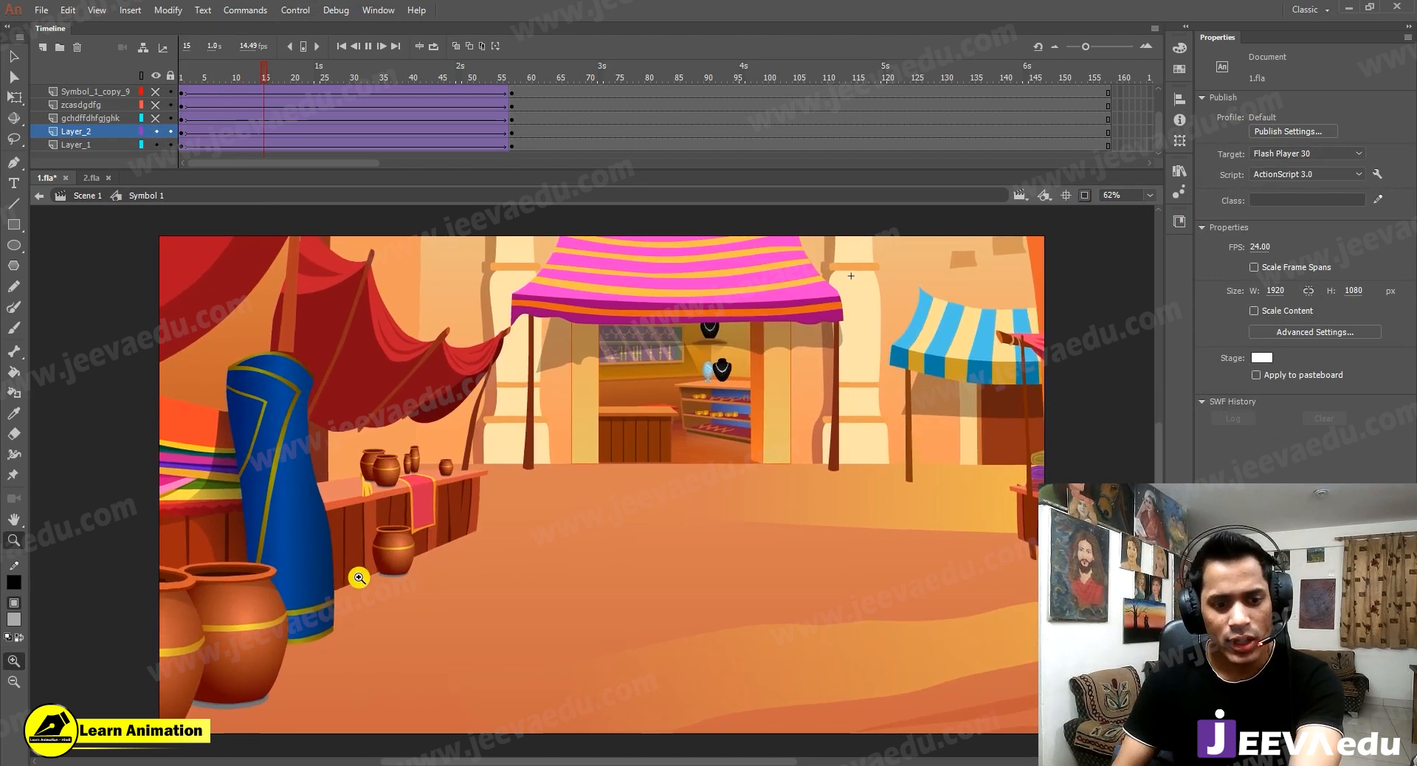
{"action": "key", "text": "Return"}
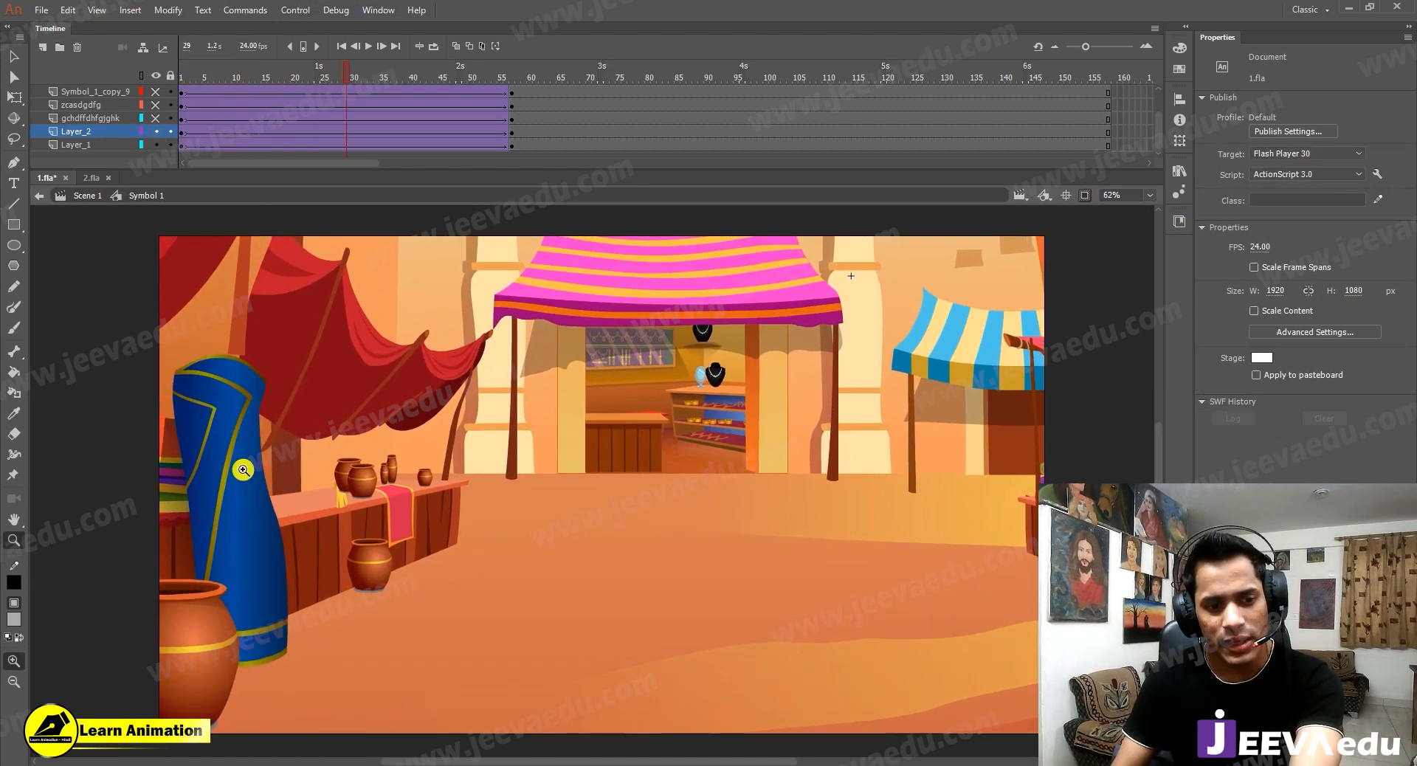
{"action": "left_click_drag", "start_coordinate": [312, 68], "coordinate": [177, 96]}
{"action": "key", "text": "Return"}
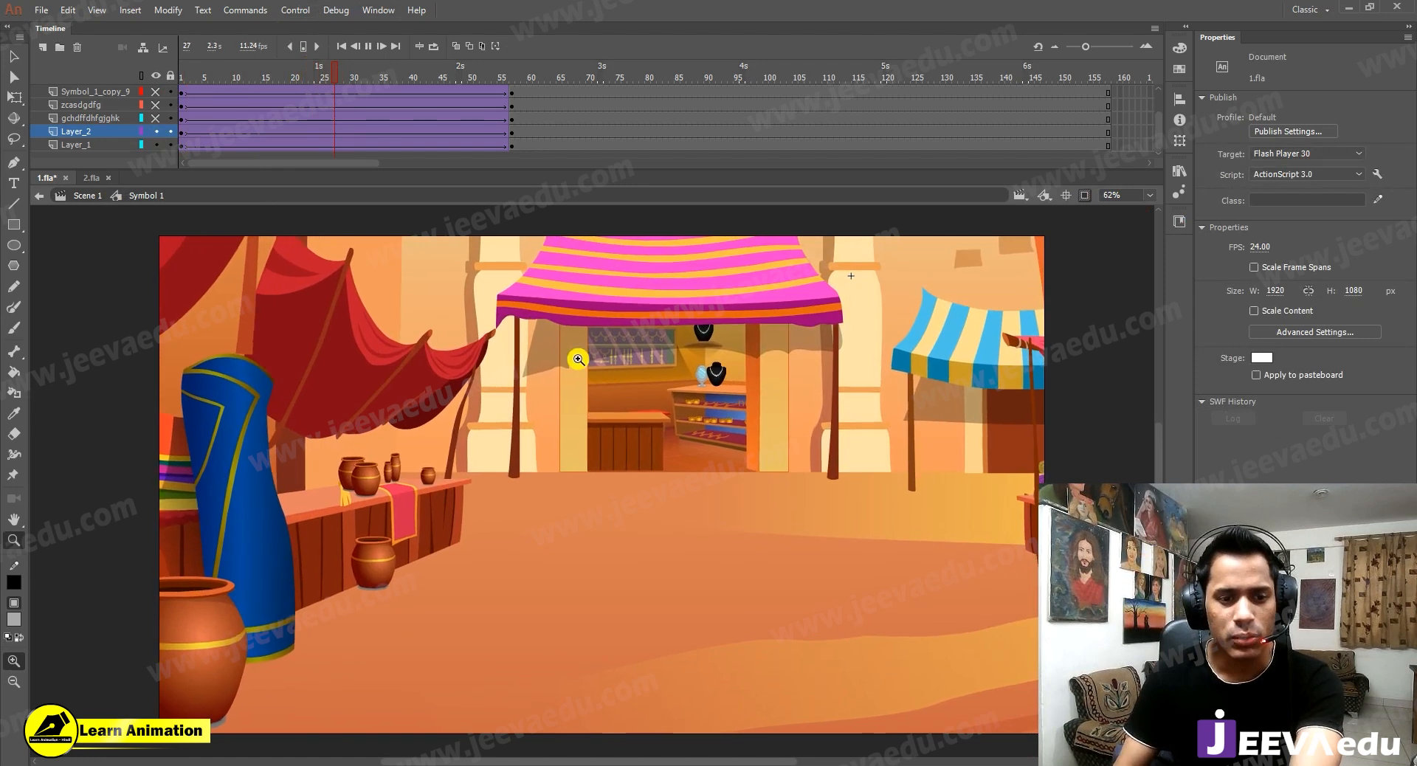
{"action": "left_click_drag", "start_coordinate": [366, 78], "coordinate": [511, 132]}
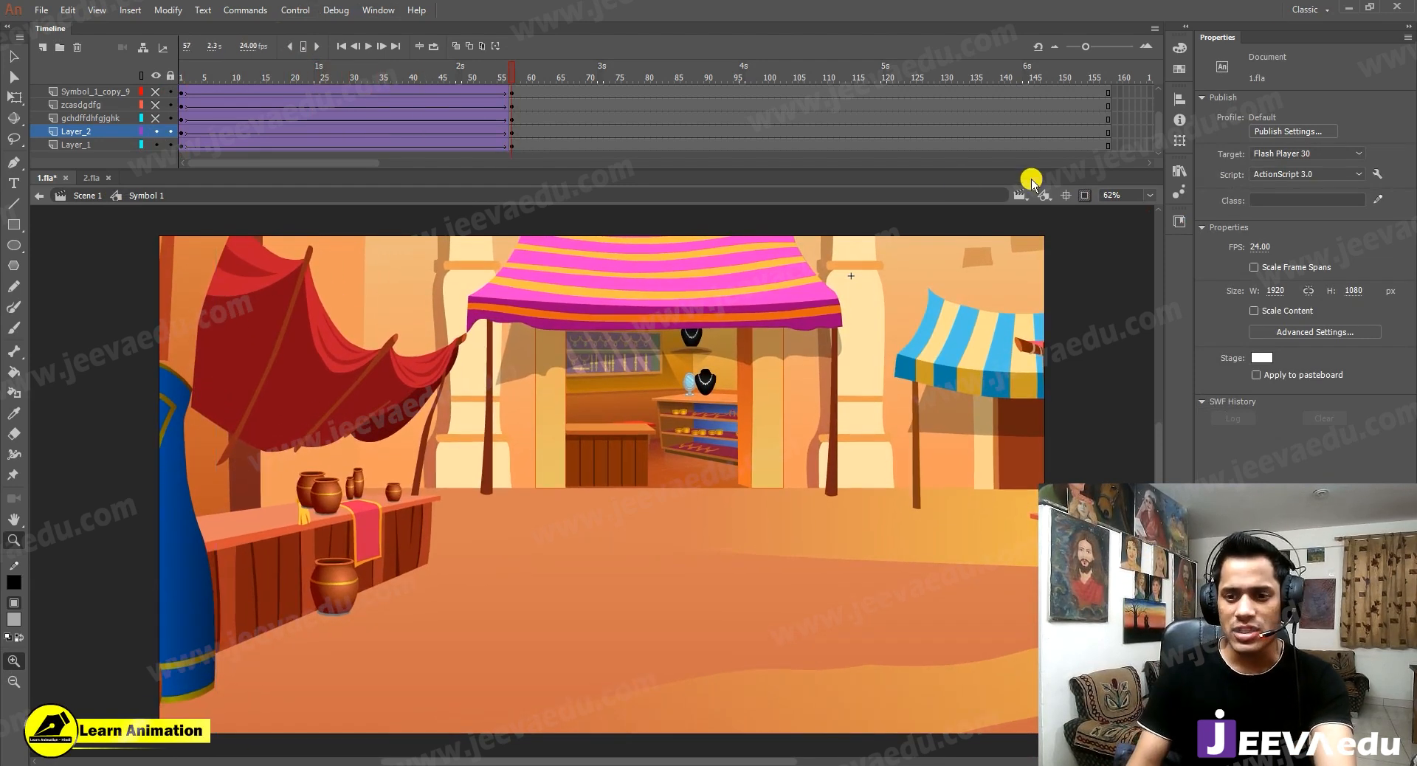
At frame 57, unclip the stage, shift the foreground stall on Layer_2 slightly right and scale it to 98%.
{"action": "left_click", "coordinate": [1083, 195]}
{"action": "left_click", "coordinate": [533, 533], "text": "alt"}
{"action": "key", "text": "v"}
{"action": "left_click", "coordinate": [330, 533]}
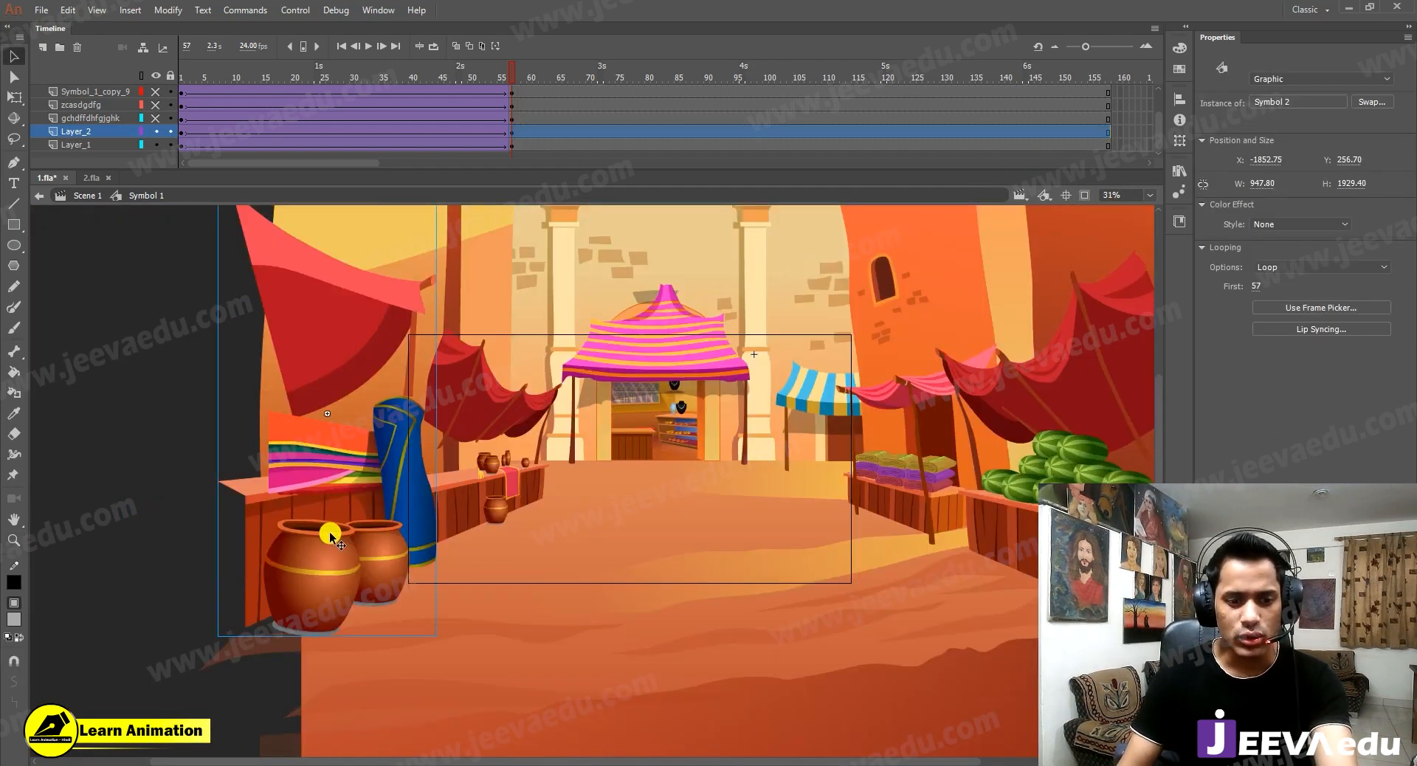
{"action": "left_click_drag", "start_coordinate": [330, 531], "coordinate": [331, 531]}
{"action": "key", "text": "ctrl+alt+s"}
{"action": "type", "text": "9"}
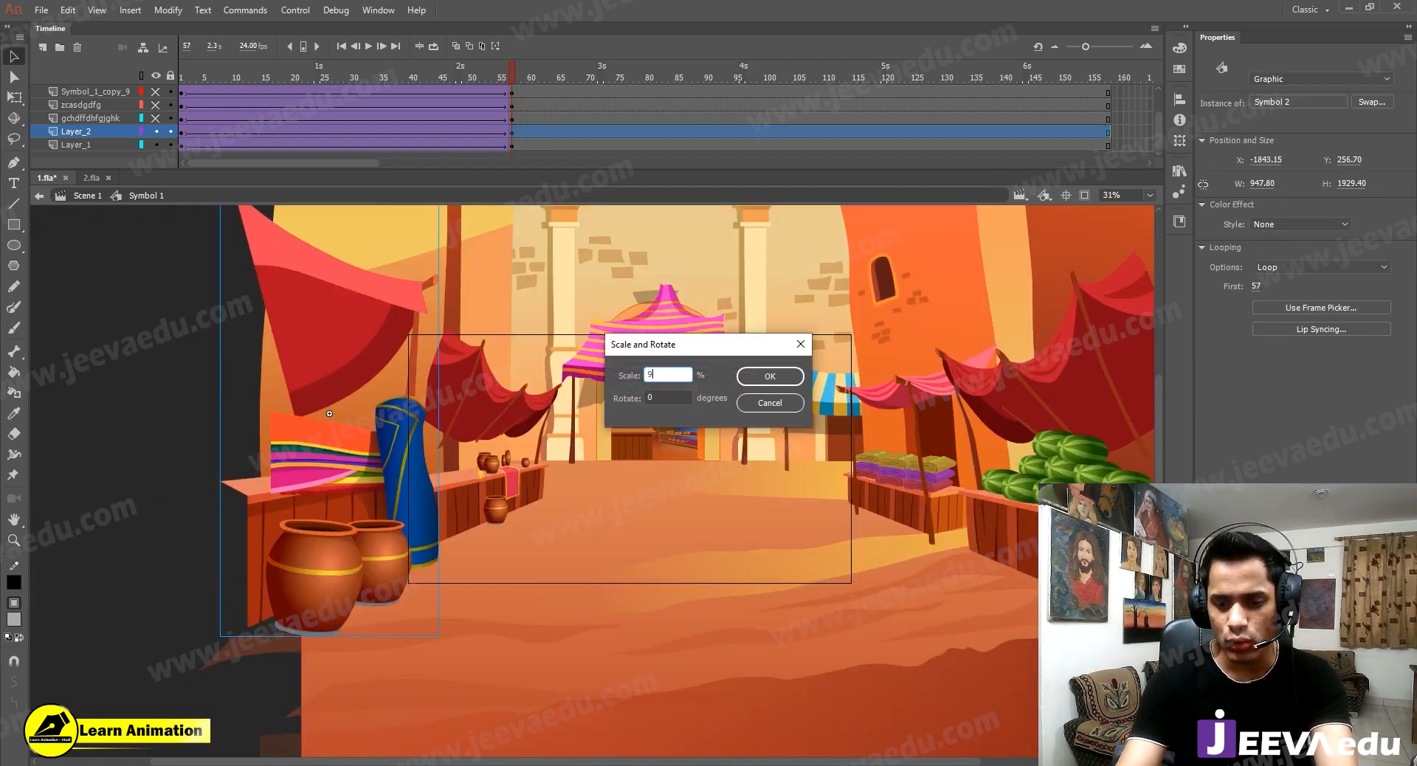
{"action": "type", "text": "28"}
{"action": "key", "text": "Return"}
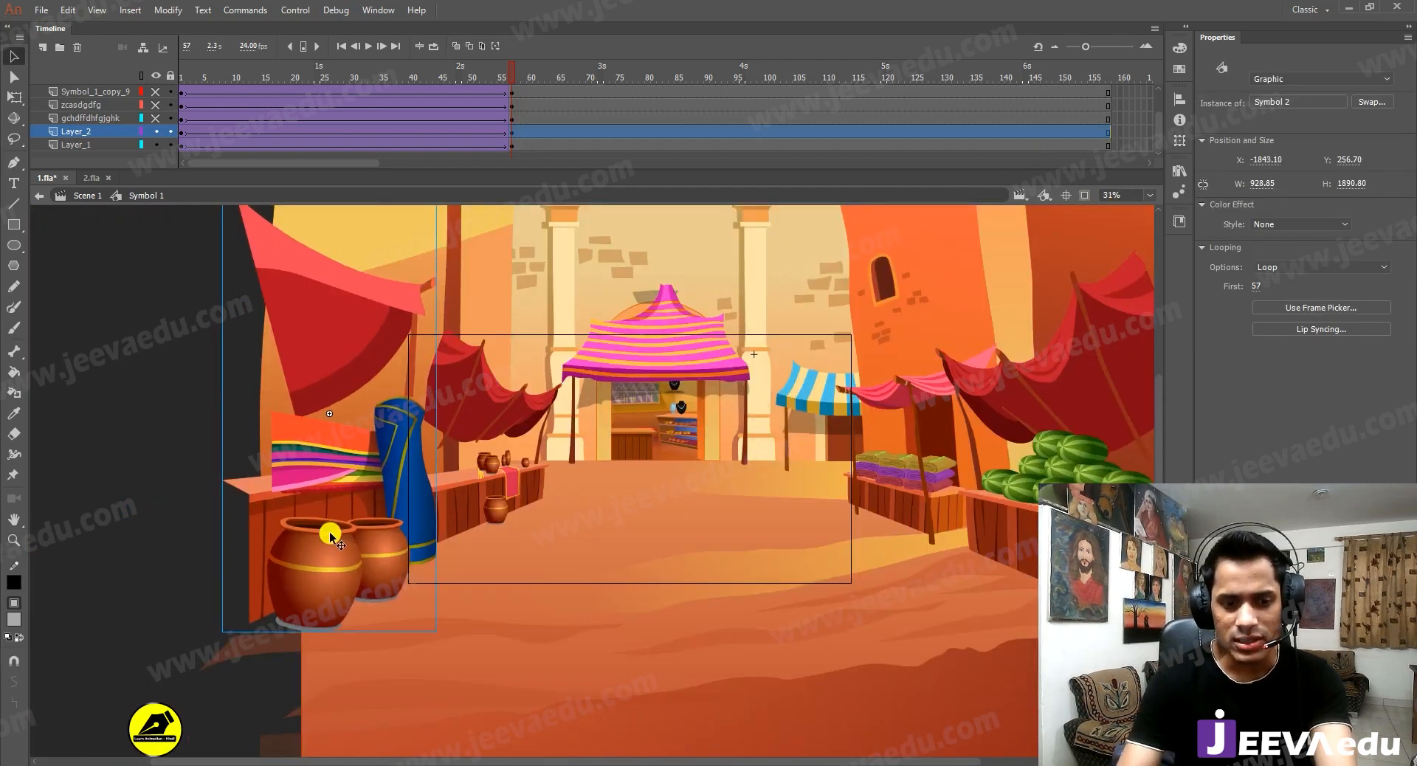
Clip the artwork to the stage again, replay the background movement and return the playhead to frame 1.
{"action": "left_click", "coordinate": [1087, 195]}
{"action": "key", "text": "z"}
{"action": "left_click", "coordinate": [547, 506]}
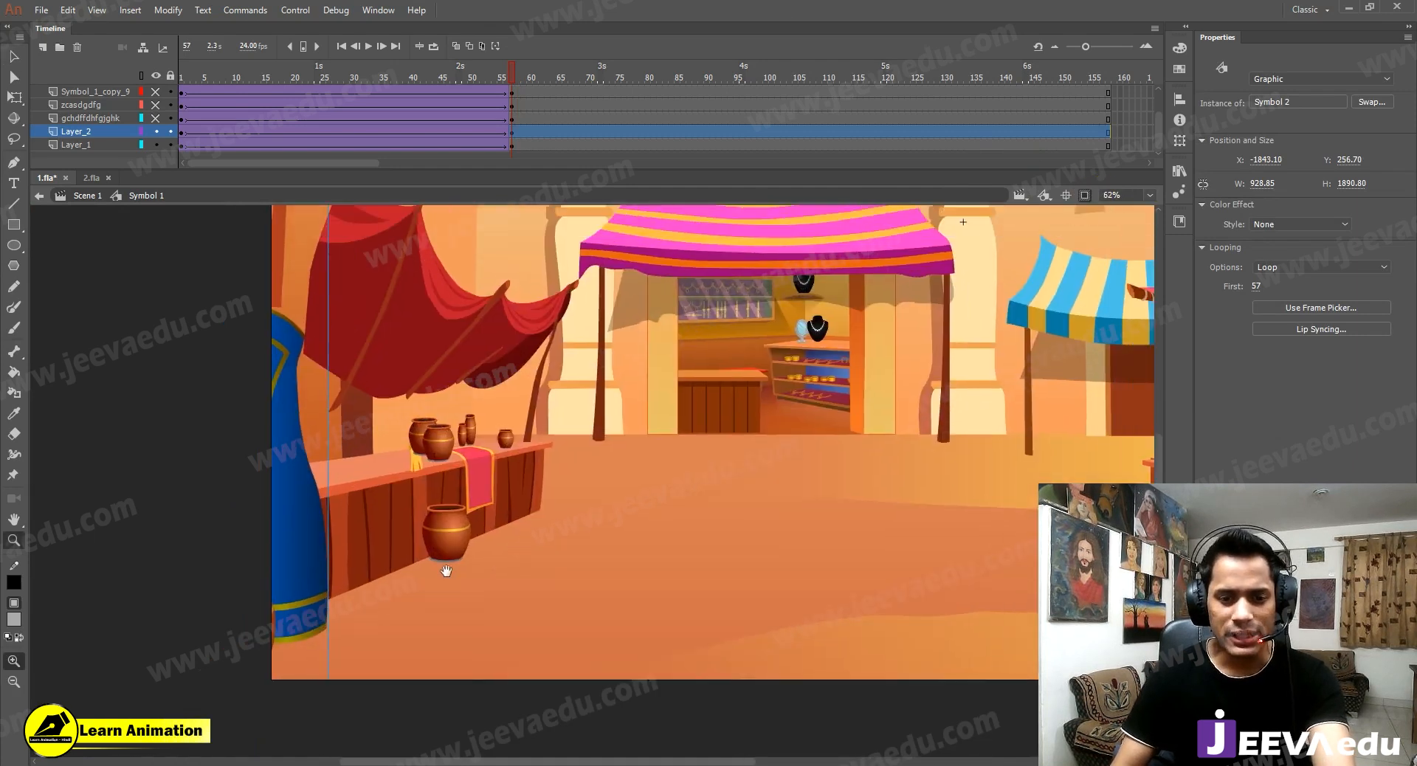
{"action": "left_click_drag", "start_coordinate": [332, 576], "coordinate": [383, 591]}
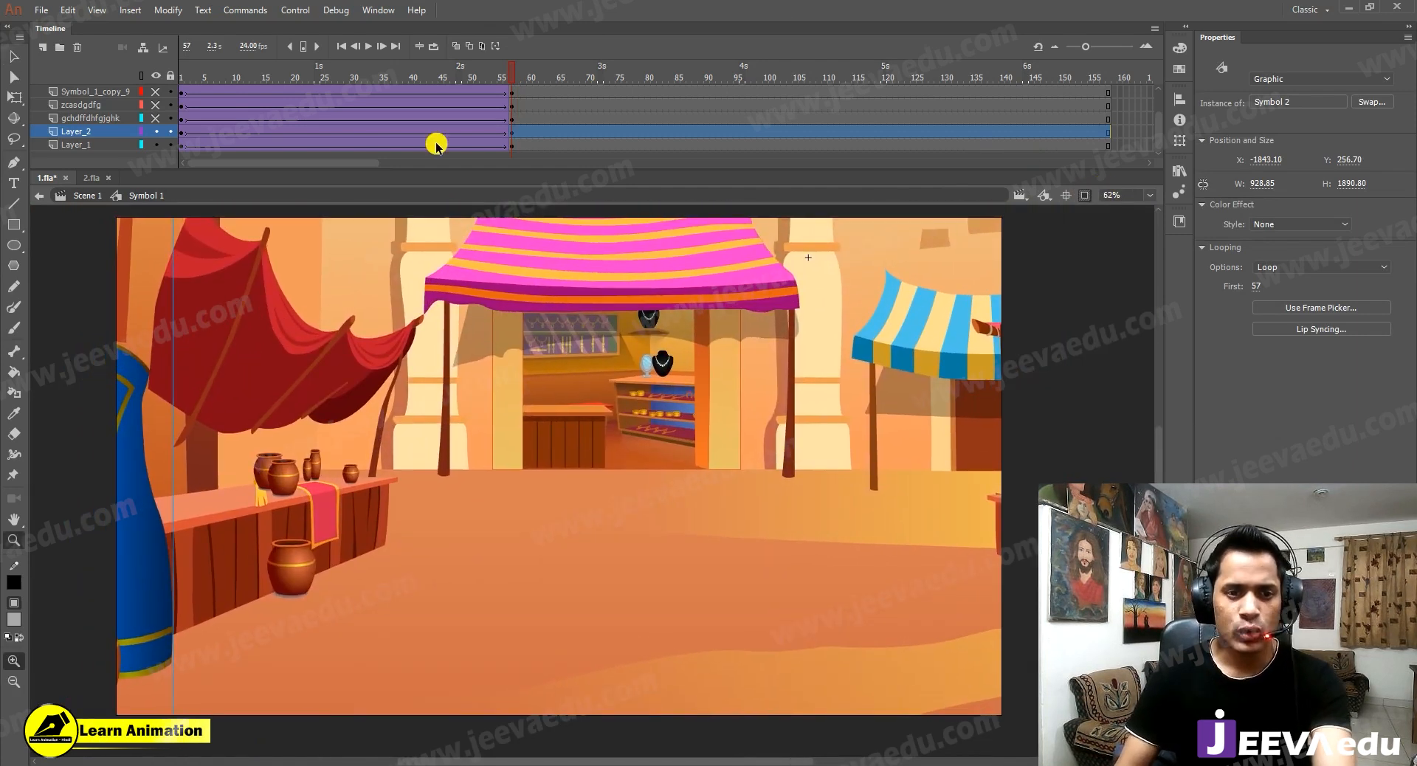
{"action": "scroll", "coordinate": [471, 87], "scroll_direction": "up", "scroll_amount": 1}
{"action": "key", "text": "Return"}
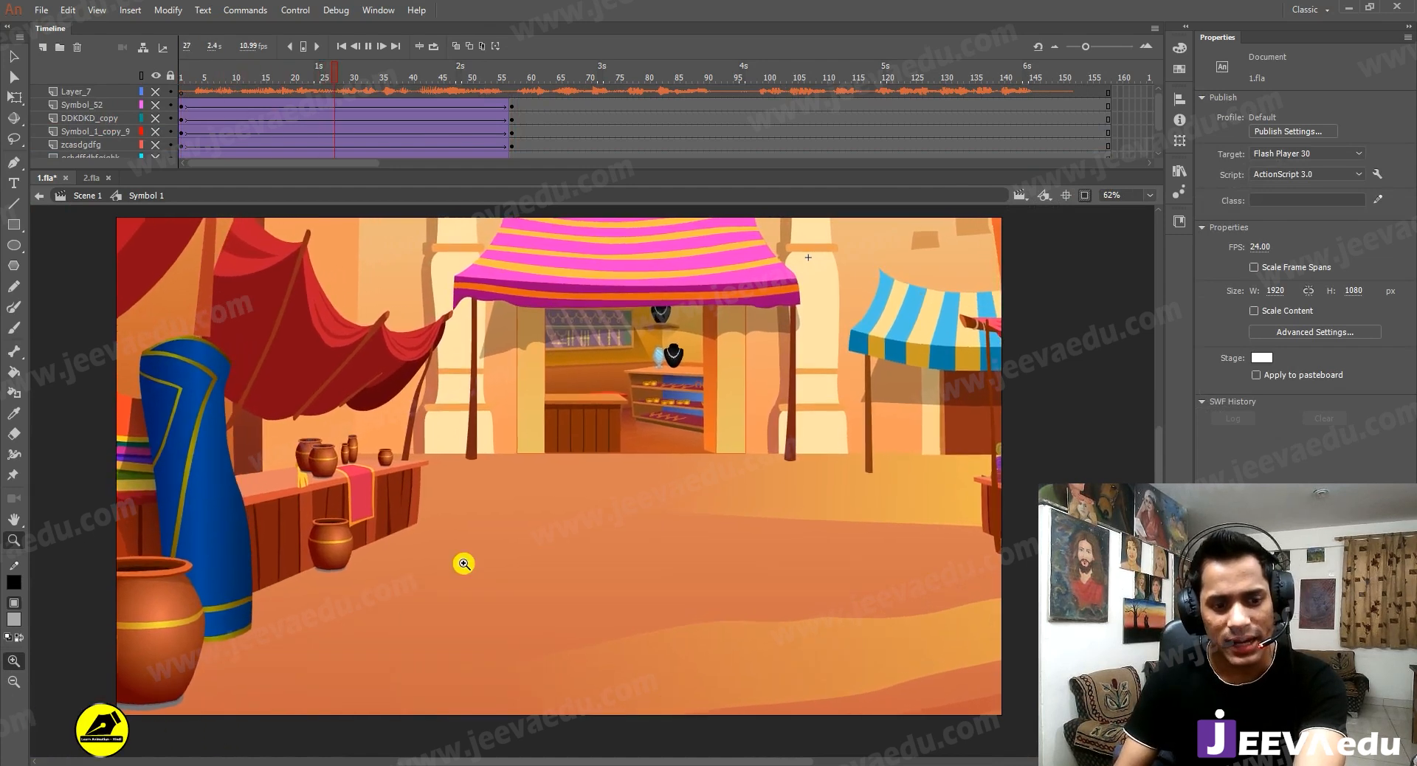
{"action": "key", "text": "Return"}
{"action": "left_click_drag", "start_coordinate": [473, 79], "coordinate": [70, 152]}
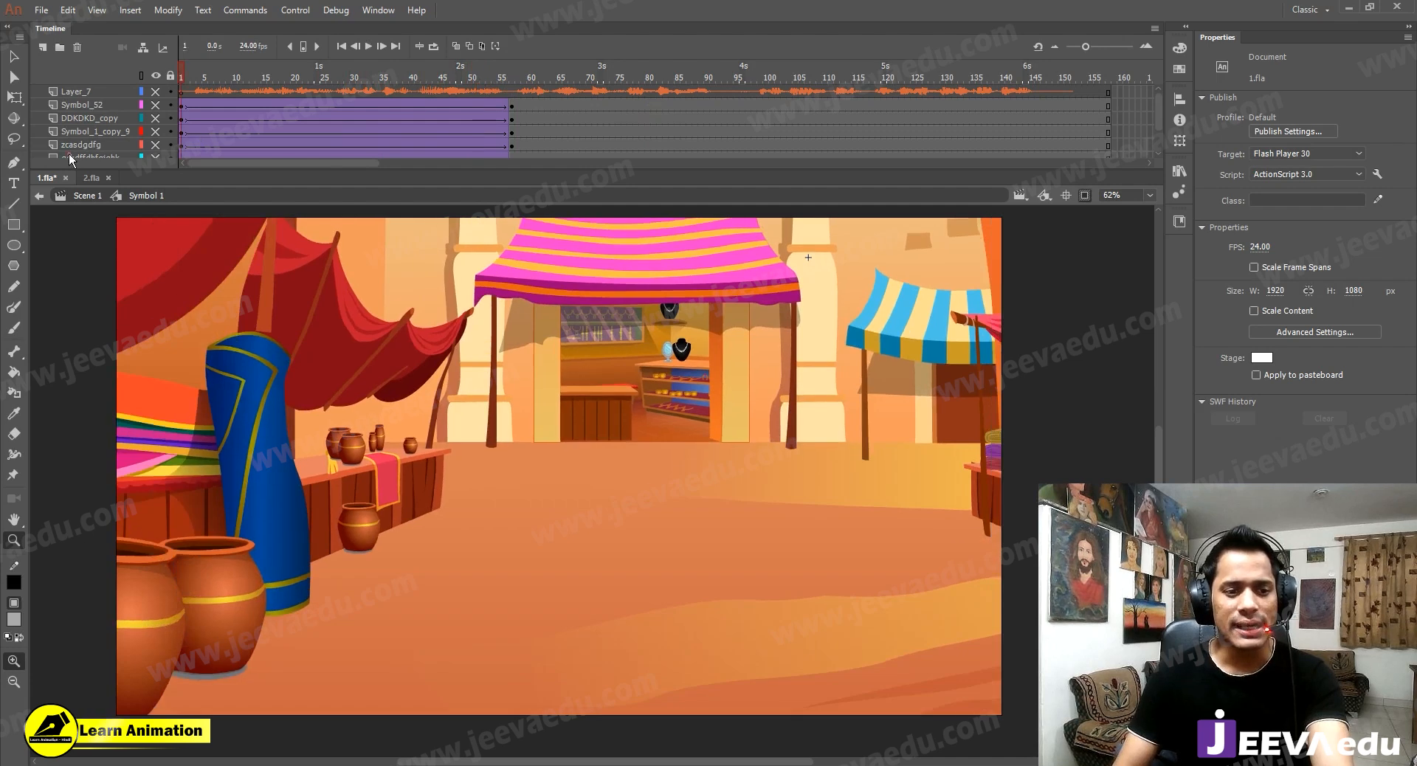
At frame 57, unclip the stage and open the foreground stall's Symbol 2 for editing in place.
{"action": "key", "text": "v"}
{"action": "left_click", "coordinate": [274, 478]}
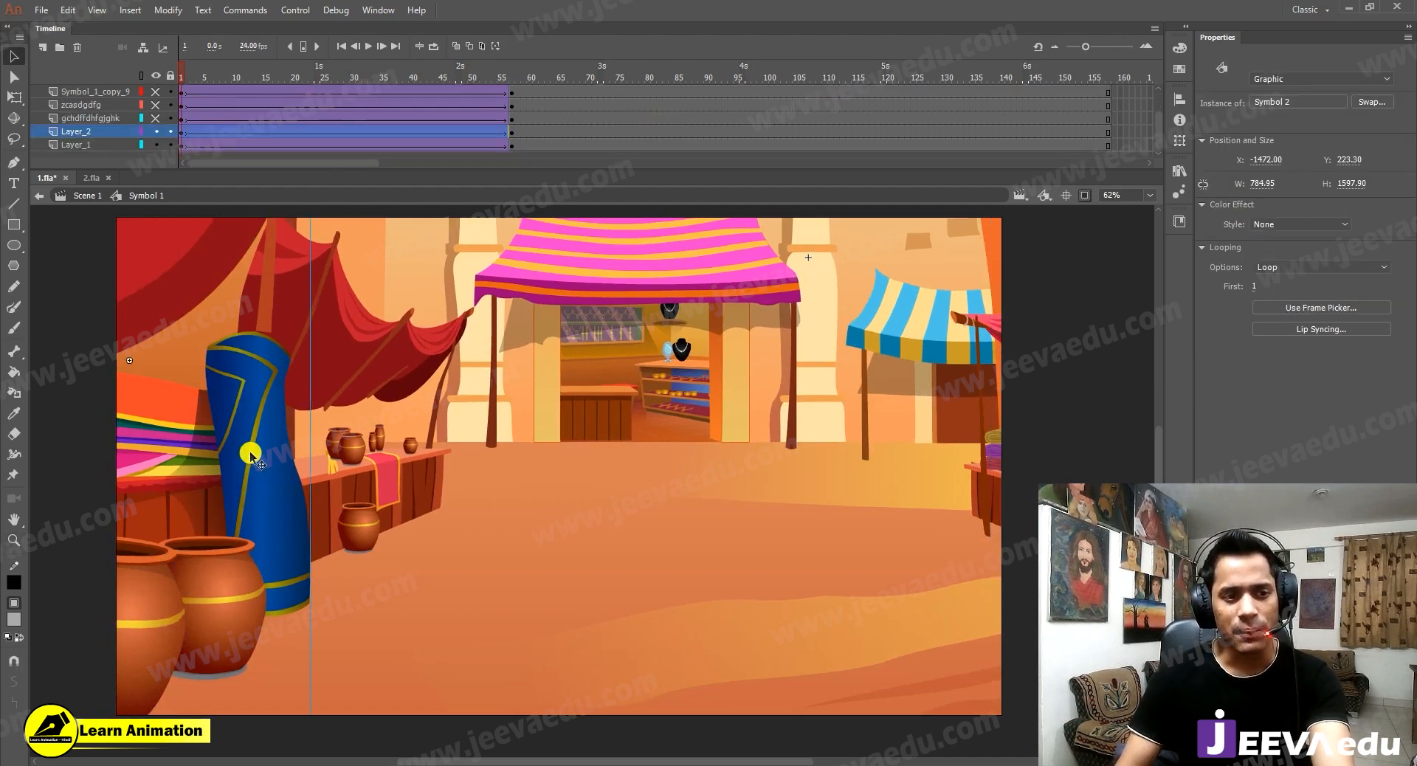
{"action": "left_click_drag", "start_coordinate": [279, 73], "coordinate": [512, 133]}
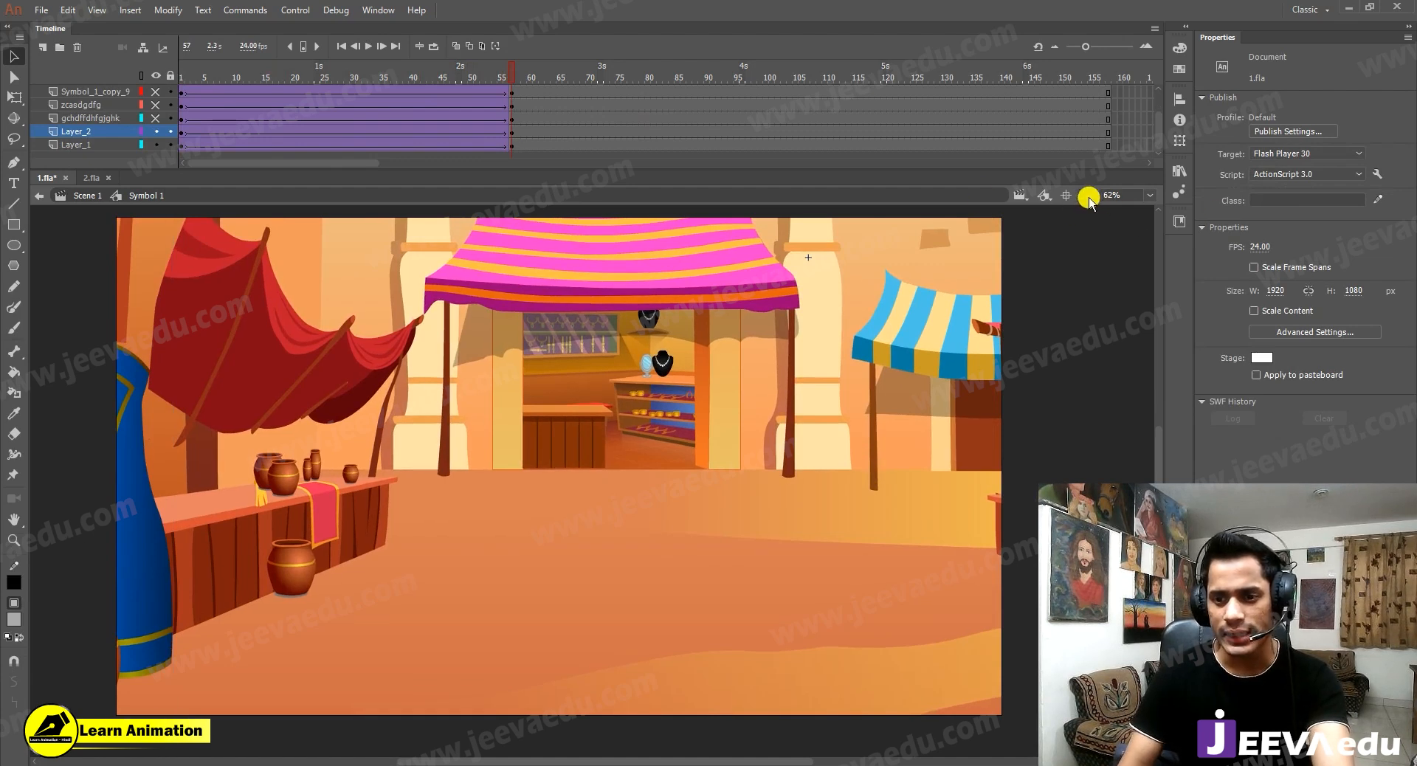
{"action": "key", "text": "ctrl+minus"}
{"action": "key", "text": "z"}
{"action": "key", "text": "v"}
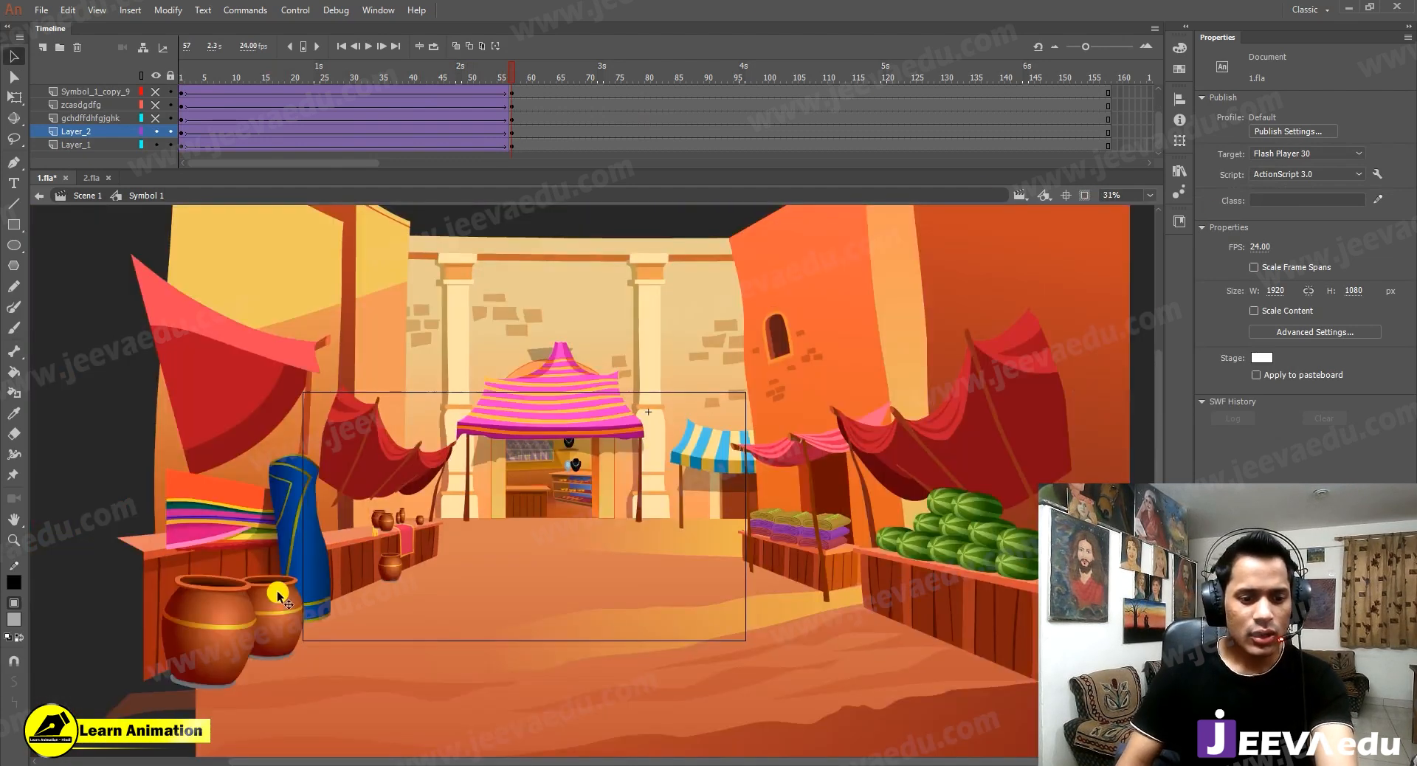
{"action": "double_click", "coordinate": [204, 638]}
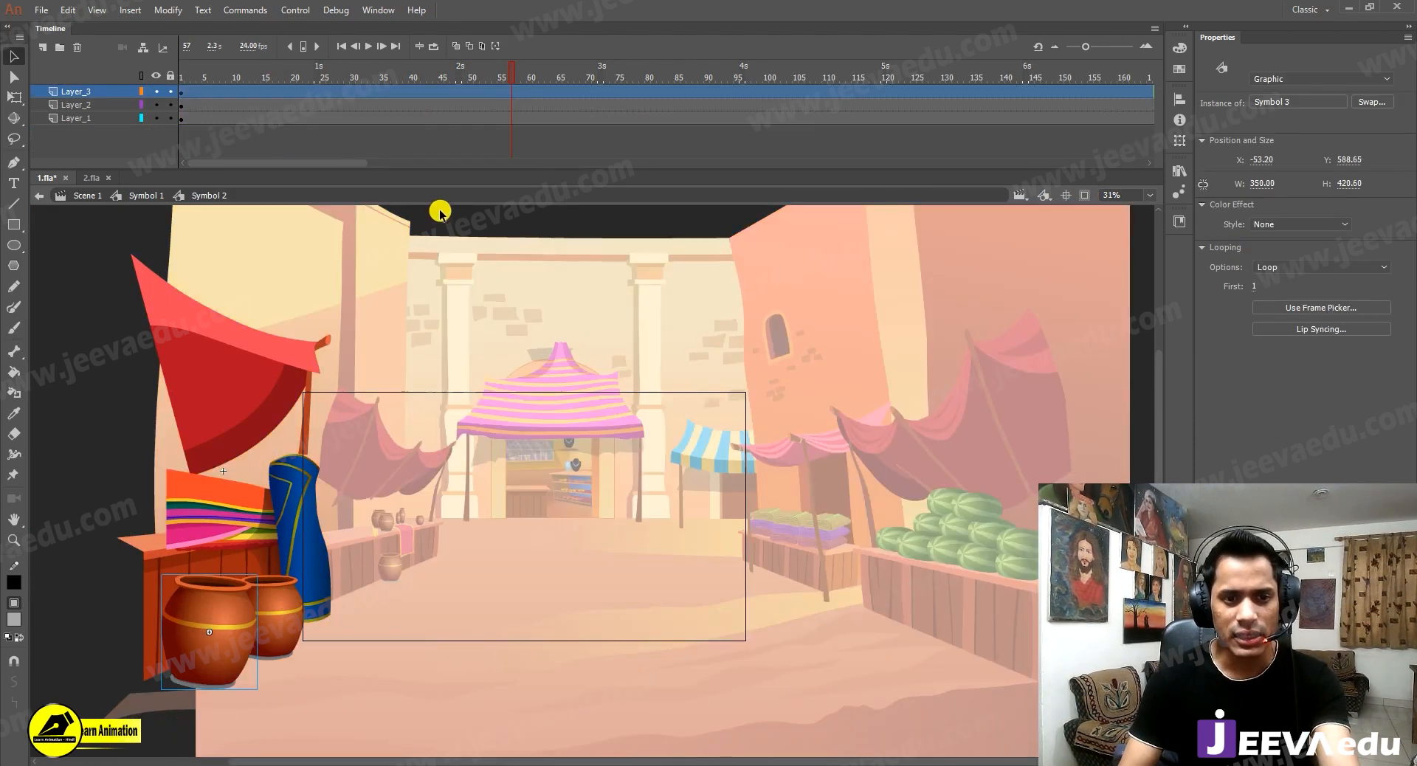
Insert keyframes at frame 57 on all three layers of Symbol 2 and create classic tweens on Layer_2 and Layer_3.
{"action": "left_click", "coordinate": [512, 105]}
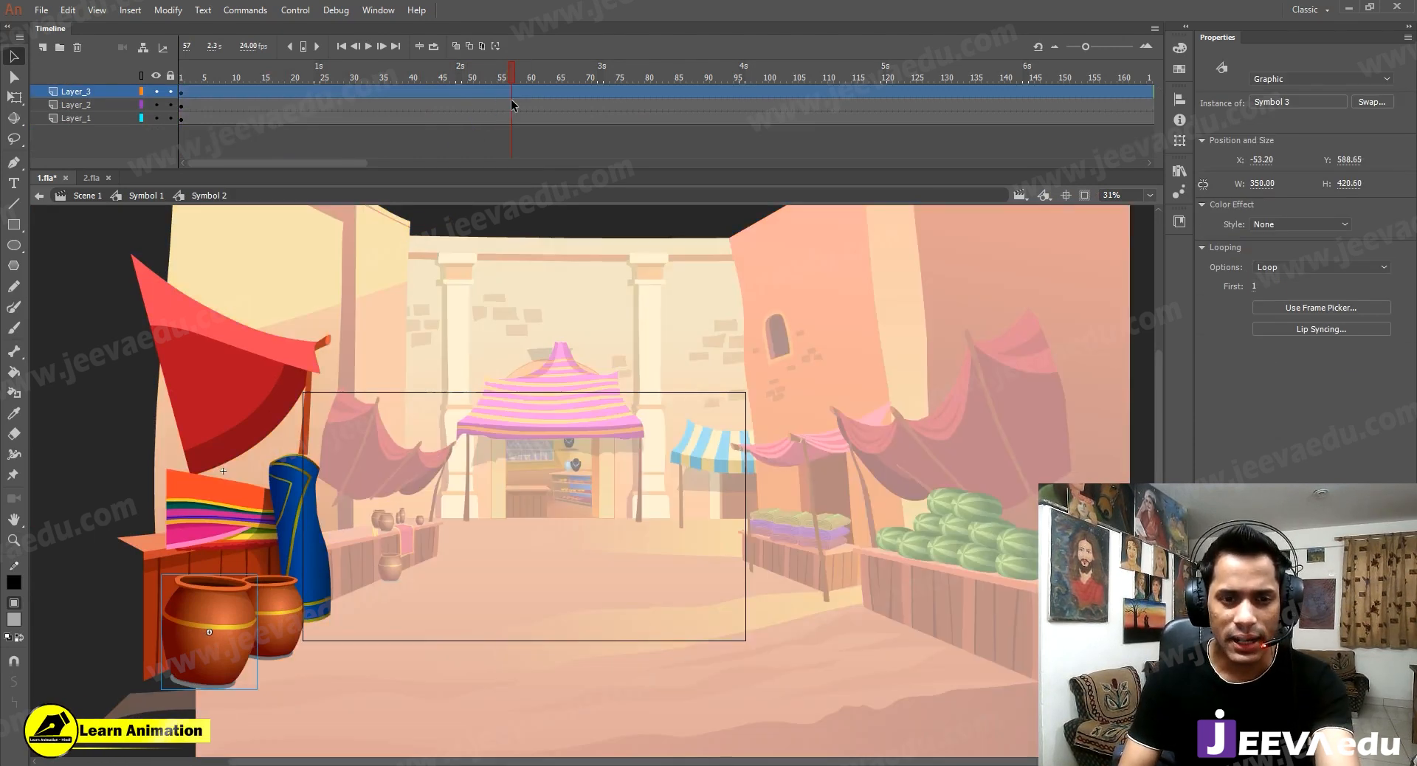
{"action": "left_click_drag", "start_coordinate": [512, 90], "coordinate": [512, 118]}
{"action": "key", "text": "F6"}
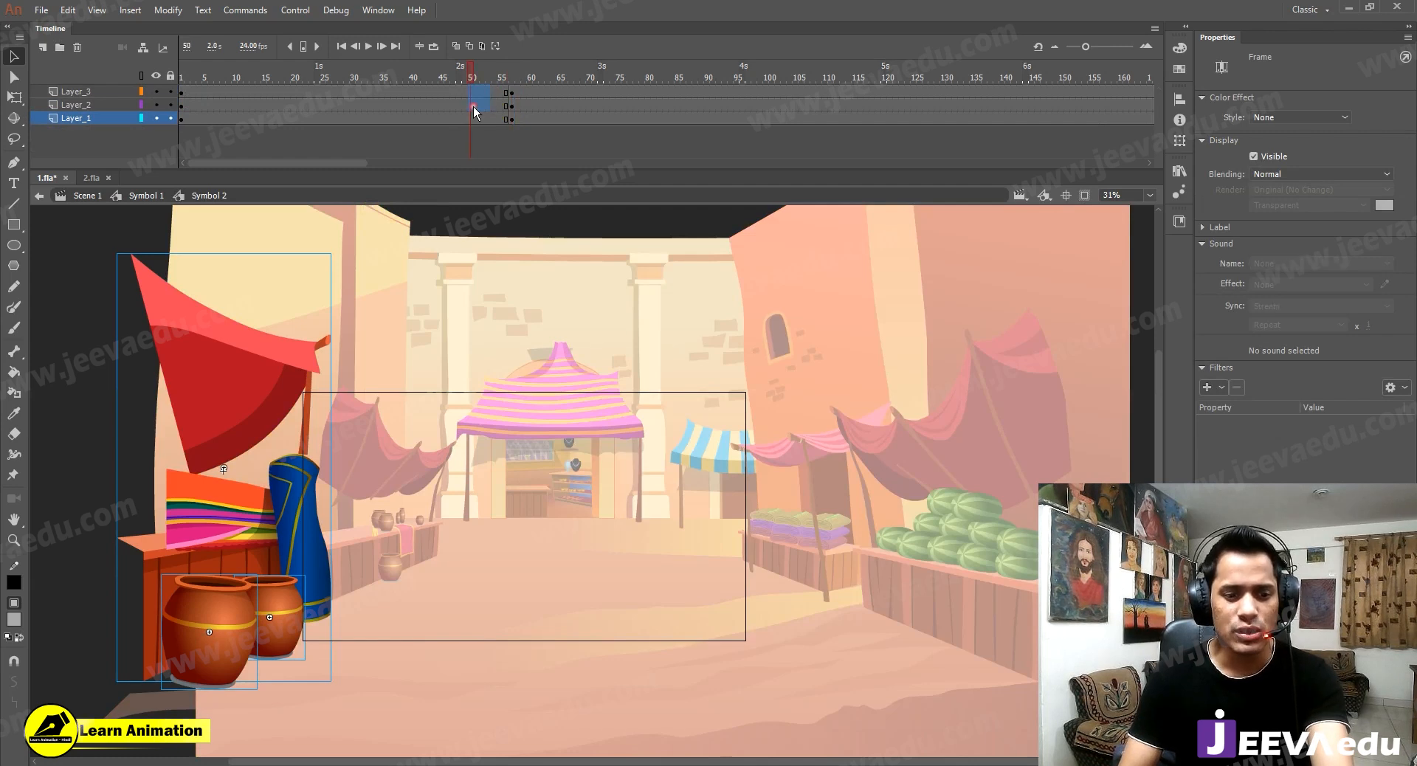
{"action": "right_click", "coordinate": [473, 108]}
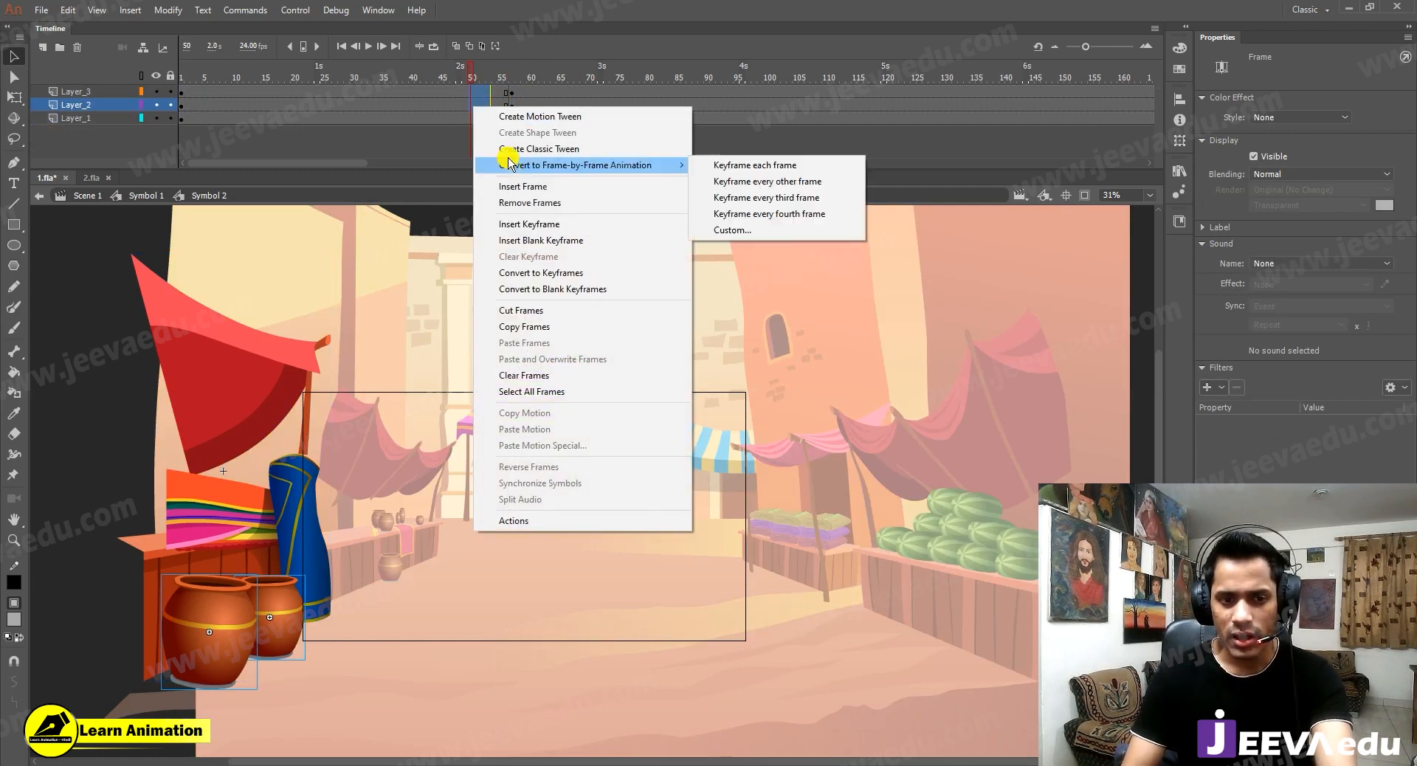
{"action": "left_click", "coordinate": [508, 149]}
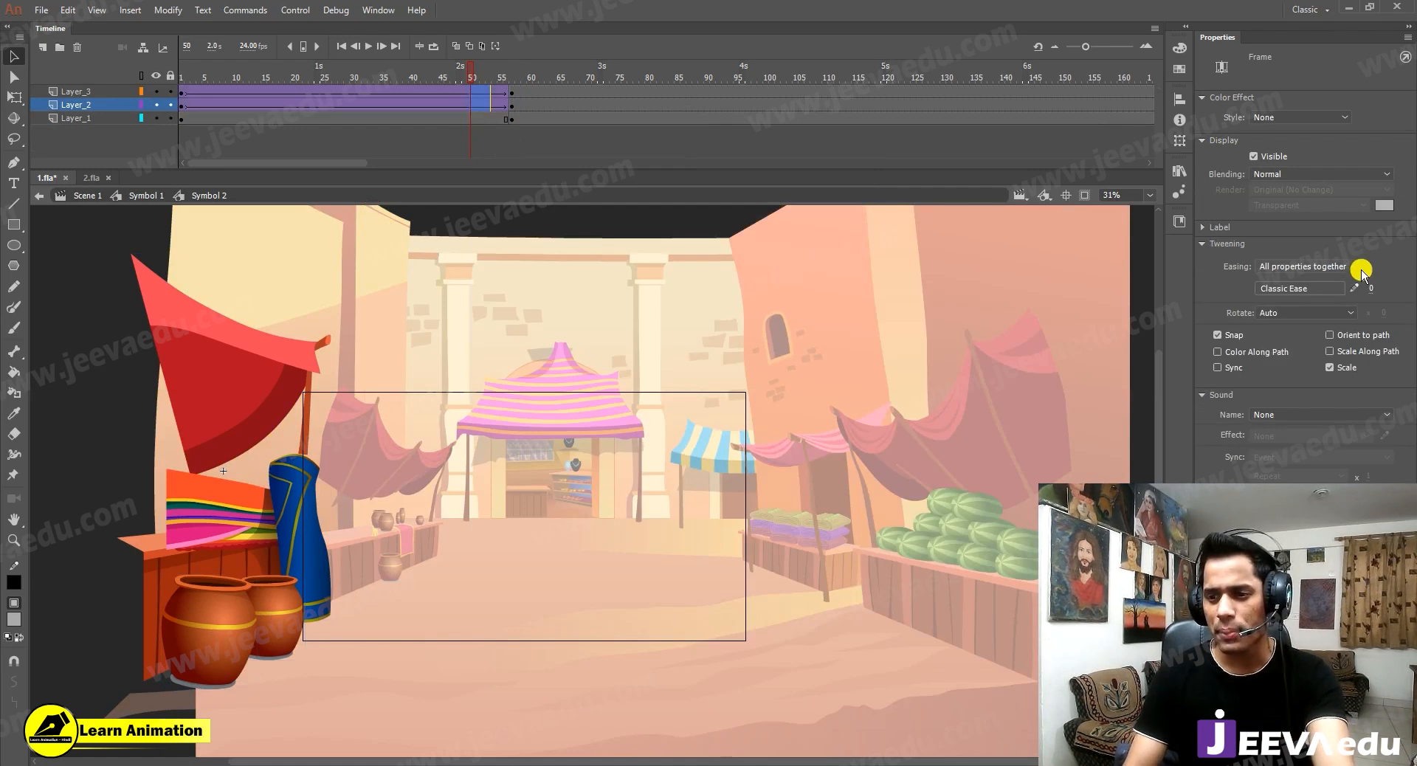
Give the pot tweens a custom ease-in-out curve with both end handles flattened horizontally, and apply it.
{"action": "left_click", "coordinate": [1355, 289]}
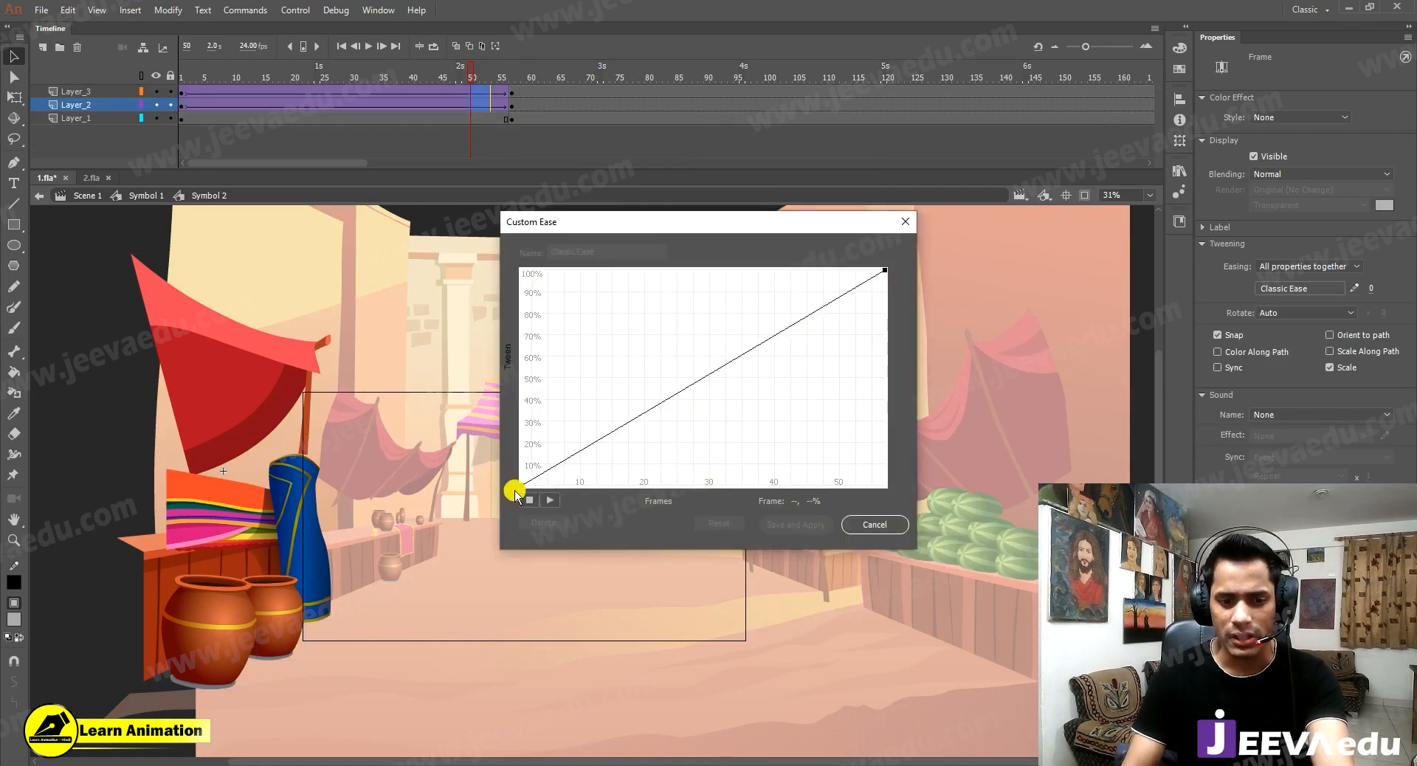
{"action": "left_click_drag", "start_coordinate": [642, 421], "coordinate": [640, 486]}
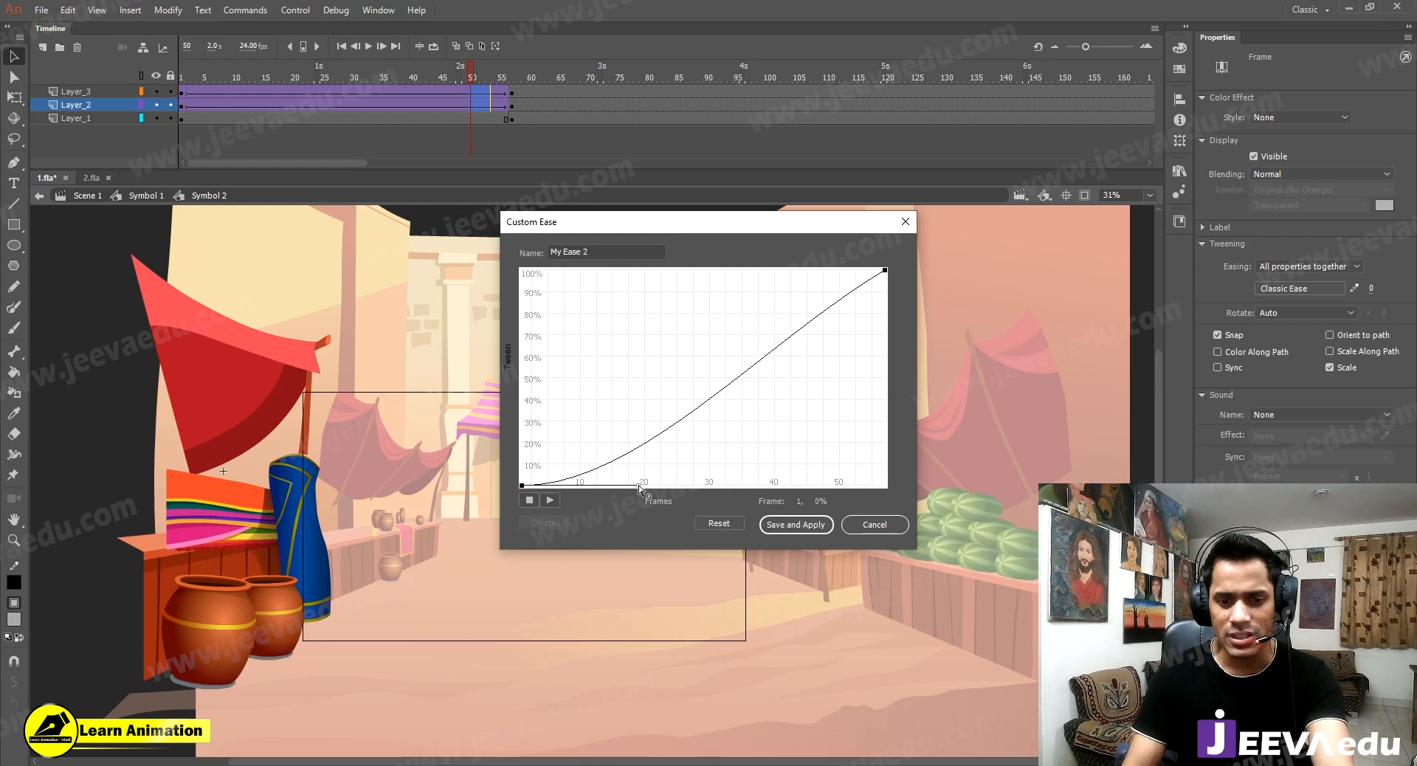
{"action": "left_click", "coordinate": [882, 275]}
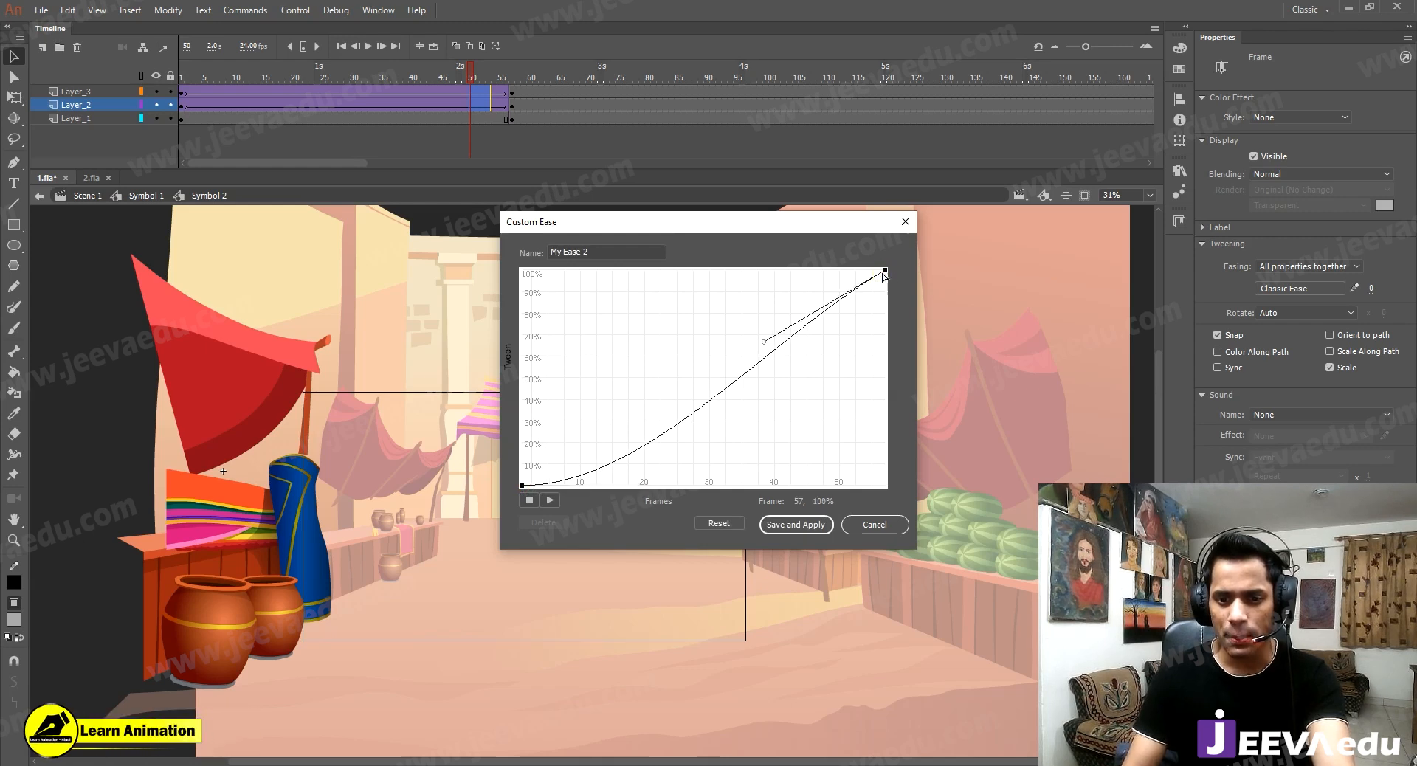
{"action": "left_click_drag", "start_coordinate": [766, 346], "coordinate": [765, 267]}
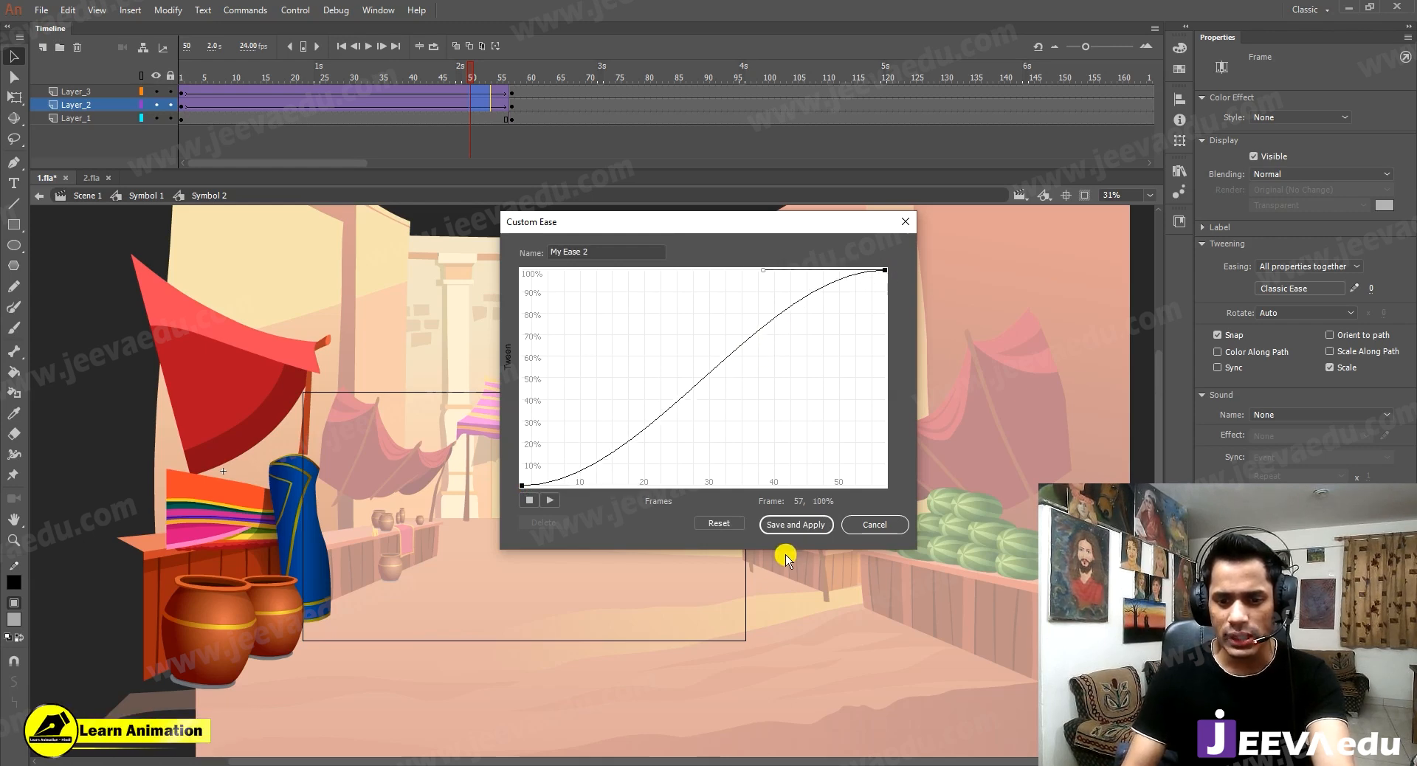
{"action": "left_click", "coordinate": [794, 525]}
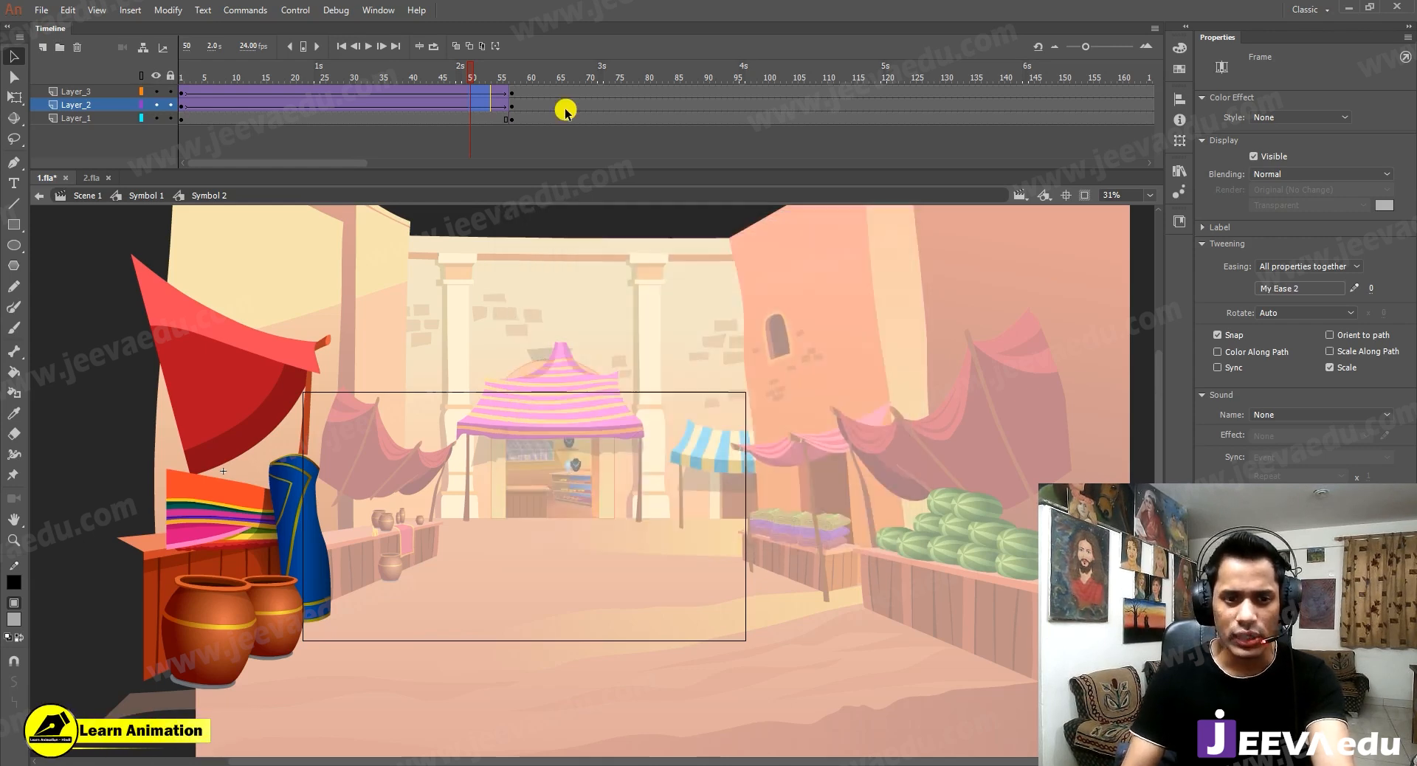
At frame 57, move the front pot left to about X -193.85, Y 619.75 and shift the rear pot slightly left.
{"action": "left_click", "coordinate": [512, 94]}
{"action": "left_click", "coordinate": [222, 612]}
{"action": "key", "text": "z"}
{"action": "left_click", "coordinate": [378, 486]}
{"action": "left_click_drag", "start_coordinate": [413, 654], "coordinate": [445, 540]}
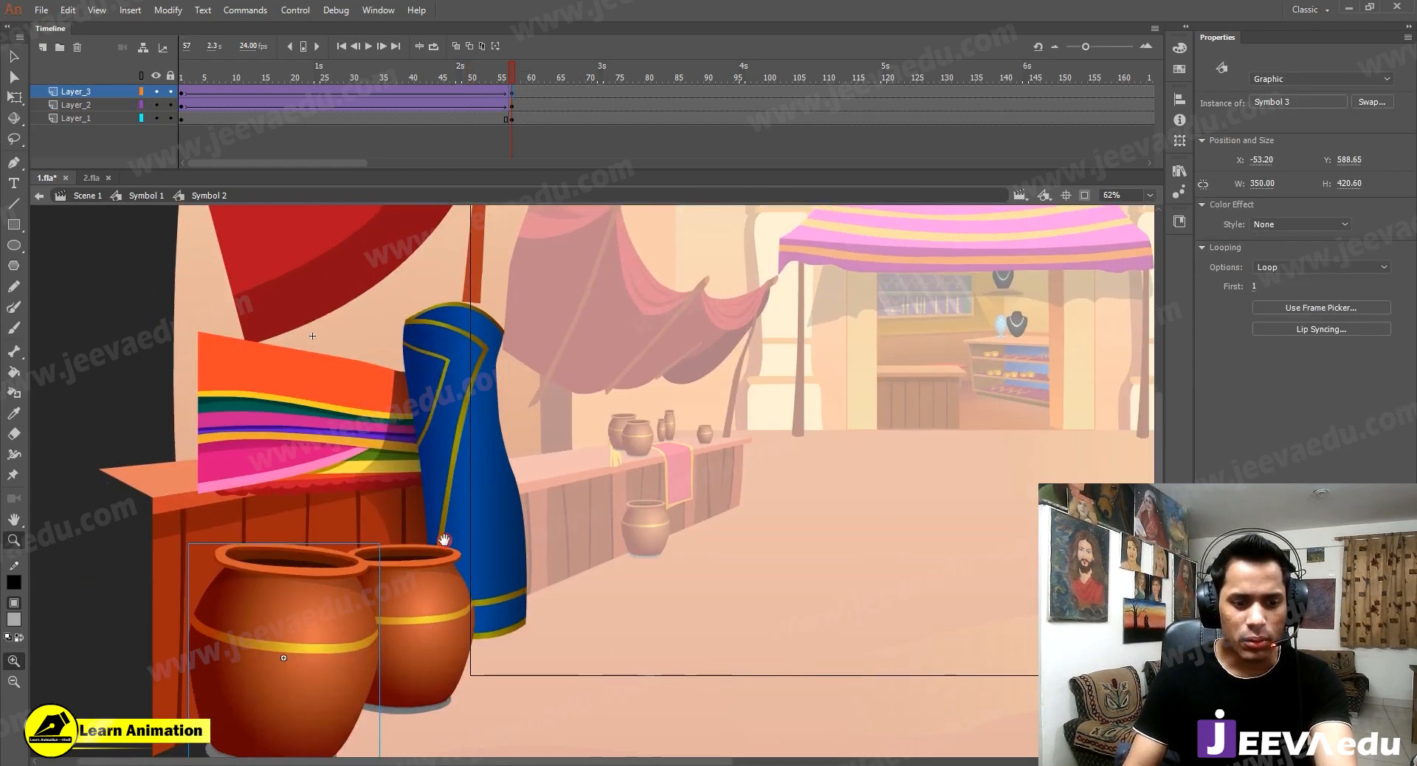
{"action": "key", "text": "z"}
{"action": "left_click", "coordinate": [431, 604], "text": "alt"}
{"action": "key", "text": "v"}
{"action": "key", "text": "z"}
{"action": "left_click", "coordinate": [320, 516]}
{"action": "key", "text": "v"}
{"action": "left_click_drag", "start_coordinate": [359, 513], "coordinate": [308, 526]}
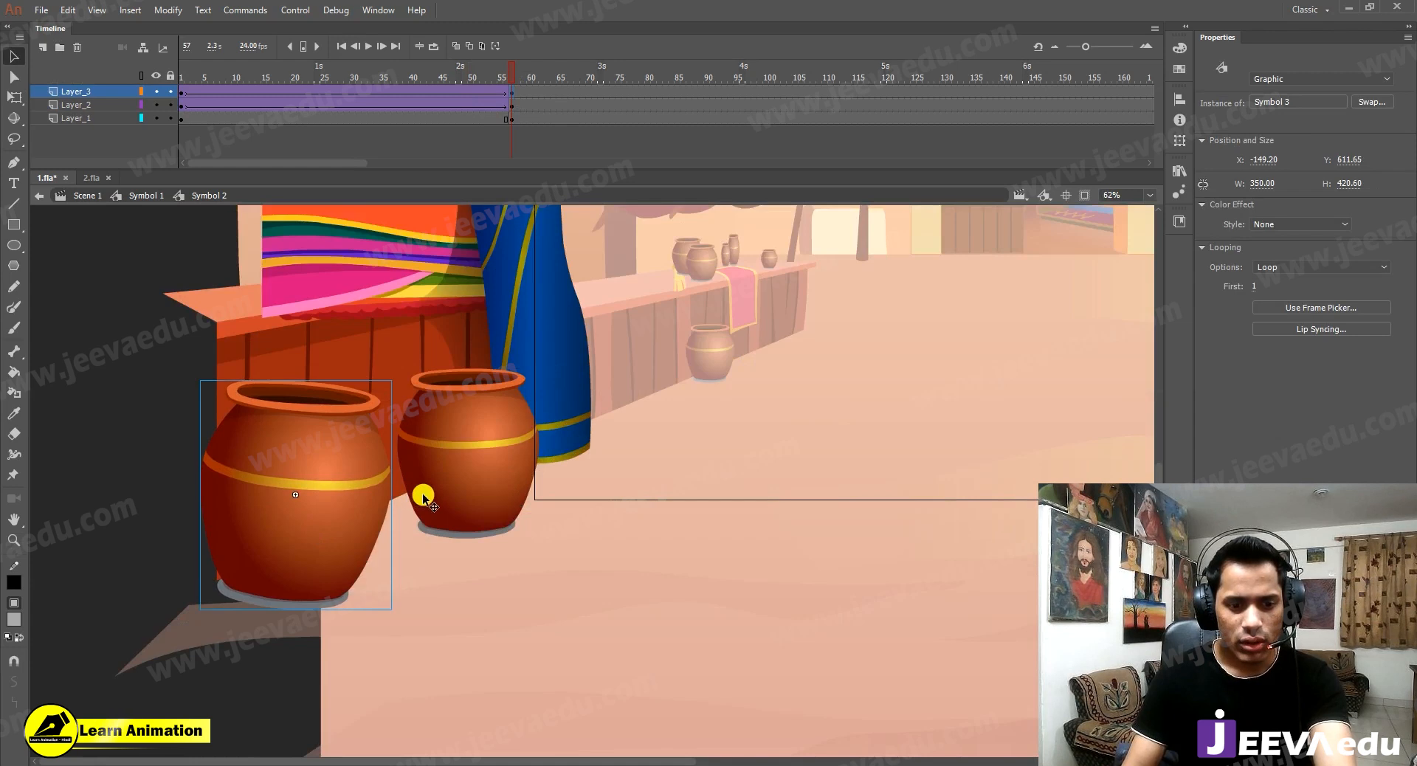
{"action": "left_click_drag", "start_coordinate": [456, 493], "coordinate": [443, 497]}
{"action": "left_click_drag", "start_coordinate": [352, 505], "coordinate": [326, 514]}
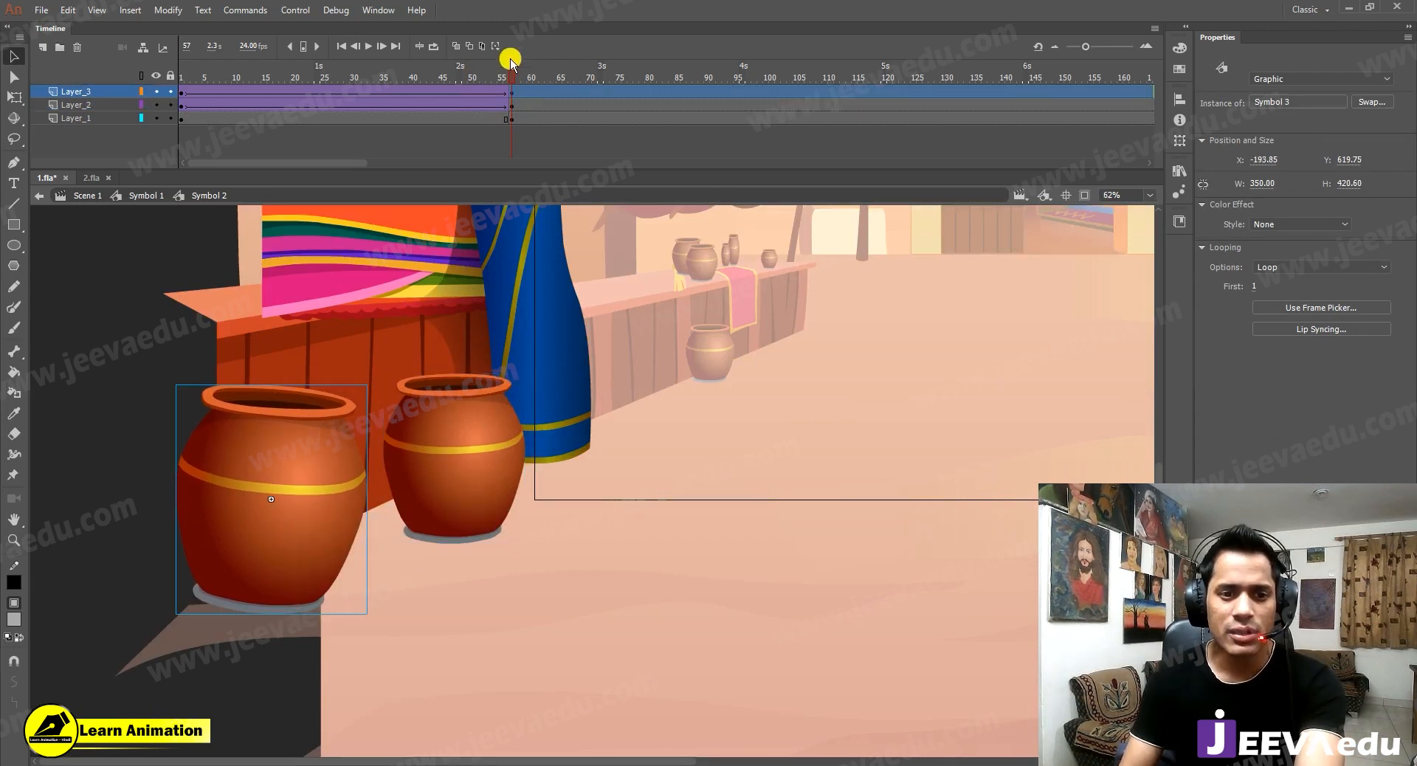
Preview the pots' movement inside Symbol 2, then return to frame 1 of Symbol 1.
{"action": "key", "text": "Return"}
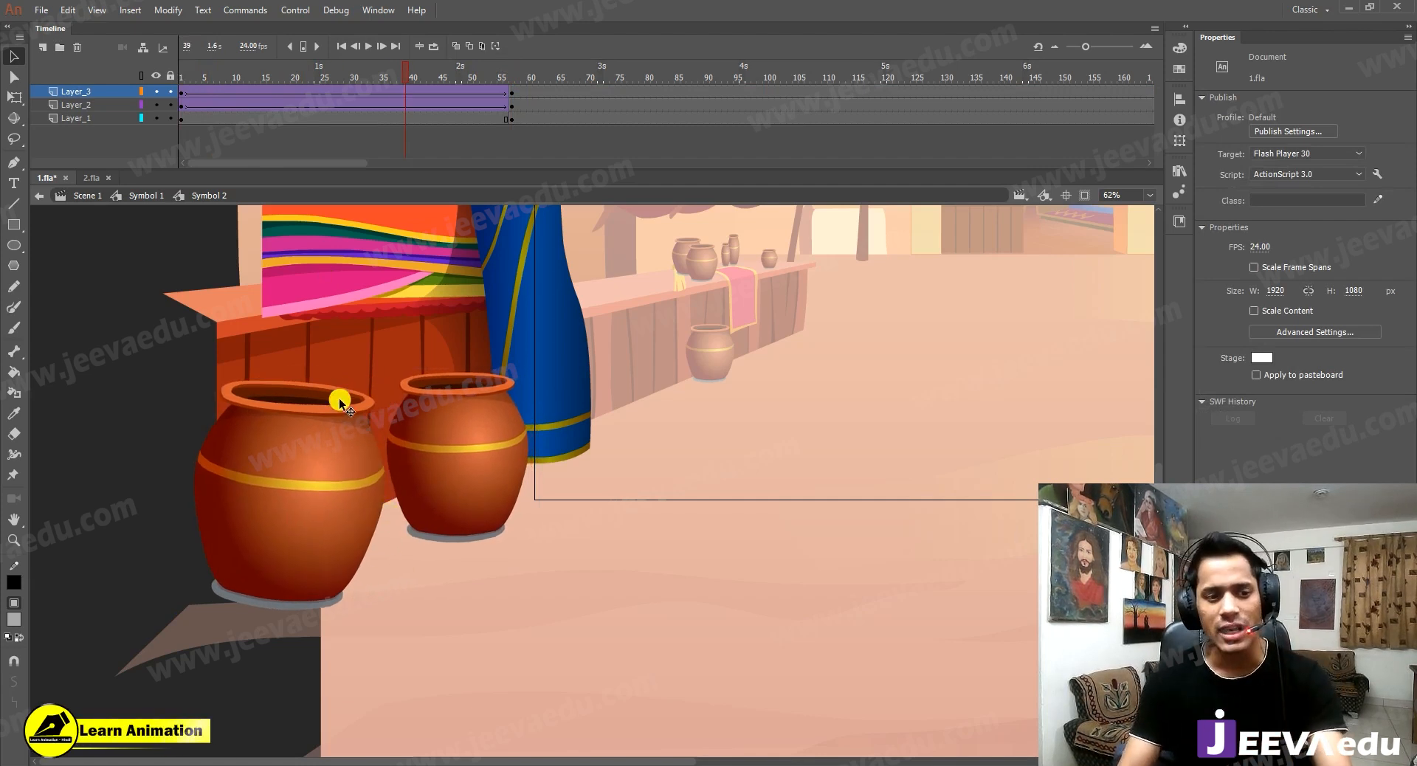
{"action": "left_click", "coordinate": [130, 196]}
{"action": "left_click", "coordinate": [218, 131]}
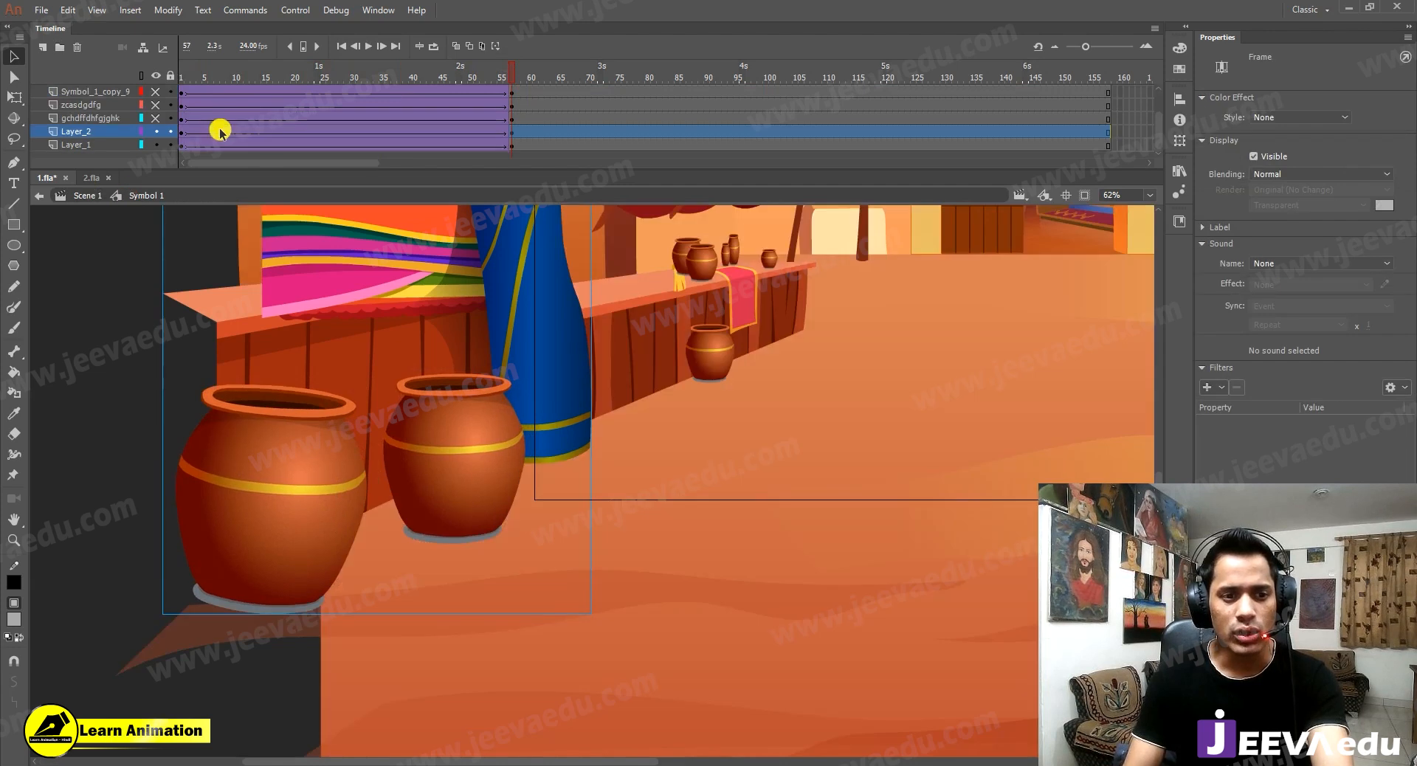
{"action": "left_click", "coordinate": [203, 108]}
{"action": "left_click", "coordinate": [196, 79]}
{"action": "left_click_drag", "start_coordinate": [200, 77], "coordinate": [181, 78]}
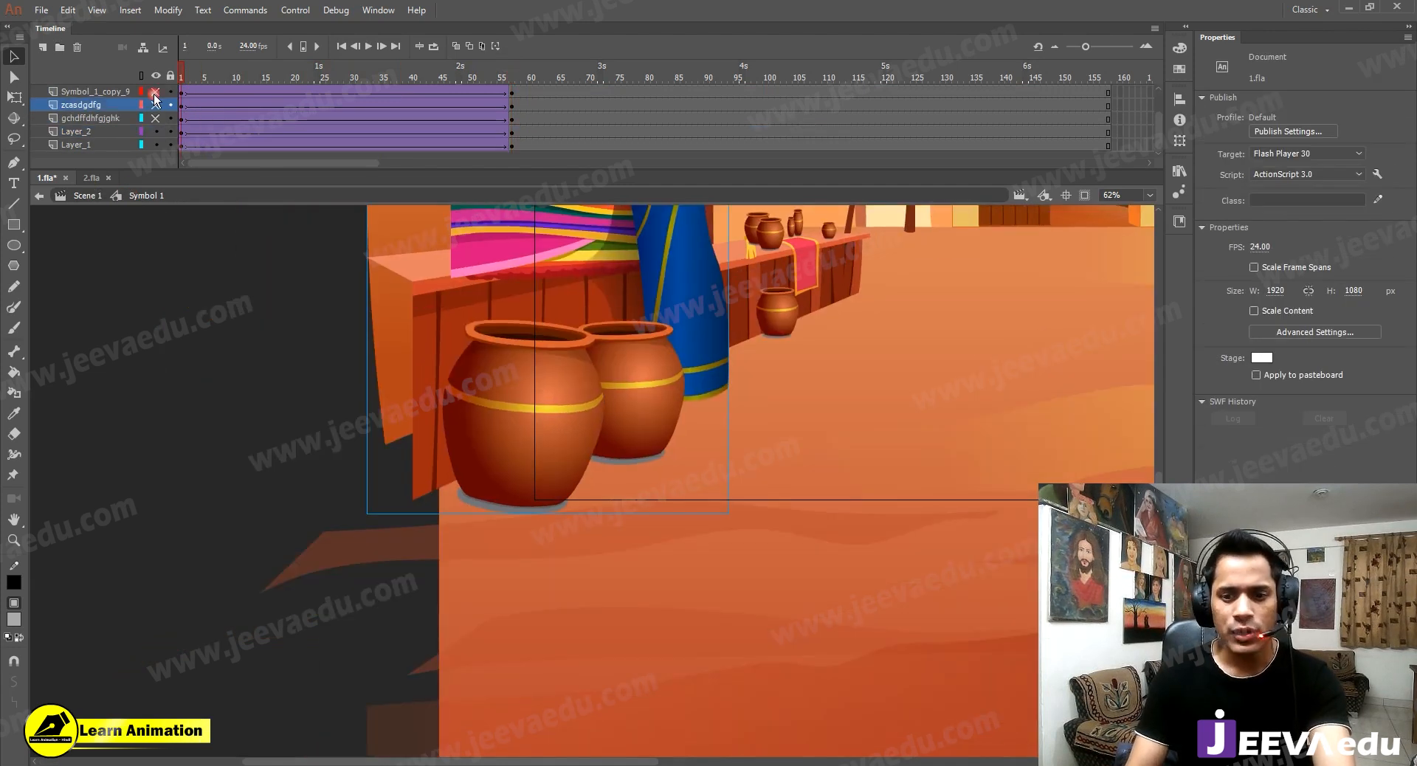
Clip the artwork to the stage and play the background from frame 1 to check the pots' parallax movement.
{"action": "left_click", "coordinate": [1087, 196]}
{"action": "key", "text": "z"}
{"action": "left_click", "coordinate": [771, 421], "text": "alt"}
{"action": "left_click_drag", "start_coordinate": [686, 502], "coordinate": [526, 565]}
{"action": "left_click", "coordinate": [602, 471]}
{"action": "key", "text": "Return"}
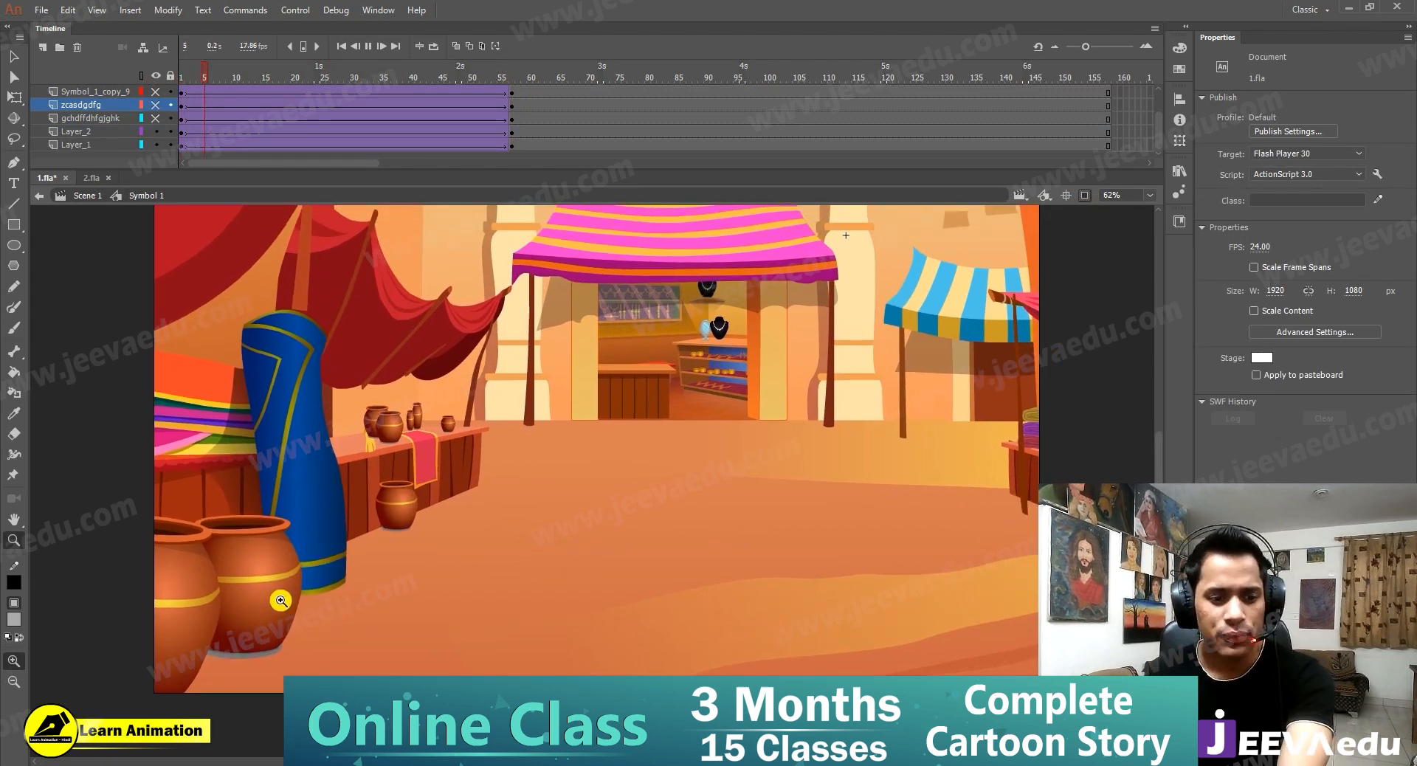
{"action": "left_click", "coordinate": [289, 47]}
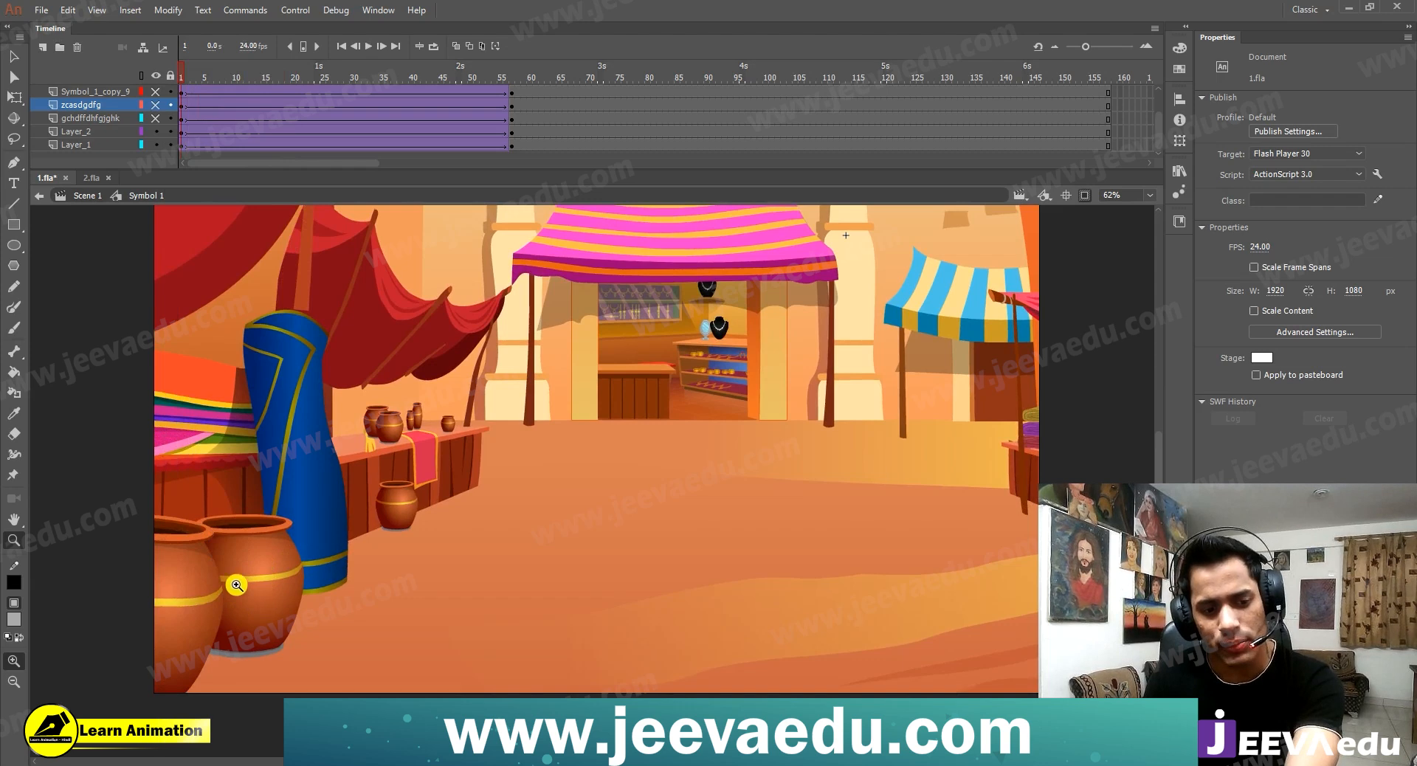
{"action": "key", "text": "Return"}
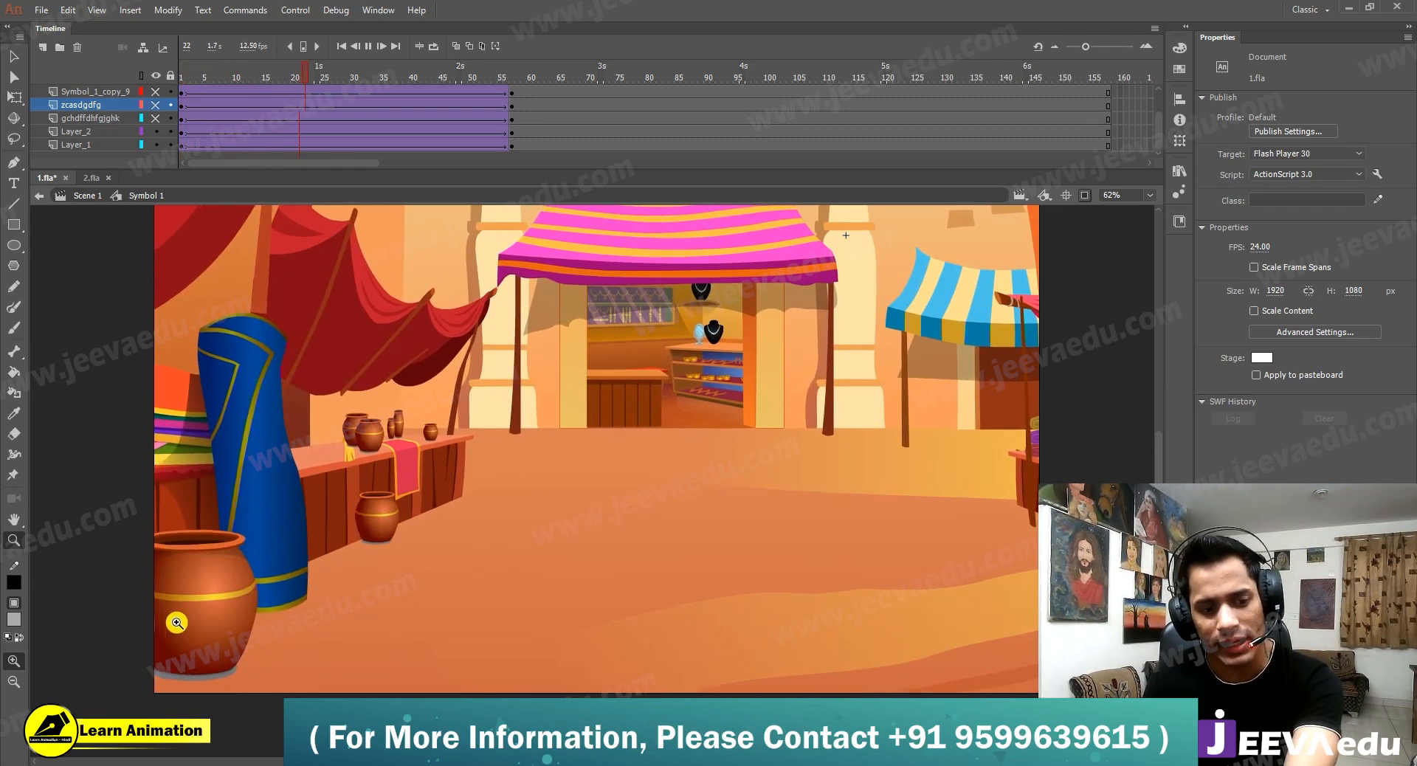
At frame 57, unclip the stage, reopen the foreground stall symbol and nudge both pots together left to about X -421.
{"action": "left_click", "coordinate": [316, 113]}
{"action": "left_click_drag", "start_coordinate": [318, 83], "coordinate": [513, 72]}
{"action": "left_click", "coordinate": [1087, 195]}
{"action": "left_click", "coordinate": [400, 558], "text": "alt"}
{"action": "left_click_drag", "start_coordinate": [397, 549], "coordinate": [395, 522]}
{"action": "key", "text": "v"}
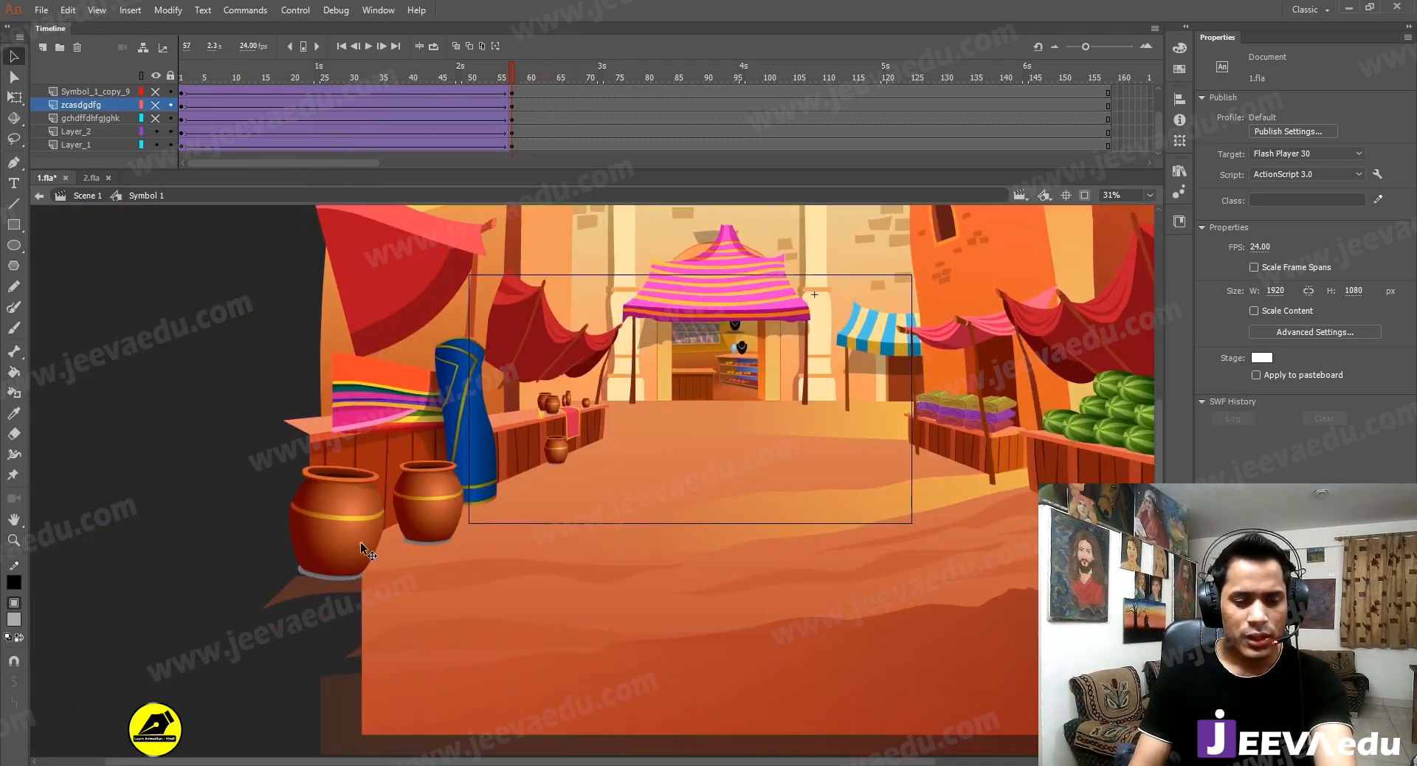
{"action": "double_click", "coordinate": [360, 546]}
{"action": "left_click", "coordinate": [417, 521], "text": "shift"}
{"action": "key", "text": "shift+Left"}
{"action": "key", "text": "shift+Left"}
{"action": "key", "text": "shift+Left"}
{"action": "key", "text": "shift+Left"}
{"action": "key", "text": "shift+Left"}
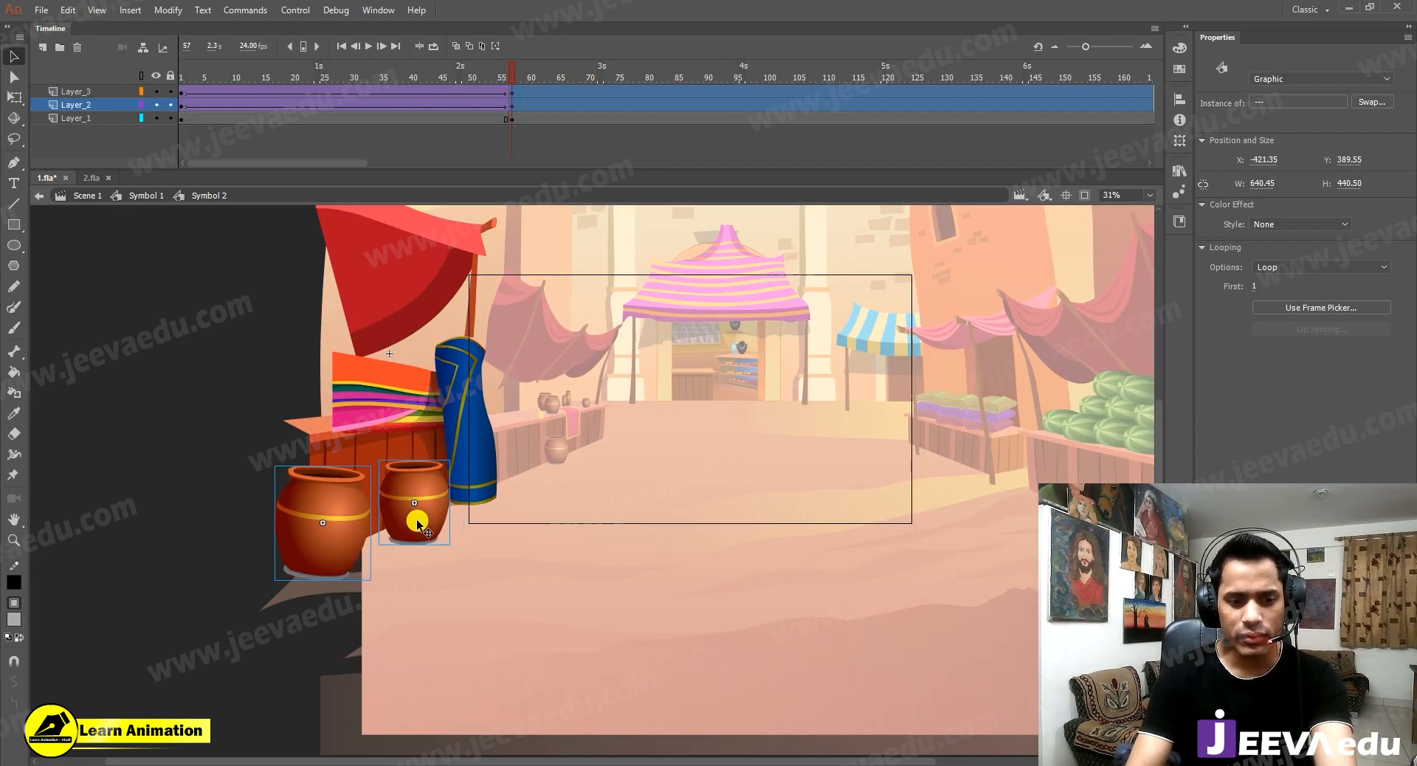
Scale the front pot to 103% at frame 57 and nudge it to about X -291.90, Y 628.90.
{"action": "left_click", "coordinate": [356, 604]}
{"action": "left_click", "coordinate": [325, 538]}
{"action": "key", "text": "ctrl+alt+s"}
{"action": "type", "text": "10"}
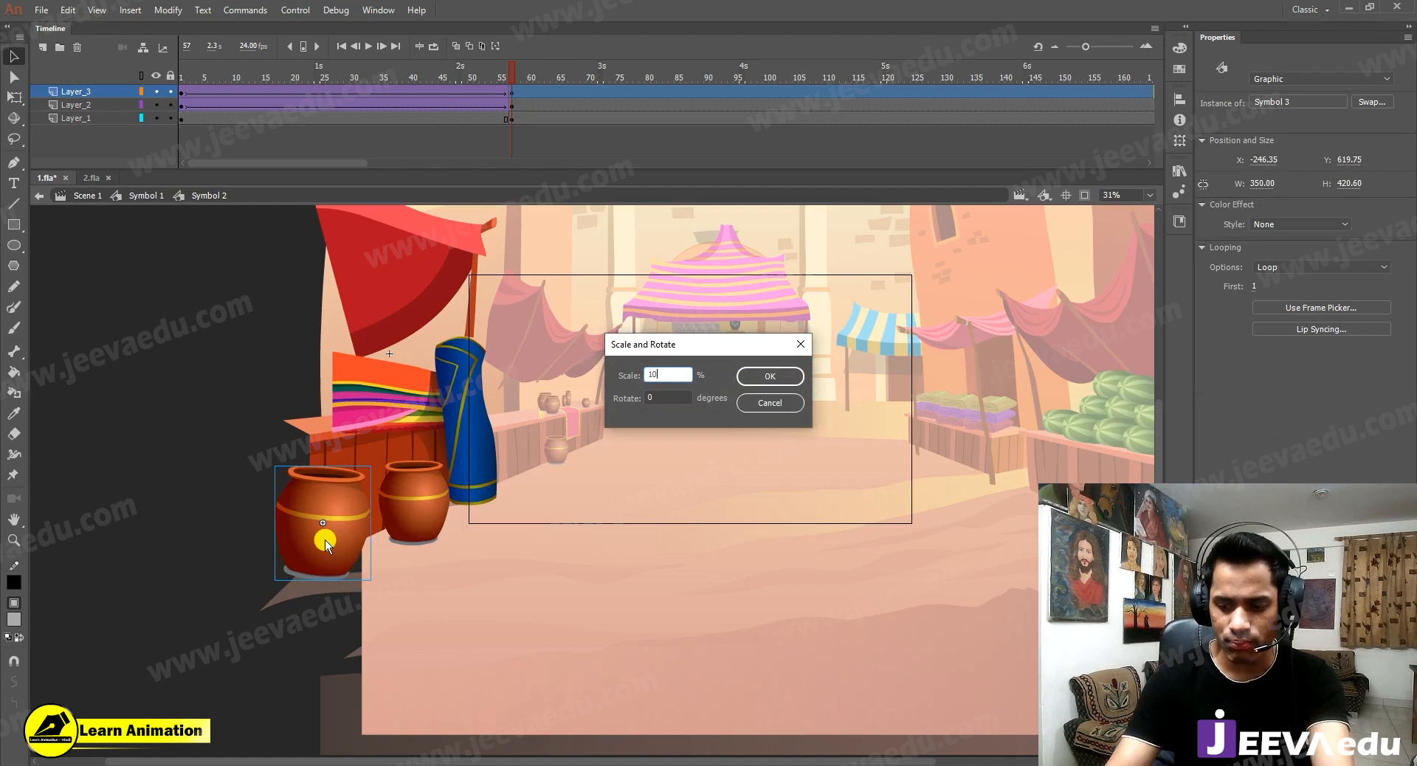
{"action": "type", "text": "53"}
{"action": "key", "text": "Return"}
{"action": "key", "text": "Down"}
{"action": "key", "text": "Down"}
{"action": "key", "text": "Down"}
{"action": "key", "text": "Down"}
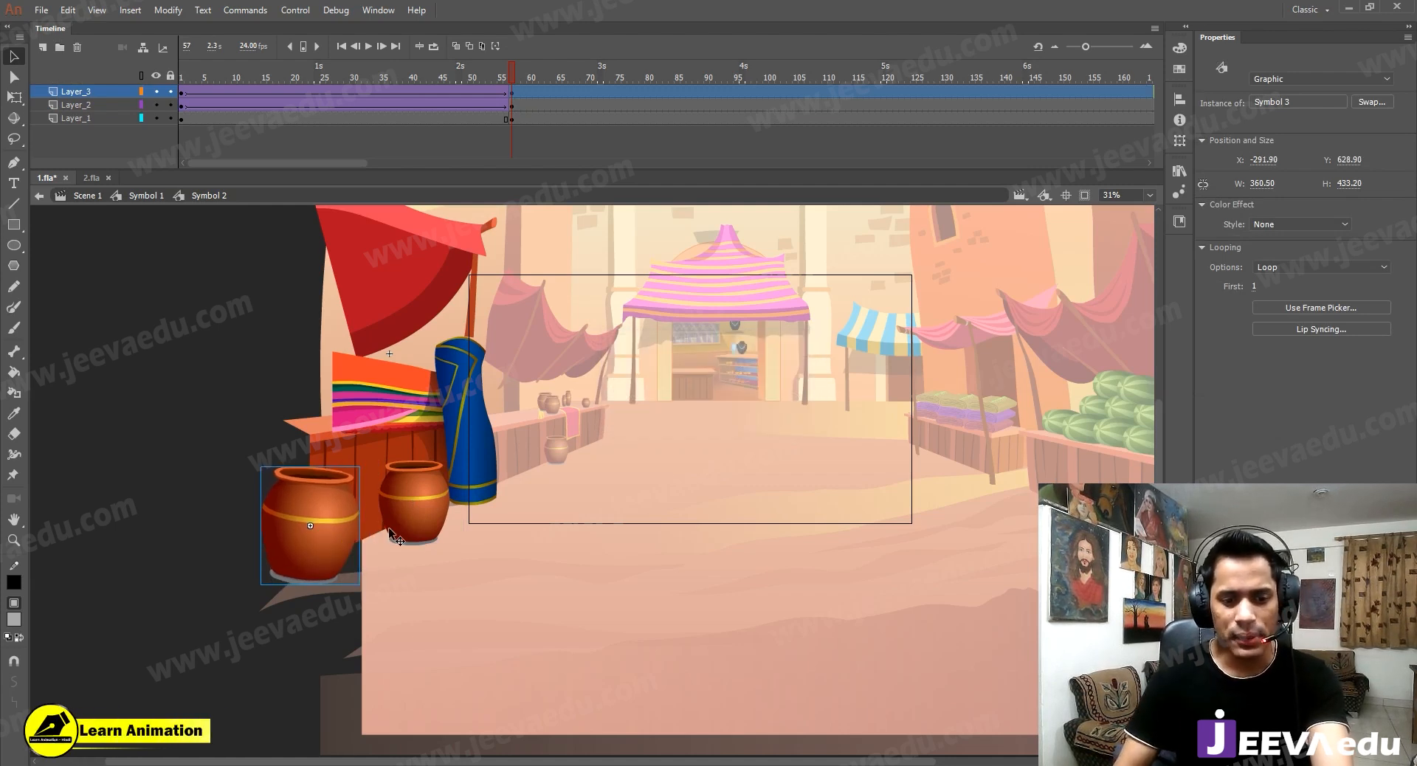
Play the adjusted pot animation inside the stall symbol and go back to Symbol 1.
{"action": "left_click", "coordinate": [389, 529]}
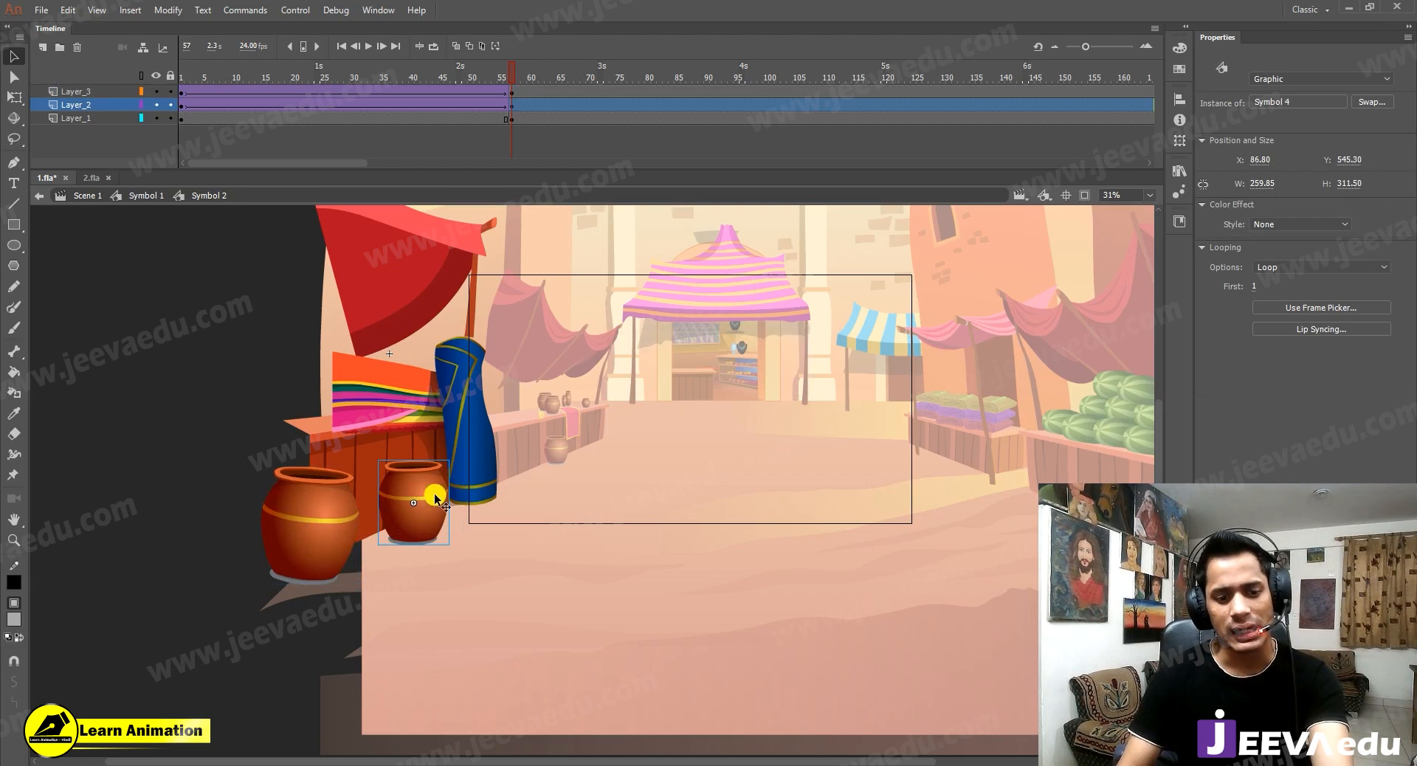
{"action": "key", "text": "Return"}
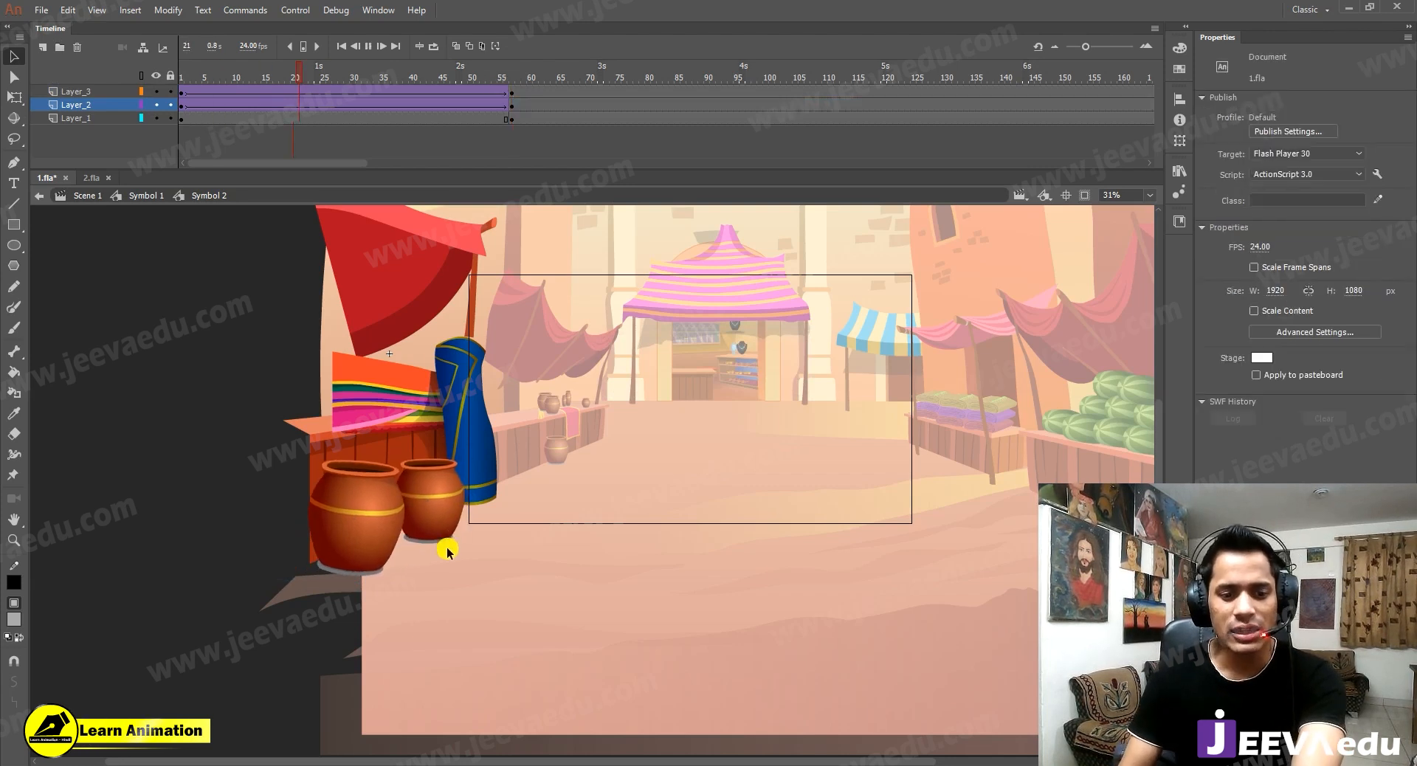
{"action": "left_click", "coordinate": [125, 195]}
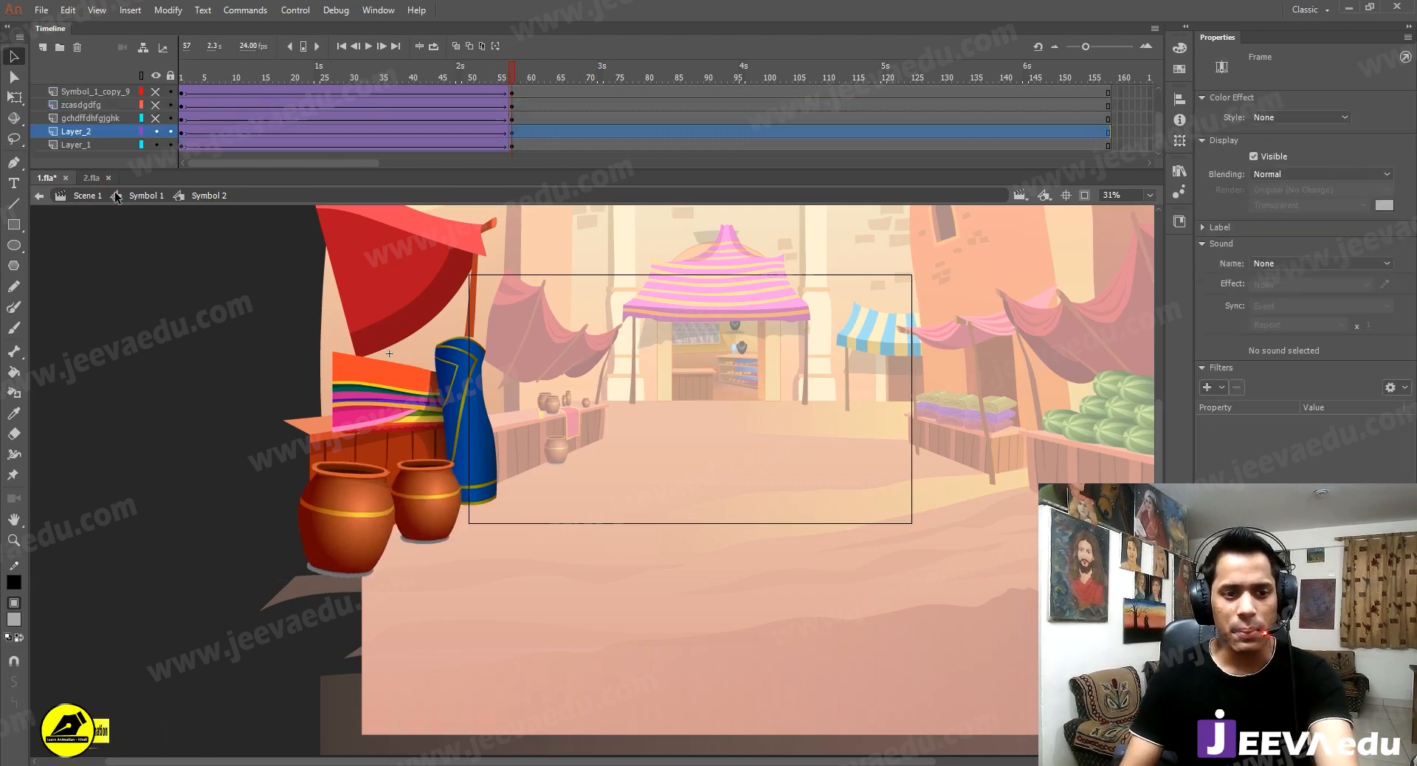
Clip the artwork to the stage again and replay the background from frame 1 to review the stall and pot parallax.
{"action": "left_click", "coordinate": [1086, 196]}
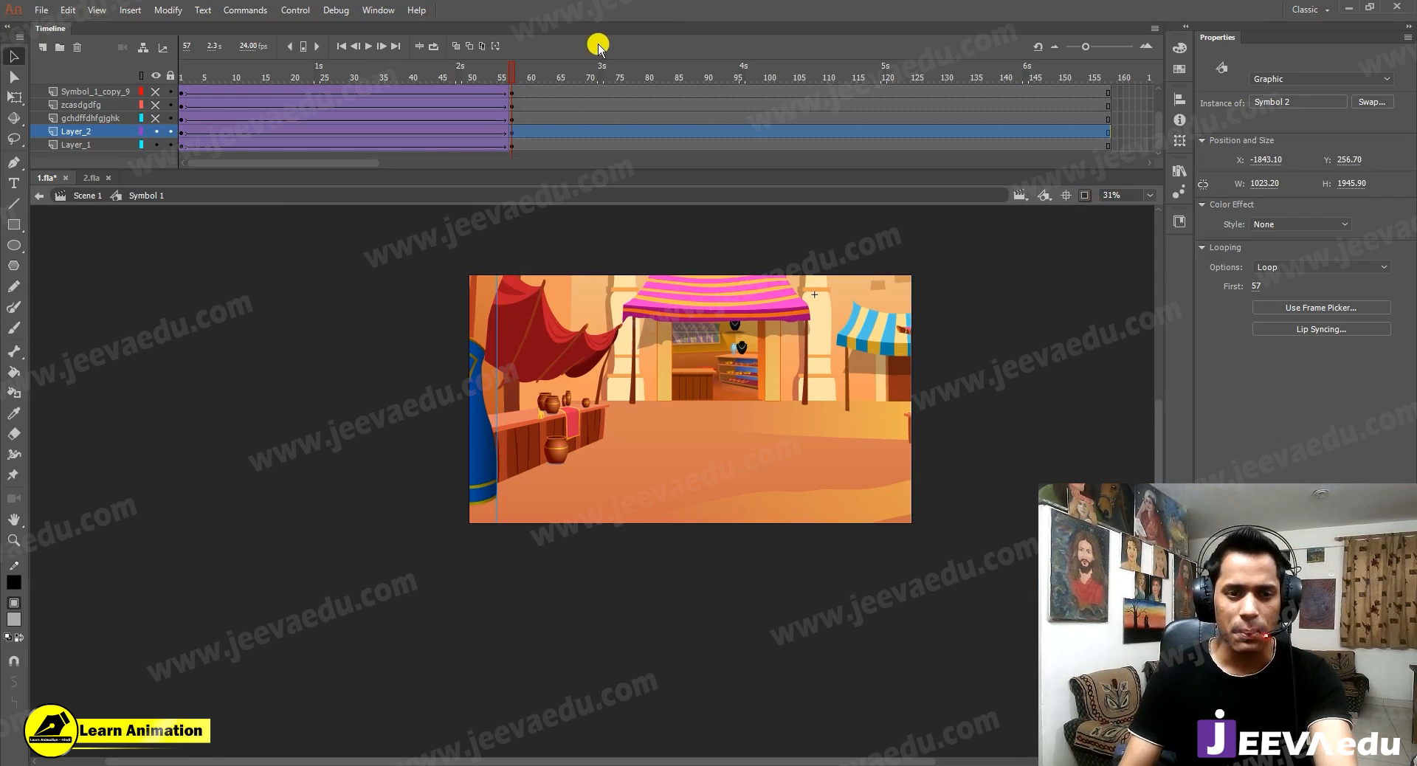
{"action": "scroll", "coordinate": [497, 117], "scroll_direction": "up", "scroll_amount": 1}
{"action": "left_click_drag", "start_coordinate": [500, 79], "coordinate": [149, 122]}
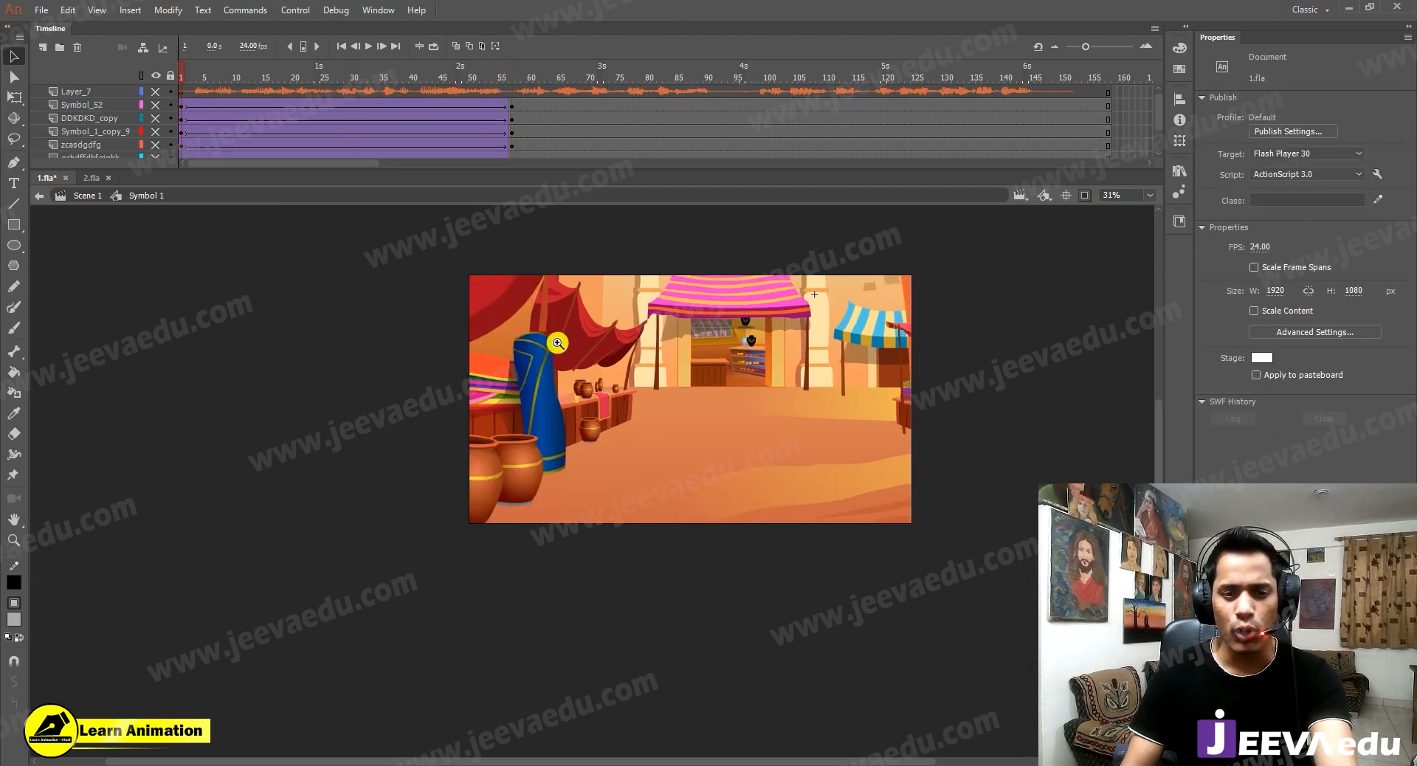
{"action": "key", "text": "ctrl+space"}
{"action": "left_click", "coordinate": [665, 390]}
{"action": "left_click", "coordinate": [599, 409], "text": "alt"}
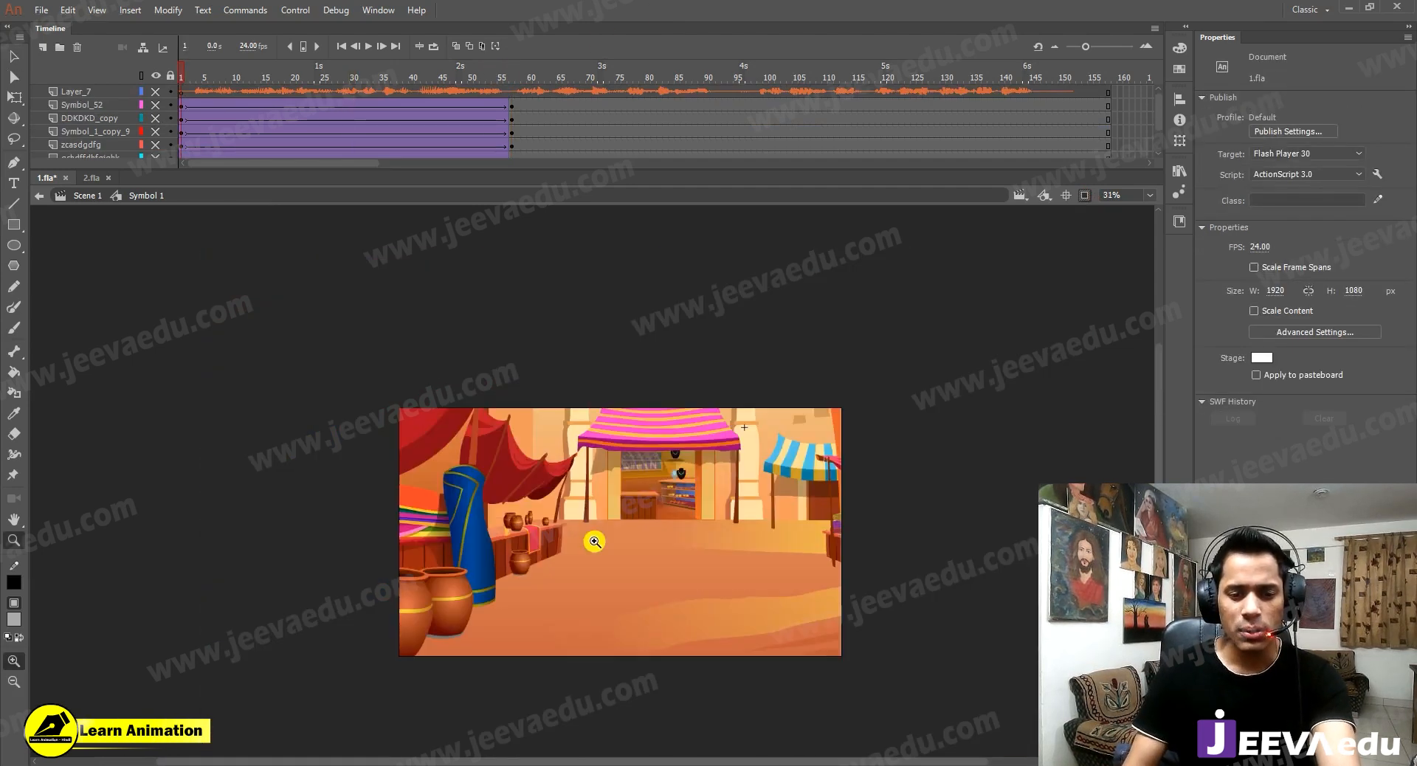
{"action": "left_click", "coordinate": [589, 541]}
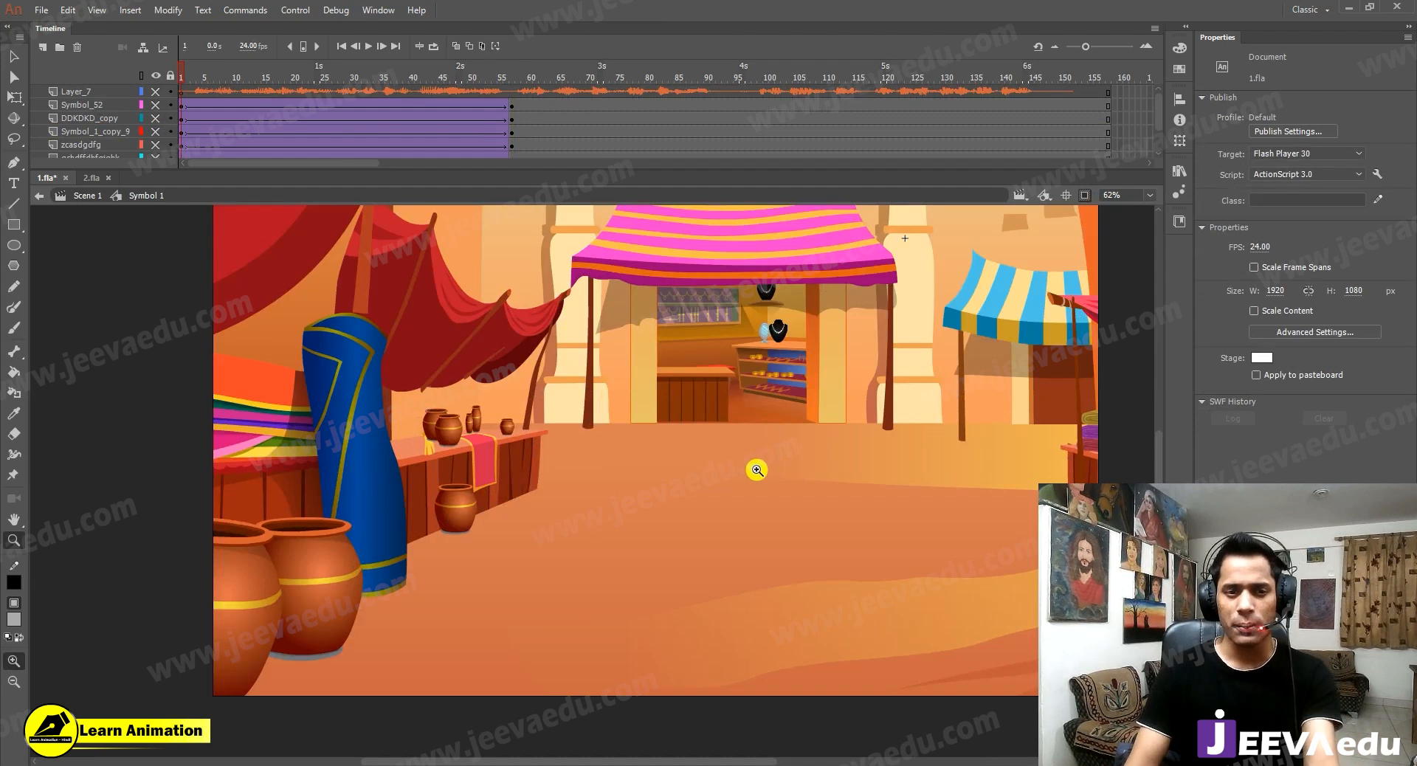
{"action": "left_click_drag", "start_coordinate": [756, 470], "coordinate": [674, 492]}
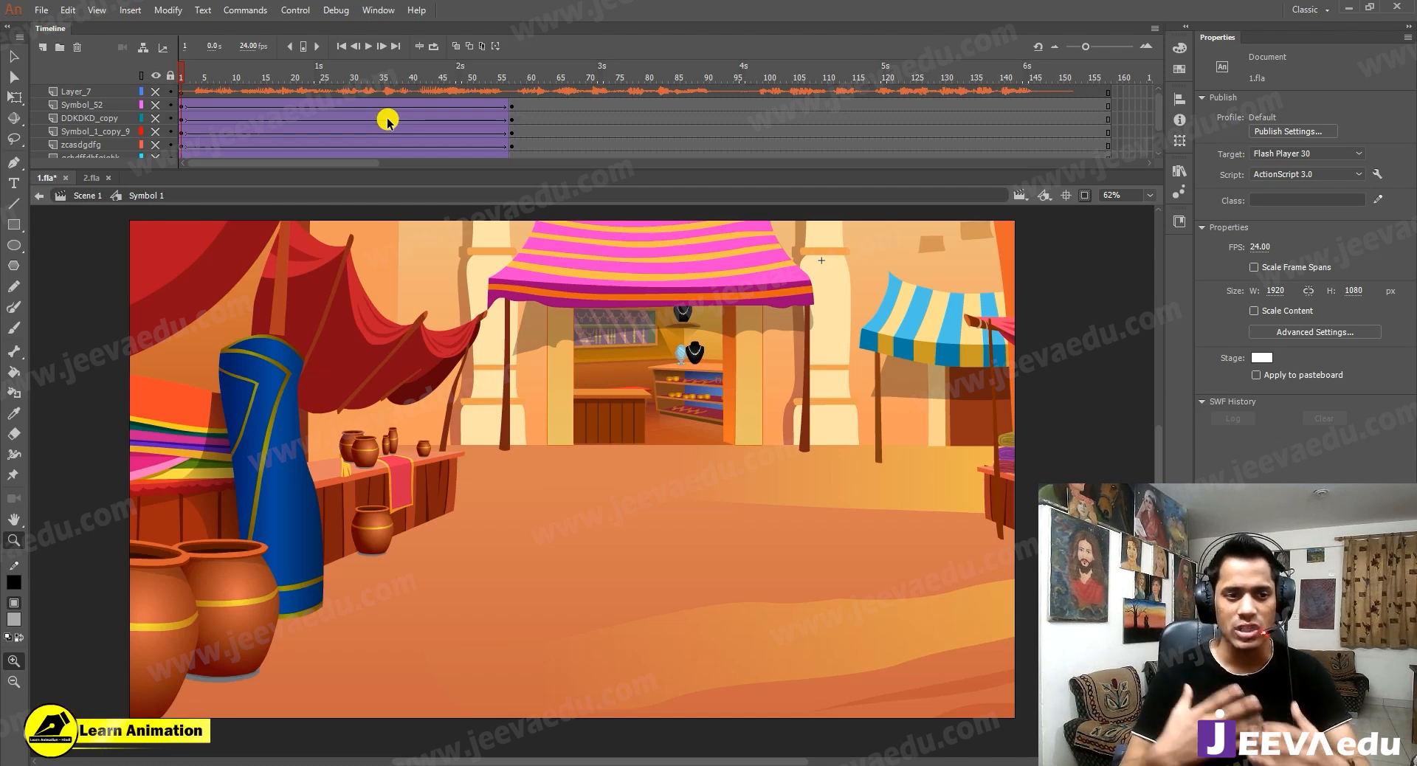
{"action": "key", "text": "Return"}
{"action": "key", "text": "Return"}
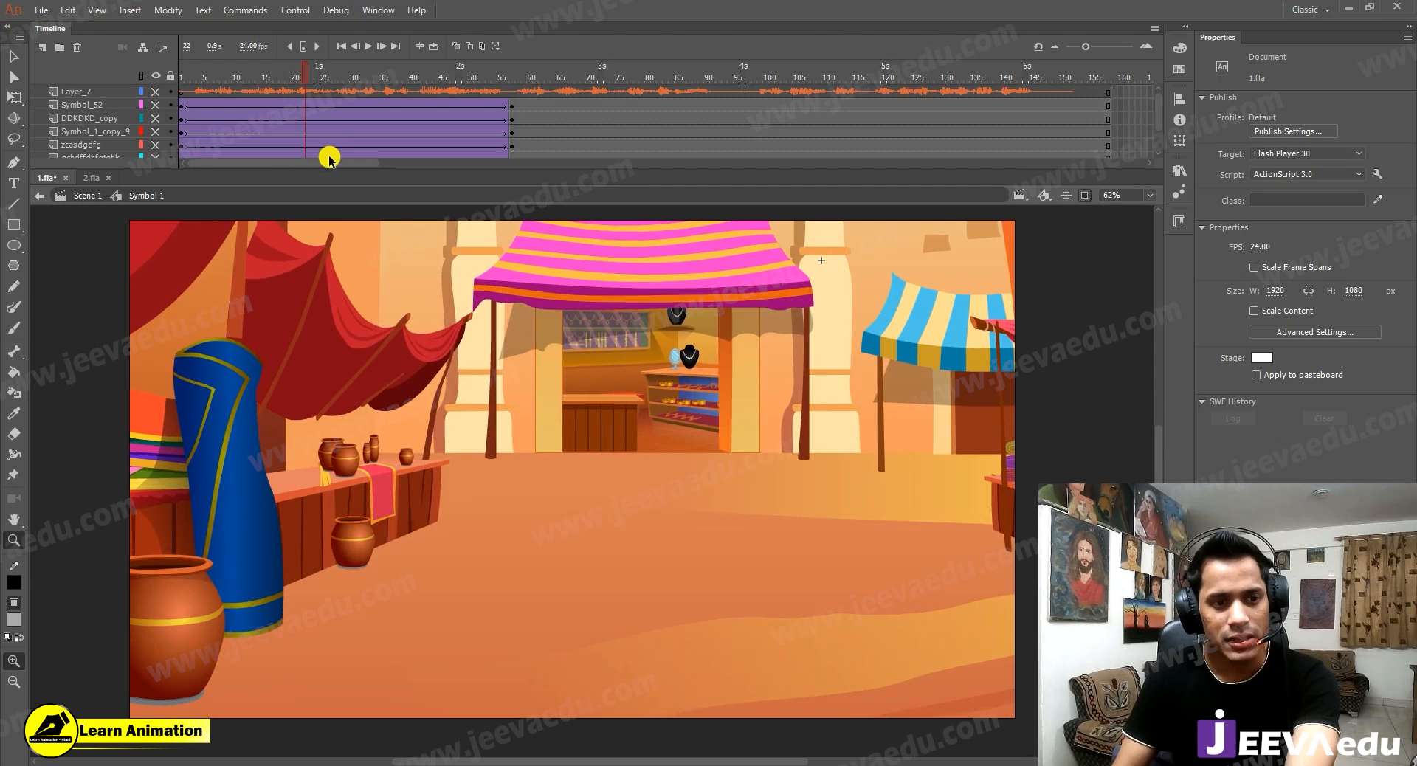
Play the opening frames of the background zoom again to check how the foreground pots and stall move.
{"action": "left_click_drag", "start_coordinate": [302, 79], "coordinate": [125, 169]}
{"action": "key", "text": "Return"}
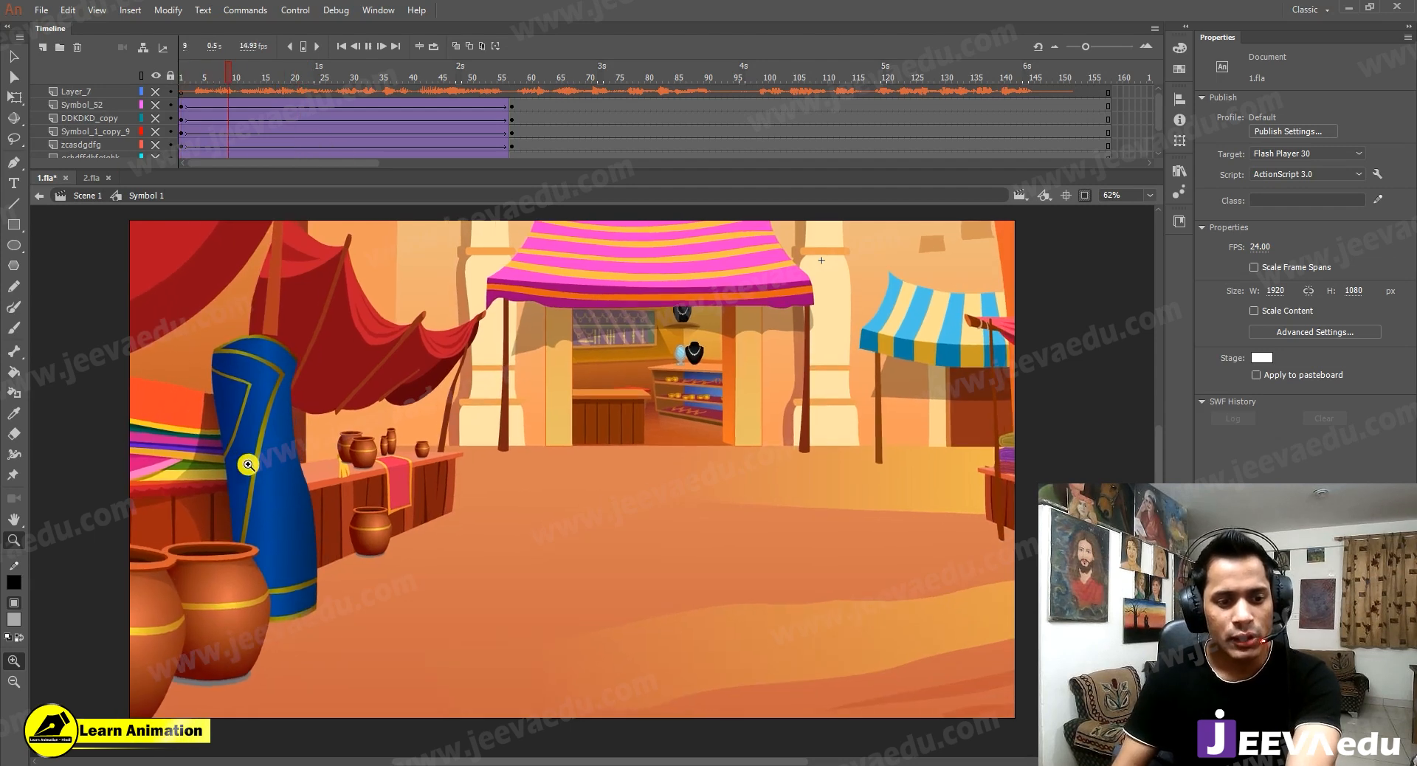
{"action": "key", "text": "Return"}
{"action": "left_click_drag", "start_coordinate": [269, 76], "coordinate": [162, 98]}
{"action": "key", "text": "Return"}
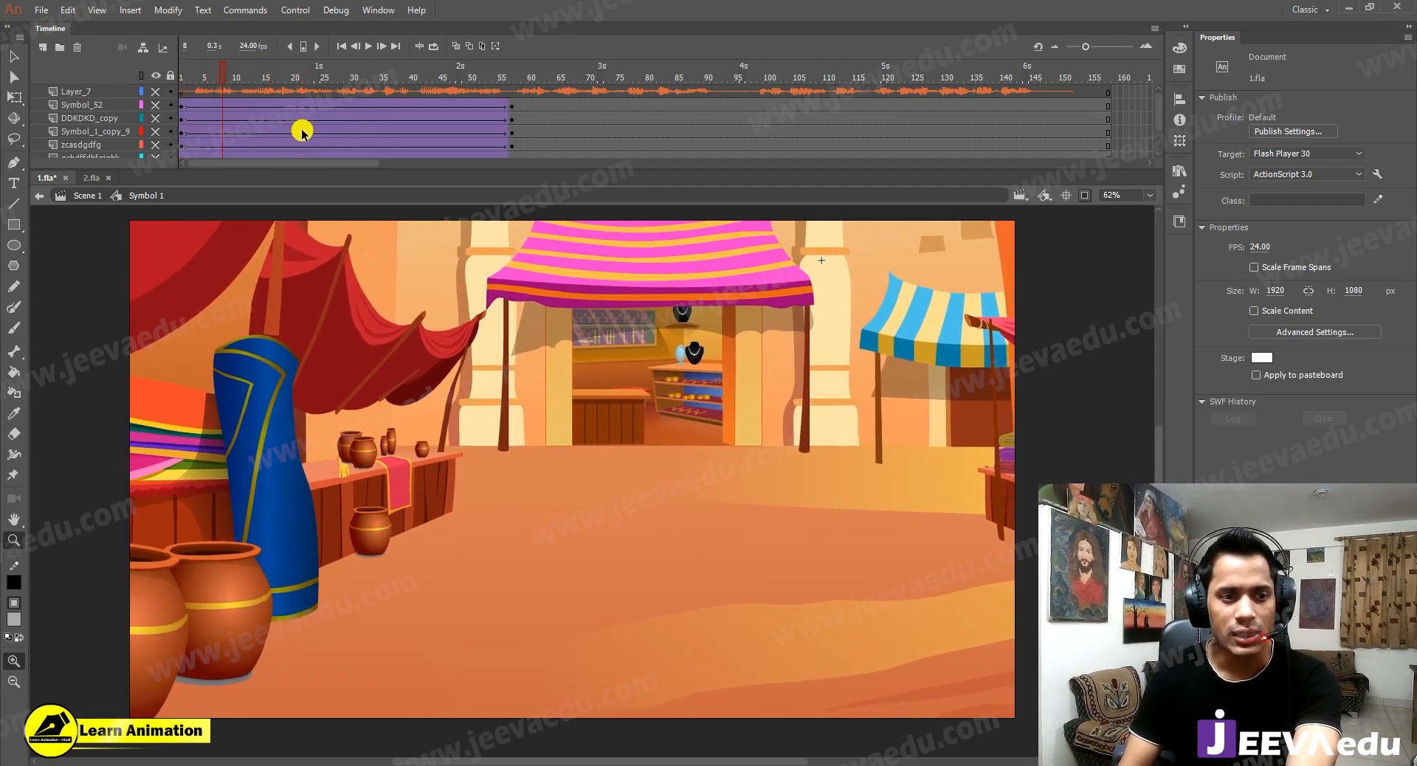
Make all layers visible again and play the scene with the characters from frame 1 to about frame 112.
{"action": "left_click", "coordinate": [155, 76]}
{"action": "key", "text": "Return"}
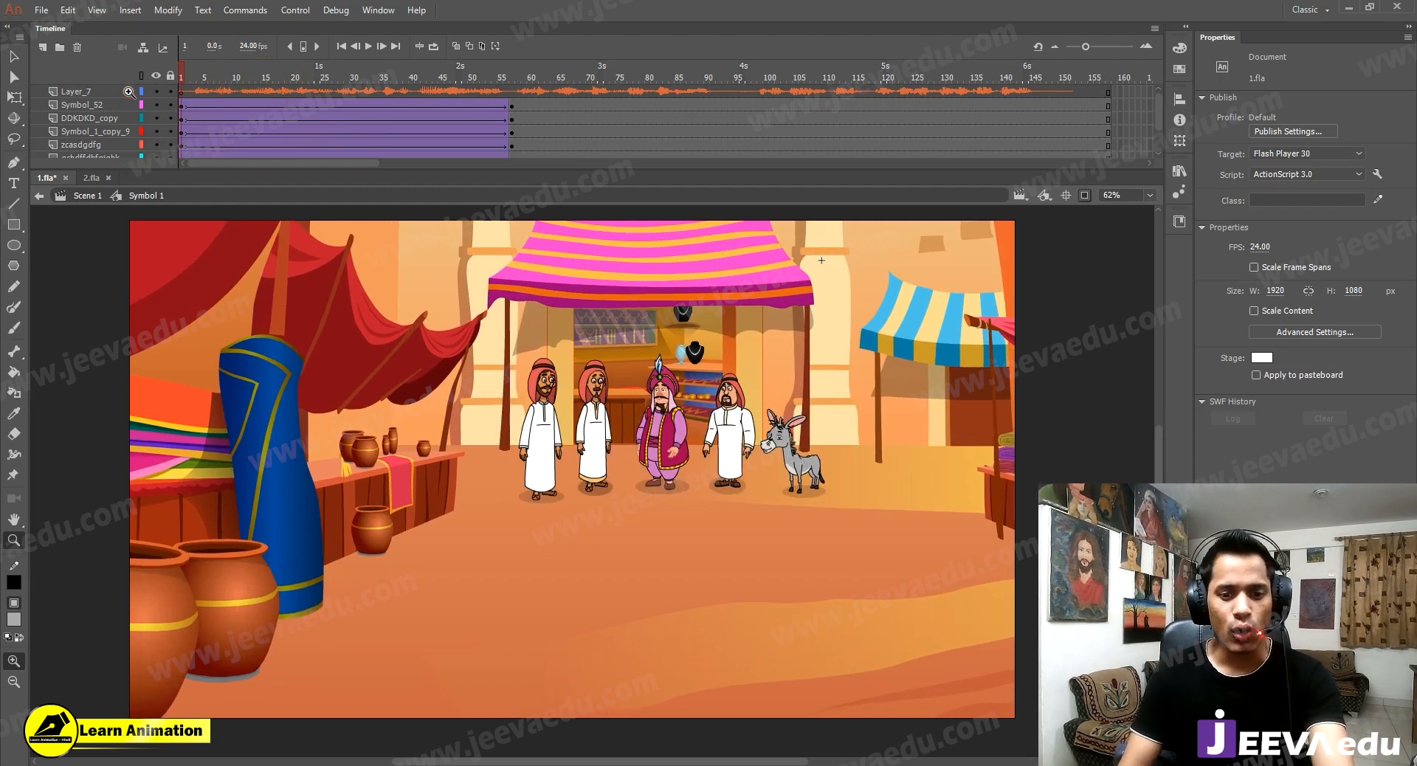
{"action": "key", "text": "Return"}
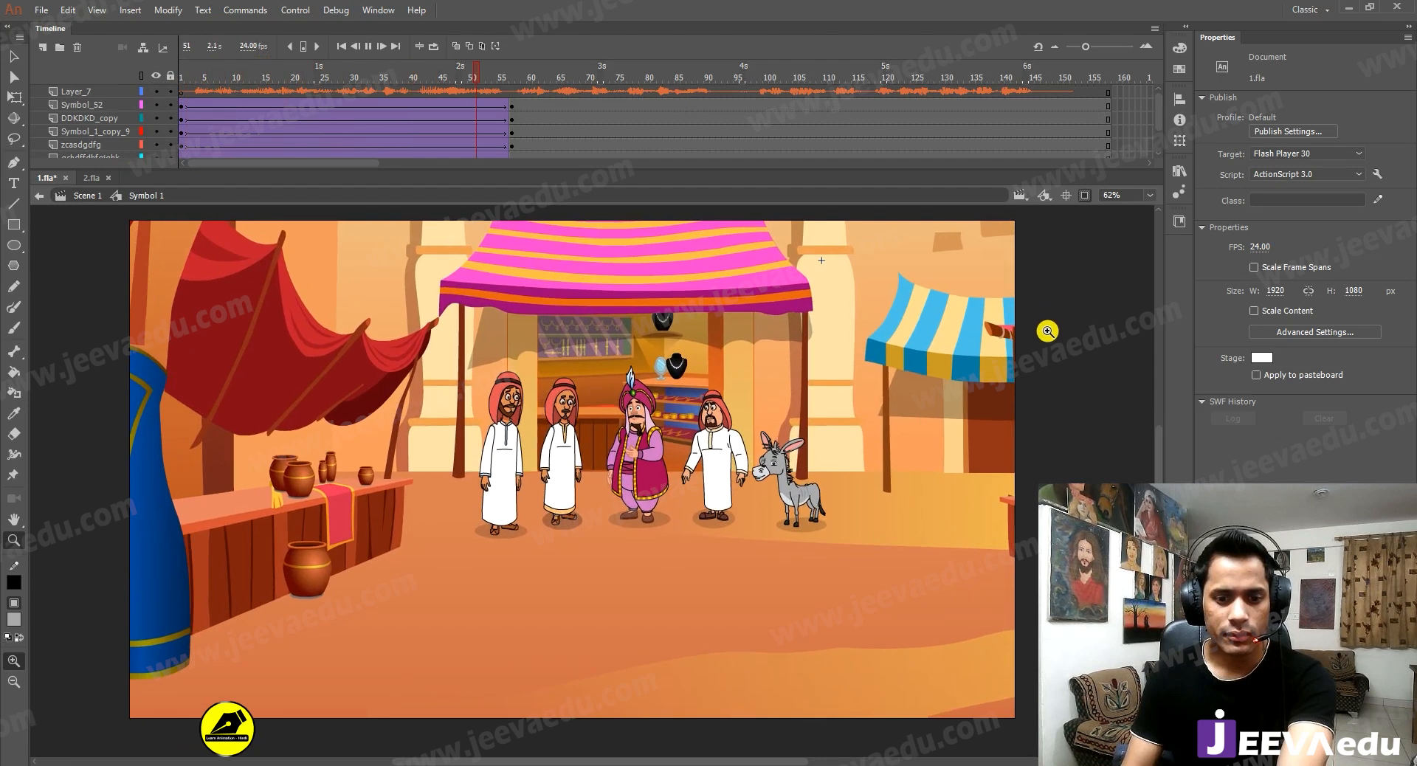
{"action": "key", "text": "Return"}
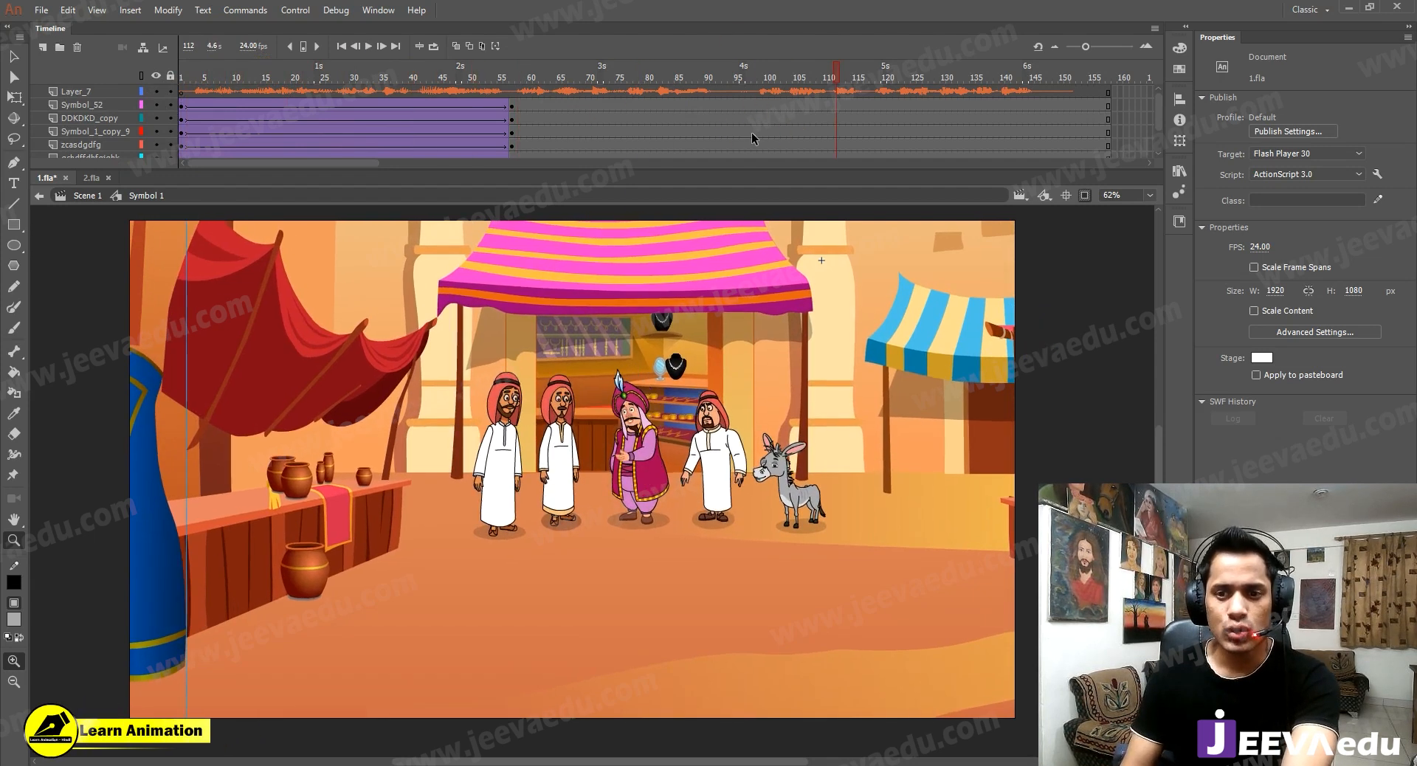
Insert keyframes on all artwork layers at frame 98 and at frame 58.
{"action": "left_click", "coordinate": [745, 113]}
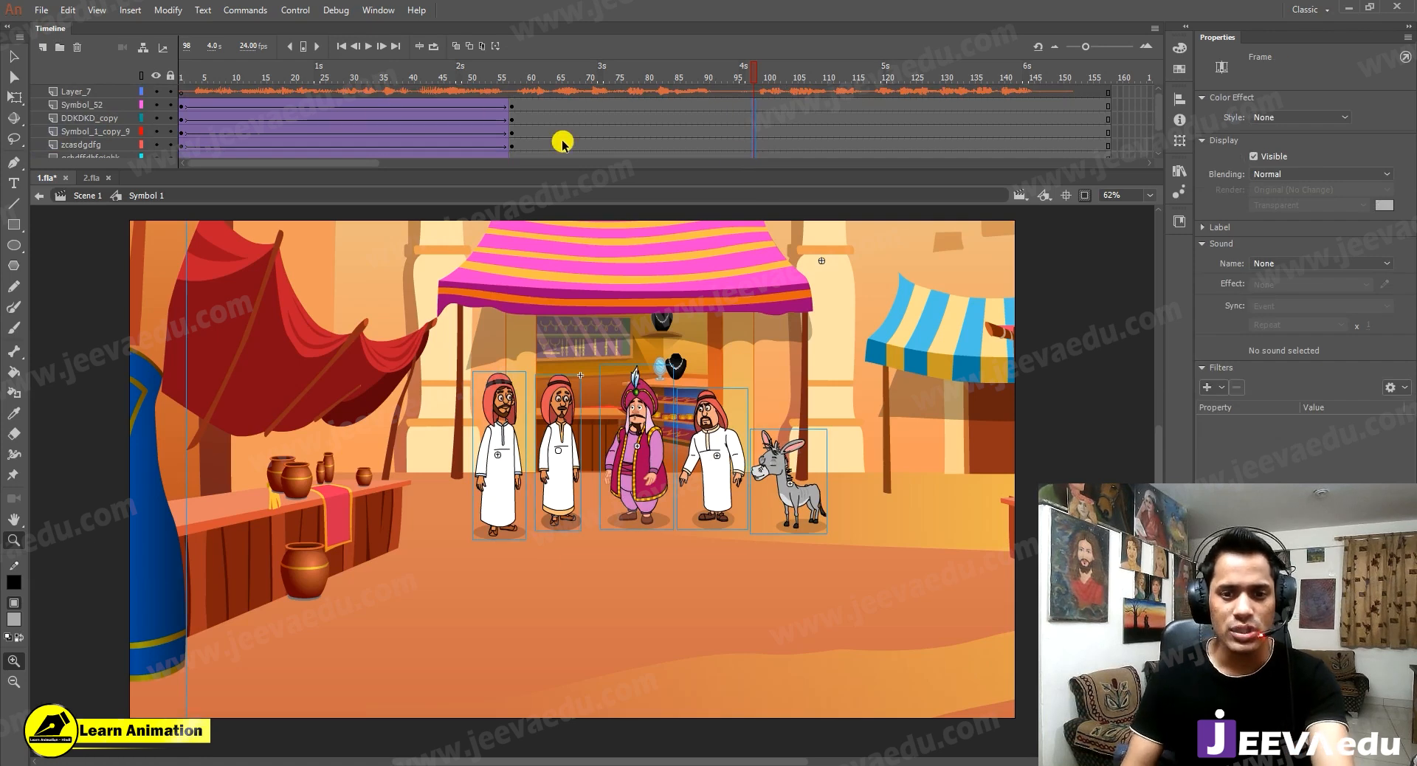
{"action": "key", "text": "F6"}
{"action": "left_click_drag", "start_coordinate": [517, 158], "coordinate": [518, 181]}
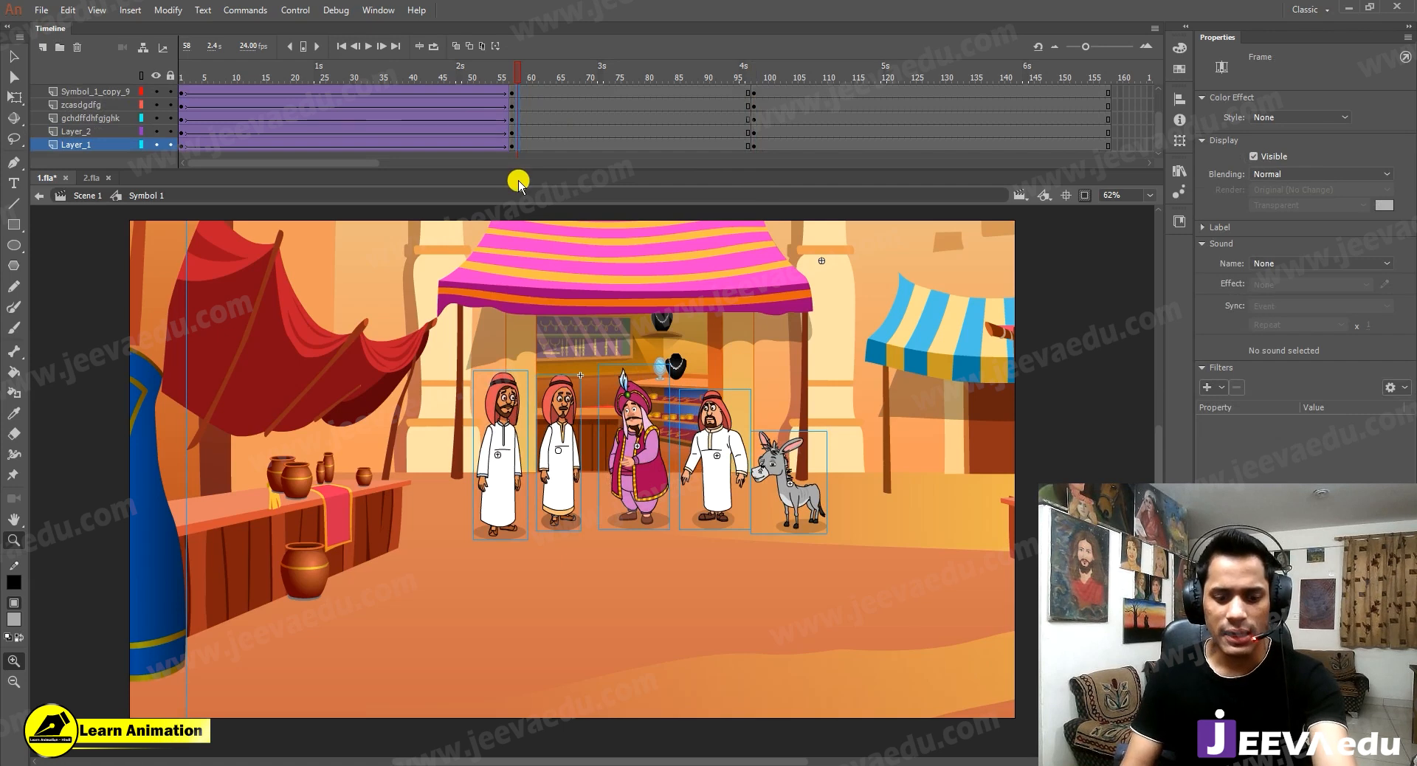
{"action": "scroll", "coordinate": [546, 111], "scroll_direction": "up", "scroll_amount": 1}
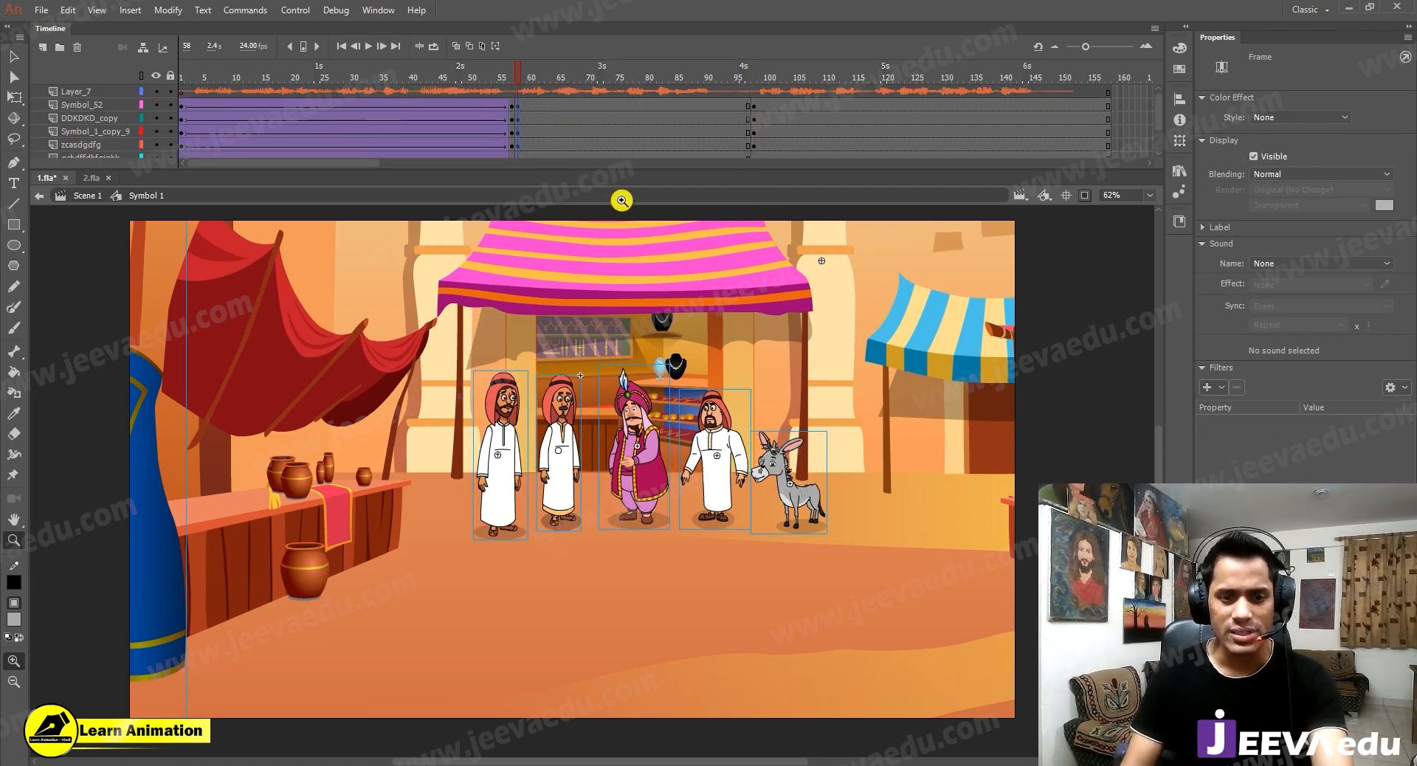
Inspect the merchant, the man beside him and the donkey between frames 67 and 90.
{"action": "left_click", "coordinate": [570, 77]}
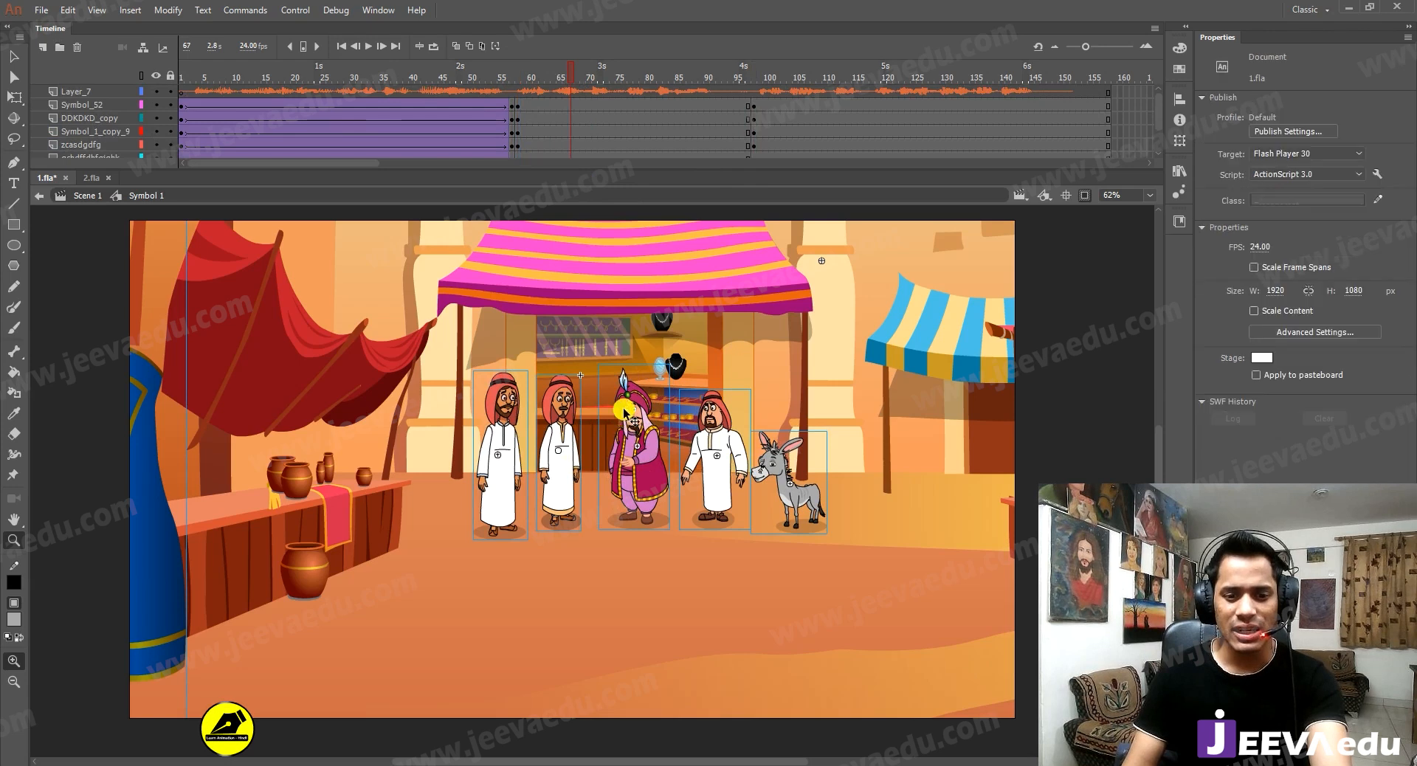
{"action": "key", "text": "v"}
{"action": "left_click", "coordinate": [644, 451]}
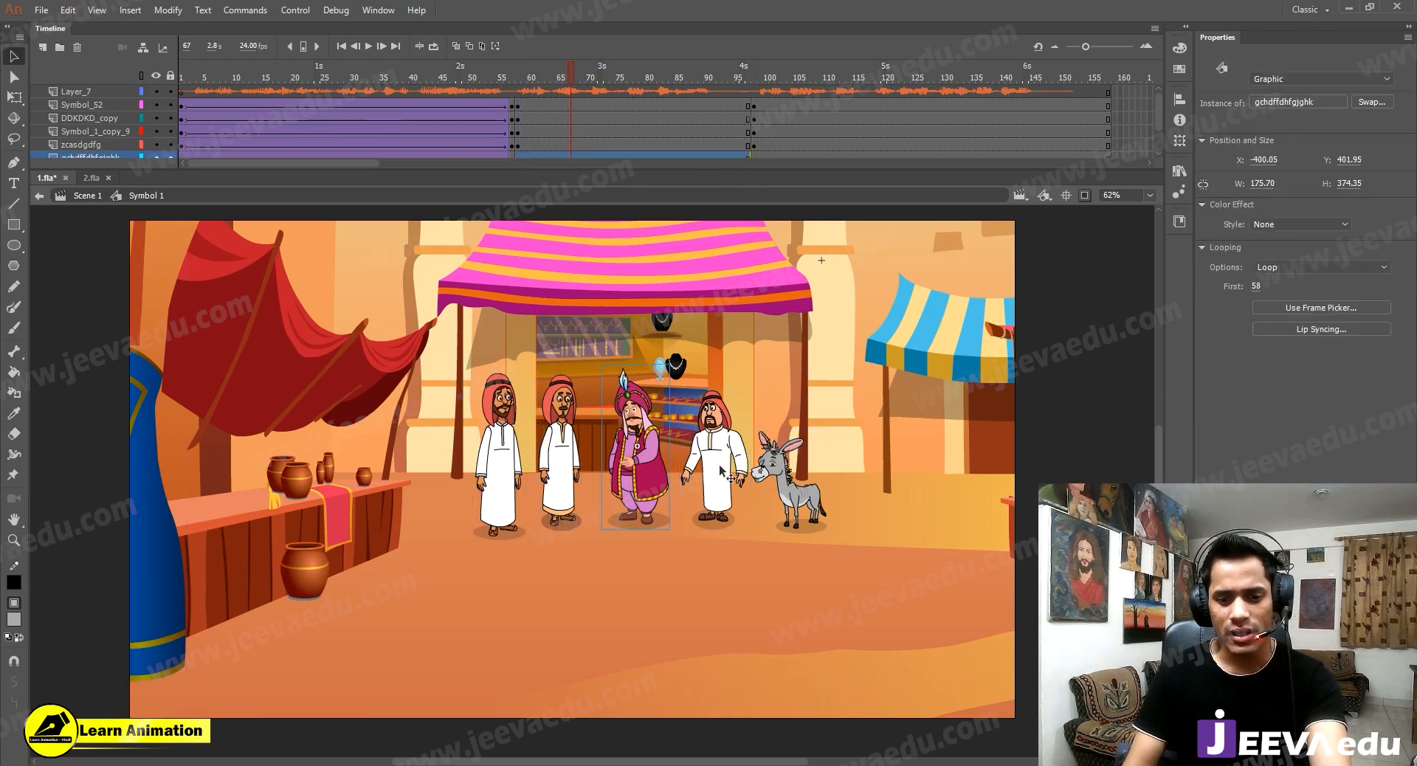
{"action": "left_click", "coordinate": [719, 465], "text": "shift"}
{"action": "left_click", "coordinate": [767, 471], "text": "shift"}
{"action": "left_click_drag", "start_coordinate": [563, 70], "coordinate": [705, 69]}
{"action": "left_click", "coordinate": [618, 153]}
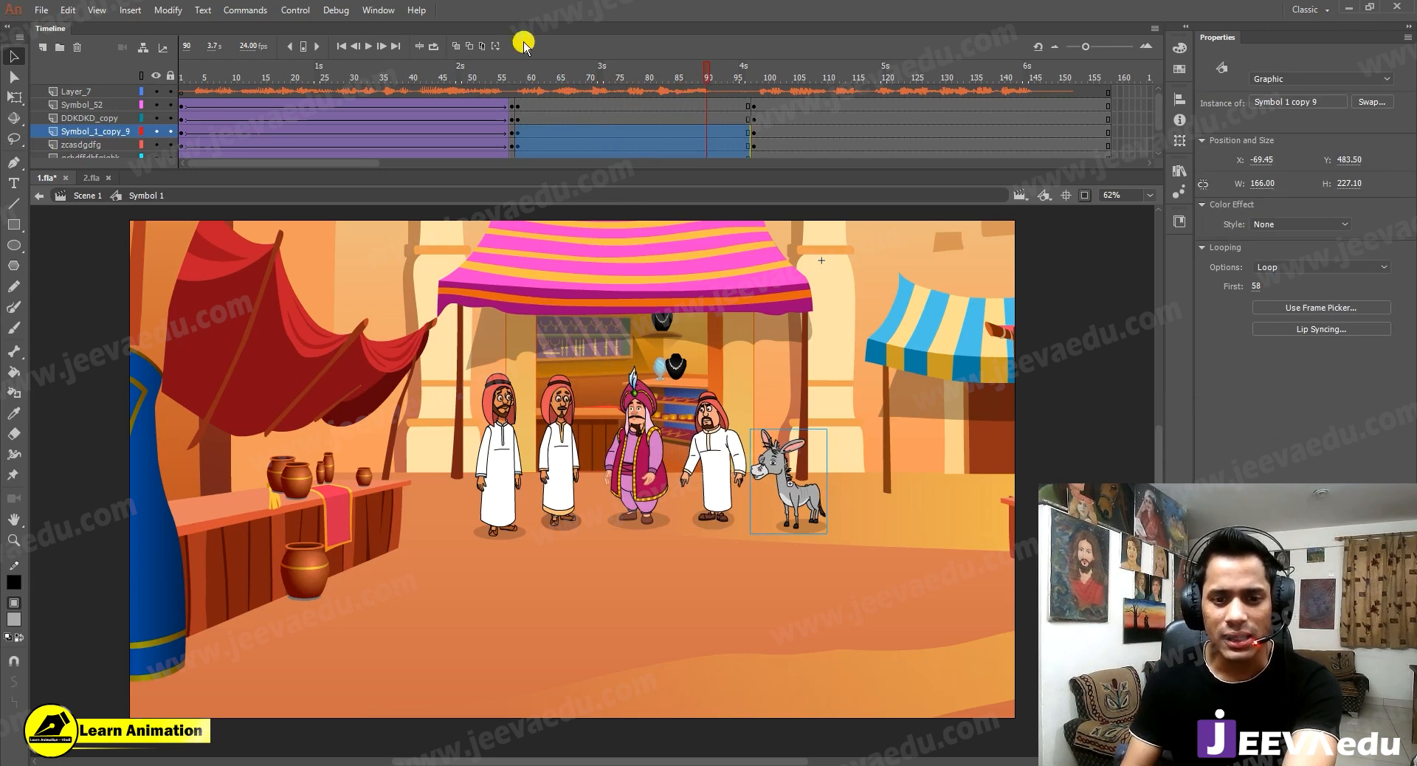
Examine the donkey up close while playing the shot from about frame 60.
{"action": "key", "text": "z"}
{"action": "left_click_drag", "start_coordinate": [715, 392], "coordinate": [826, 505]}
{"action": "left_click_drag", "start_coordinate": [757, 563], "coordinate": [750, 401]}
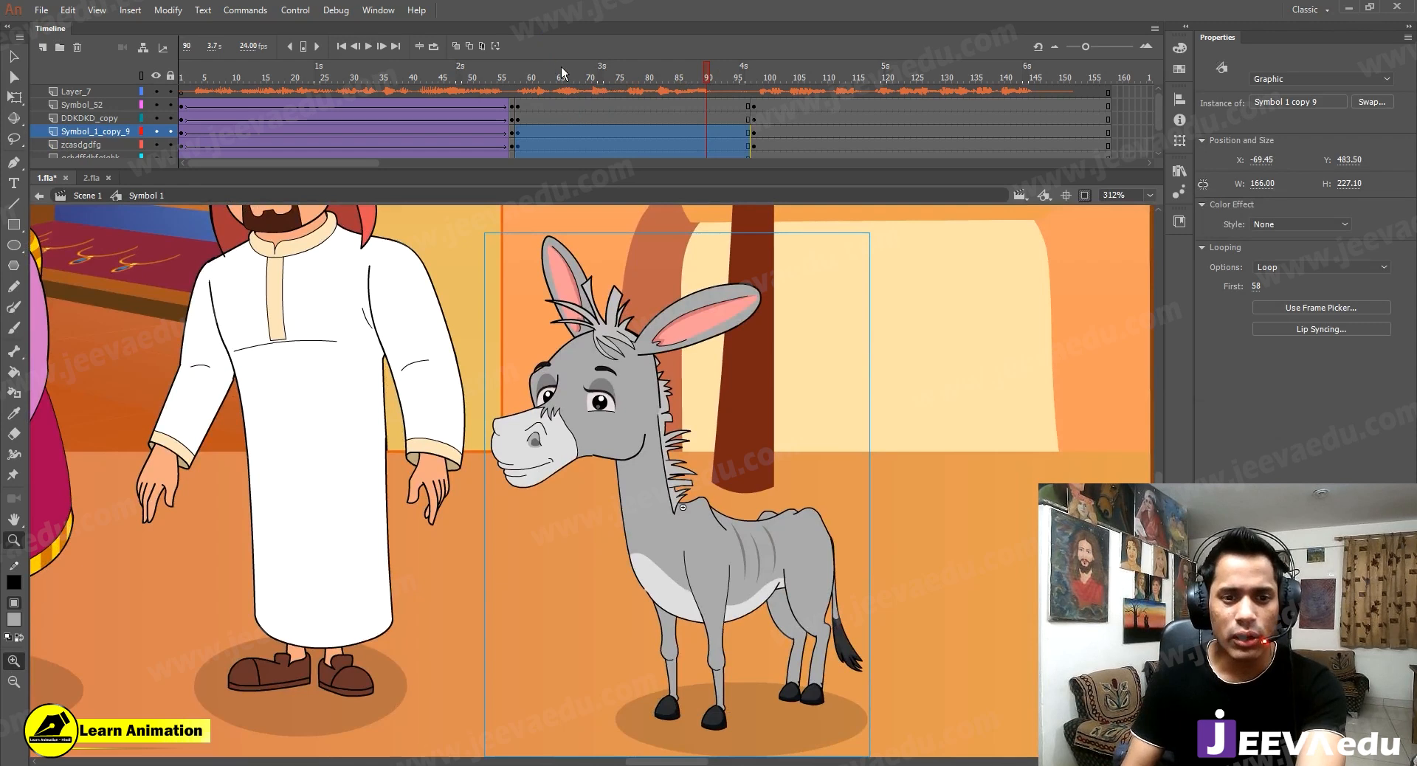
{"action": "left_click", "coordinate": [529, 101]}
{"action": "key", "text": "Return"}
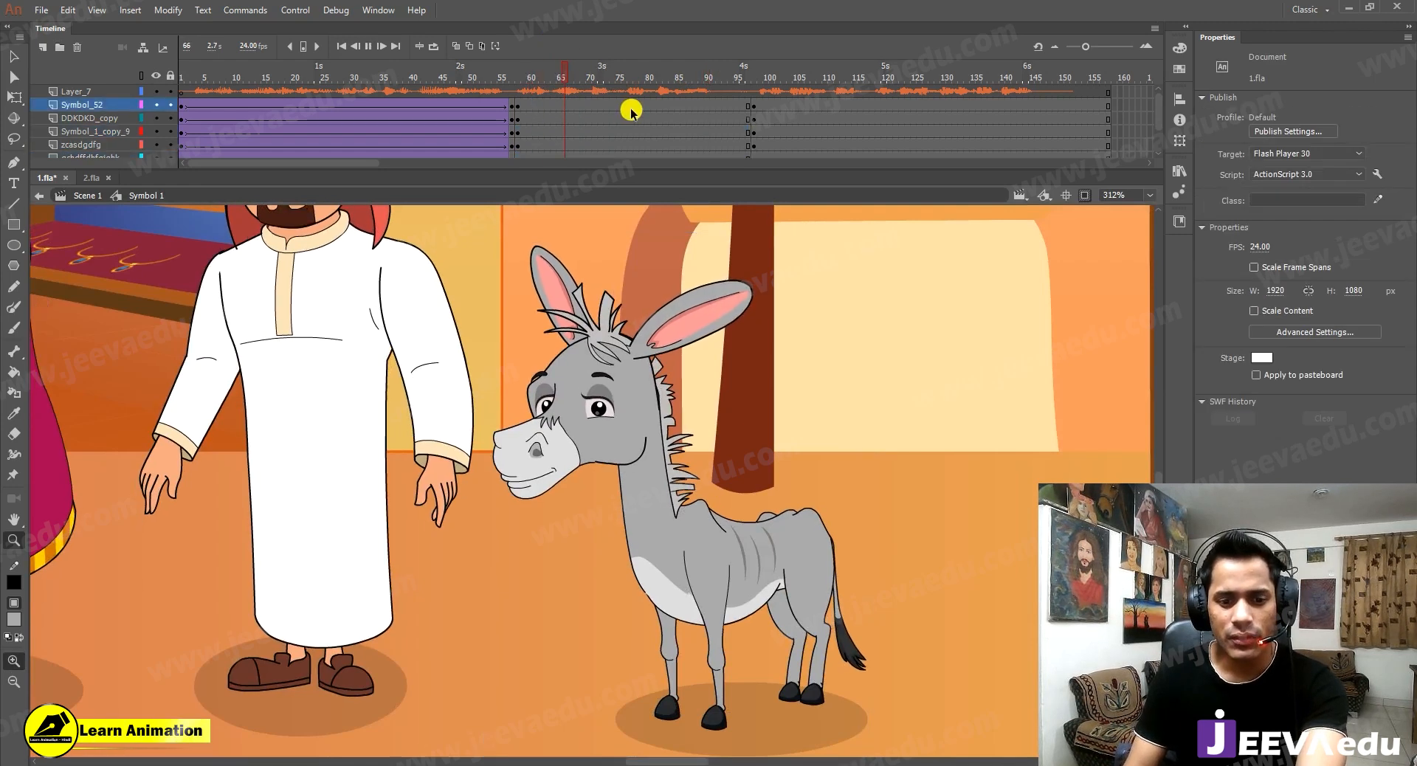
{"action": "key", "text": "Return"}
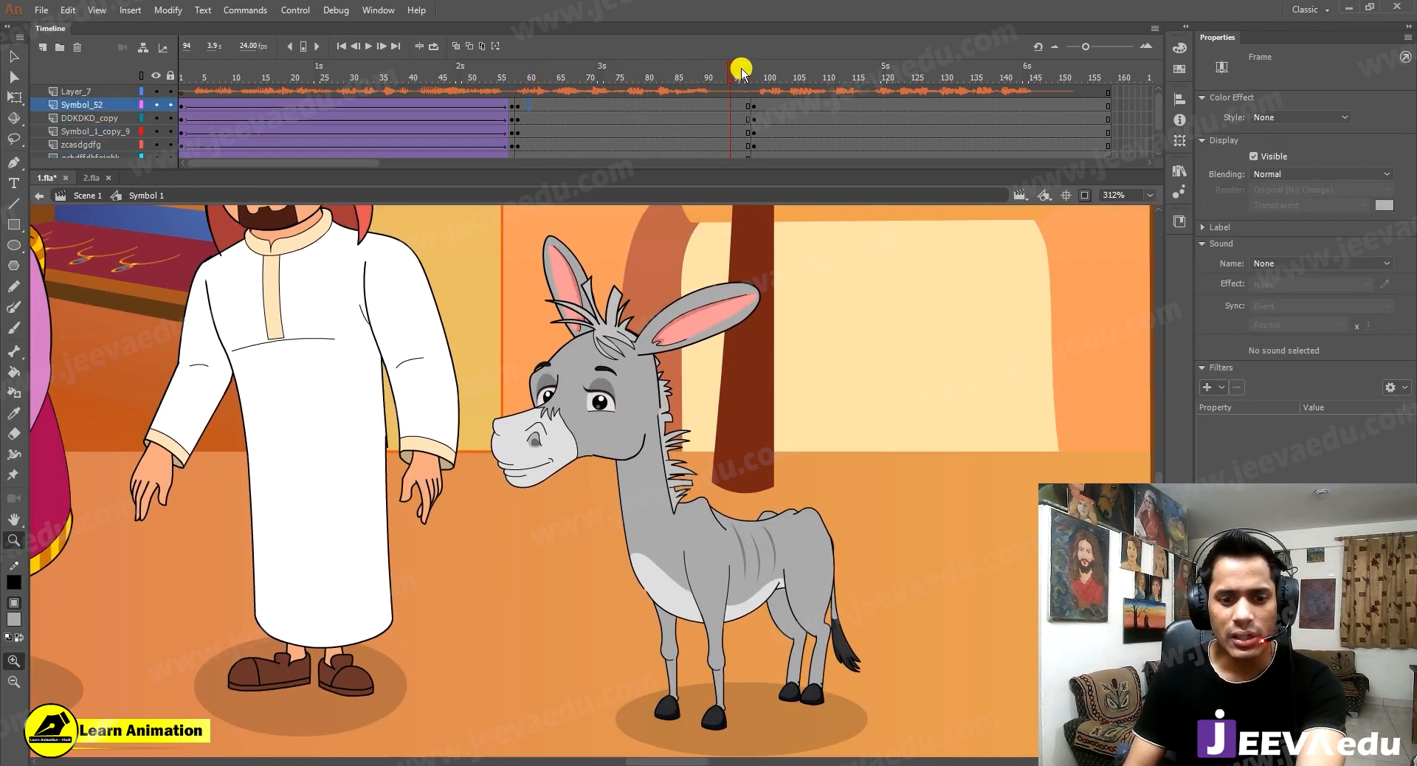
{"action": "left_click", "coordinate": [702, 63]}
Examine the two leftmost men up close, play the shot from about frame 58, and return to viewing the whole stage.
{"action": "left_click", "coordinate": [502, 389], "text": "alt"}
{"action": "left_click_drag", "start_coordinate": [528, 496], "coordinate": [722, 511]}
{"action": "left_click_drag", "start_coordinate": [300, 262], "coordinate": [558, 515]}
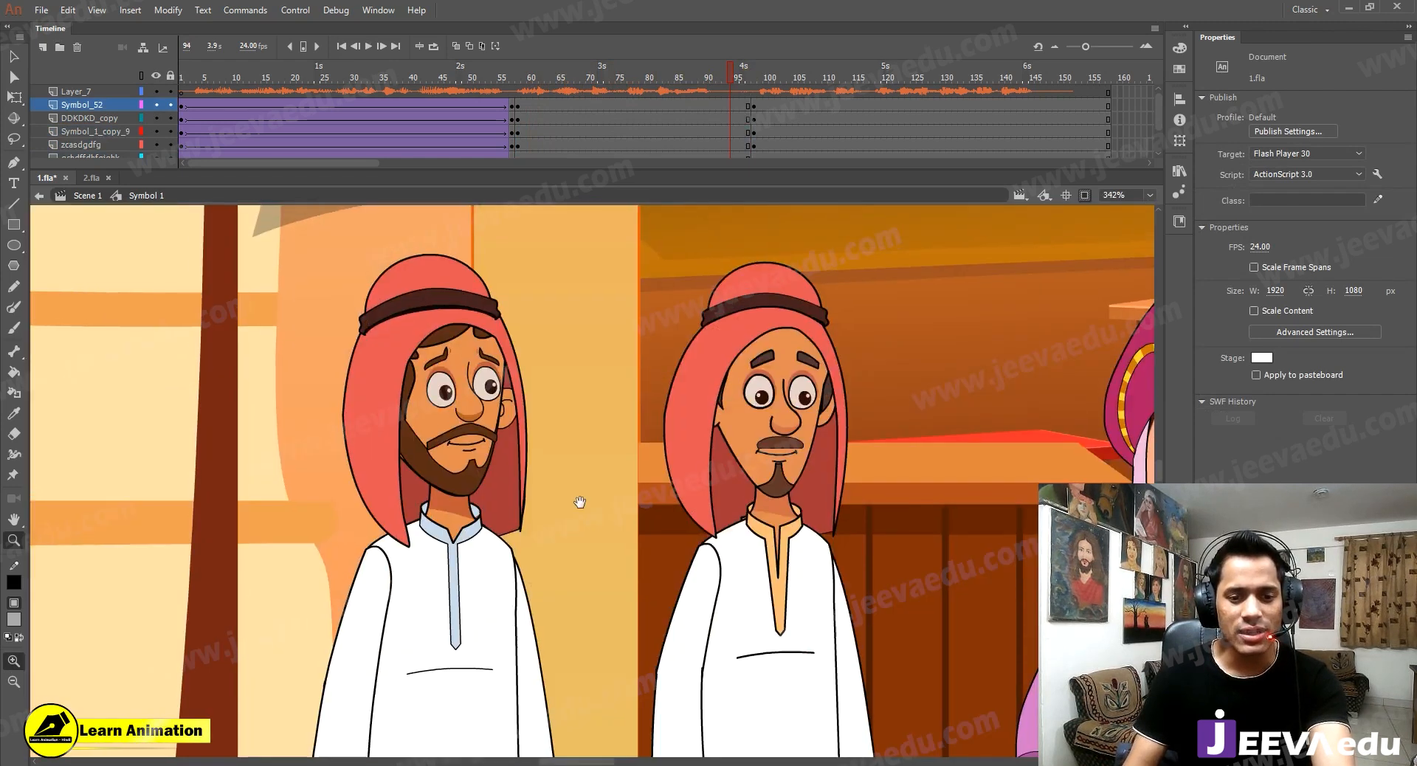
{"action": "left_click_drag", "start_coordinate": [666, 78], "coordinate": [519, 114]}
{"action": "key", "text": "Return"}
{"action": "key", "text": "Return"}
{"action": "left_click", "coordinate": [671, 439], "text": "alt"}
{"action": "left_click", "coordinate": [671, 438], "text": "alt"}
{"action": "left_click_drag", "start_coordinate": [685, 509], "coordinate": [655, 390]}
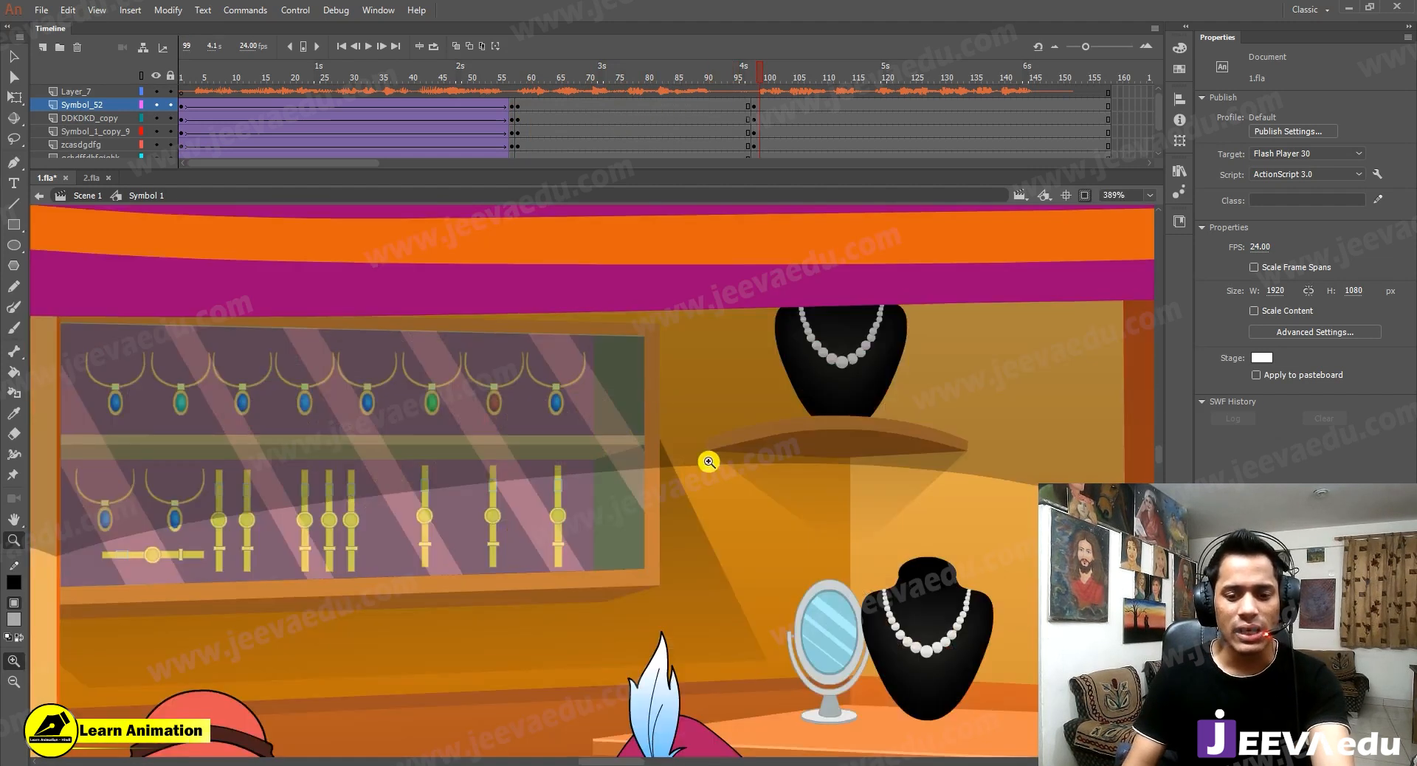
{"action": "left_click", "coordinate": [707, 462], "text": "alt"}
{"action": "left_click", "coordinate": [687, 472], "text": "alt"}
{"action": "left_click", "coordinate": [679, 473], "text": "alt"}
{"action": "left_click_drag", "start_coordinate": [682, 505], "coordinate": [723, 394]}
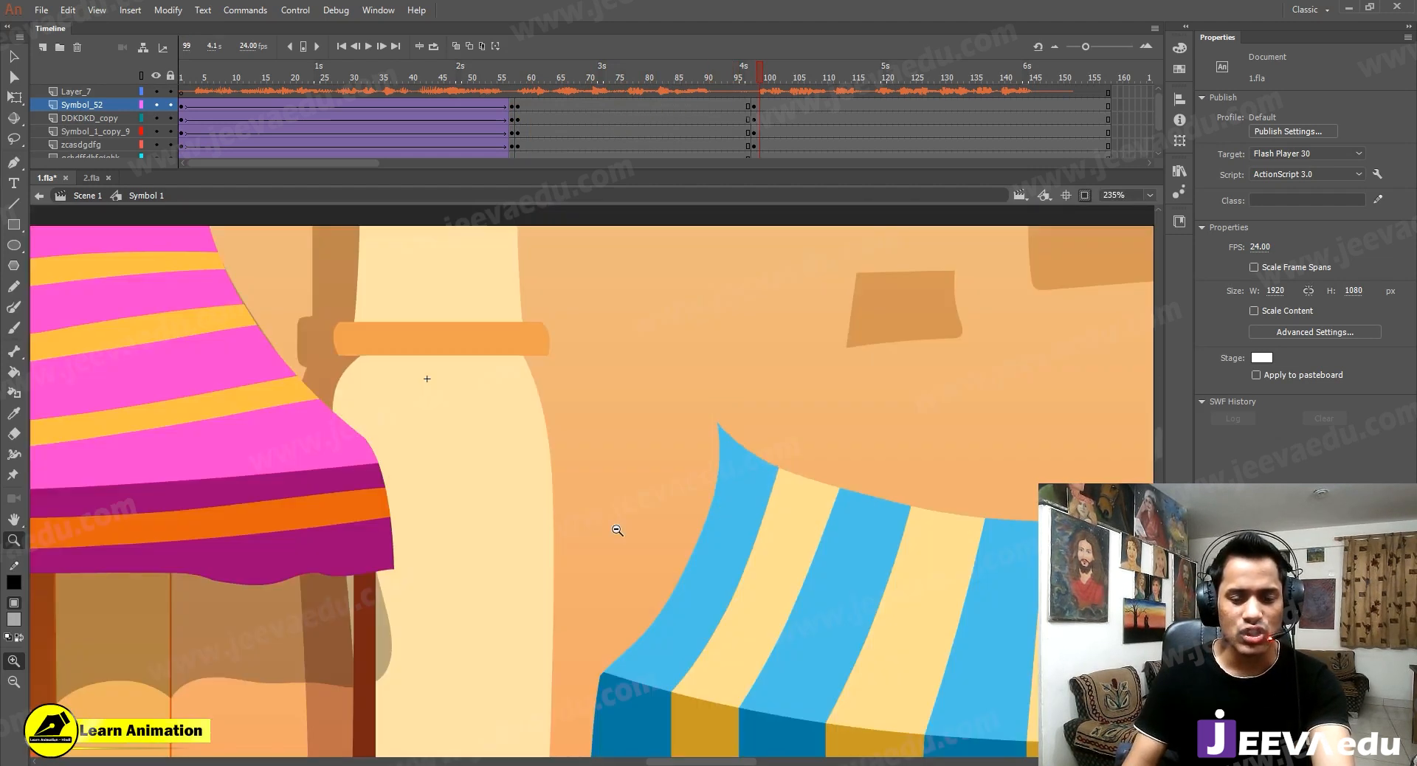
{"action": "left_click", "coordinate": [617, 528], "text": "alt"}
{"action": "left_click", "coordinate": [611, 524], "text": "alt"}
{"action": "left_click", "coordinate": [582, 533], "text": "alt"}
{"action": "left_click_drag", "start_coordinate": [515, 555], "coordinate": [767, 484]}
{"action": "left_click", "coordinate": [695, 442]}
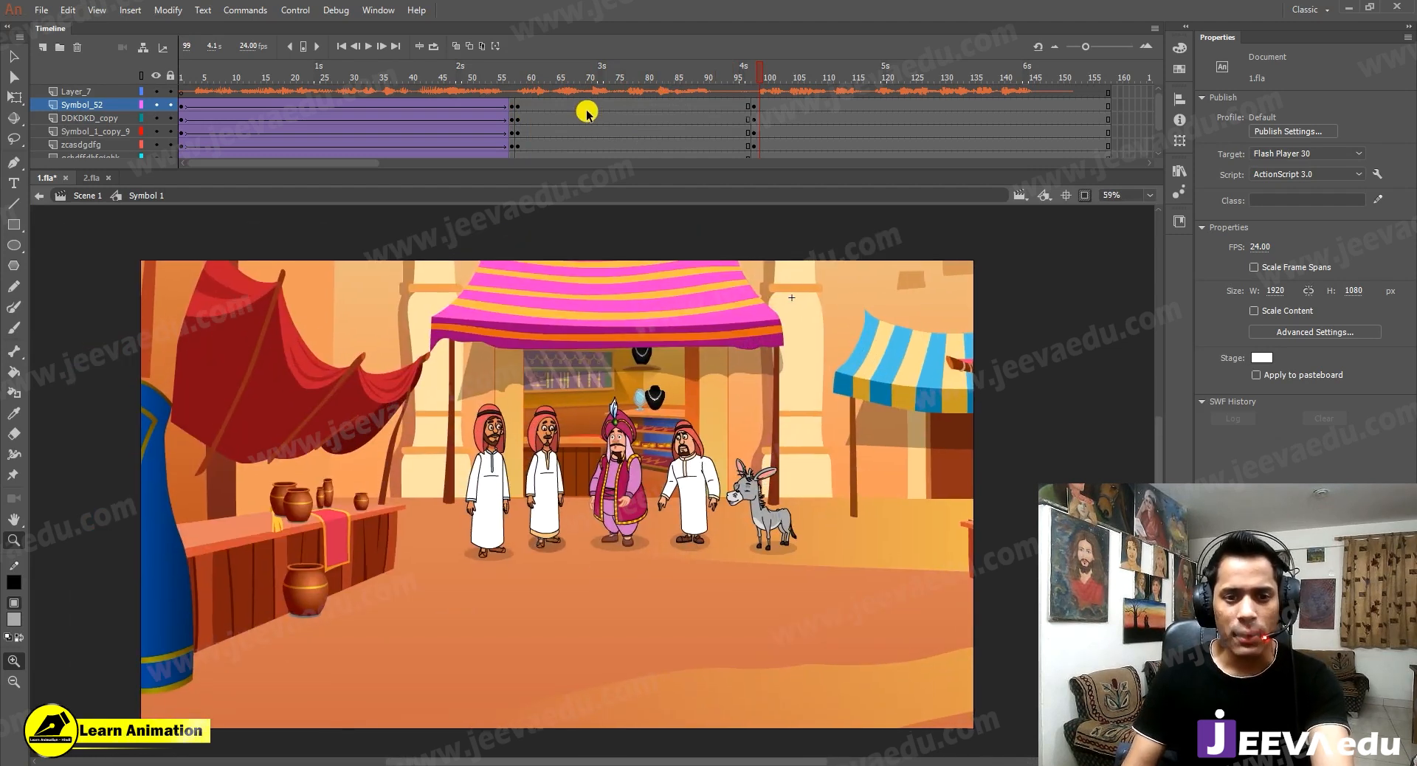
Select the artwork on all layers at frame 58 and scale it up repeatedly to about 16287 px wide, keeping the donkey on stage.
{"action": "key", "text": "v"}
{"action": "left_click_drag", "start_coordinate": [600, 104], "coordinate": [619, 210]}
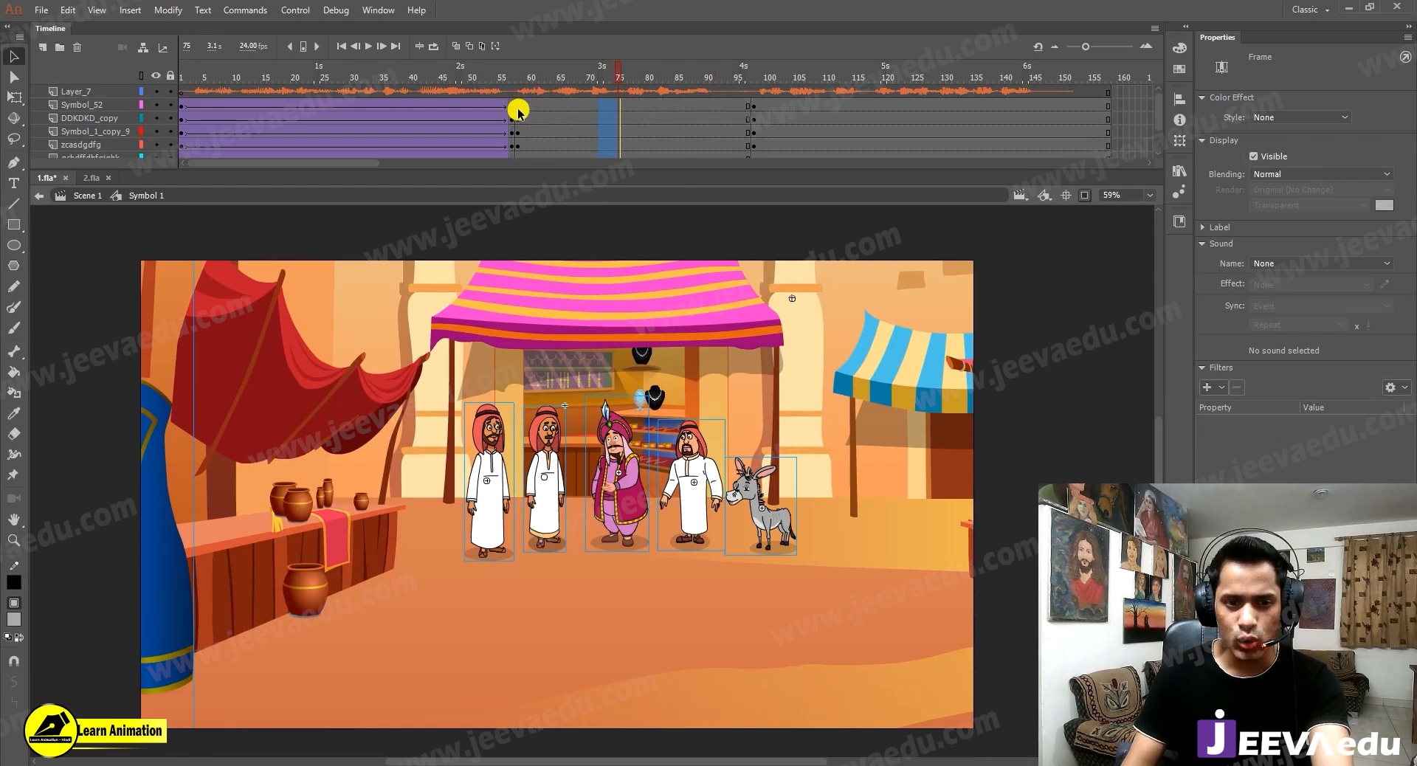
{"action": "left_click_drag", "start_coordinate": [518, 161], "coordinate": [518, 161]}
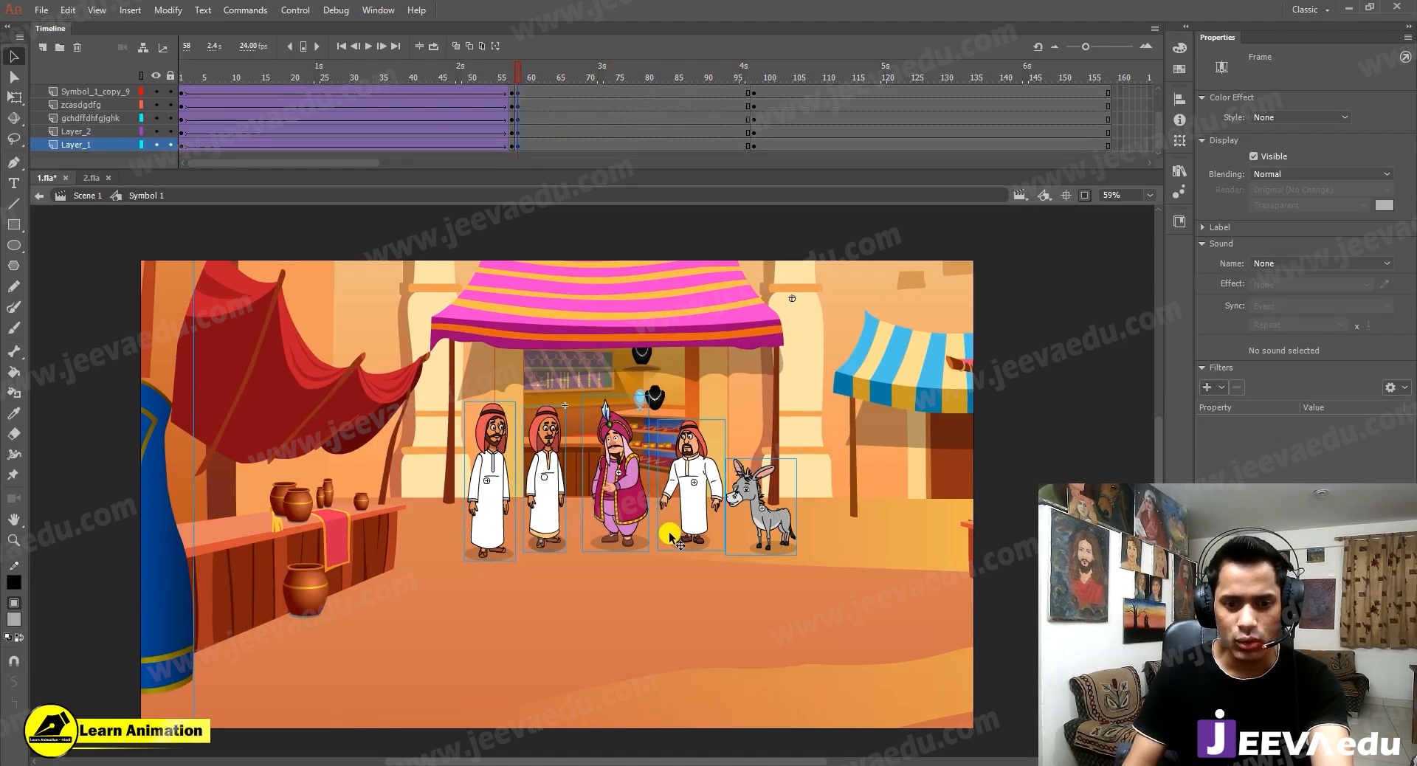
{"action": "key", "text": "ctrl+alt+s"}
{"action": "key", "text": "Return"}
{"action": "key", "text": "ctrl+alt+s"}
{"action": "key", "text": "Return"}
{"action": "key", "text": "ctrl+alt+s"}
{"action": "key", "text": "Return"}
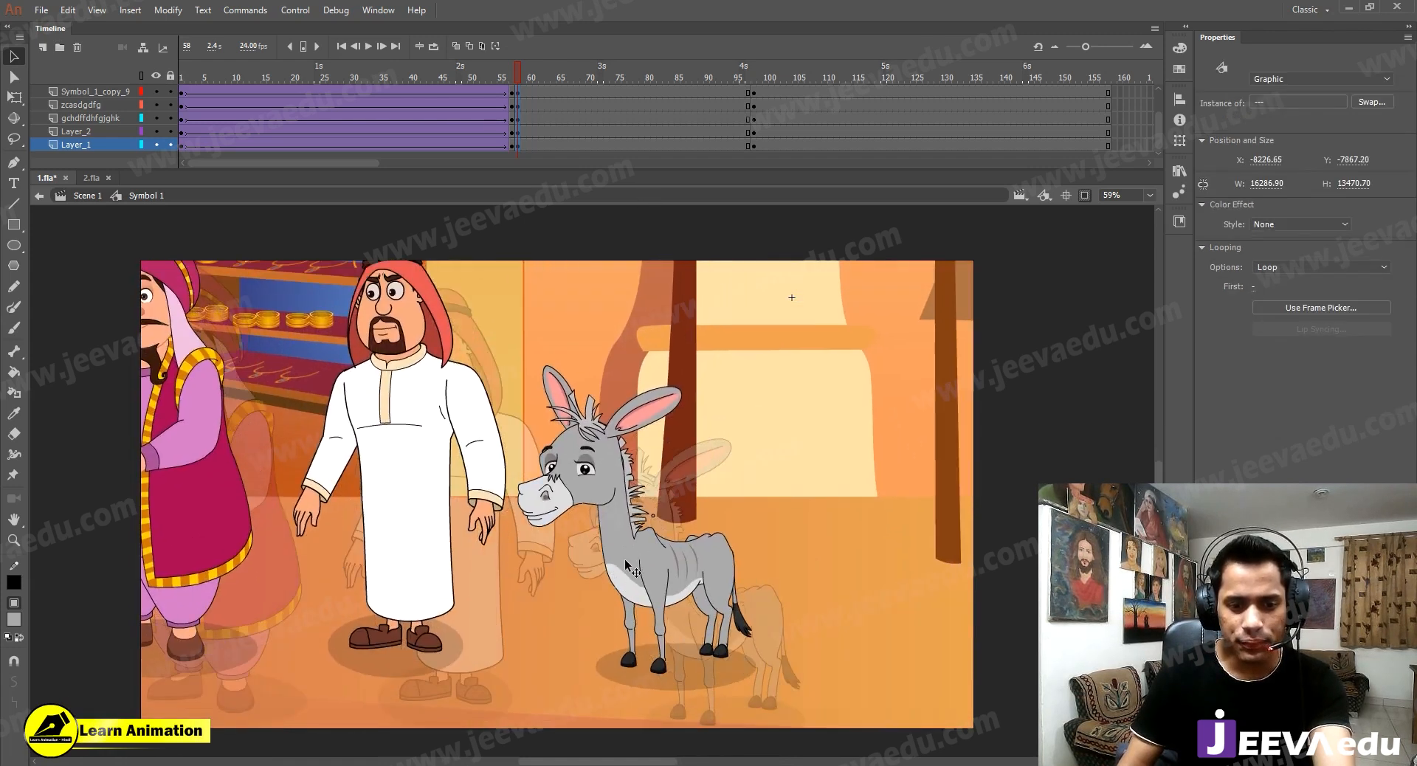
Enlarge all the artwork further to about 36645 px wide and place the donkey's head and neck centrally on the stage.
{"action": "key", "text": "ctrl+alt+s"}
{"action": "key", "text": "Return"}
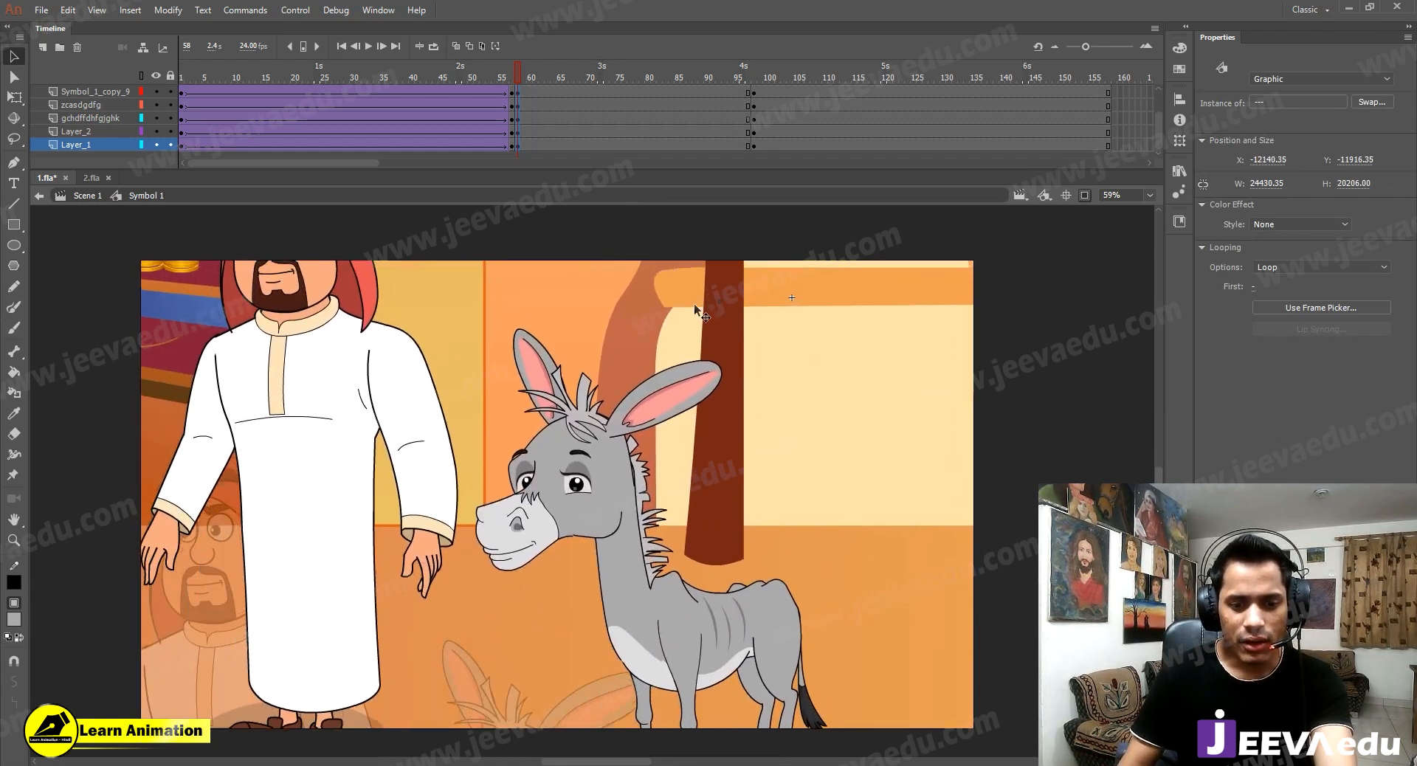
{"action": "left_click", "coordinate": [691, 303]}
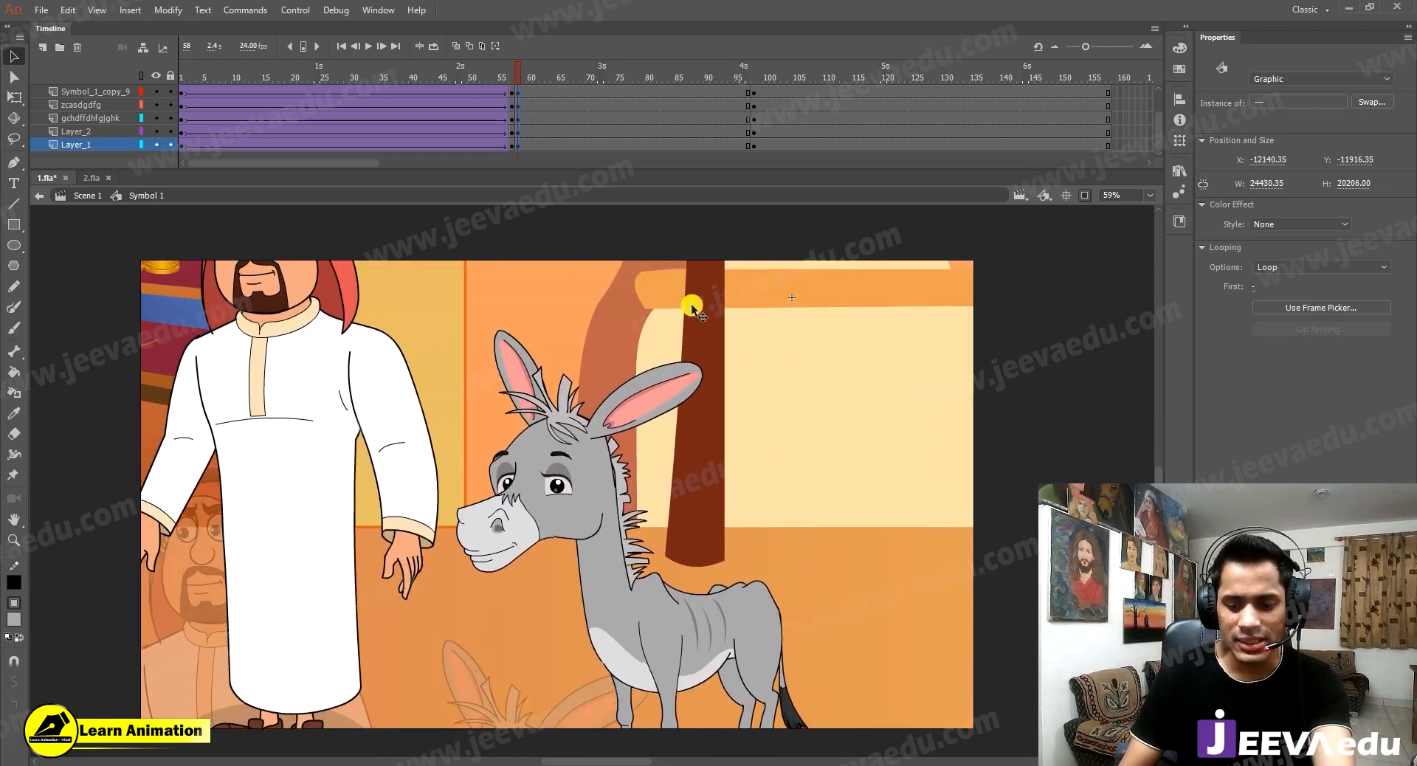
{"action": "key", "text": "ctrl+alt+s"}
{"action": "key", "text": "Return"}
{"action": "left_click_drag", "start_coordinate": [686, 612], "coordinate": [679, 525]}
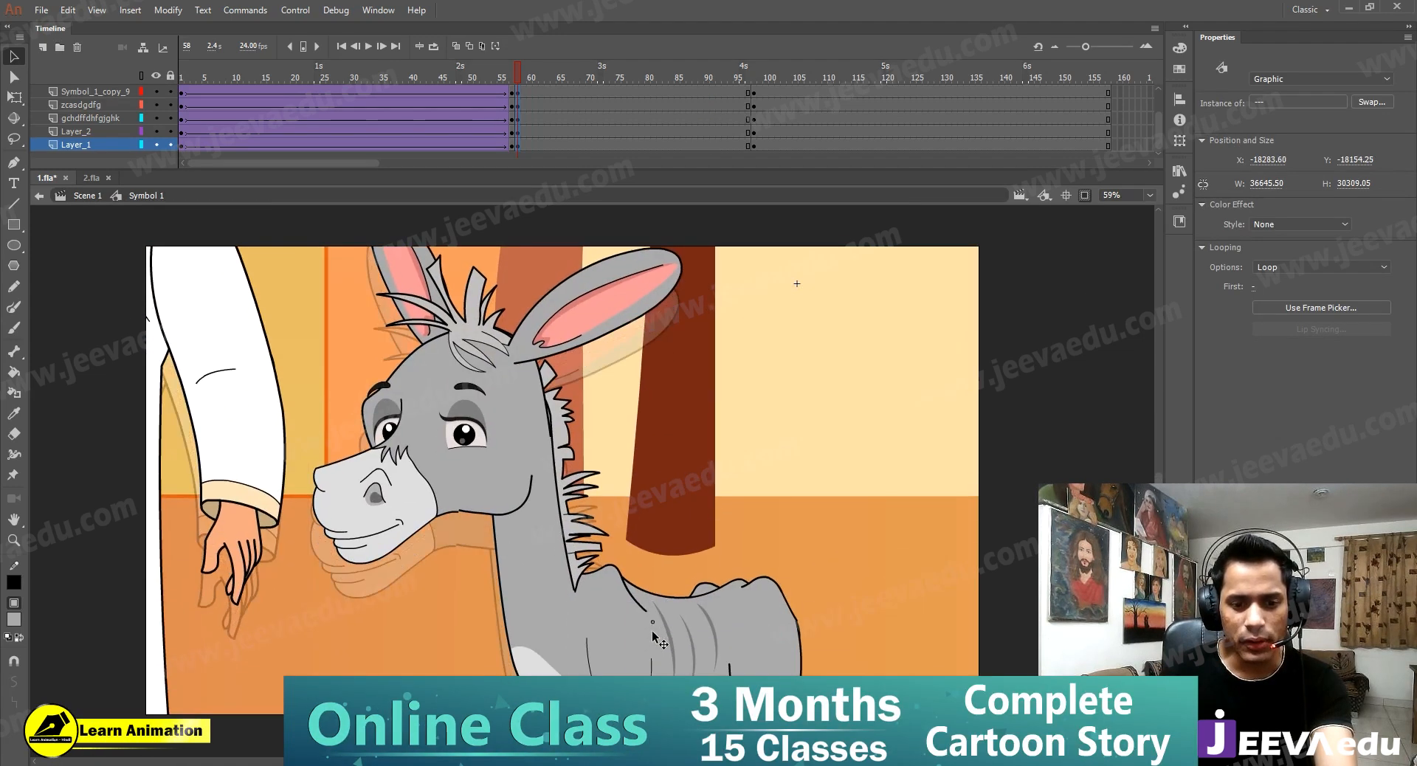
{"action": "left_click_drag", "start_coordinate": [653, 630], "coordinate": [671, 653]}
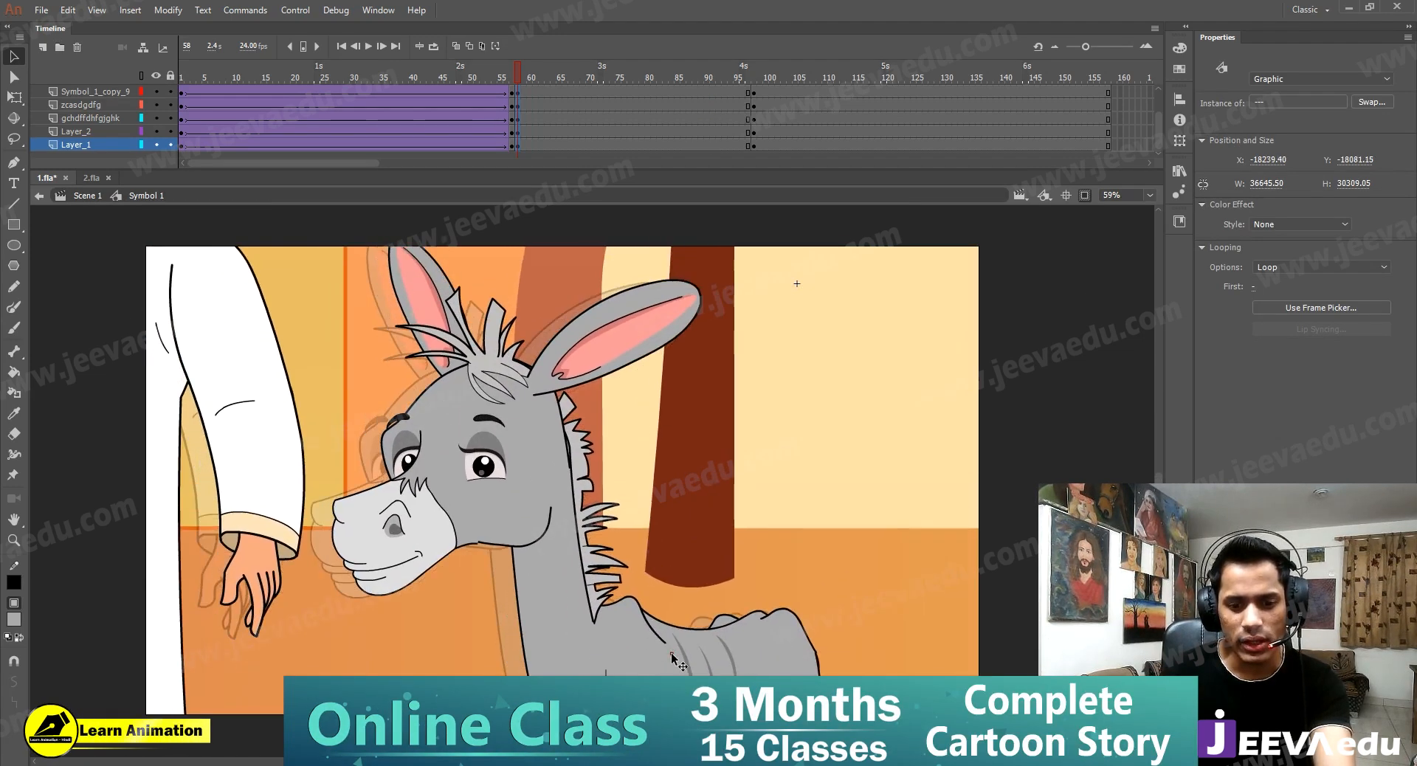
Scale all the artwork down to 80% twice and reposition it so the whole donkey fits on the stage.
{"action": "key", "text": "ctrl+alt+s"}
{"action": "type", "text": "80"}
{"action": "key", "text": "Return"}
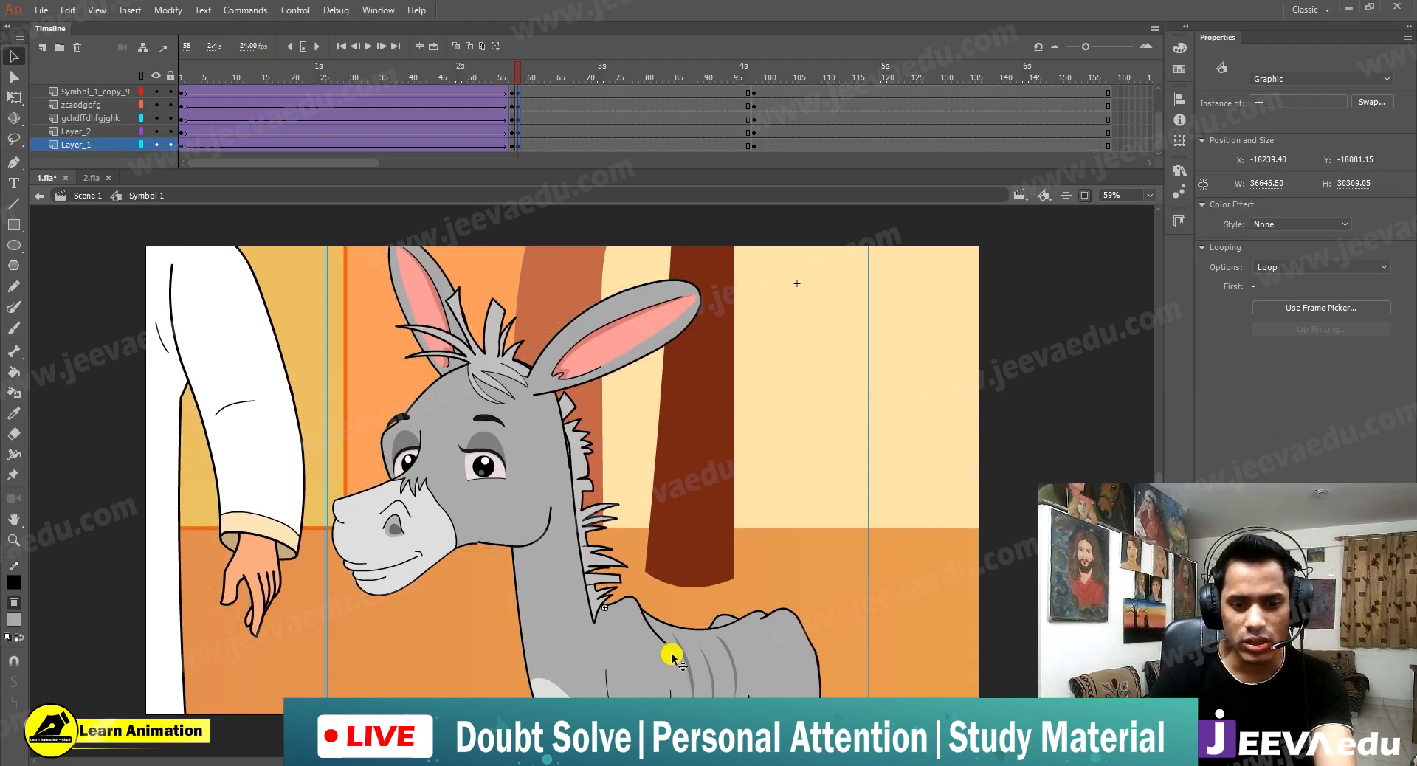
{"action": "left_click_drag", "start_coordinate": [661, 447], "coordinate": [617, 525]}
{"action": "key", "text": "ctrl+alt+s"}
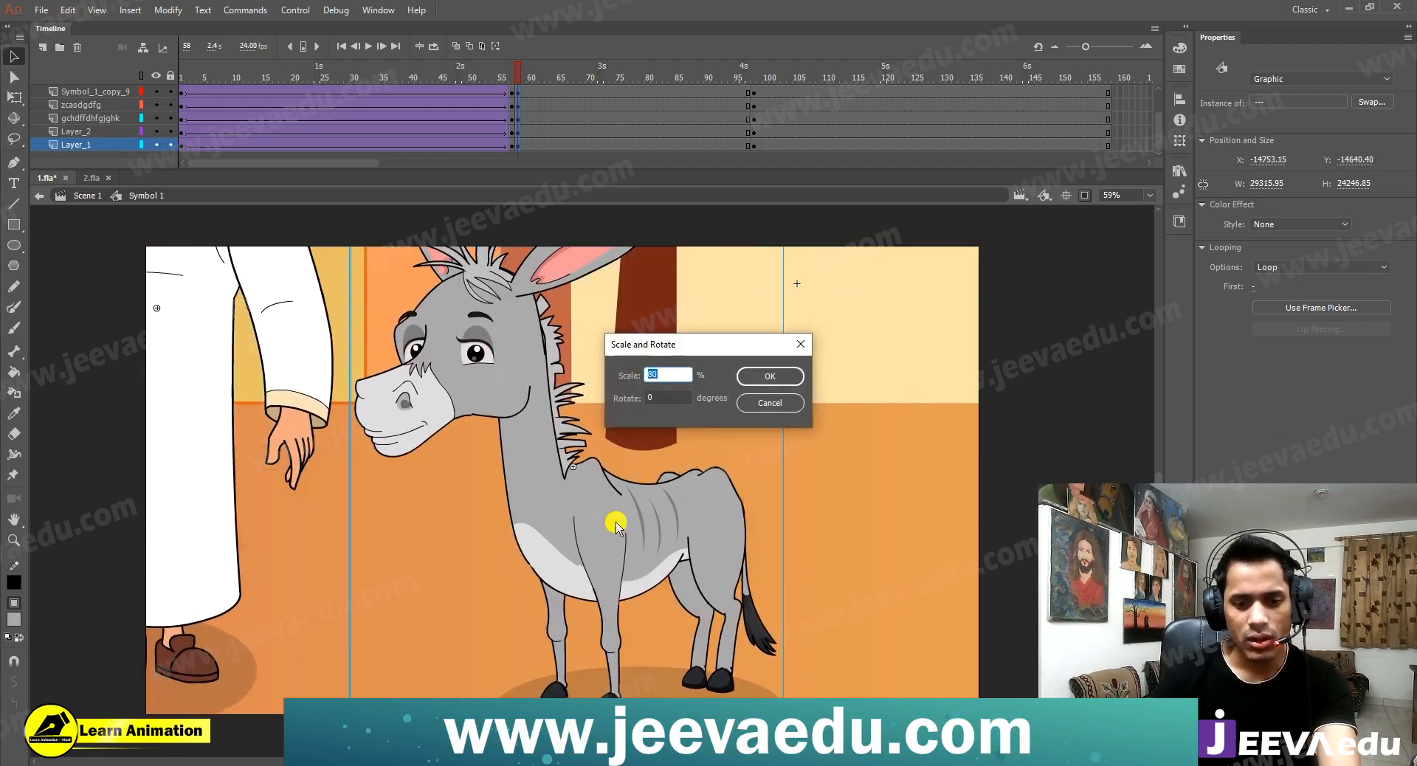
{"action": "key", "text": "Return"}
{"action": "left_click_drag", "start_coordinate": [572, 594], "coordinate": [557, 634]}
{"action": "left_click_drag", "start_coordinate": [584, 551], "coordinate": [622, 602]}
Play the donkey close-up from about frame 57 to check the framing.
{"action": "left_click", "coordinate": [512, 78]}
{"action": "key", "text": "Return"}
{"action": "key", "text": "Return"}
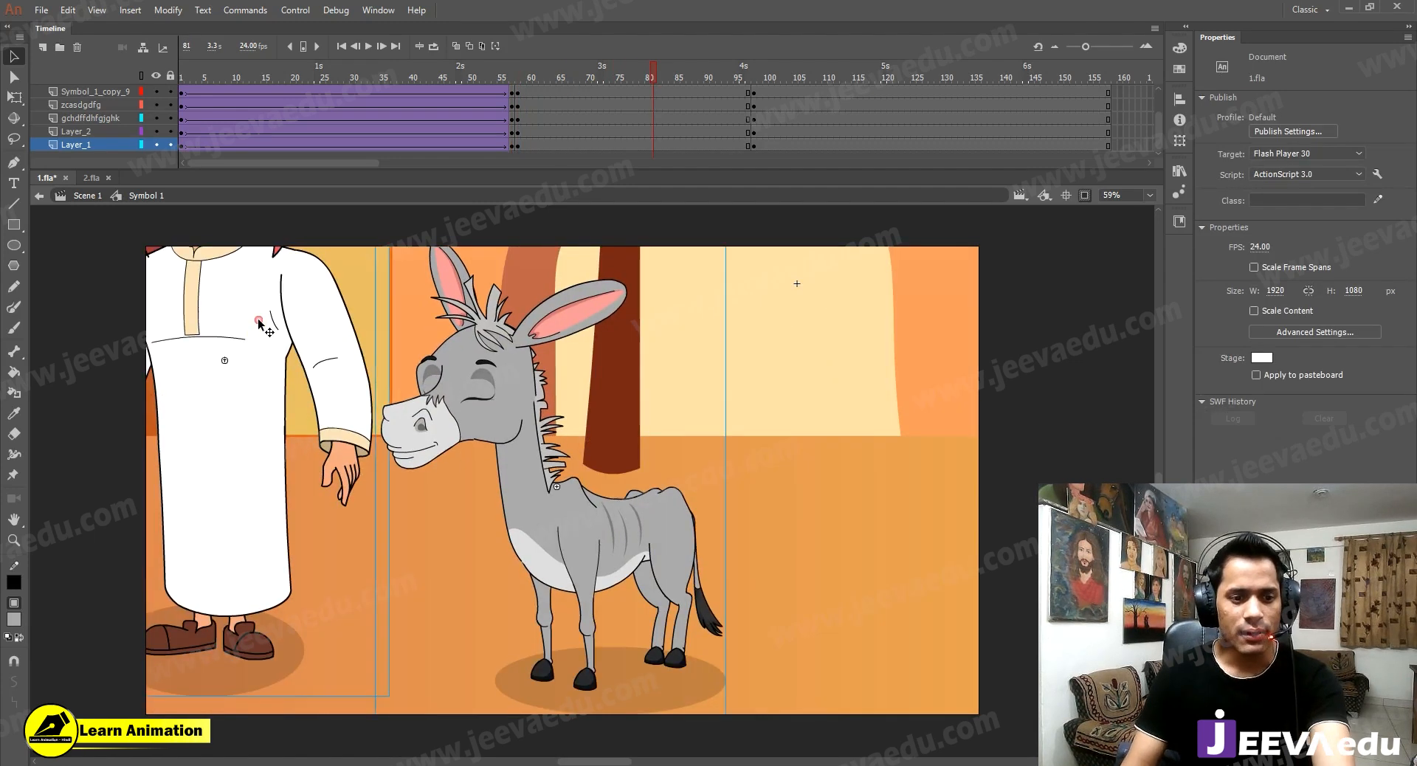
In the close-up shot at frame 62, move the standing man left and nudge the donkey slightly right to widen their gap.
{"action": "left_click_drag", "start_coordinate": [251, 469], "coordinate": [206, 448]}
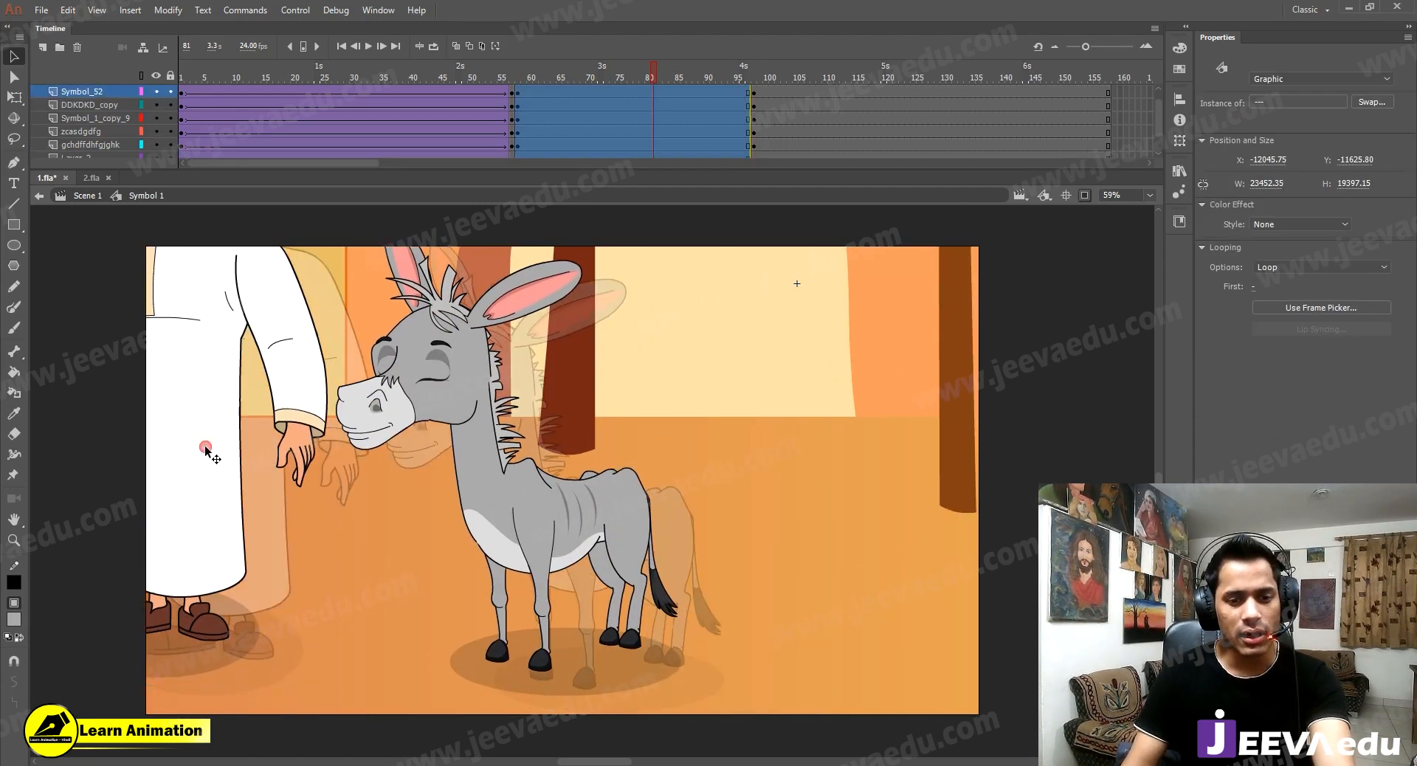
{"action": "left_click_drag", "start_coordinate": [641, 71], "coordinate": [541, 90]}
{"action": "left_click_drag", "start_coordinate": [326, 405], "coordinate": [279, 418]}
{"action": "left_click", "coordinate": [478, 420]}
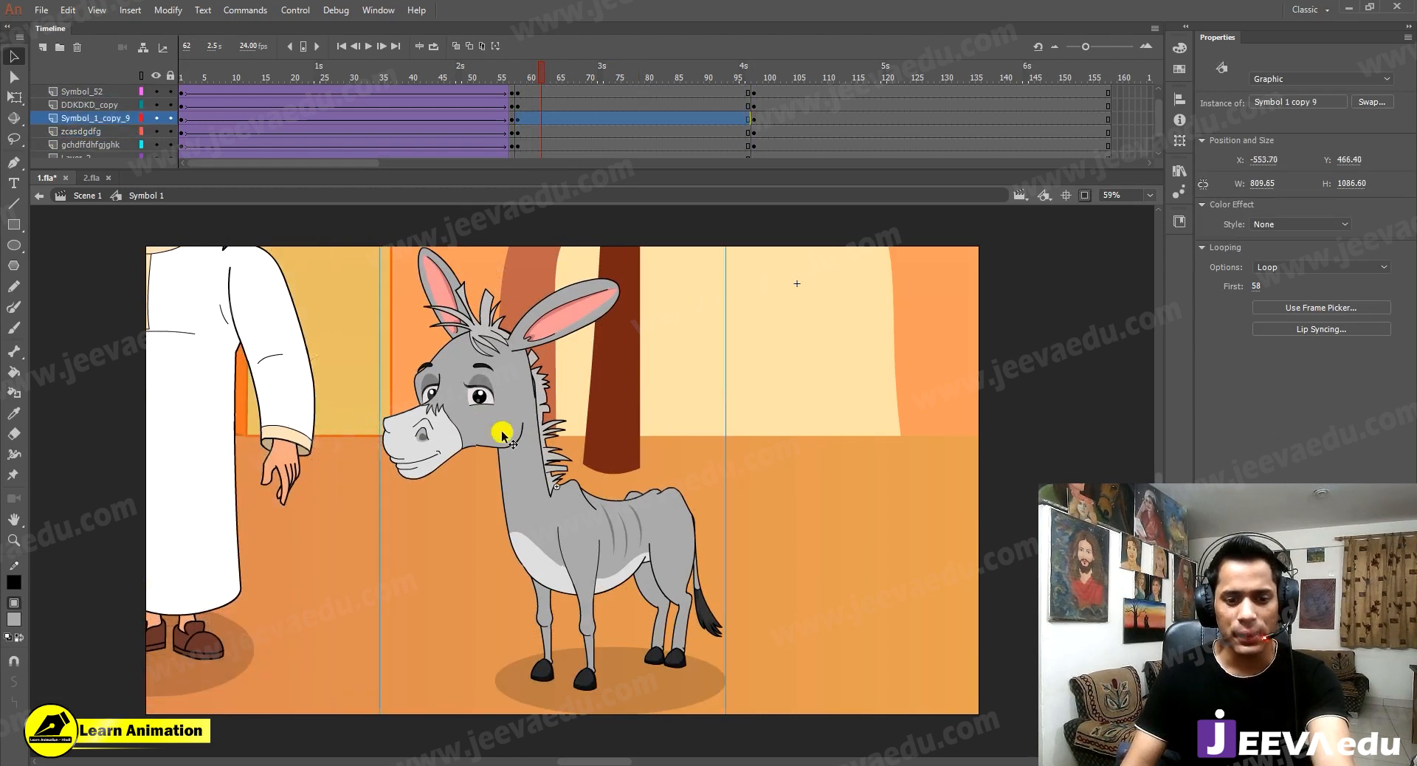
{"action": "left_click_drag", "start_coordinate": [558, 511], "coordinate": [567, 515]}
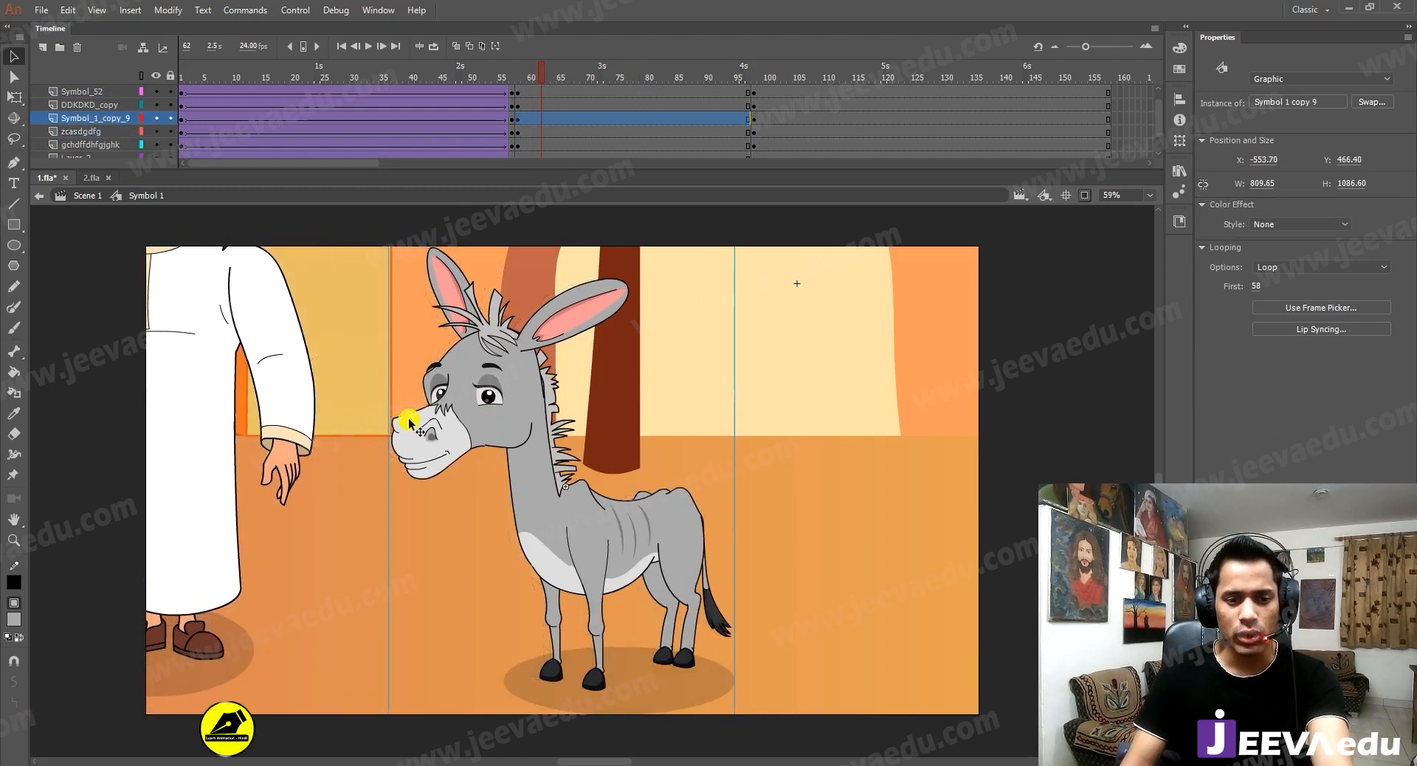
Set the standing man's looping option to Single Frame and play the close-up to check it.
{"action": "left_click", "coordinate": [282, 395]}
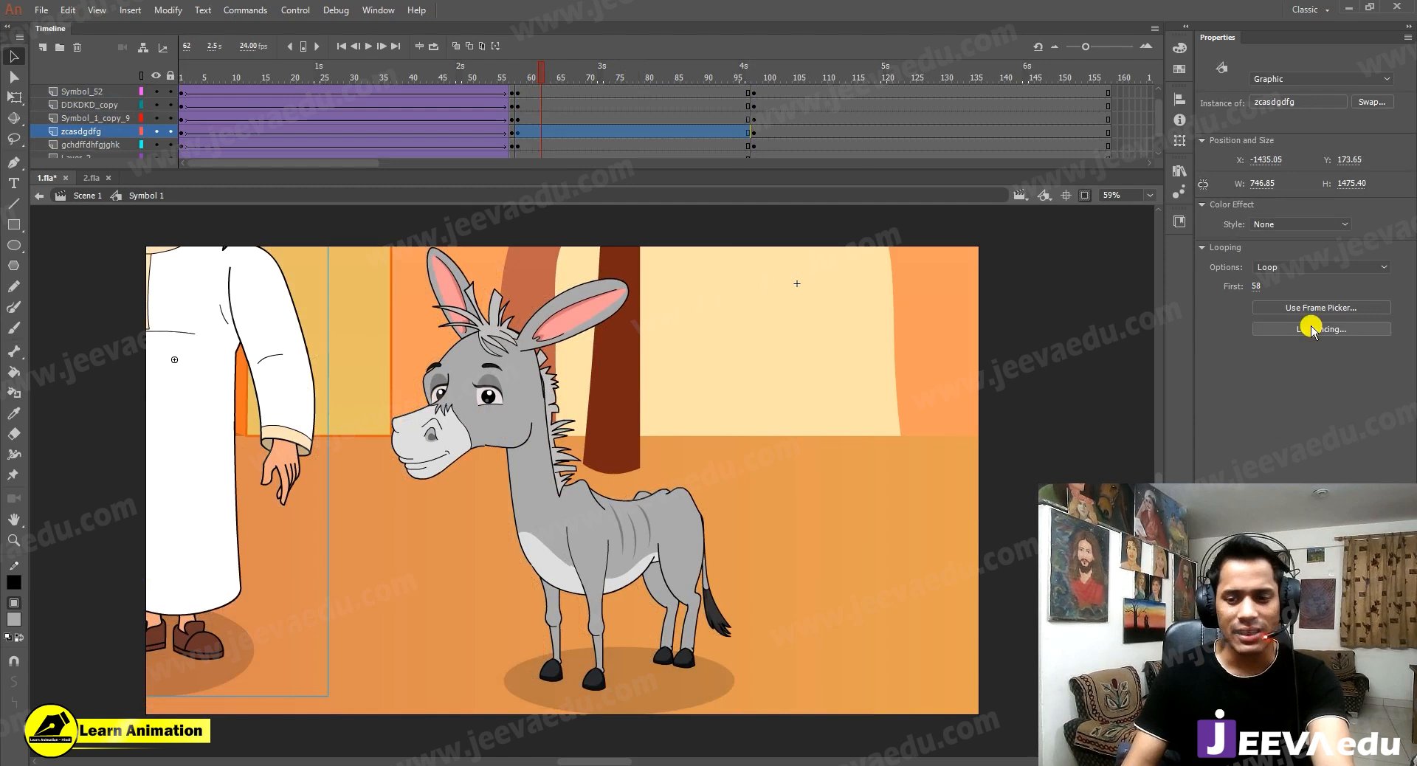
{"action": "left_click", "coordinate": [1325, 268]}
{"action": "left_click", "coordinate": [1293, 316]}
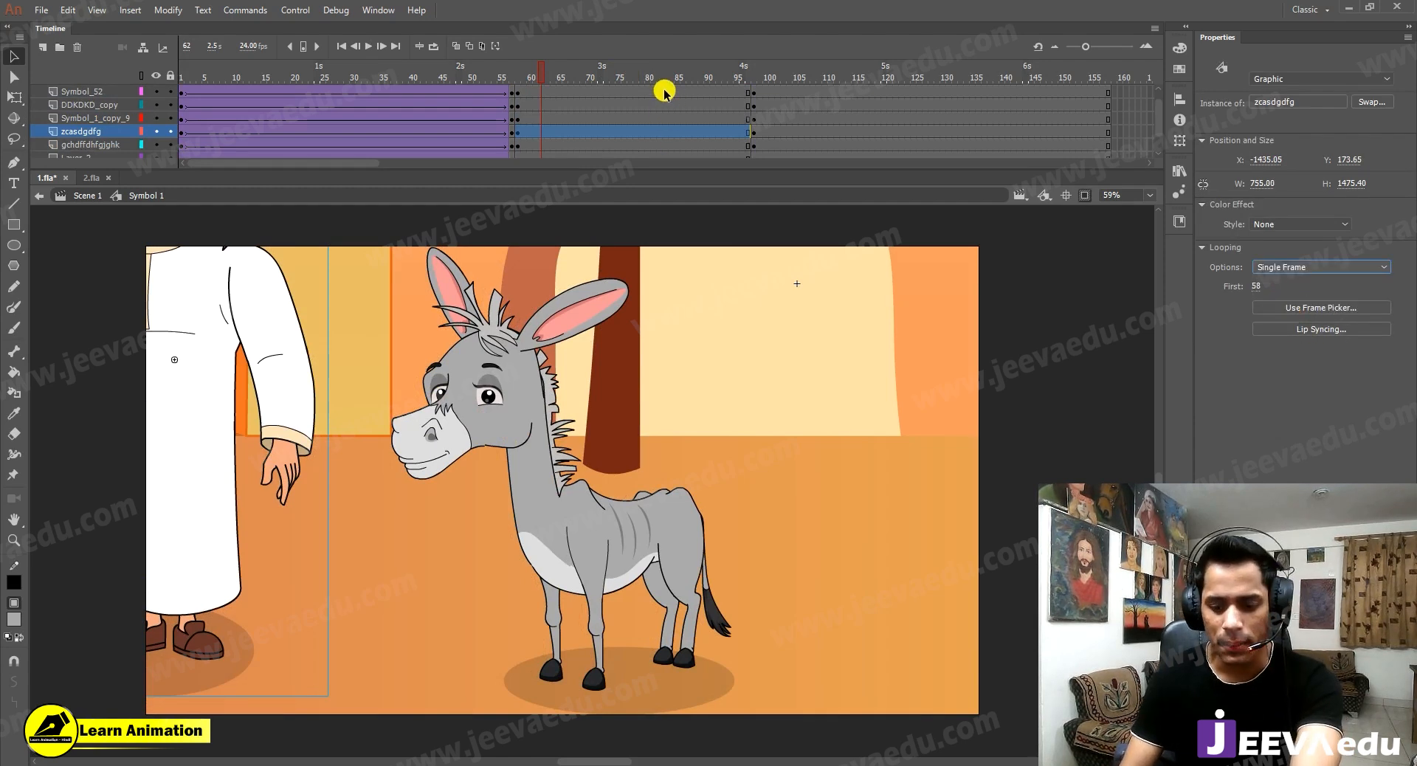
{"action": "key", "text": "Return"}
{"action": "key", "text": "Return"}
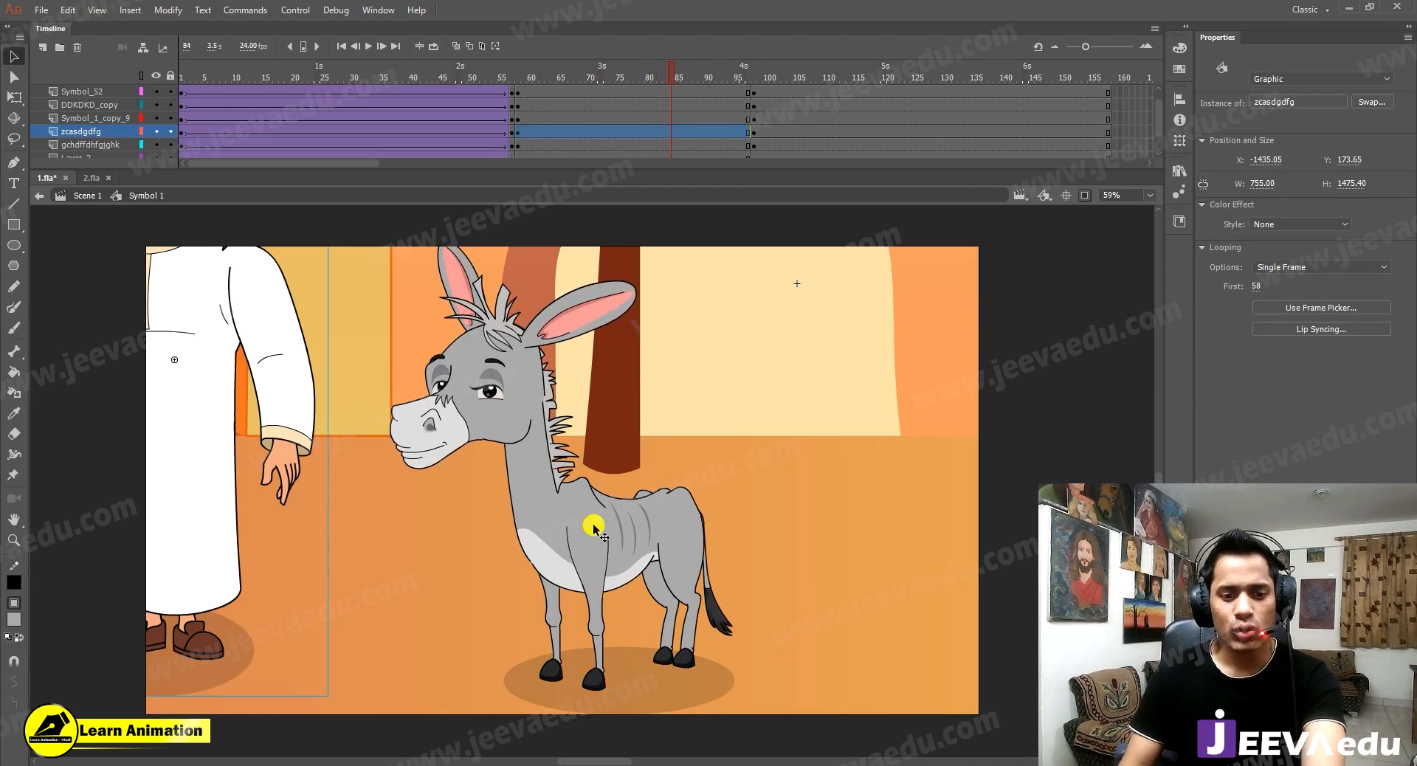
Nudge the donkey slightly down and left in the close-up, and undo a larger downward move.
{"action": "left_click", "coordinate": [596, 580]}
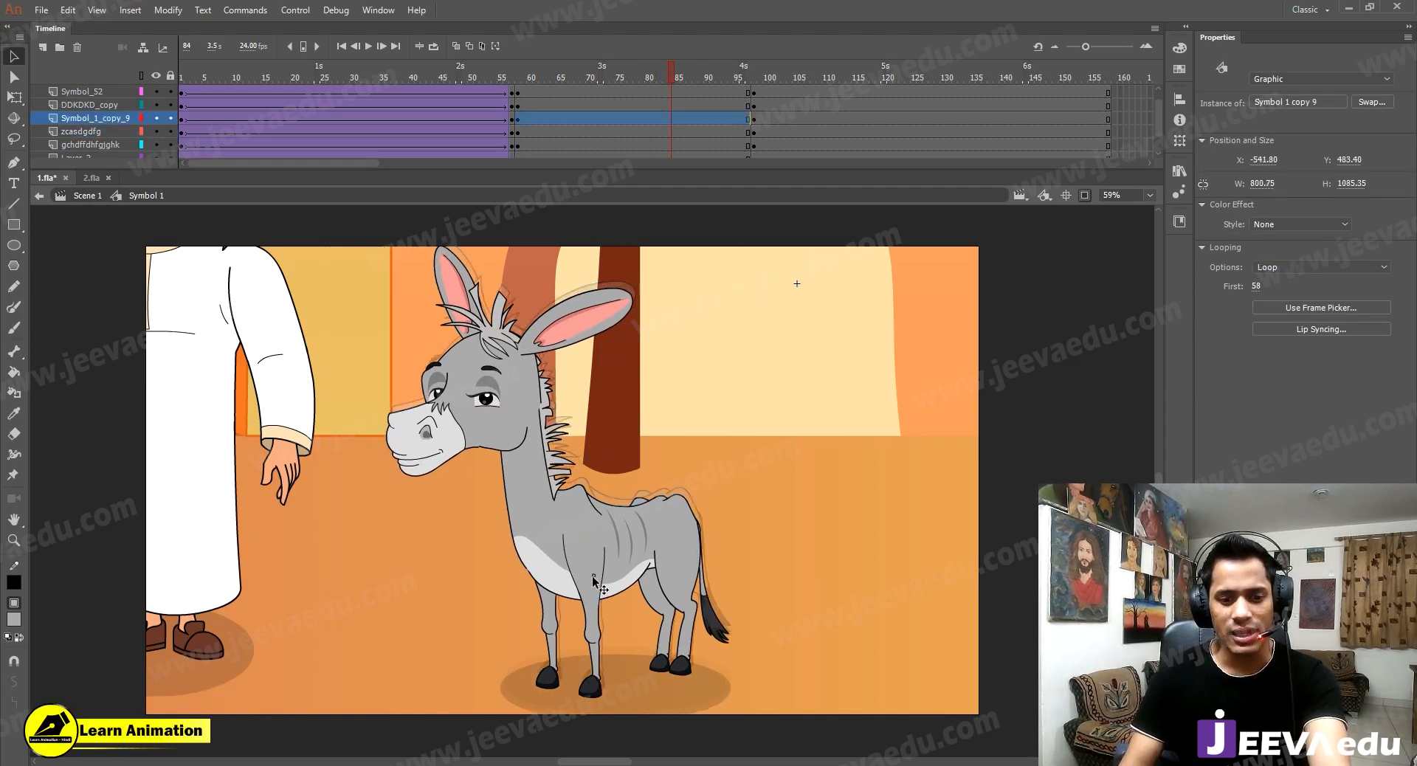
{"action": "left_click", "coordinate": [209, 367]}
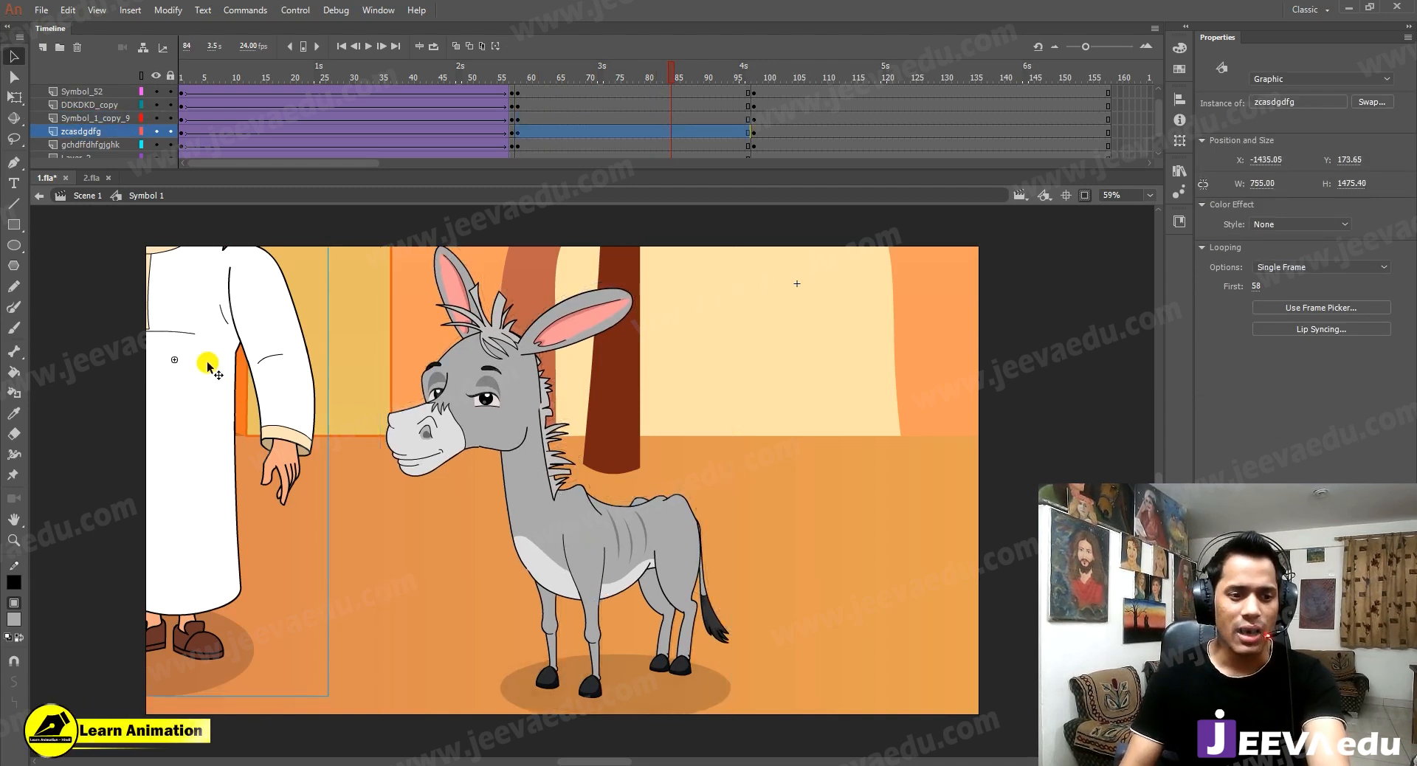
{"action": "left_click", "coordinate": [458, 418]}
{"action": "left_click_drag", "start_coordinate": [611, 564], "coordinate": [607, 611]}
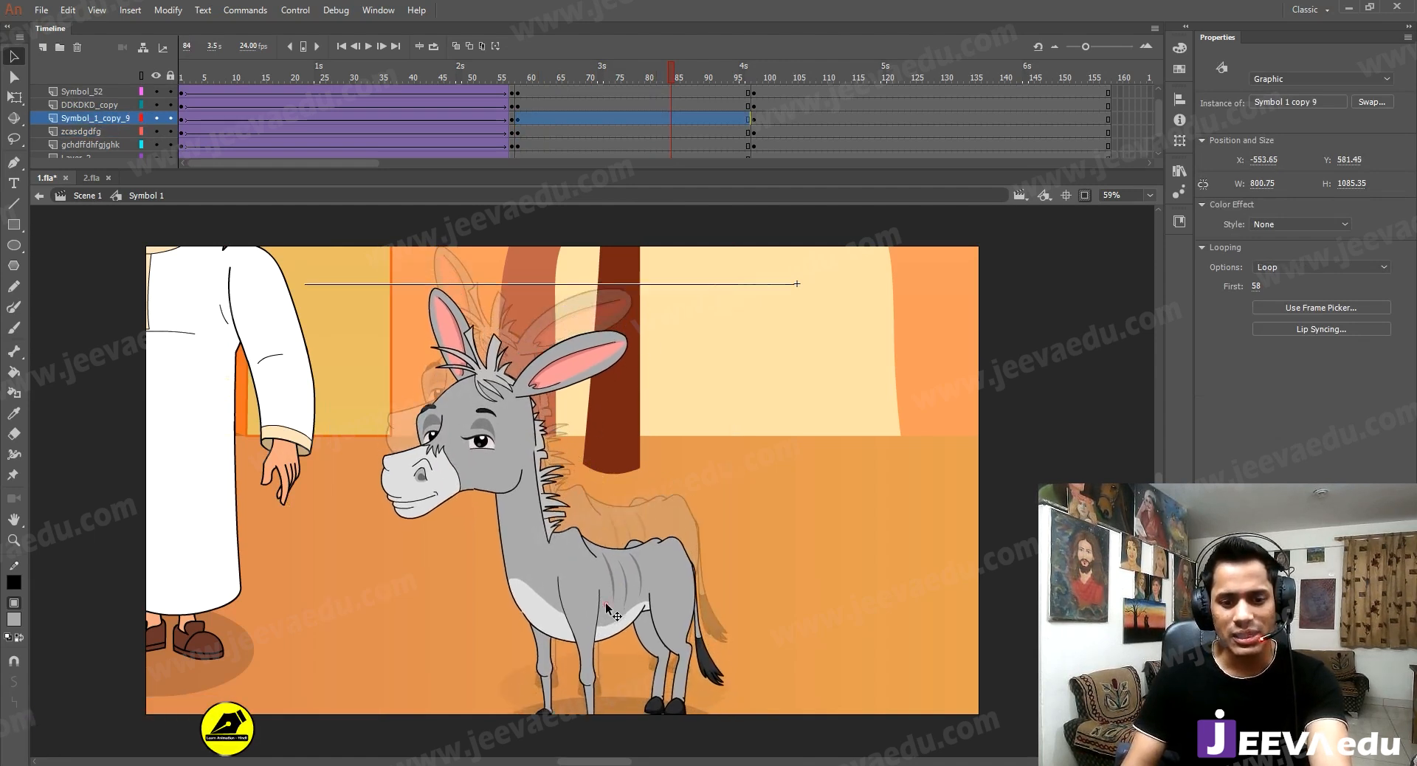
{"action": "key", "text": "ctrl+z"}
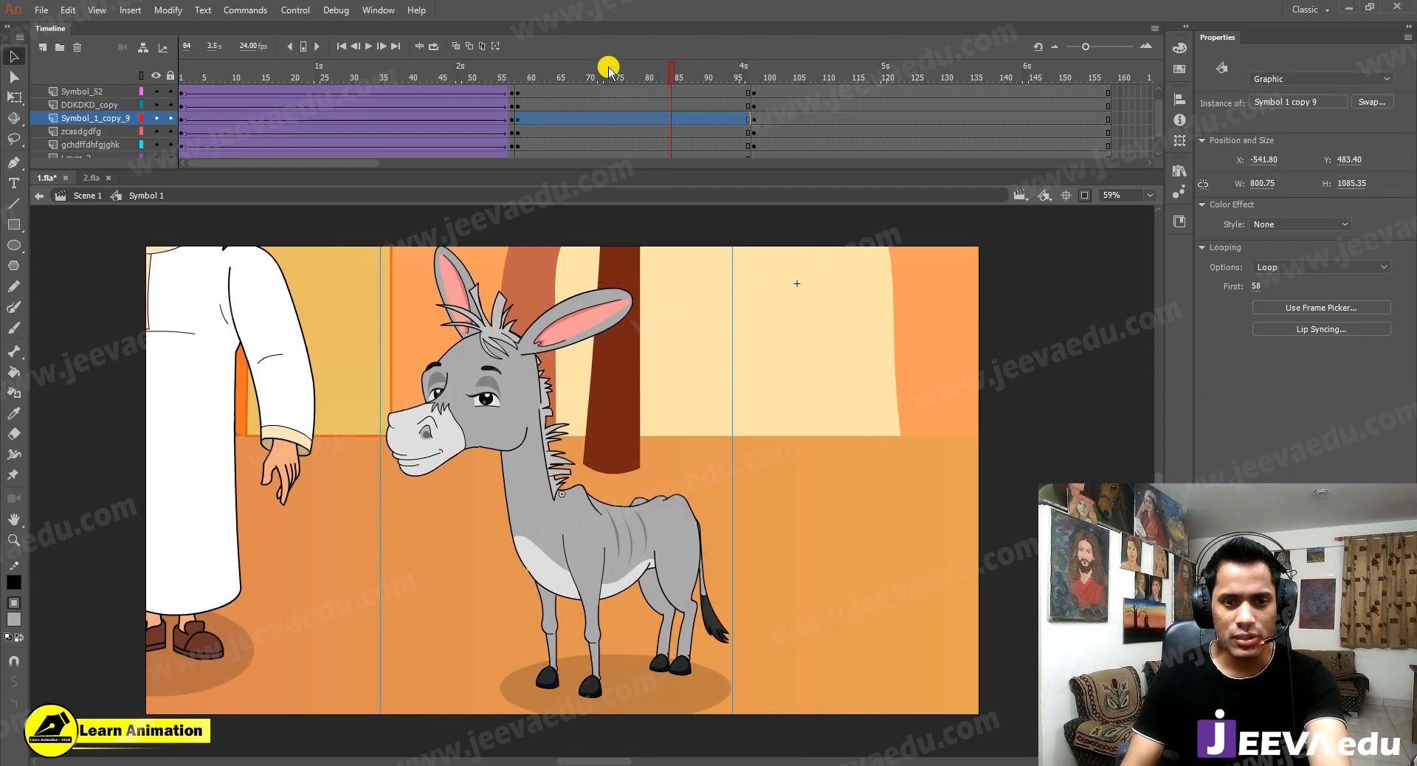
Select the close-up artwork across all layers at frame 72, scale it up twice and move it up on the stage.
{"action": "scroll", "coordinate": [596, 101], "scroll_direction": "up", "scroll_amount": 1}
{"action": "left_click_drag", "start_coordinate": [599, 105], "coordinate": [599, 198]}
{"action": "key", "text": "ctrl+alt+s"}
{"action": "type", "text": "10"}
{"action": "key", "text": "Return"}
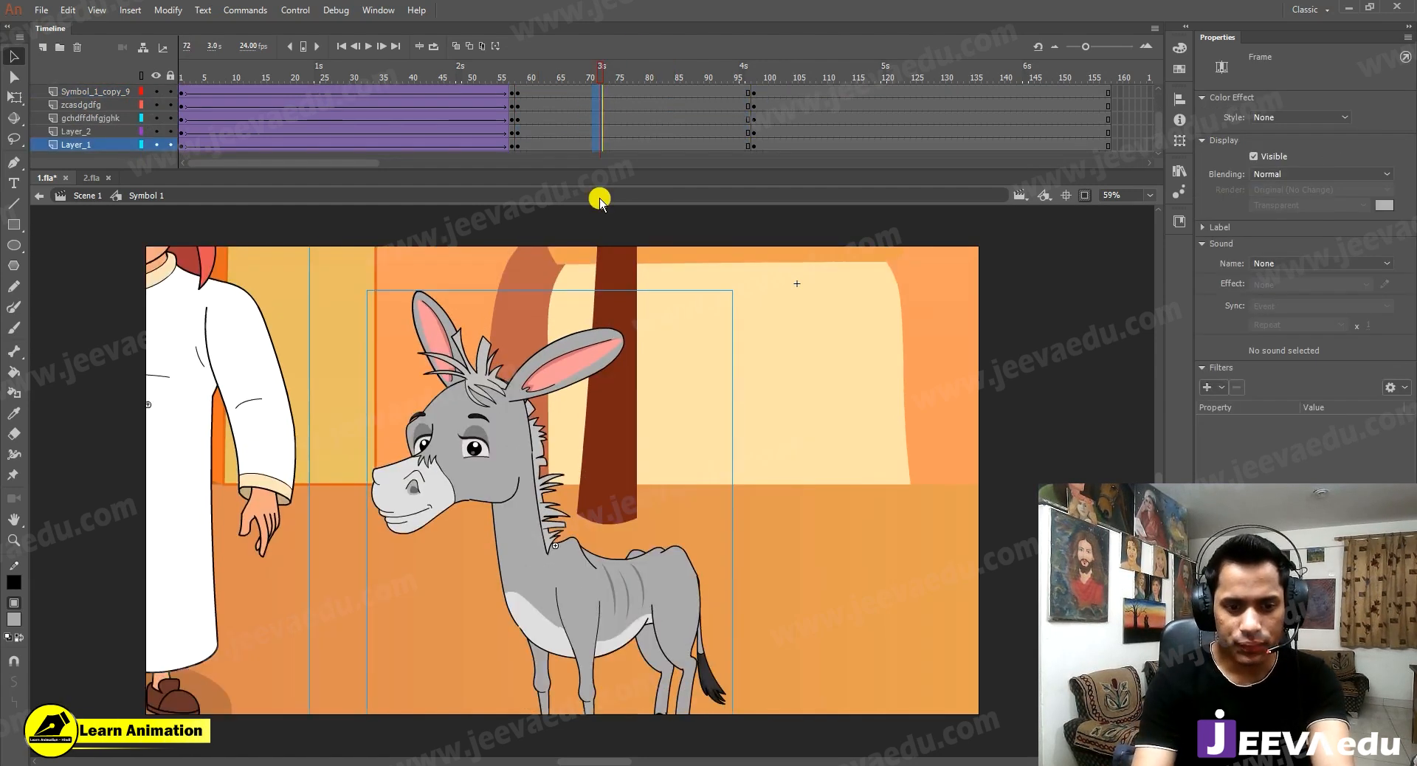
{"action": "key", "text": "ctrl+alt+s"}
{"action": "key", "text": "Return"}
{"action": "left_click_drag", "start_coordinate": [622, 583], "coordinate": [633, 517]}
{"action": "left_click_drag", "start_coordinate": [621, 570], "coordinate": [622, 526]}
Delete the standing man beside the donkey from the close-up at frame 60.
{"action": "left_click", "coordinate": [530, 77]}
{"action": "left_click", "coordinate": [270, 310]}
{"action": "key", "text": "Delete"}
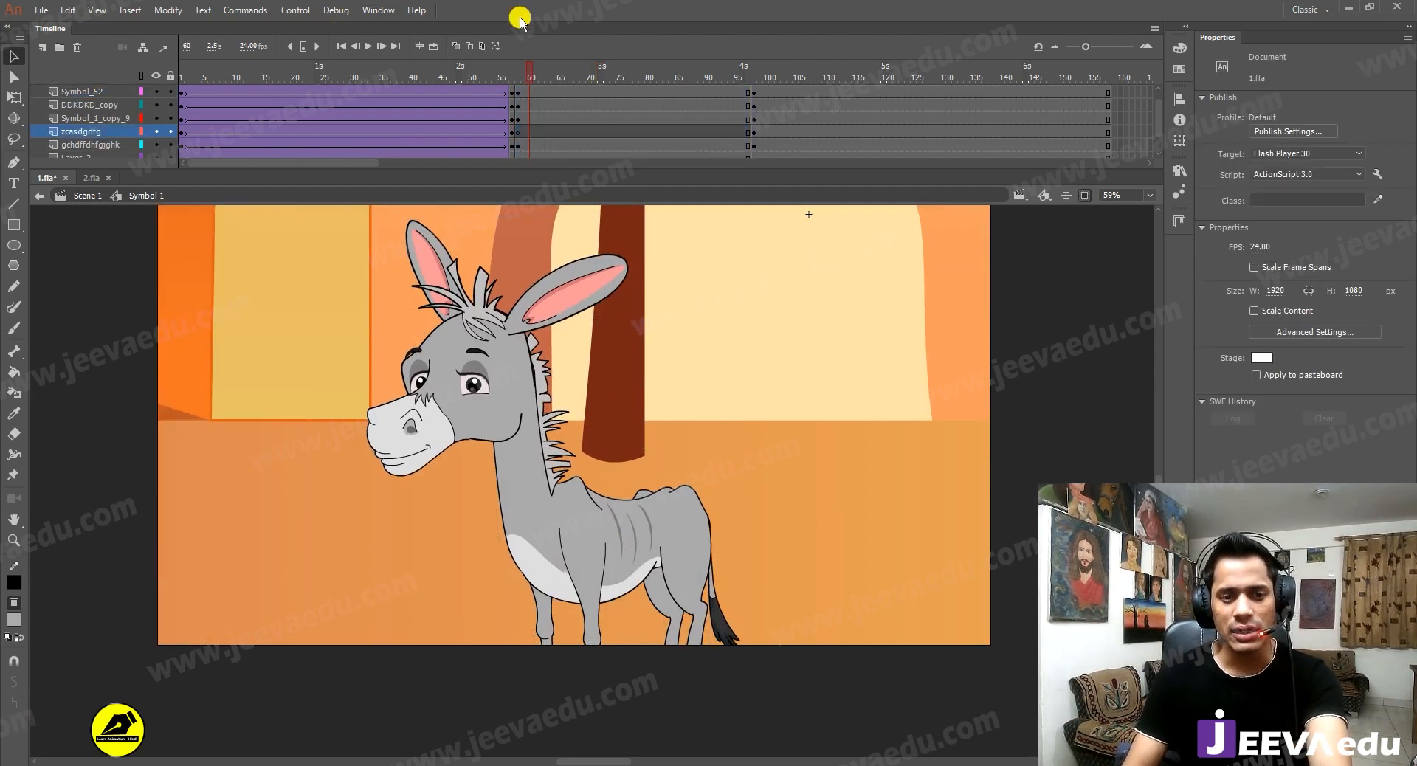
Compare the donkey in the wide shot at frame 57 with the close-up framing at frame 62.
{"action": "left_click", "coordinate": [511, 79]}
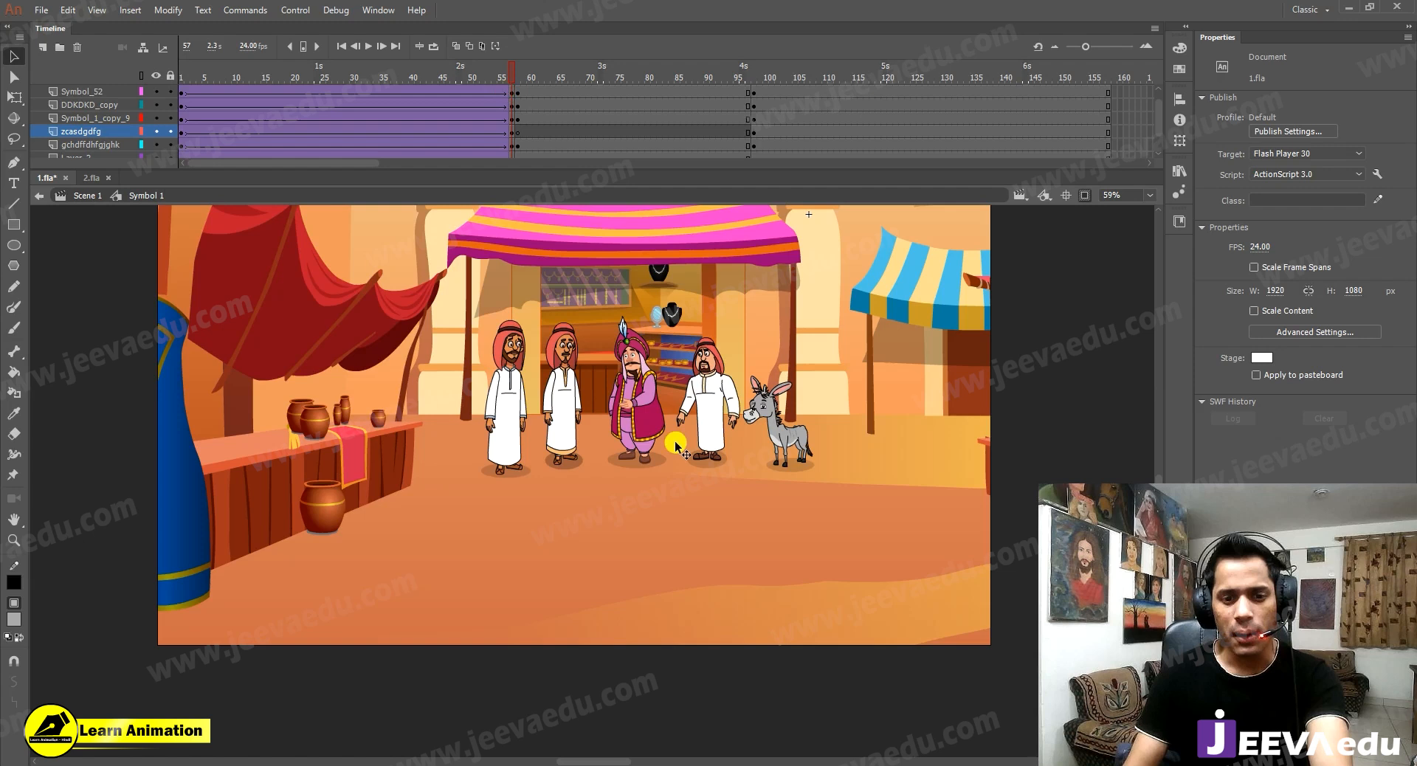
{"action": "key", "text": "z"}
{"action": "left_click", "coordinate": [750, 419]}
{"action": "left_click_drag", "start_coordinate": [576, 400], "coordinate": [670, 389]}
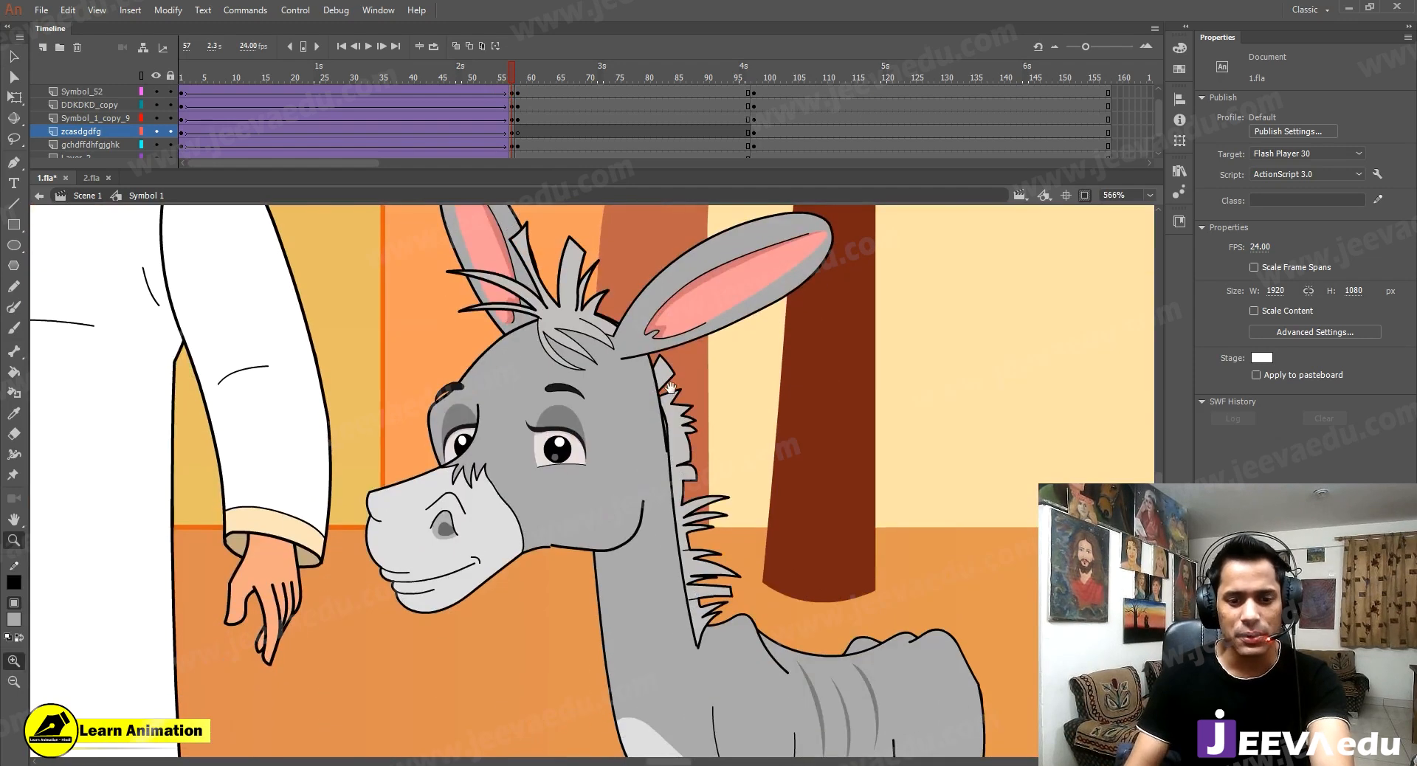
{"action": "left_click", "coordinate": [540, 79]}
{"action": "left_click", "coordinate": [591, 547], "text": "alt"}
{"action": "left_click", "coordinate": [576, 530], "text": "alt"}
{"action": "left_click", "coordinate": [575, 517], "text": "alt"}
{"action": "left_click", "coordinate": [587, 485], "text": "alt"}
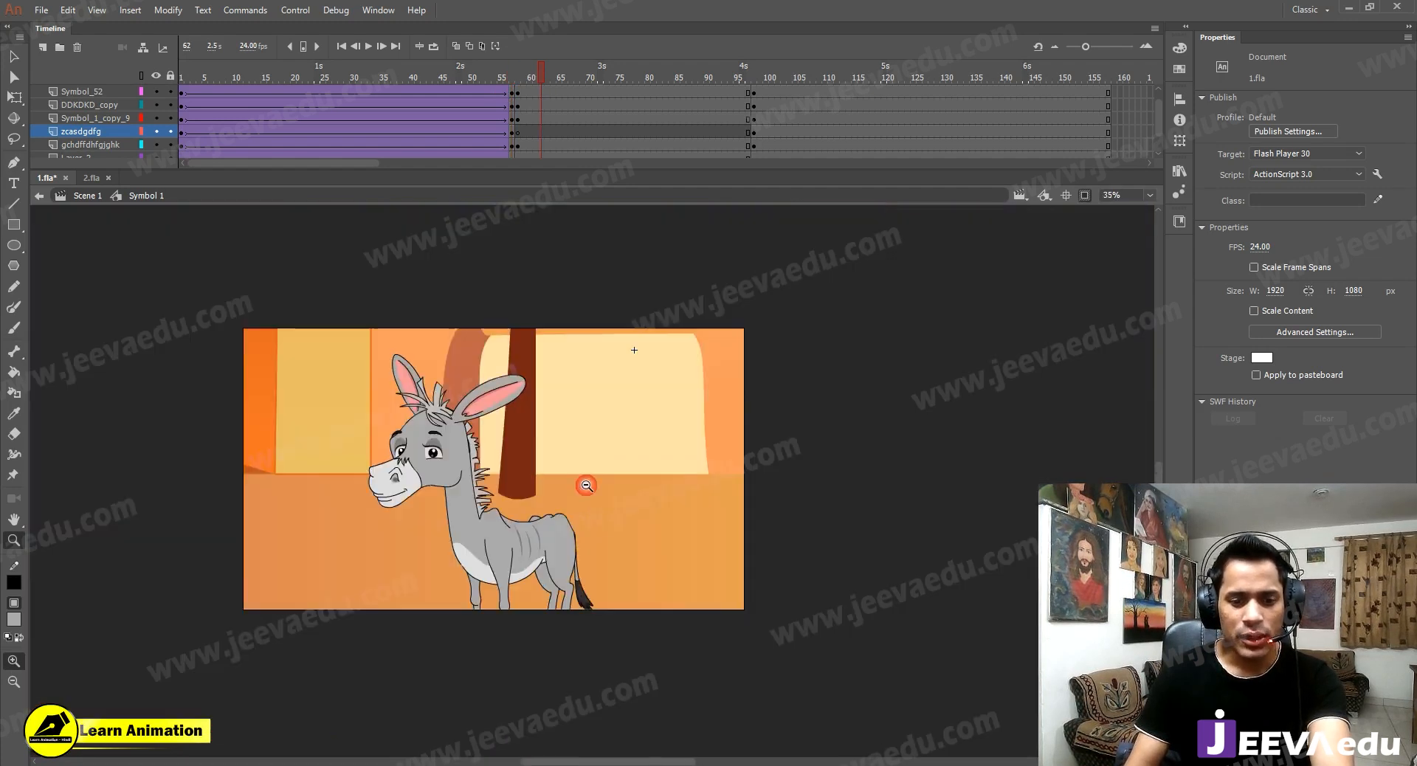
Show the artwork beyond the stage and delete the foreground piece with the blue cloth and pots from the close-up.
{"action": "scroll", "coordinate": [557, 127], "scroll_direction": "up", "scroll_amount": 1}
{"action": "left_click_drag", "start_coordinate": [559, 102], "coordinate": [569, 218]}
{"action": "left_click", "coordinate": [1083, 197]}
{"action": "left_click", "coordinate": [357, 537], "text": "alt"}
{"action": "left_click", "coordinate": [357, 537], "text": "alt"}
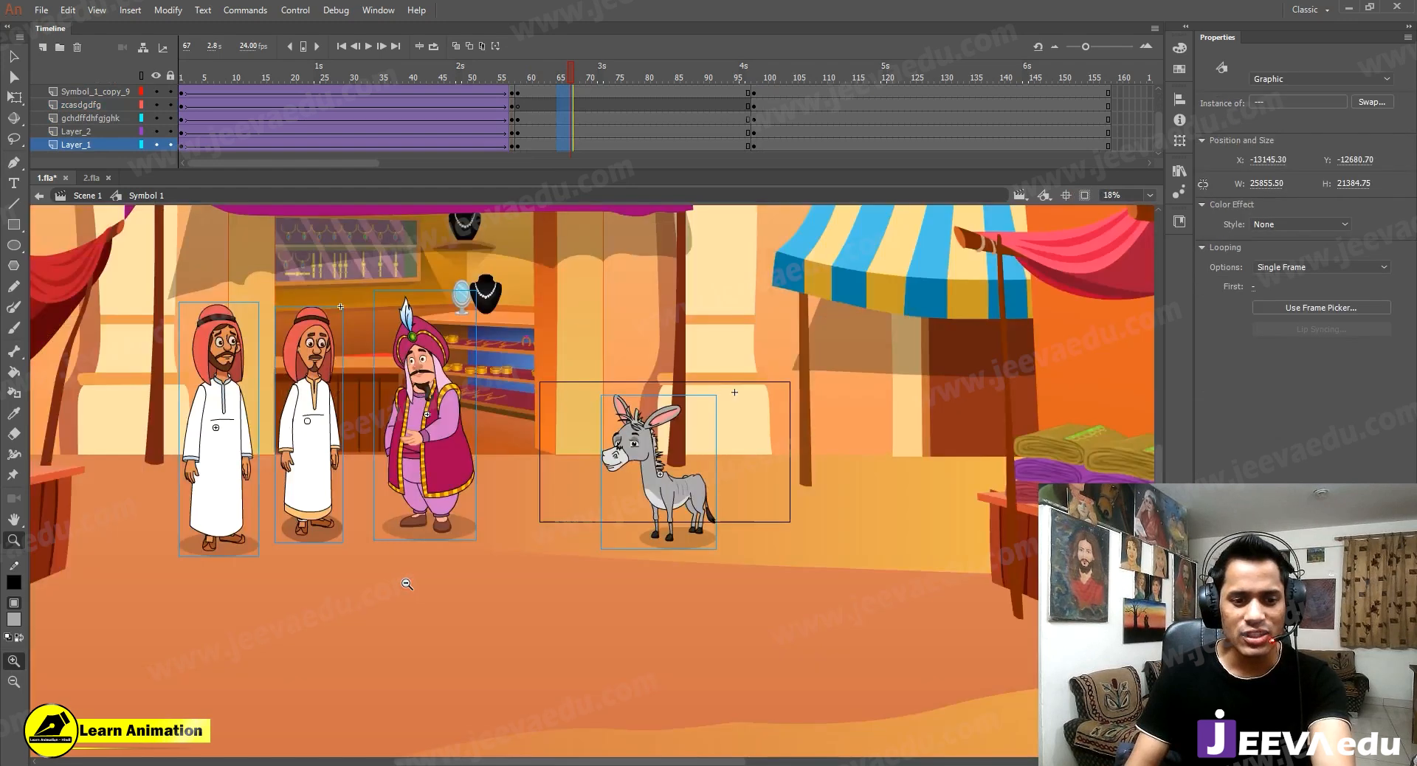
{"action": "left_click", "coordinate": [688, 109]}
{"action": "key", "text": "v"}
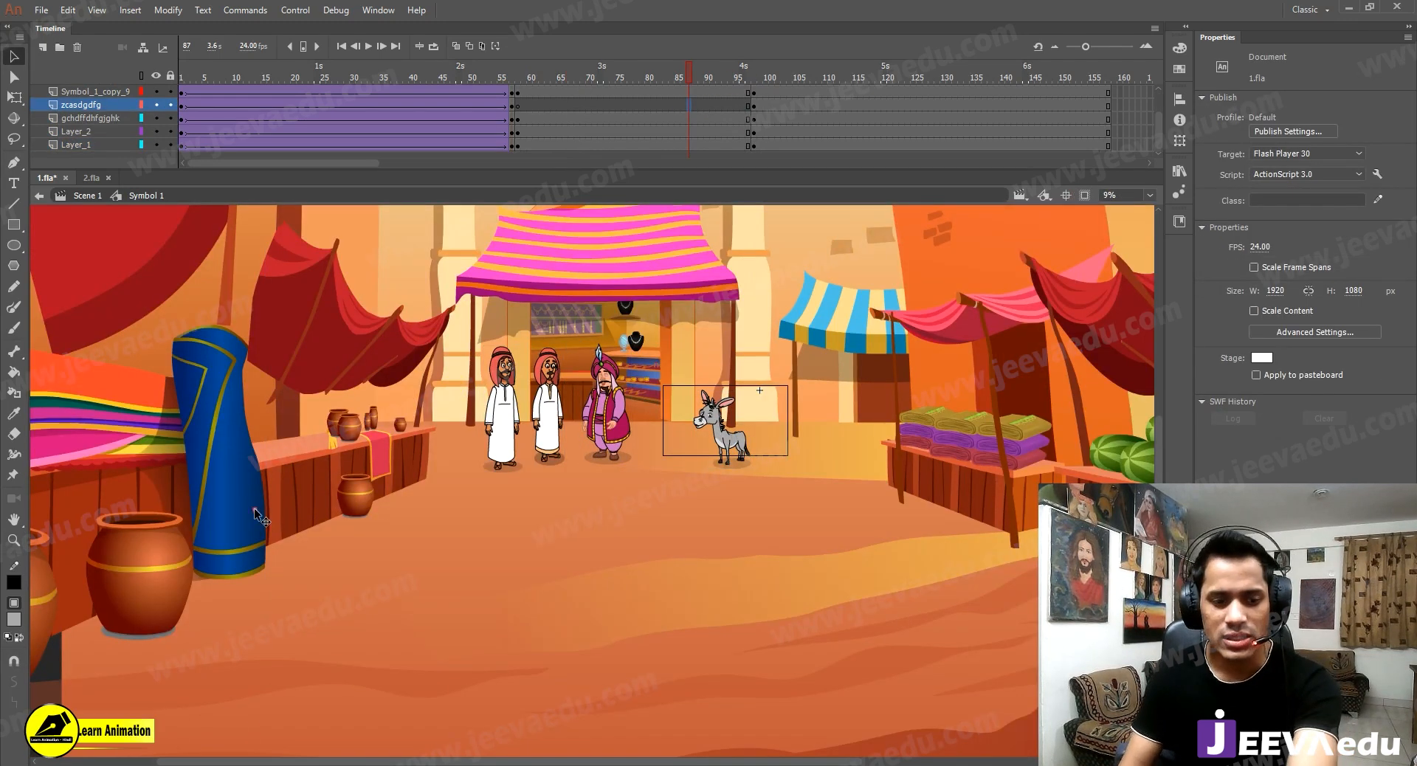
{"action": "left_click", "coordinate": [255, 513]}
{"action": "key", "text": "Delete"}
Delete the two men in white robes and the turbaned man from the close-up.
{"action": "left_click", "coordinate": [549, 410]}
{"action": "key", "text": "Delete"}
{"action": "left_click", "coordinate": [504, 416]}
{"action": "key", "text": "Delete"}
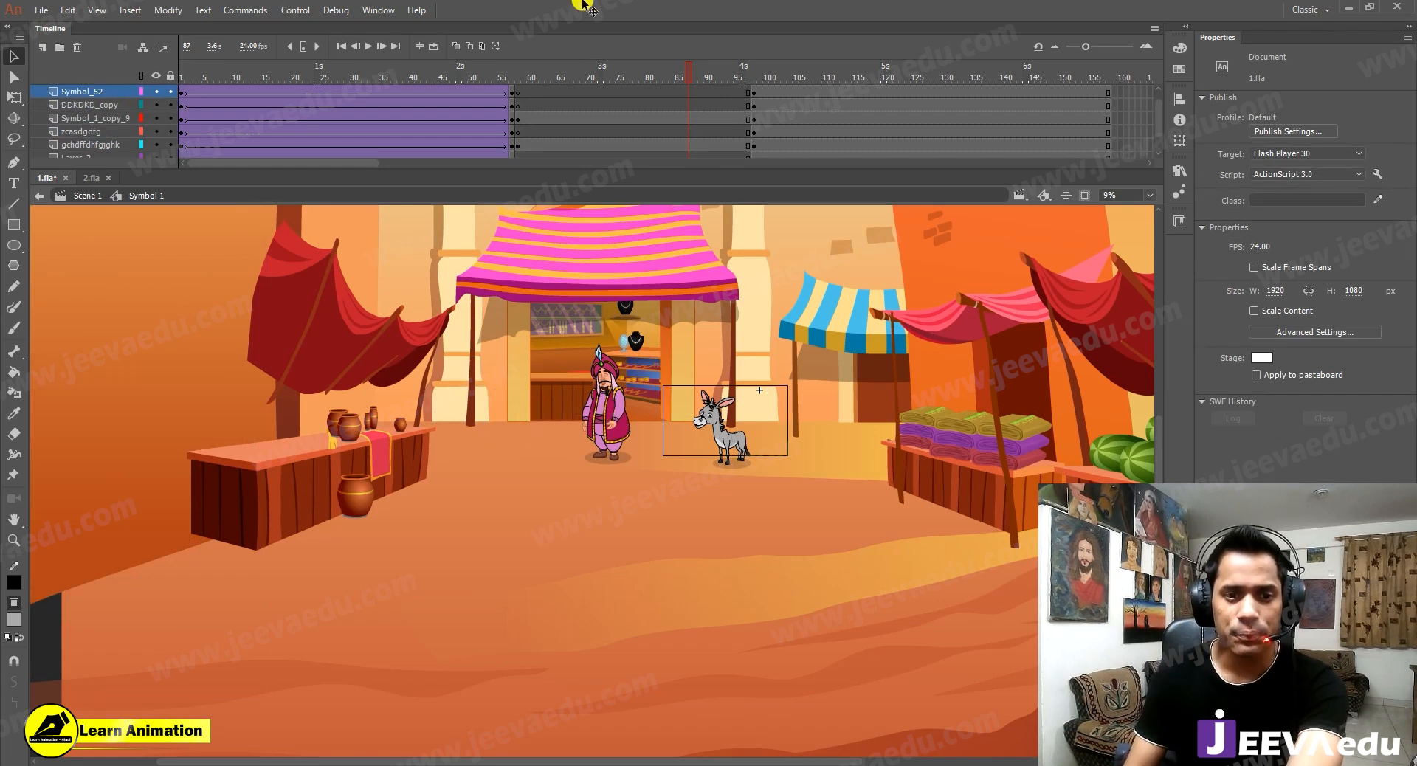
{"action": "key", "text": "Delete"}
{"action": "scroll", "coordinate": [549, 93], "scroll_direction": "up", "scroll_amount": 1}
{"action": "scroll", "coordinate": [554, 103], "scroll_direction": "down", "scroll_amount": 2}
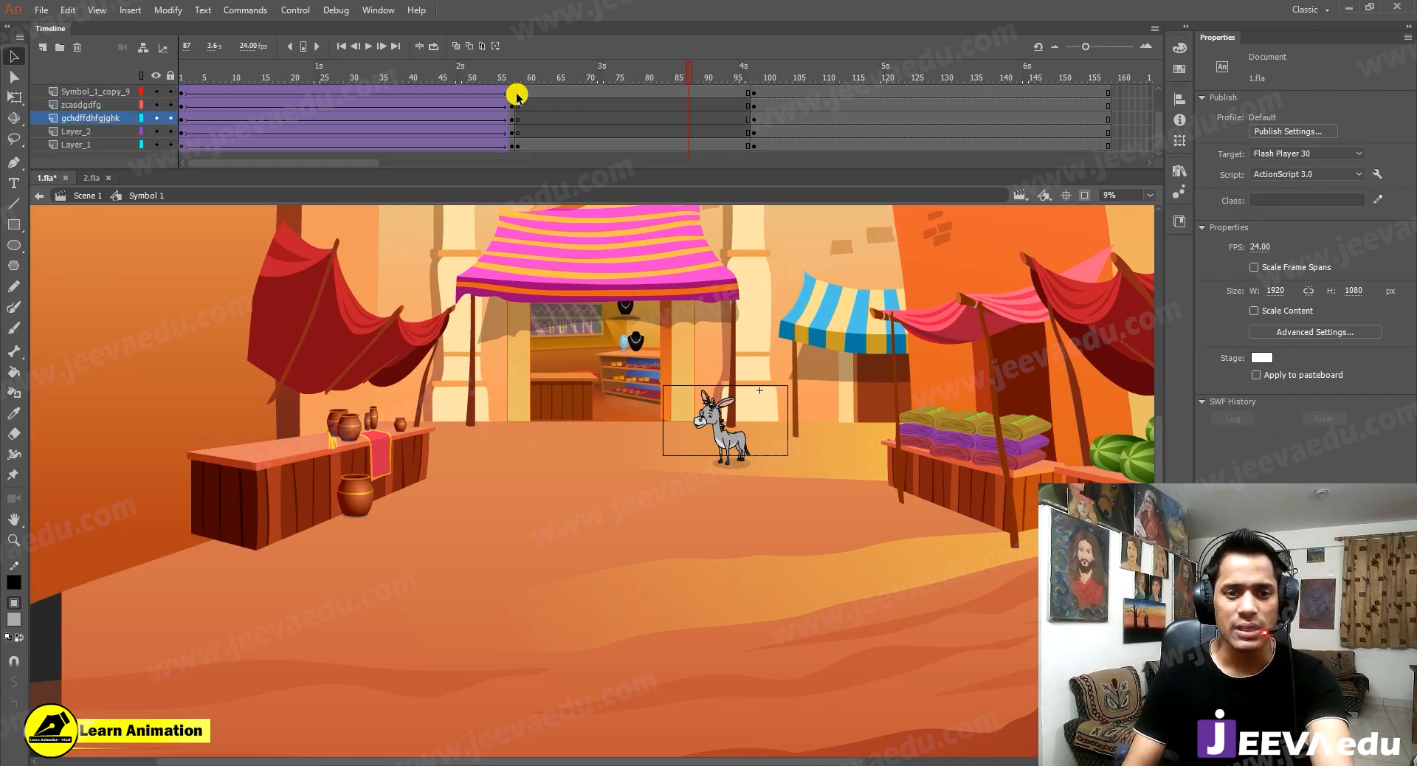
Clip the artwork to the stage again and frame the donkey close-up at frame 58 in the view.
{"action": "left_click", "coordinate": [516, 94]}
{"action": "scroll", "coordinate": [519, 118], "scroll_direction": "up", "scroll_amount": 2}
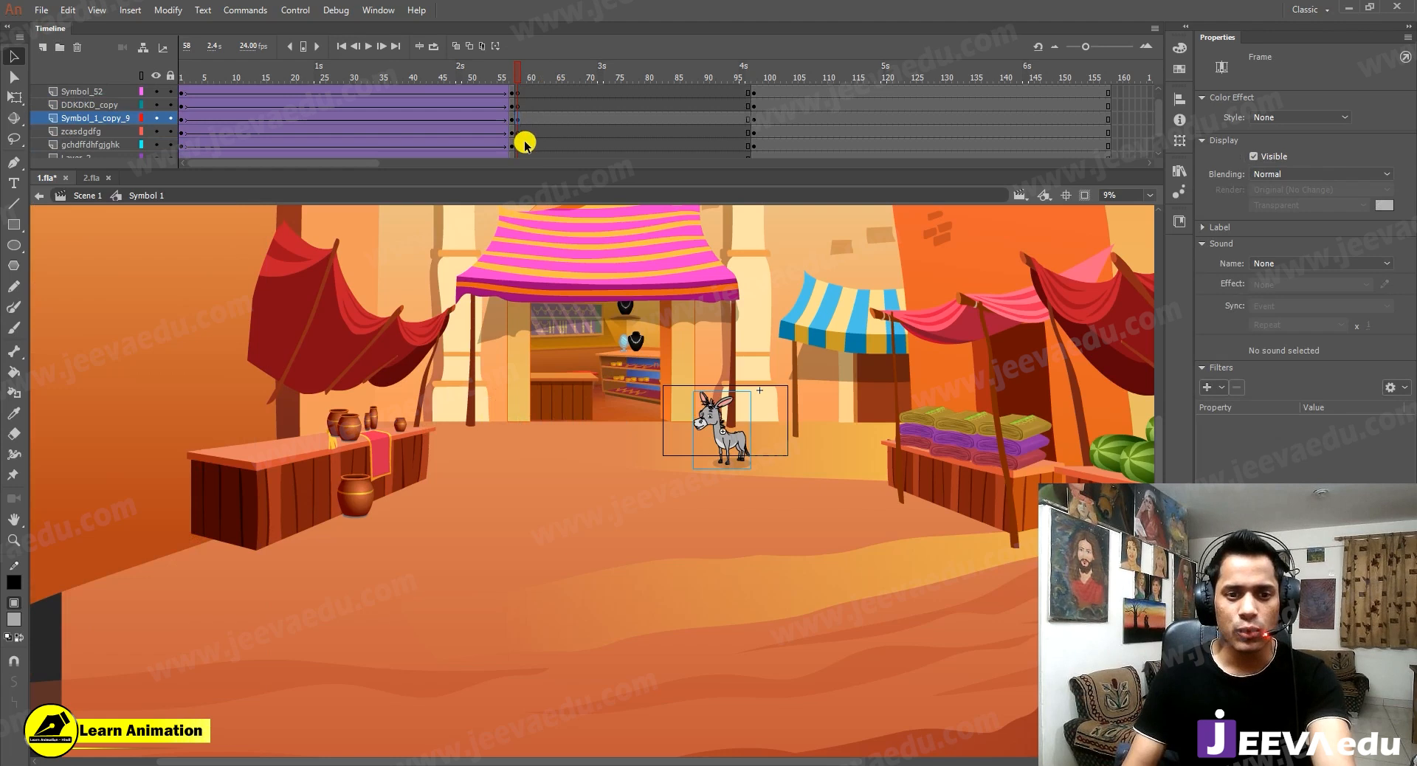
{"action": "left_click", "coordinate": [1085, 197]}
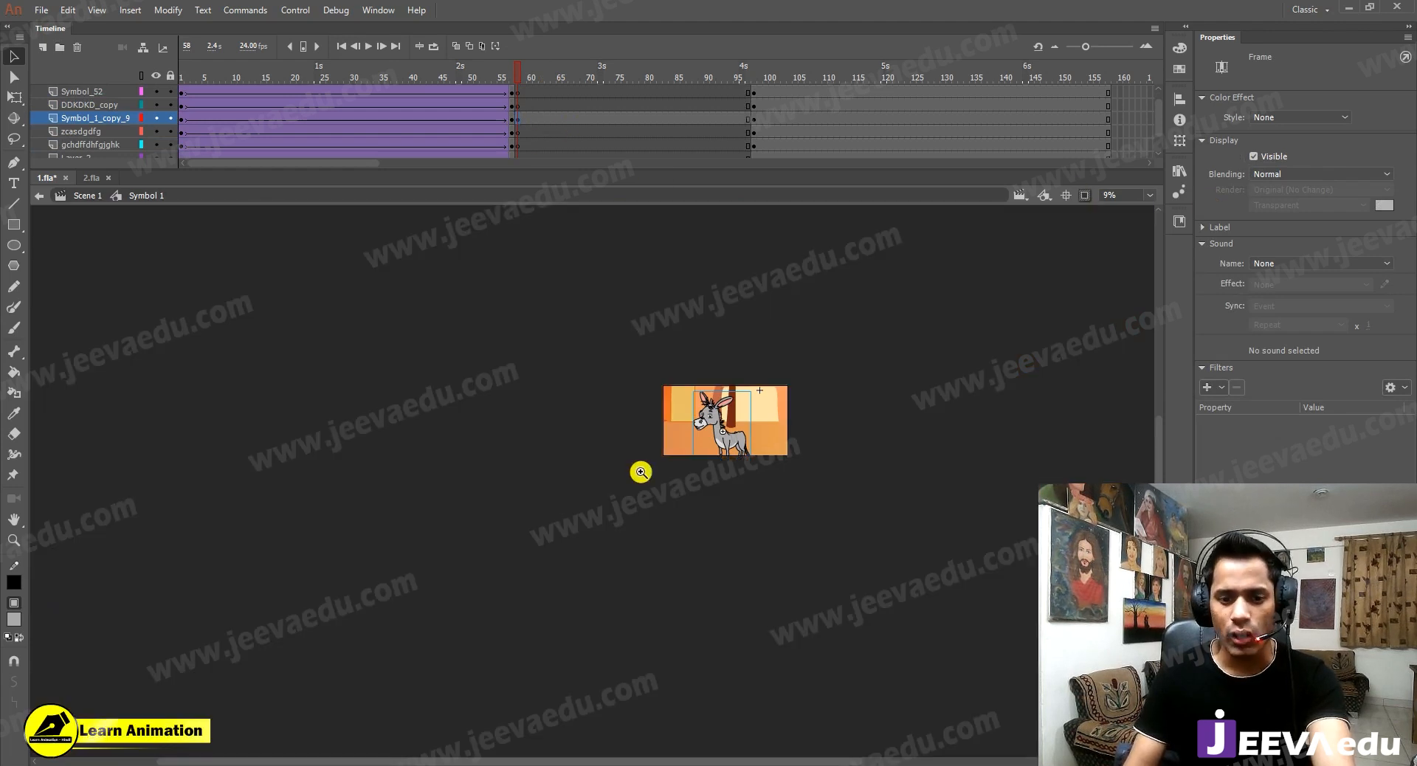
{"action": "key", "text": "z"}
{"action": "left_click", "coordinate": [640, 467]}
{"action": "left_click", "coordinate": [736, 411]}
{"action": "left_click_drag", "start_coordinate": [729, 458], "coordinate": [727, 499]}
{"action": "left_click", "coordinate": [615, 460]}
{"action": "left_click", "coordinate": [666, 491], "text": "alt"}
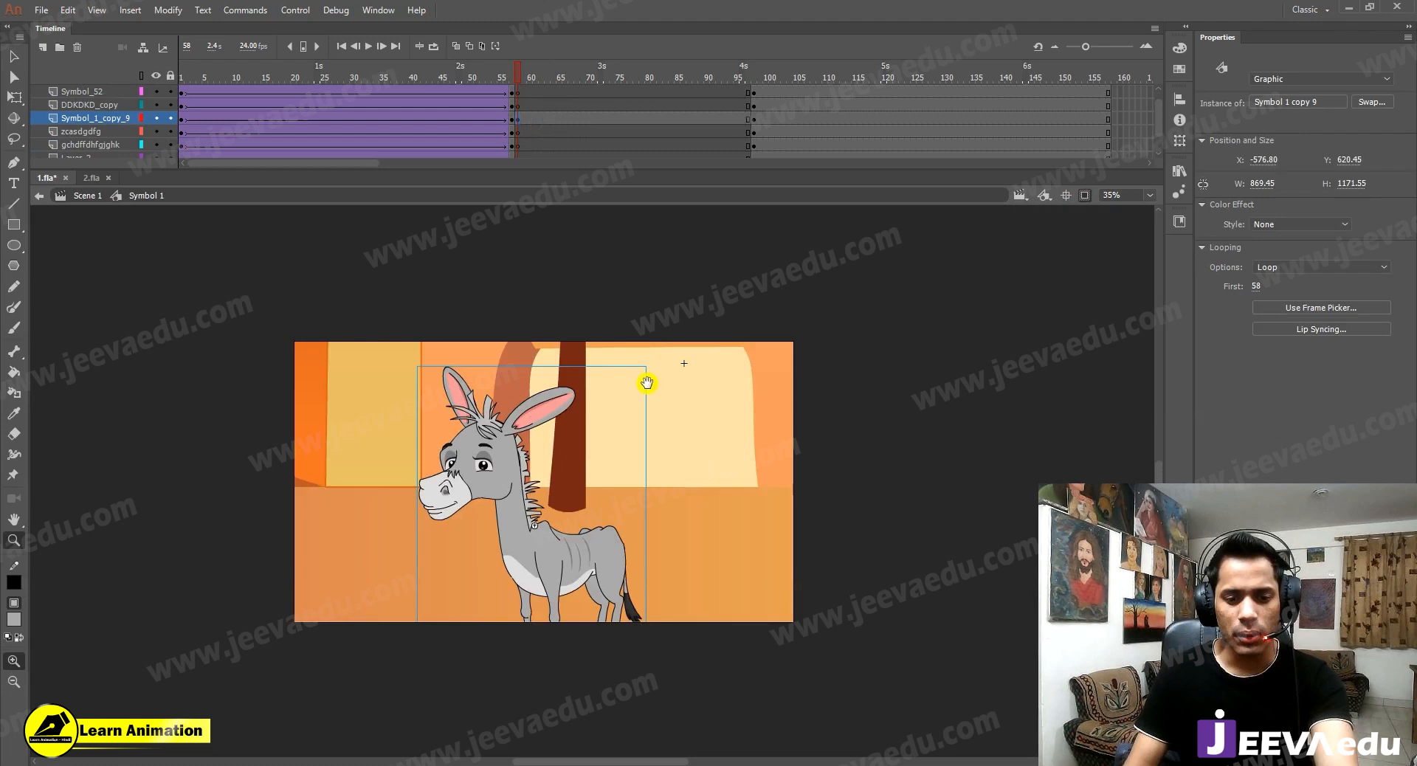
Move the market background down behind the donkey at frame 70.
{"action": "left_click", "coordinate": [609, 156]}
{"action": "left_click", "coordinate": [589, 144]}
{"action": "key", "text": "v"}
{"action": "left_click", "coordinate": [614, 476]}
{"action": "key", "text": "shift+Down"}
{"action": "key", "text": "shift+Down"}
{"action": "left_click_drag", "start_coordinate": [629, 478], "coordinate": [615, 609]}
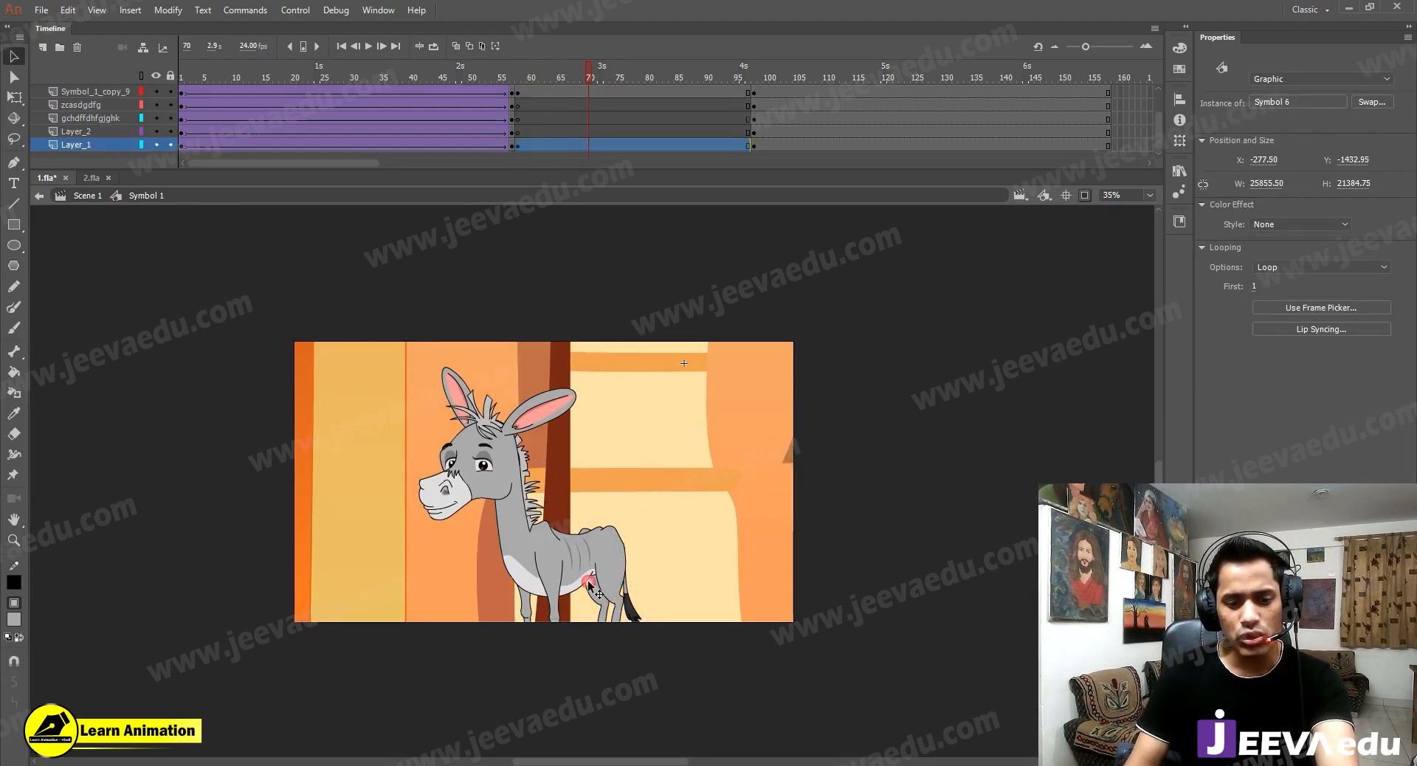
Enlarge the donkey with Free Transform, reposition it slightly lower, and shift the background up and left behind it.
{"action": "left_click", "coordinate": [576, 562]}
{"action": "key", "text": "q"}
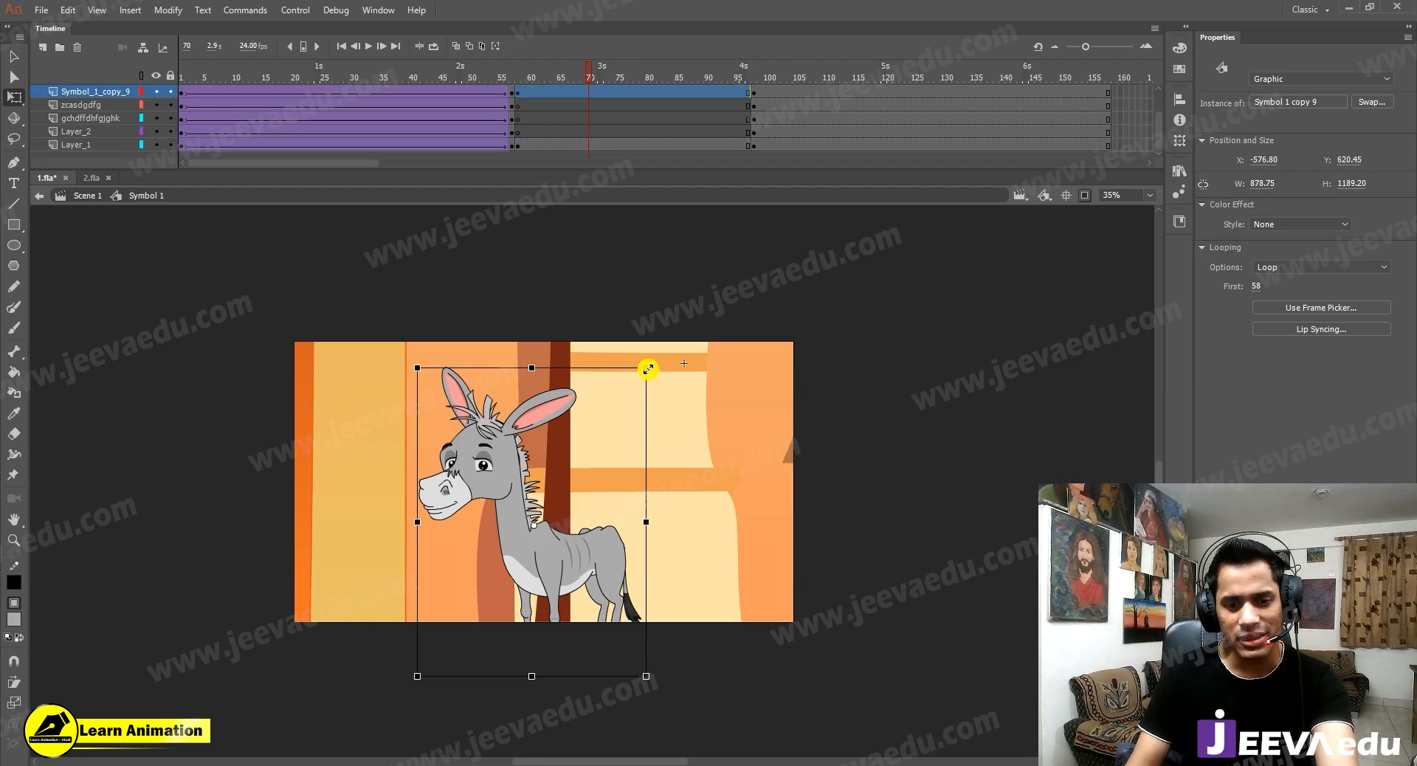
{"action": "left_click_drag", "start_coordinate": [661, 342], "coordinate": [681, 318]}
{"action": "left_click_drag", "start_coordinate": [603, 578], "coordinate": [602, 588]}
{"action": "left_click_drag", "start_coordinate": [632, 408], "coordinate": [570, 360]}
Examine the donkey and its background in the wide shot at frames 56 and 57.
{"action": "left_click", "coordinate": [533, 68]}
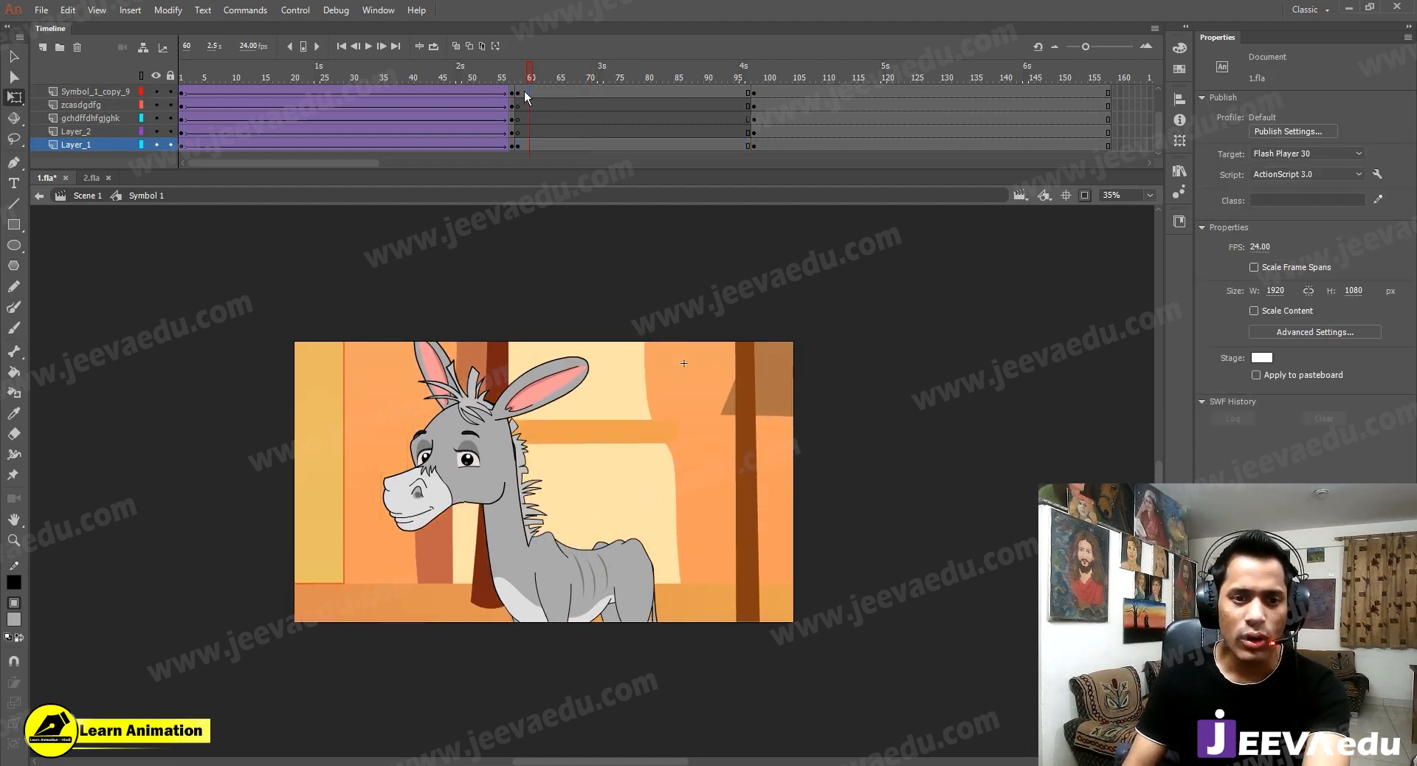
{"action": "left_click", "coordinate": [524, 91]}
{"action": "left_click", "coordinate": [508, 78]}
{"action": "key", "text": "z"}
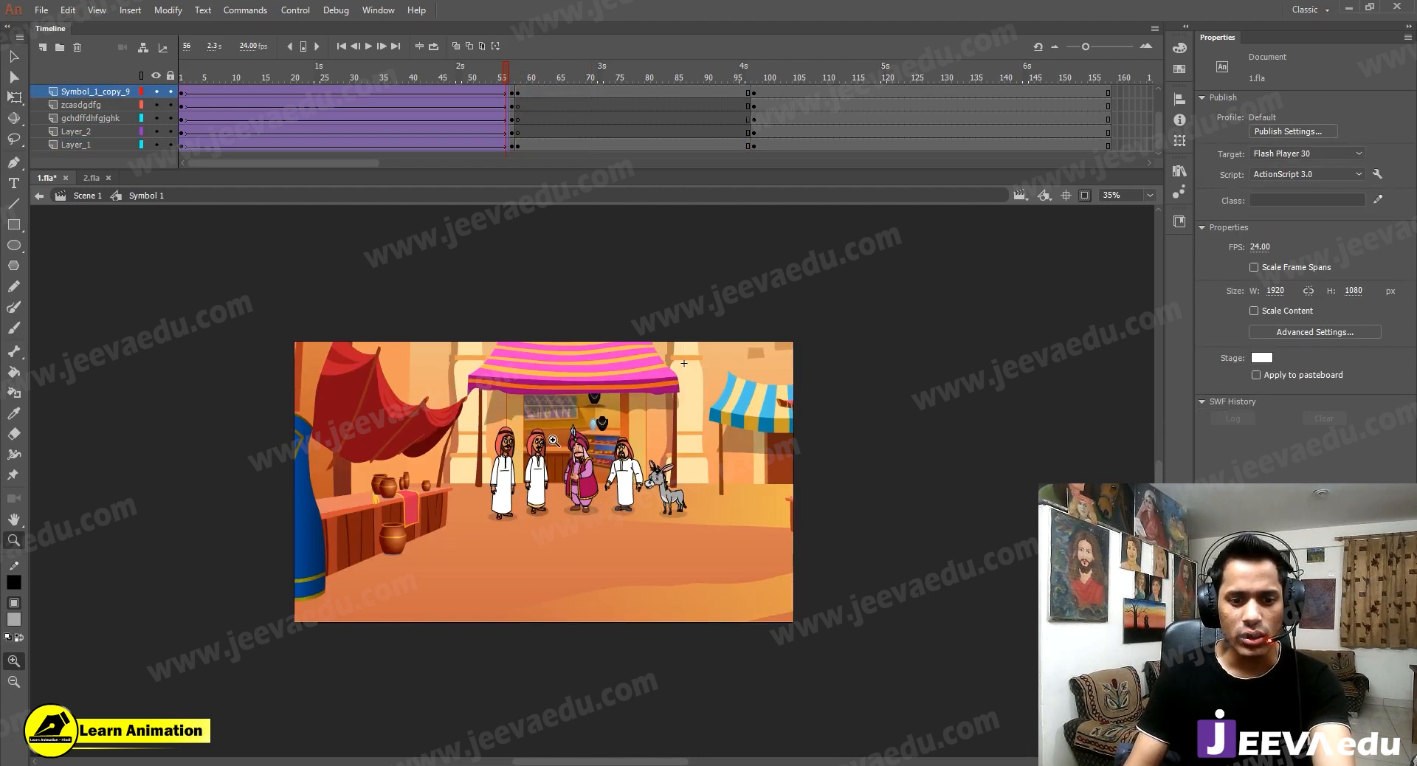
{"action": "left_click", "coordinate": [553, 441]}
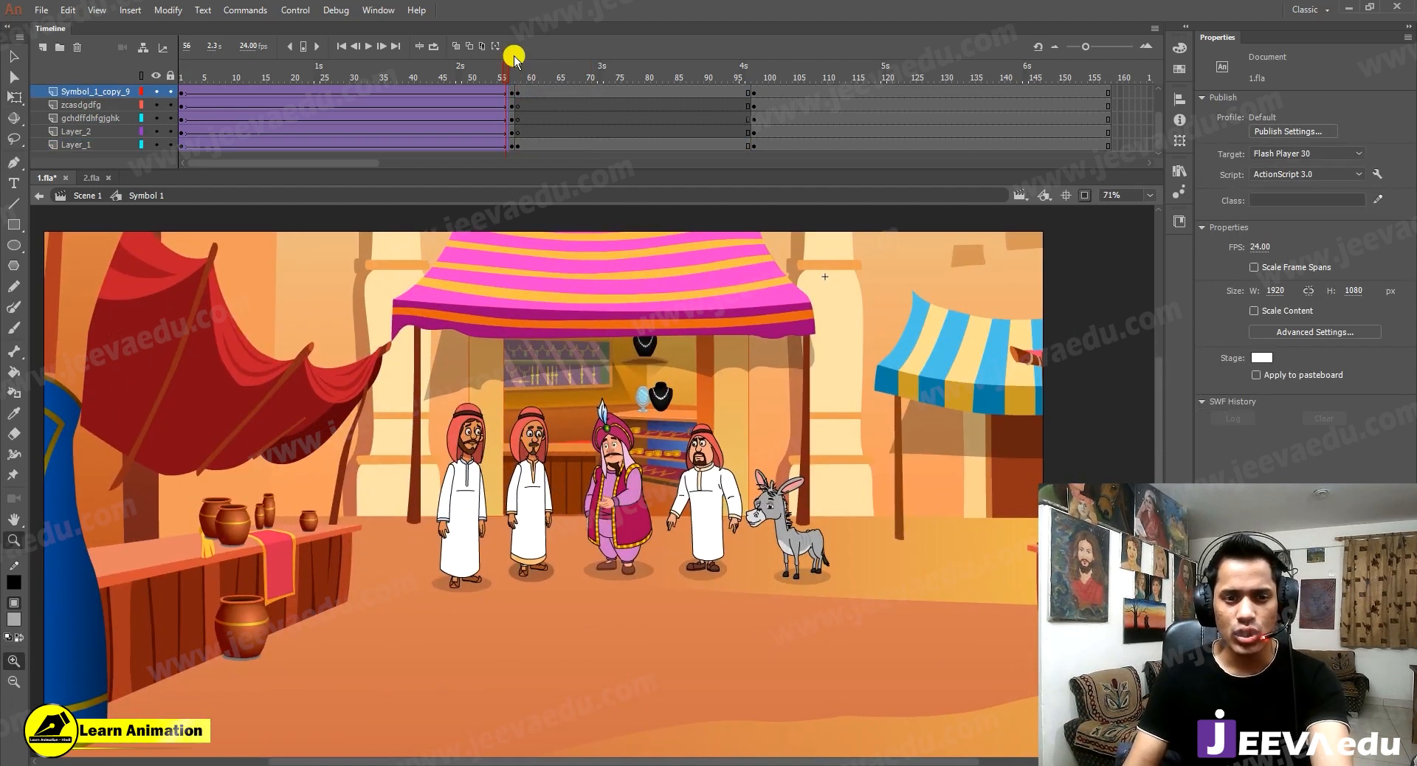
{"action": "left_click", "coordinate": [511, 73]}
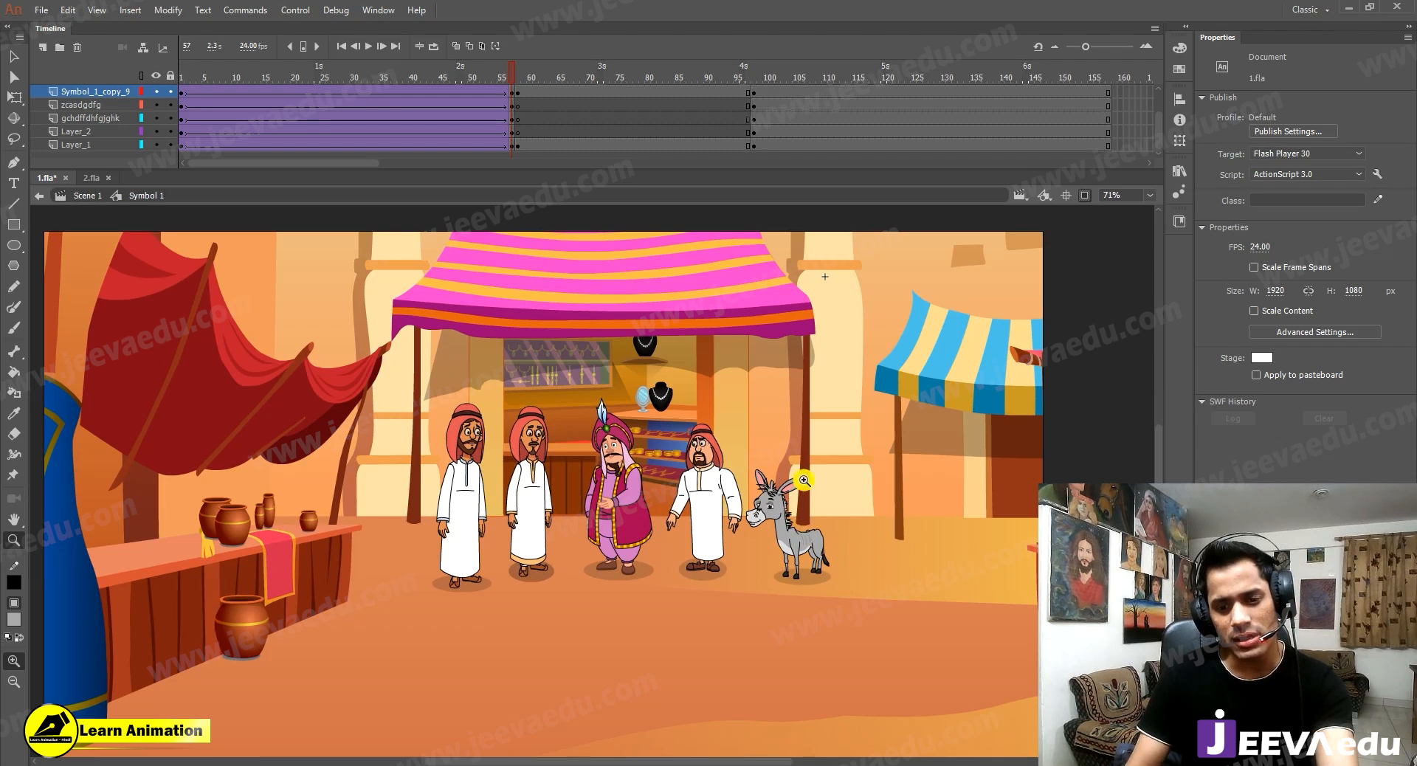
{"action": "left_click", "coordinate": [785, 500]}
{"action": "left_click", "coordinate": [632, 560]}
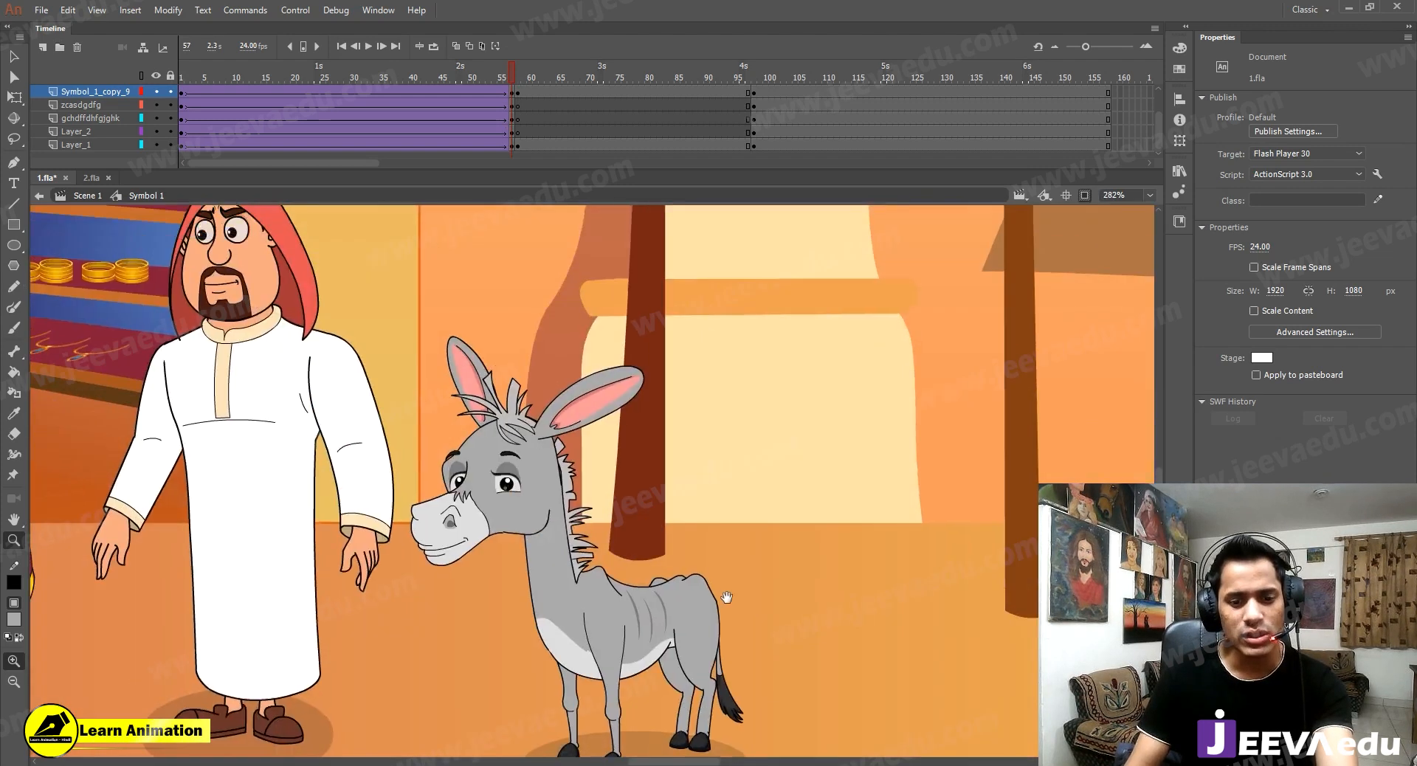
Examine the donkey close-up's framing and background at frame 58 at several magnifications.
{"action": "left_click", "coordinate": [517, 73]}
{"action": "left_click", "coordinate": [566, 336], "text": "alt"}
{"action": "left_click", "coordinate": [569, 377], "text": "alt"}
{"action": "left_click", "coordinate": [574, 442], "text": "alt"}
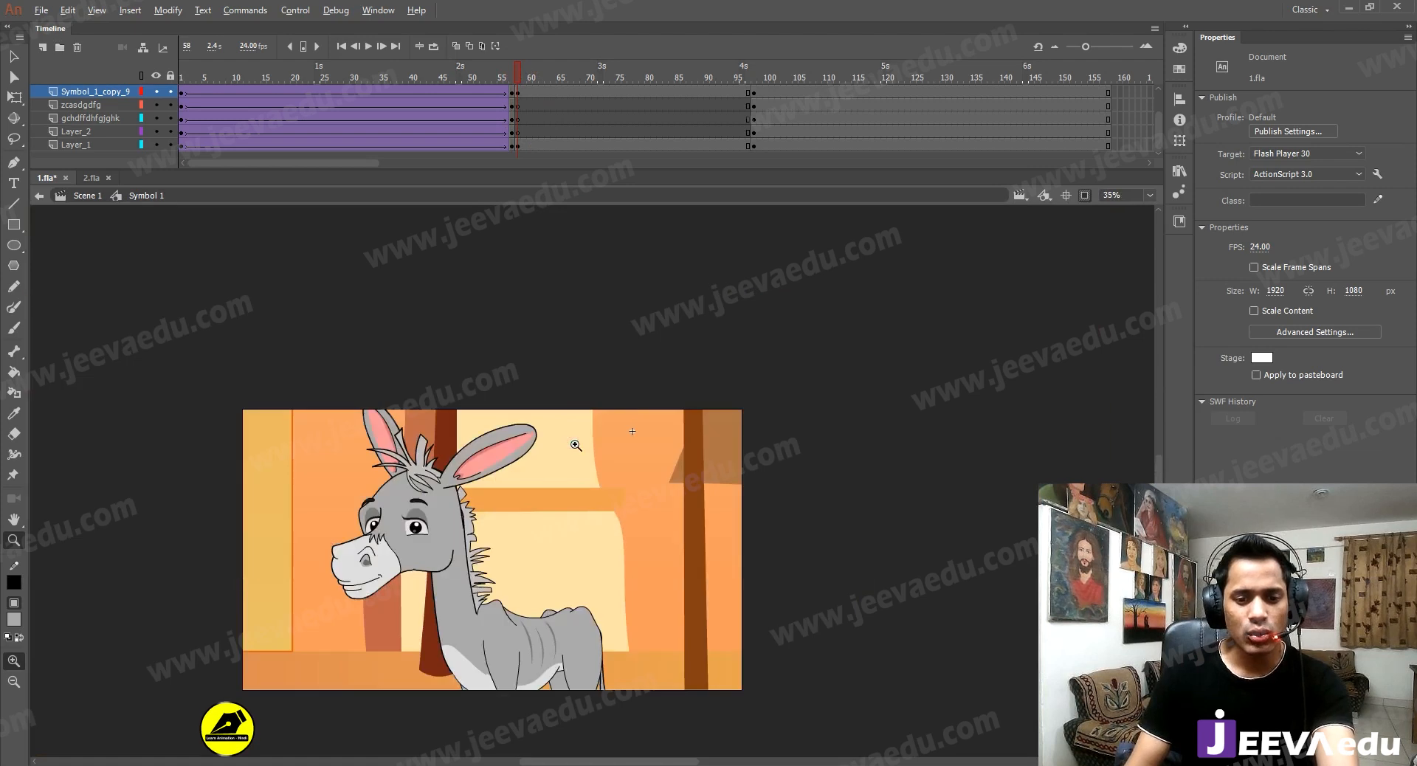
{"action": "left_click", "coordinate": [575, 467], "text": "alt"}
{"action": "left_click", "coordinate": [580, 514]}
{"action": "left_click", "coordinate": [579, 504]}
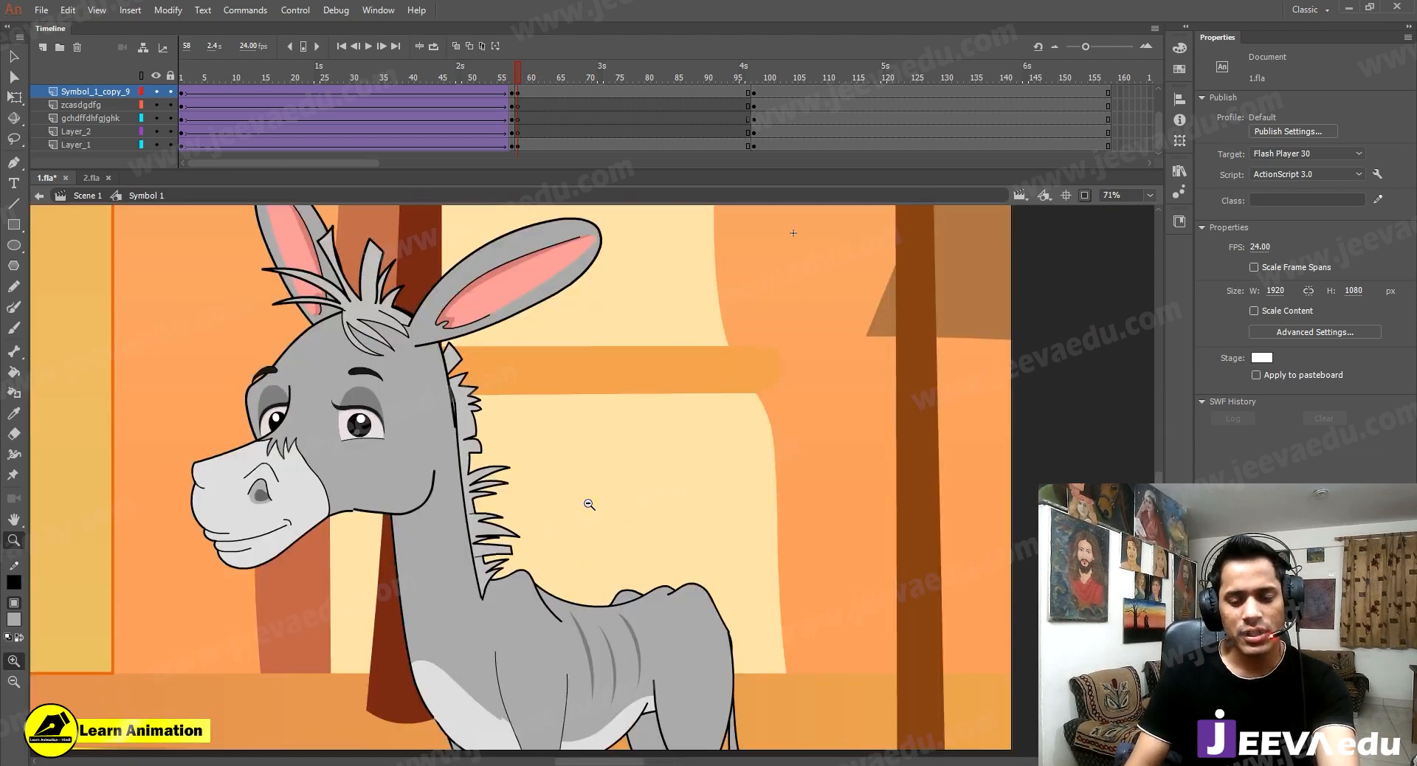
{"action": "left_click", "coordinate": [589, 504], "text": "alt"}
{"action": "left_click", "coordinate": [604, 478]}
{"action": "left_click_drag", "start_coordinate": [644, 468], "coordinate": [633, 477]}
{"action": "left_click", "coordinate": [631, 484], "text": "alt"}
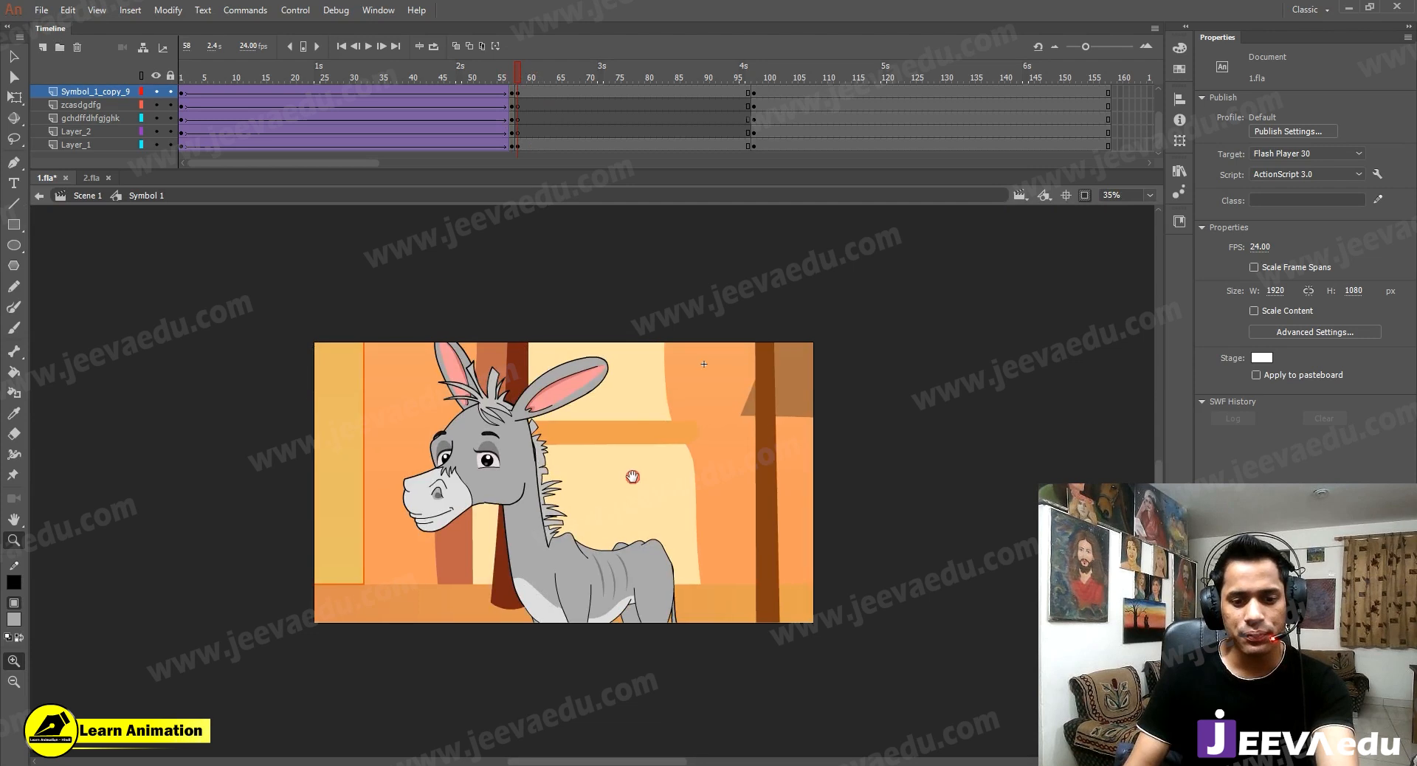
Compare frames 57 and 58, and move the close-up's background right behind the donkey at frame 58.
{"action": "left_click", "coordinate": [533, 74]}
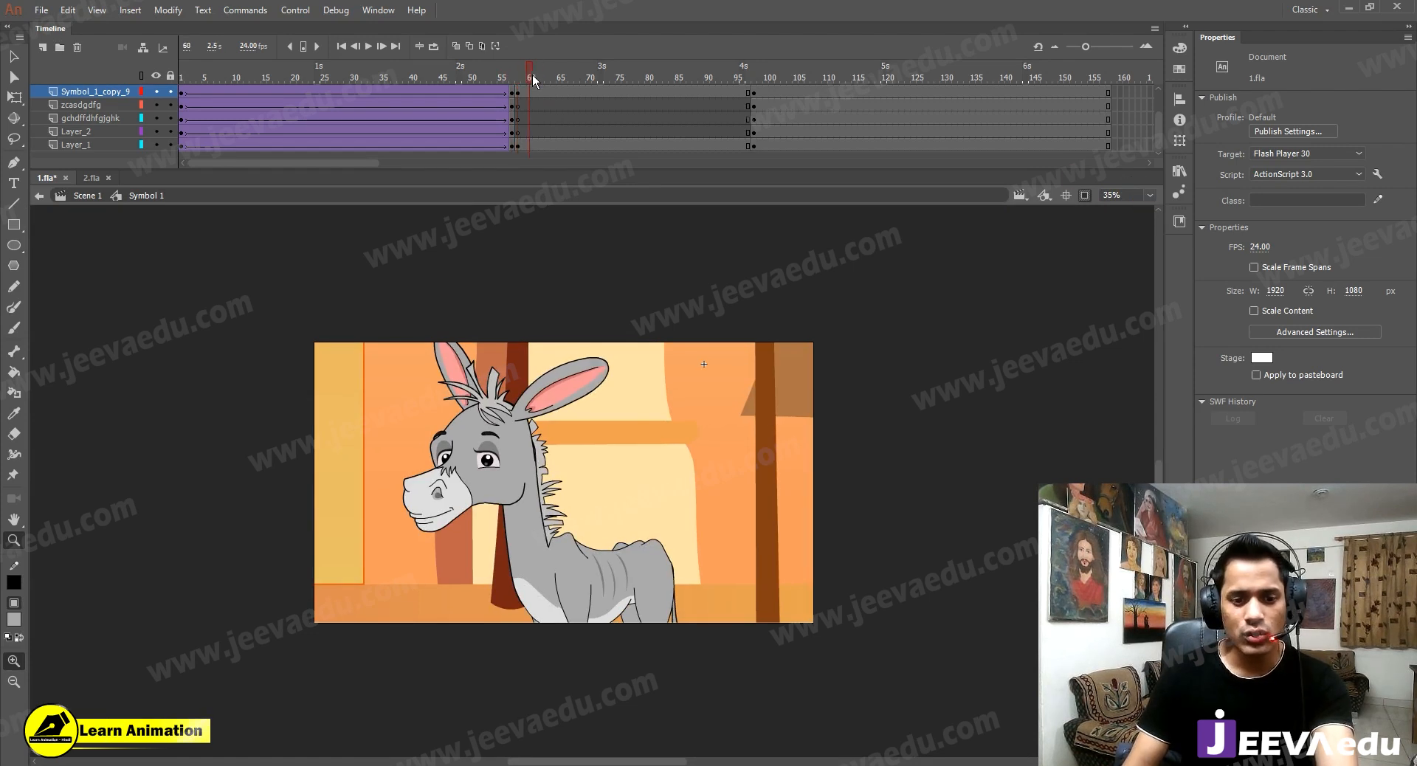
{"action": "left_click", "coordinate": [511, 90]}
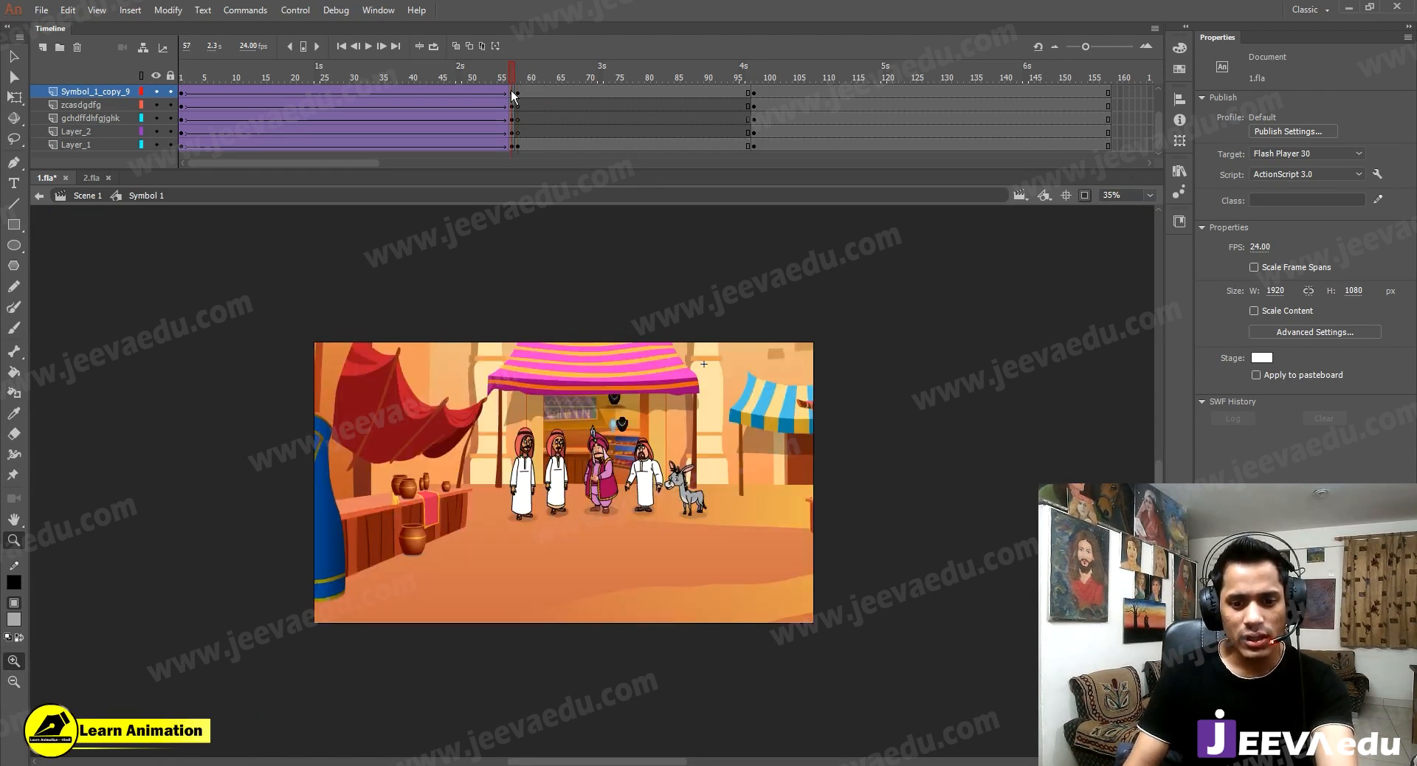
{"action": "left_click", "coordinate": [518, 93]}
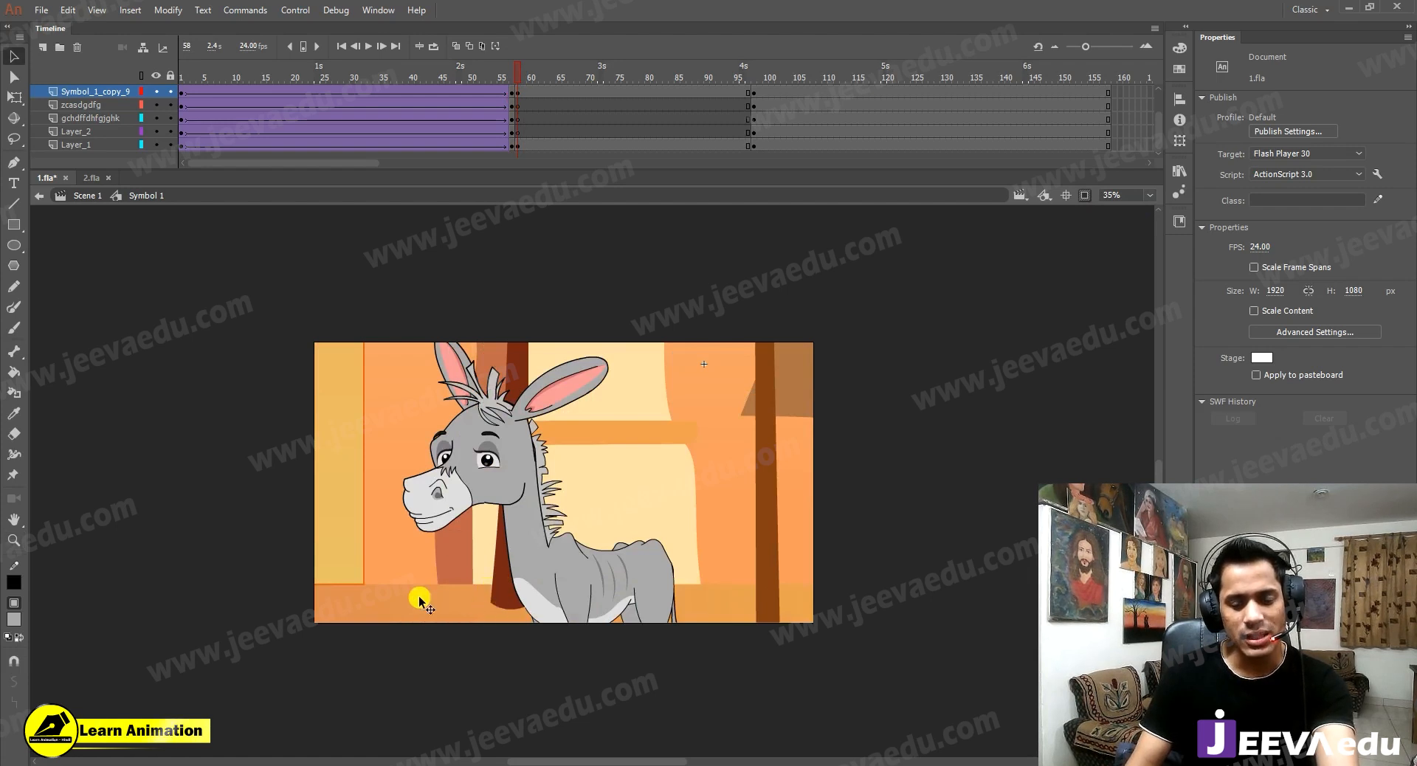
{"action": "left_click_drag", "start_coordinate": [633, 519], "coordinate": [720, 513]}
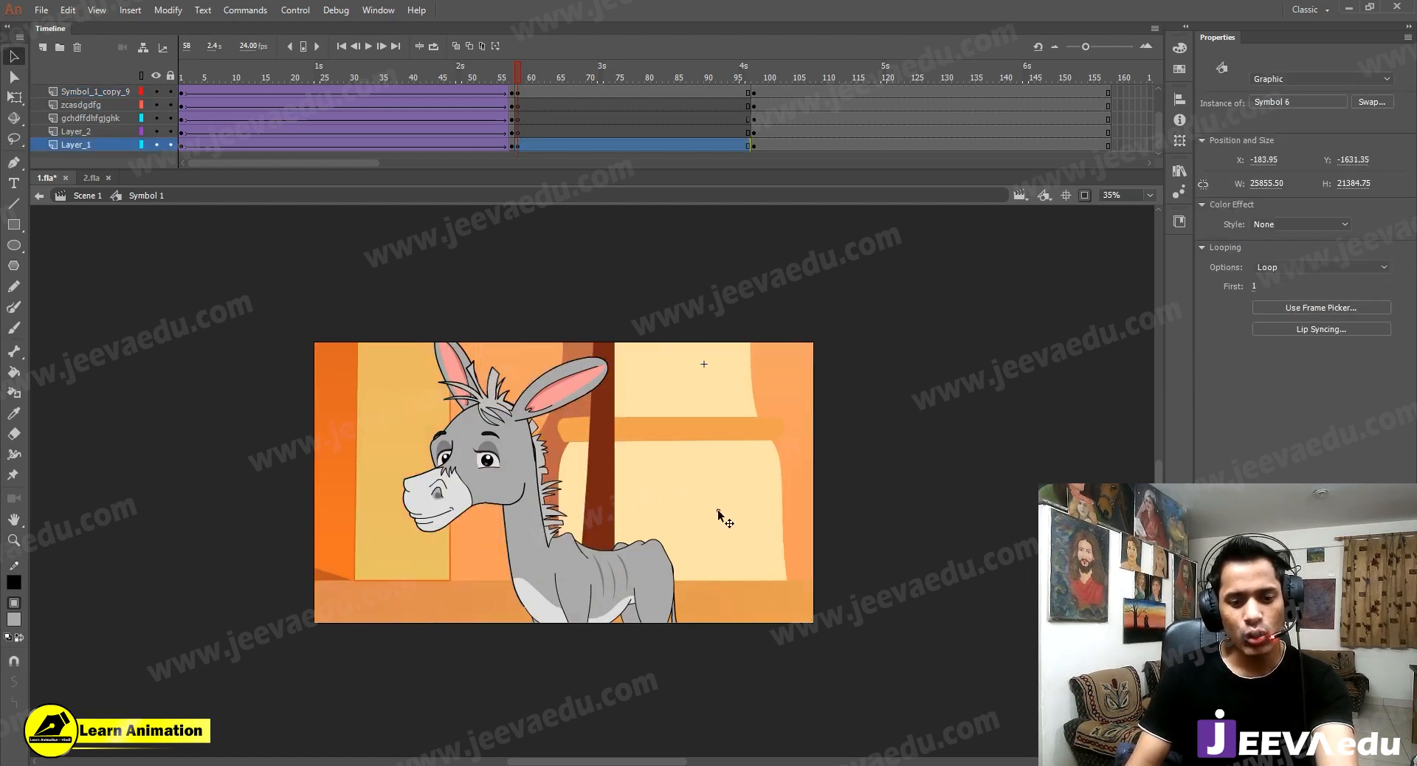
Compare the donkey's surroundings in the wide shot at frame 57 with the close-up background from frame 58.
{"action": "left_click", "coordinate": [512, 93]}
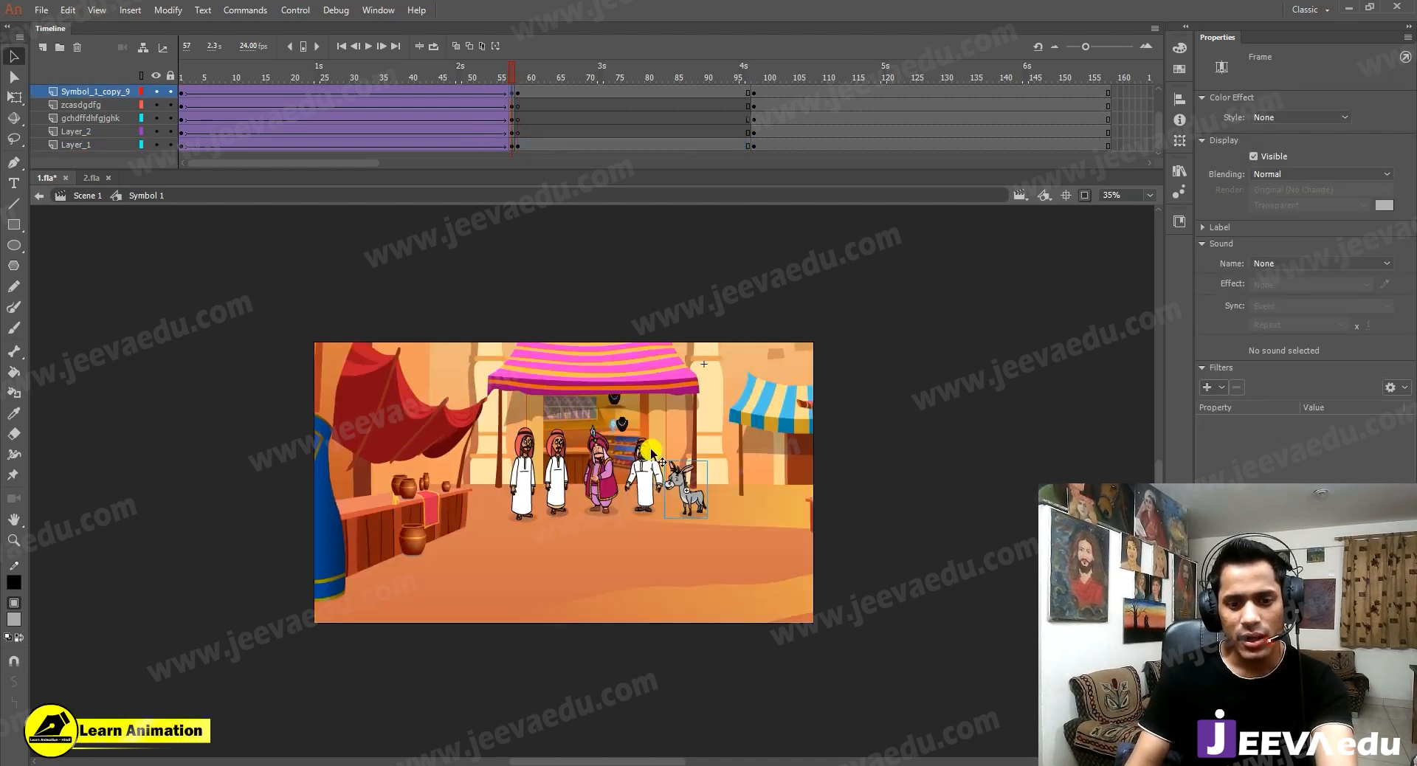
{"action": "key", "text": "z"}
{"action": "left_click", "coordinate": [632, 459]}
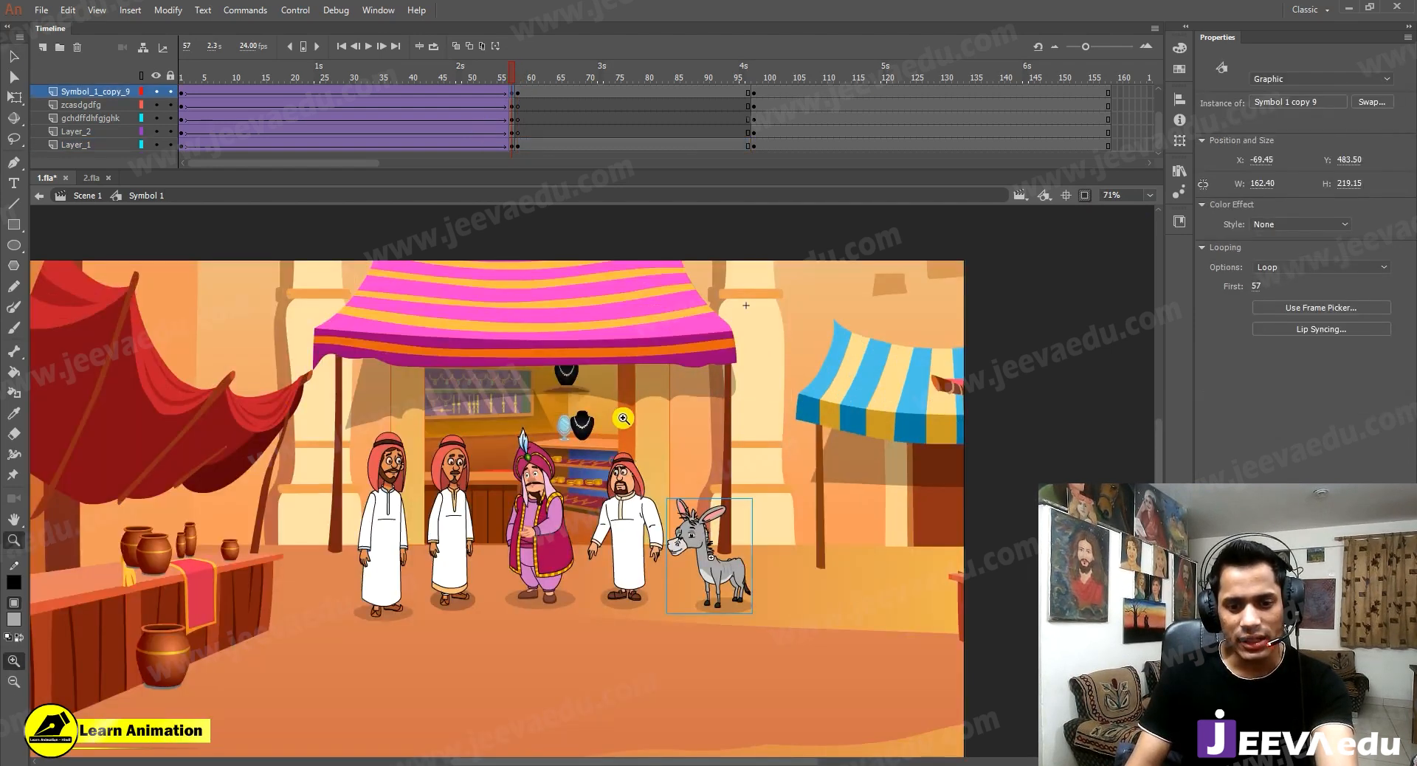
{"action": "left_click", "coordinate": [520, 72]}
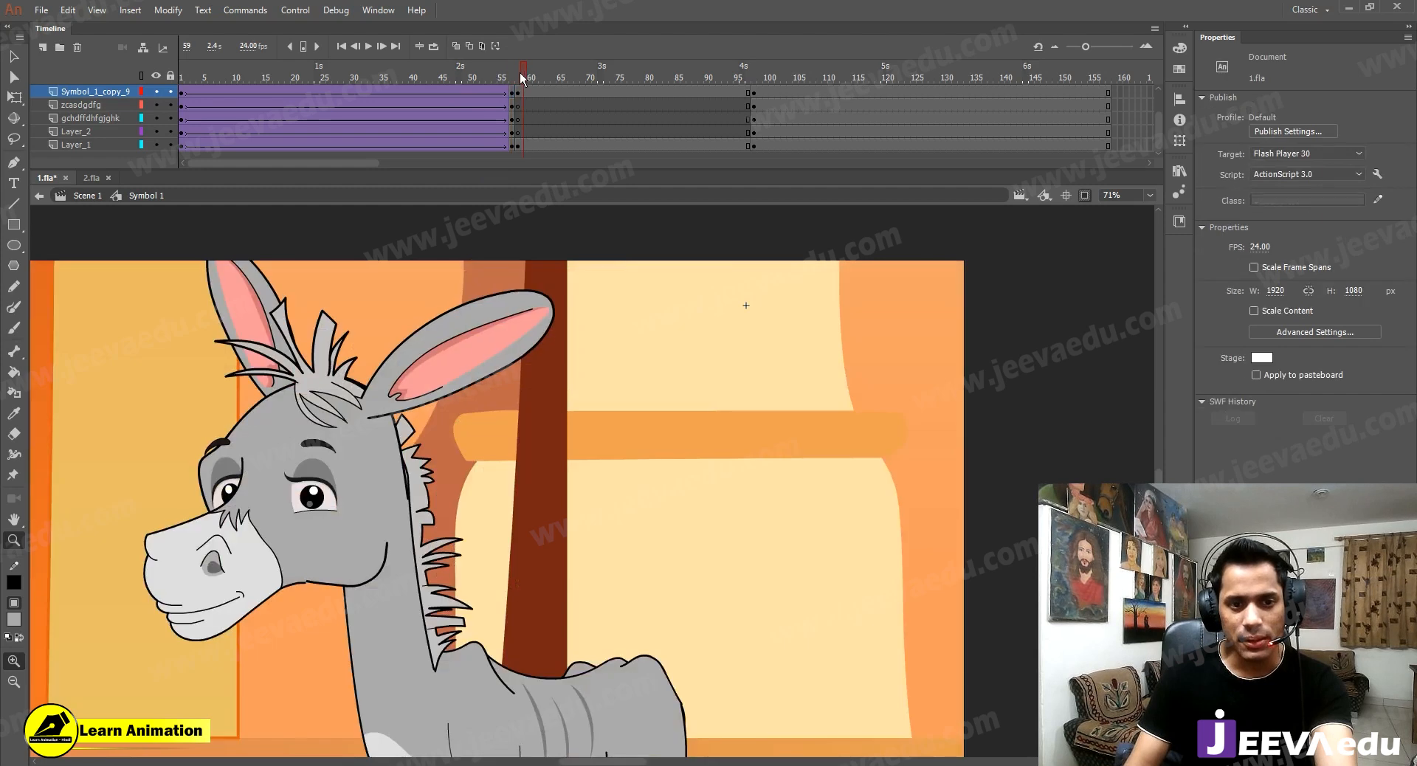
{"action": "left_click", "coordinate": [459, 453], "text": "alt"}
{"action": "left_click", "coordinate": [459, 453], "text": "alt"}
{"action": "left_click_drag", "start_coordinate": [513, 522], "coordinate": [474, 458]}
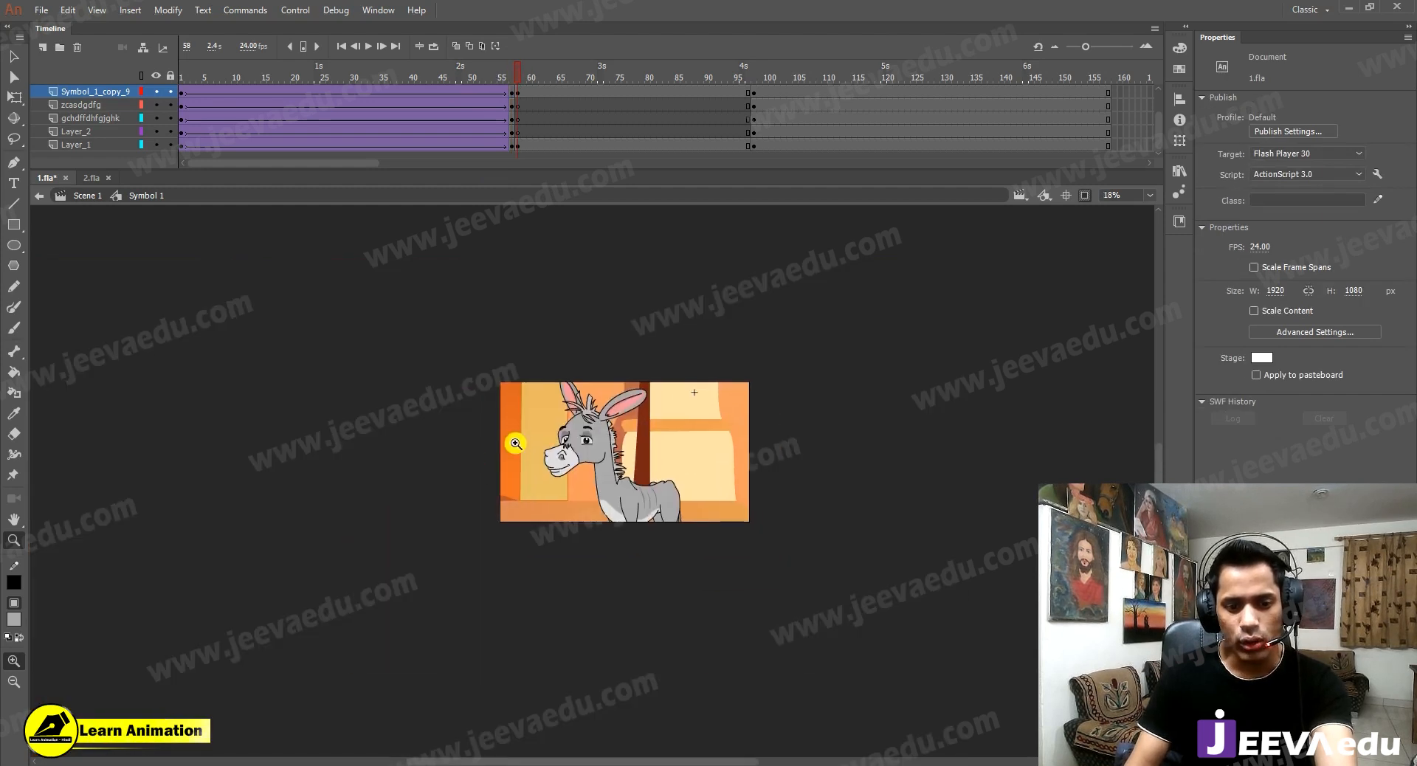
Move the close-up's background left so the brown awning post stands behind the donkey's head.
{"action": "key", "text": "v"}
{"action": "left_click", "coordinate": [519, 498]}
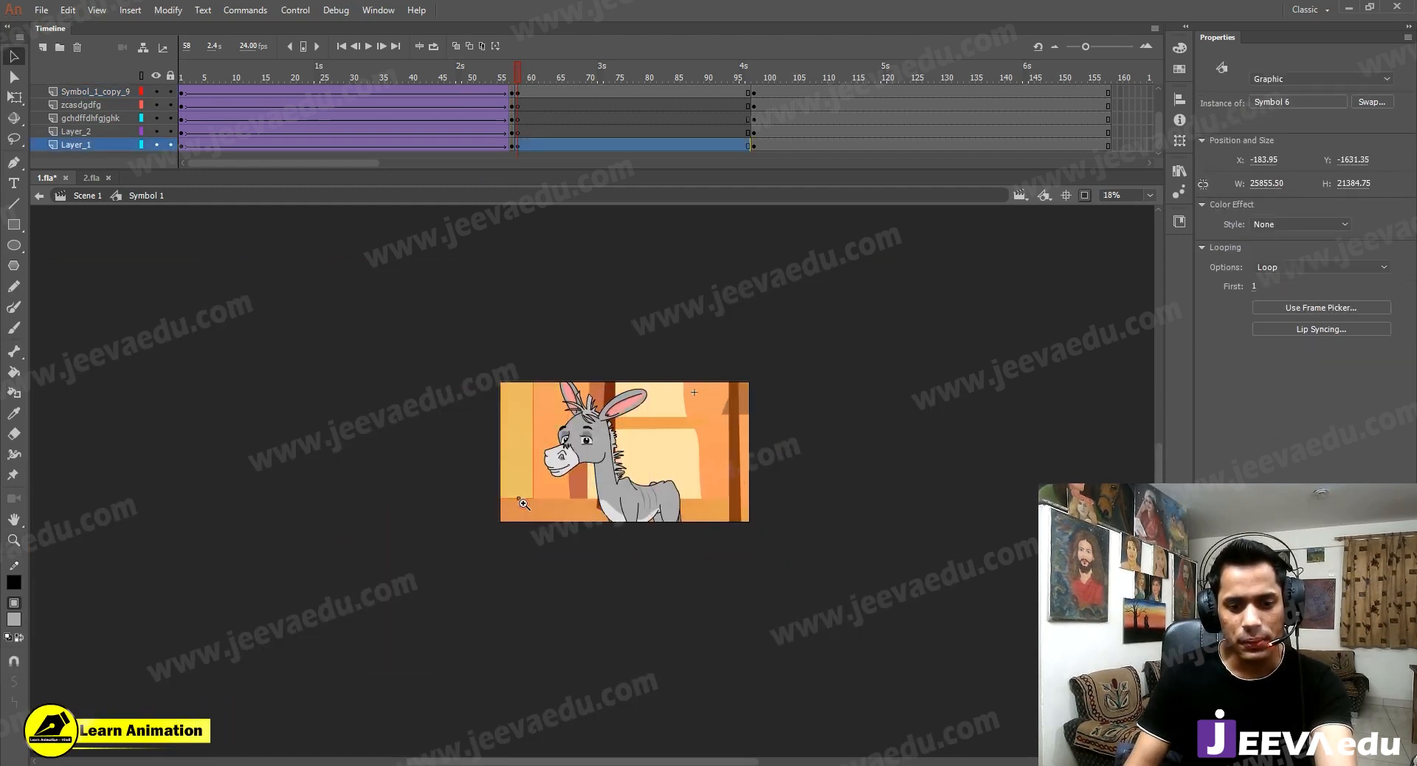
{"action": "key", "text": "z"}
{"action": "left_click", "coordinate": [673, 463]}
{"action": "left_click_drag", "start_coordinate": [648, 475], "coordinate": [564, 593]}
{"action": "left_click", "coordinate": [610, 520]}
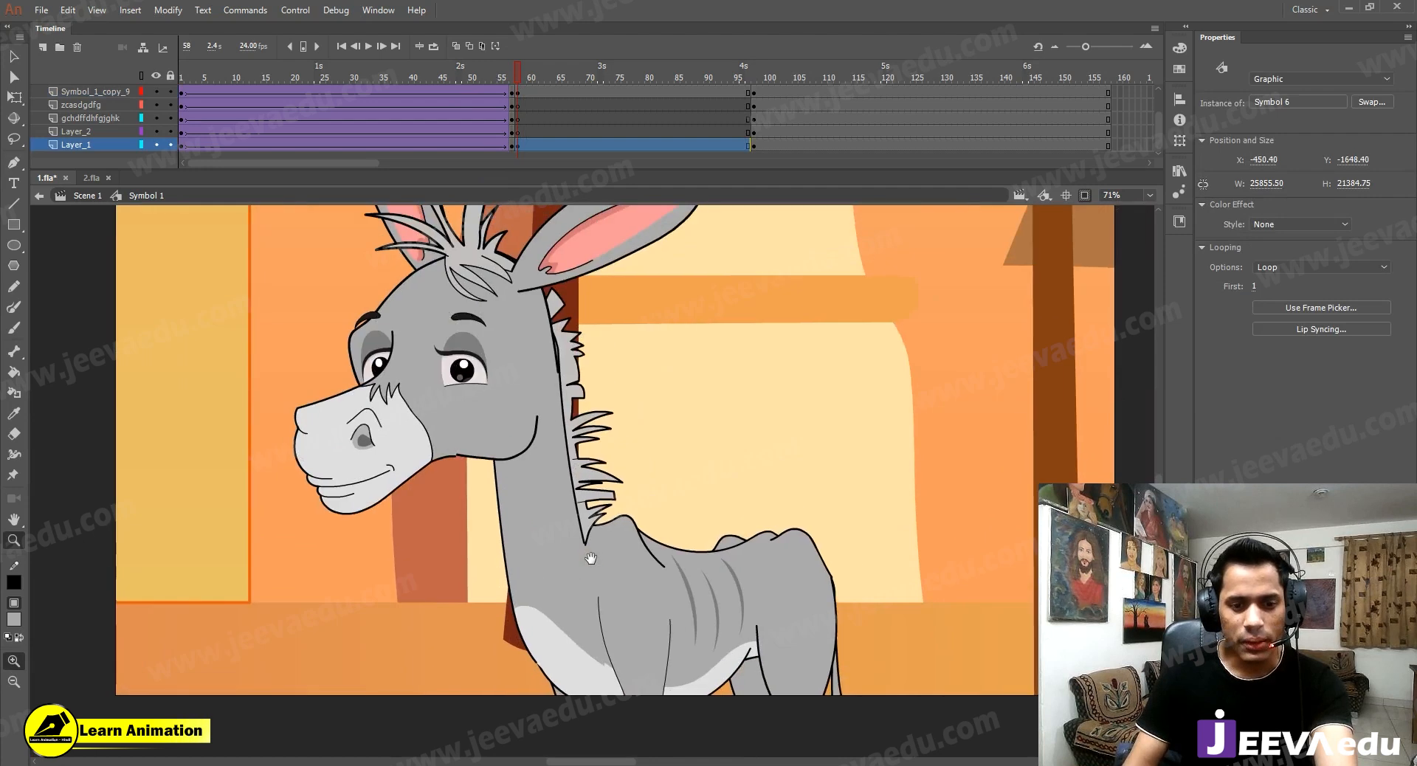
{"action": "left_click_drag", "start_coordinate": [565, 509], "coordinate": [521, 591]}
{"action": "key", "text": "v"}
{"action": "left_click_drag", "start_coordinate": [384, 671], "coordinate": [265, 678]}
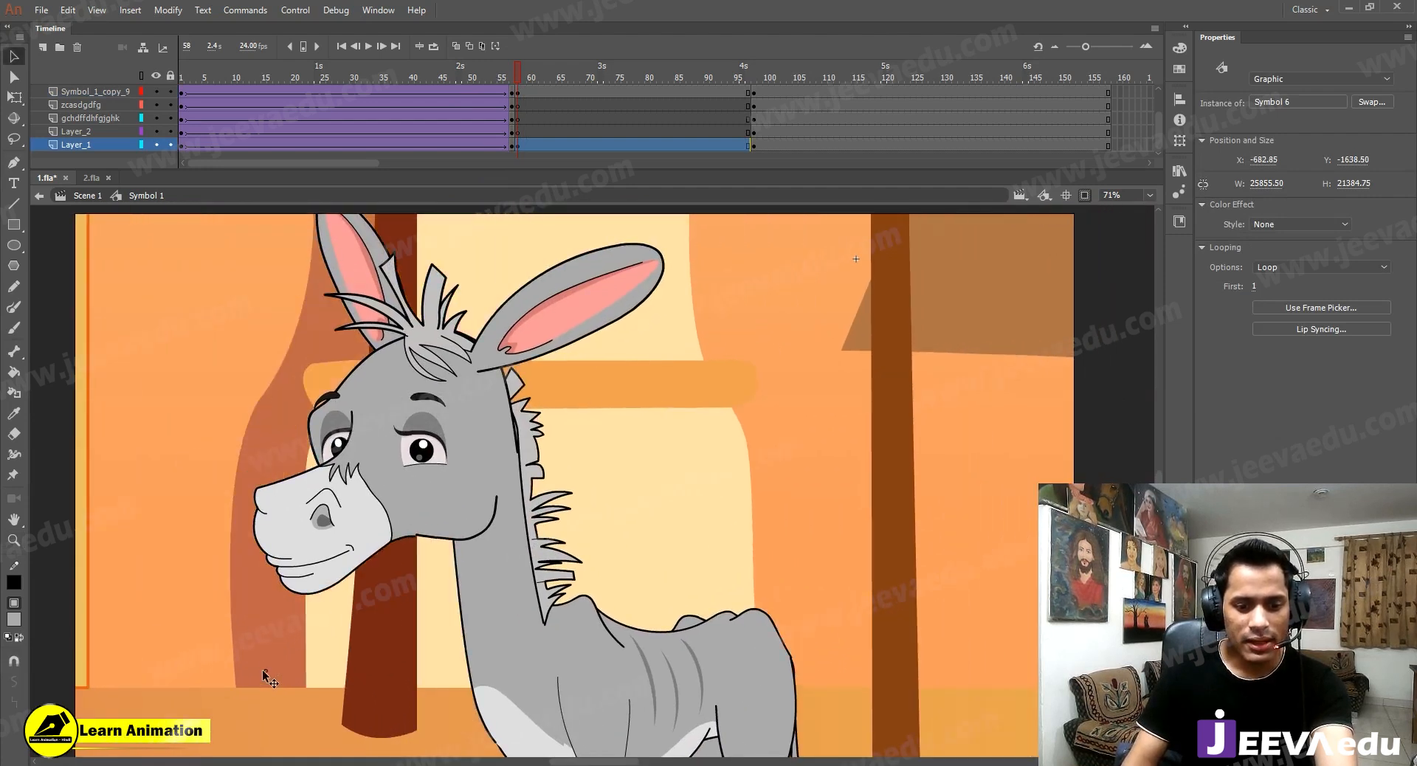
Play the cut from frame 57 and examine the donkey close-up's framing at 50% magnification.
{"action": "key", "text": "z"}
{"action": "left_click", "coordinate": [400, 657], "text": "alt"}
{"action": "left_click_drag", "start_coordinate": [574, 500], "coordinate": [550, 559]}
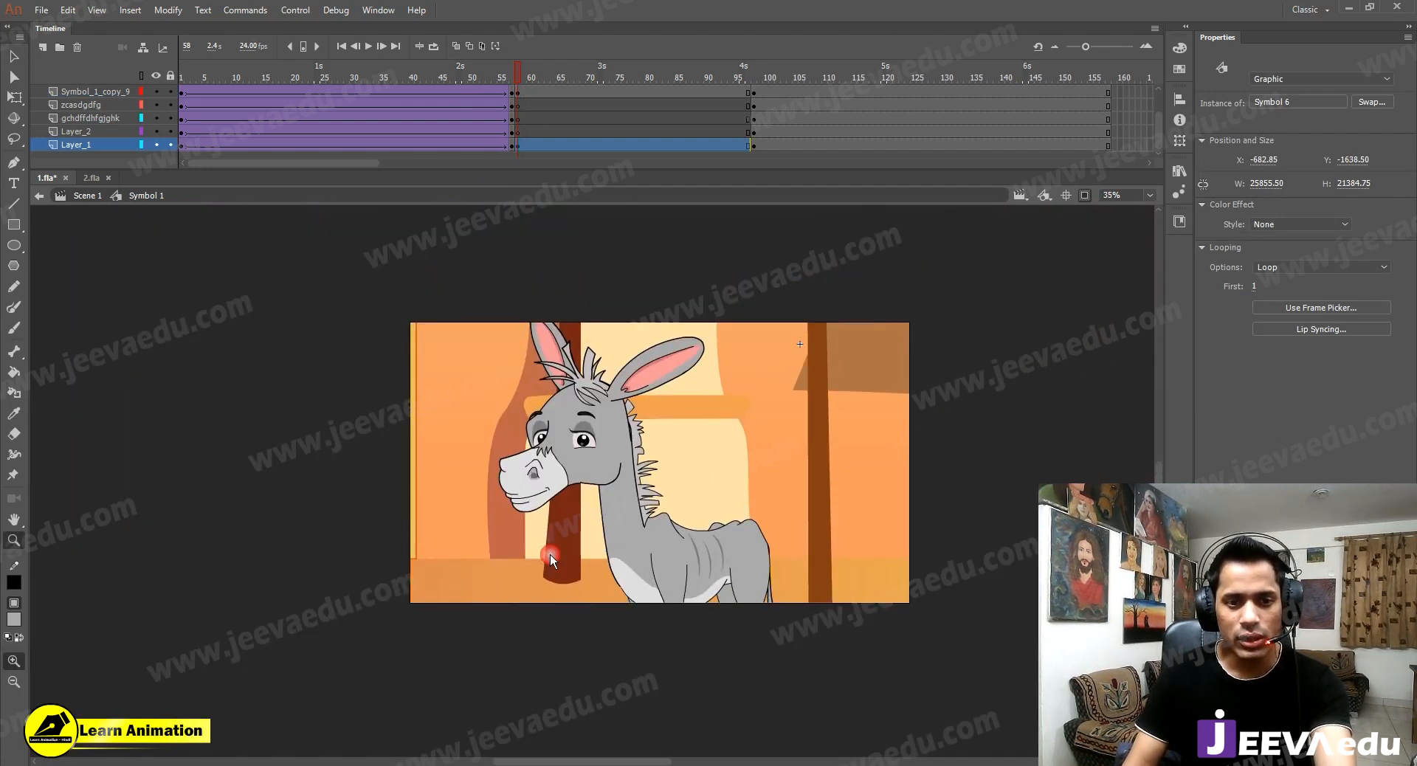
{"action": "left_click", "coordinate": [511, 72]}
{"action": "left_click", "coordinate": [511, 72]}
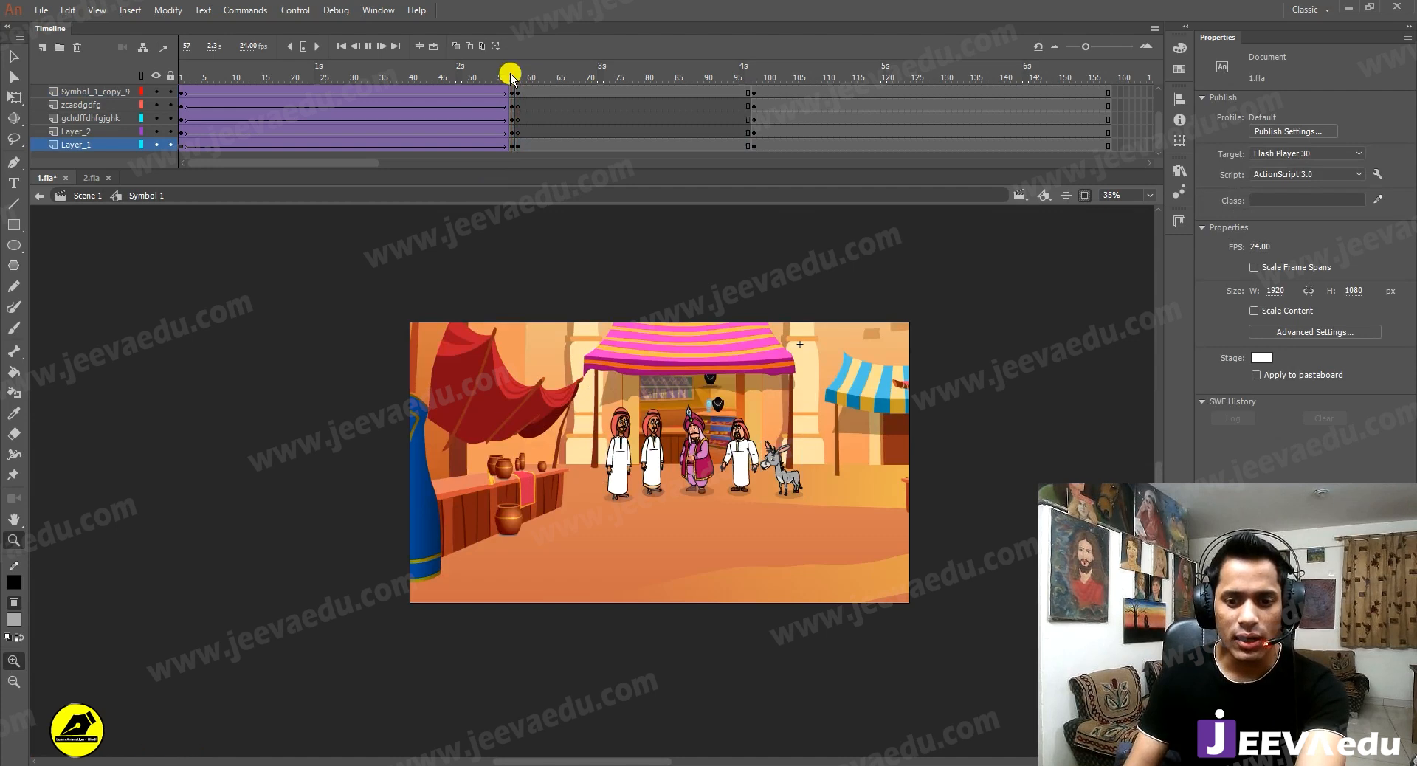
{"action": "key", "text": "Return"}
{"action": "left_click", "coordinate": [620, 452]}
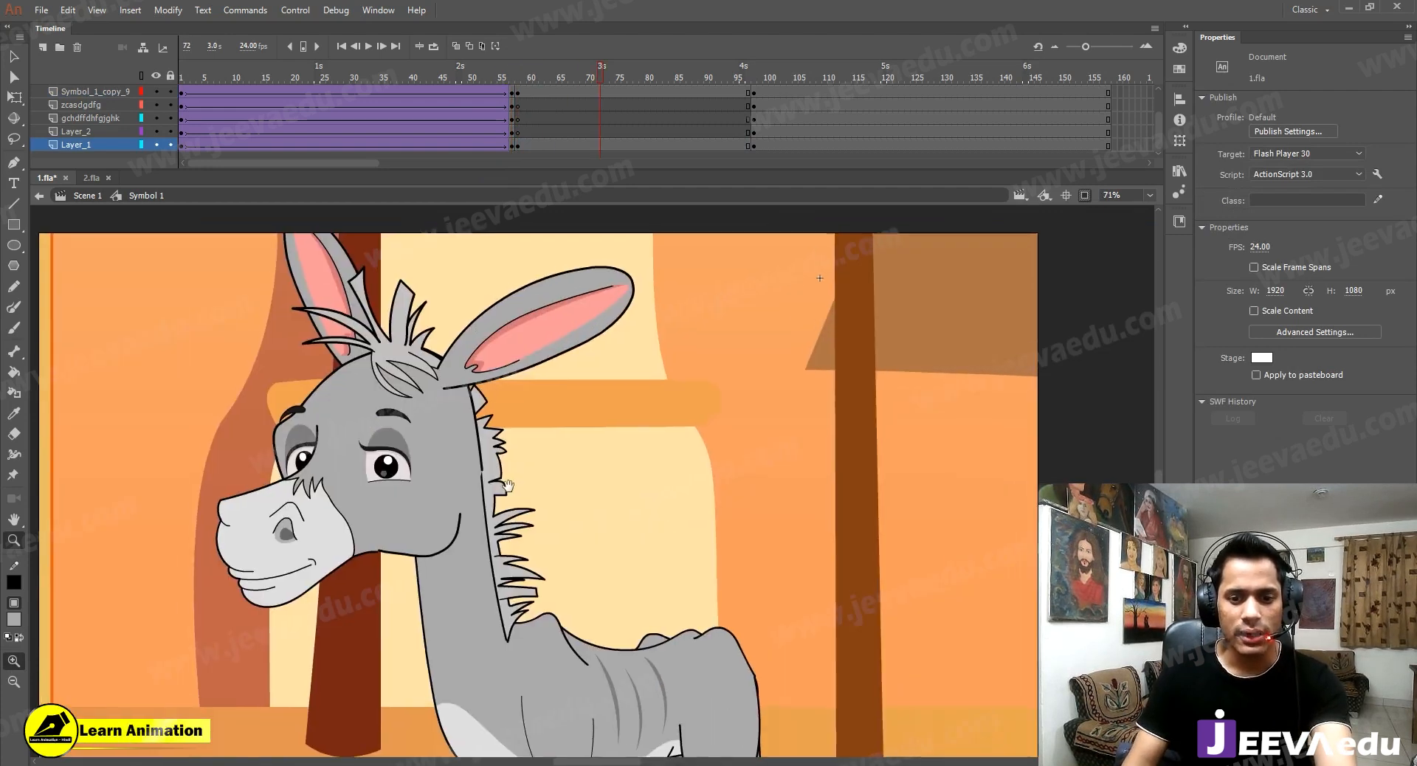
{"action": "left_click", "coordinate": [1156, 198]}
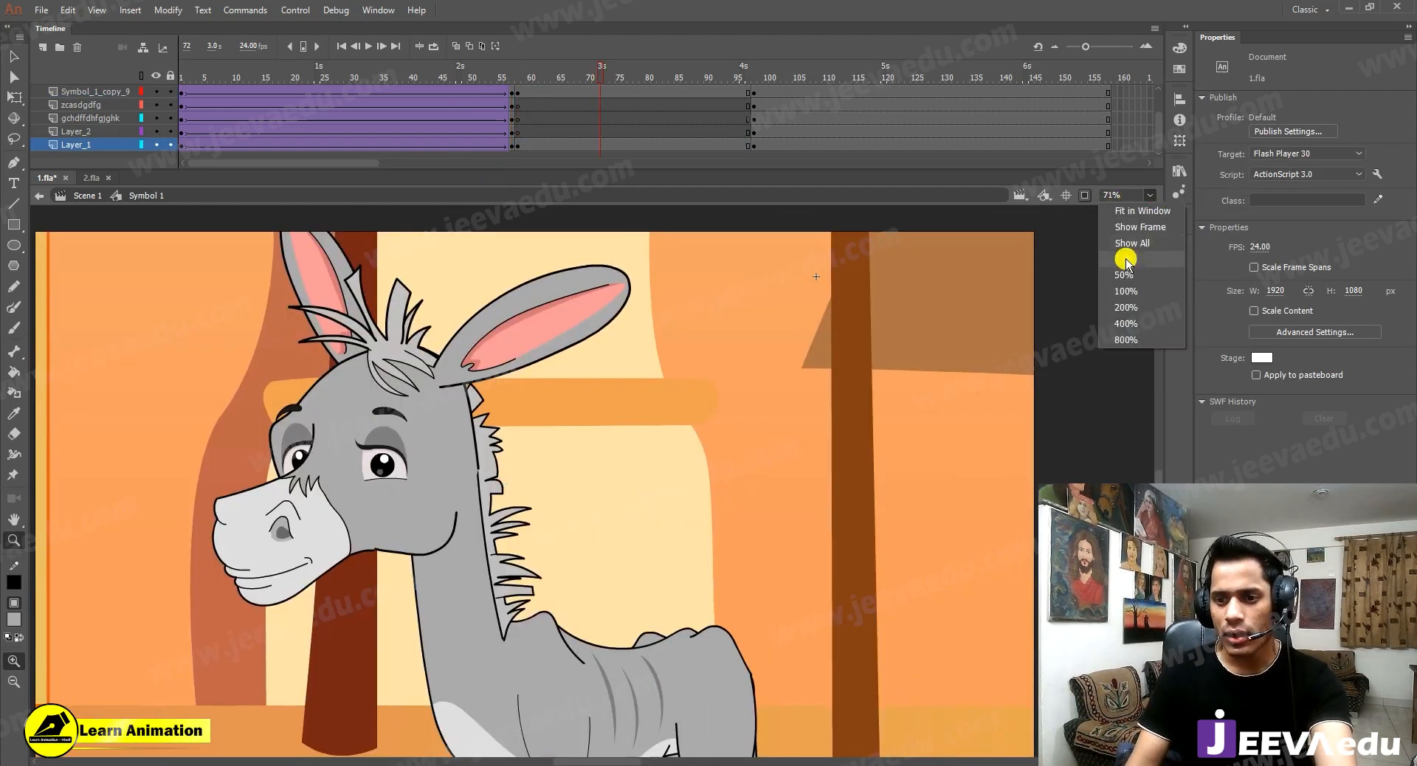
{"action": "left_click", "coordinate": [1125, 261]}
{"action": "left_click", "coordinate": [1147, 199]}
{"action": "left_click", "coordinate": [1114, 276]}
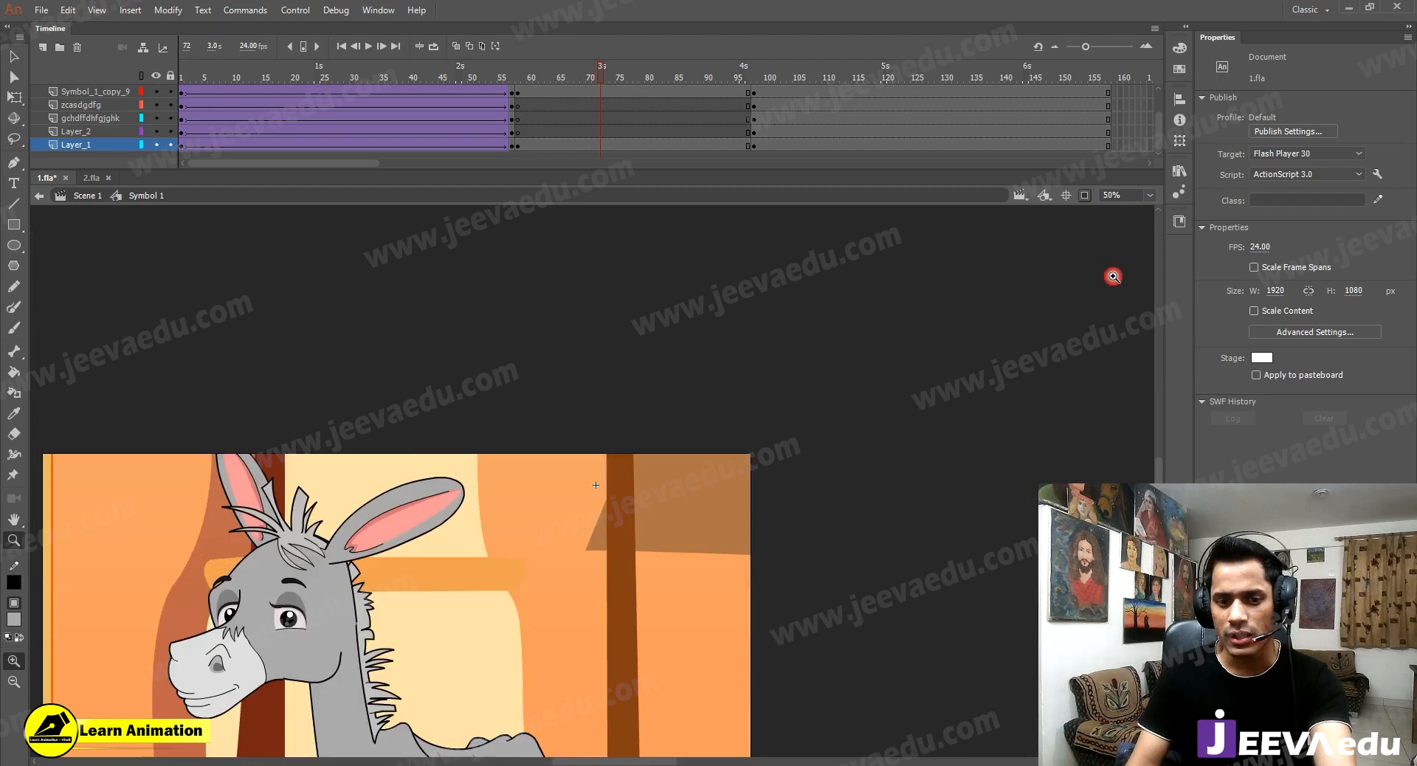
{"action": "left_click_drag", "start_coordinate": [669, 506], "coordinate": [842, 392]}
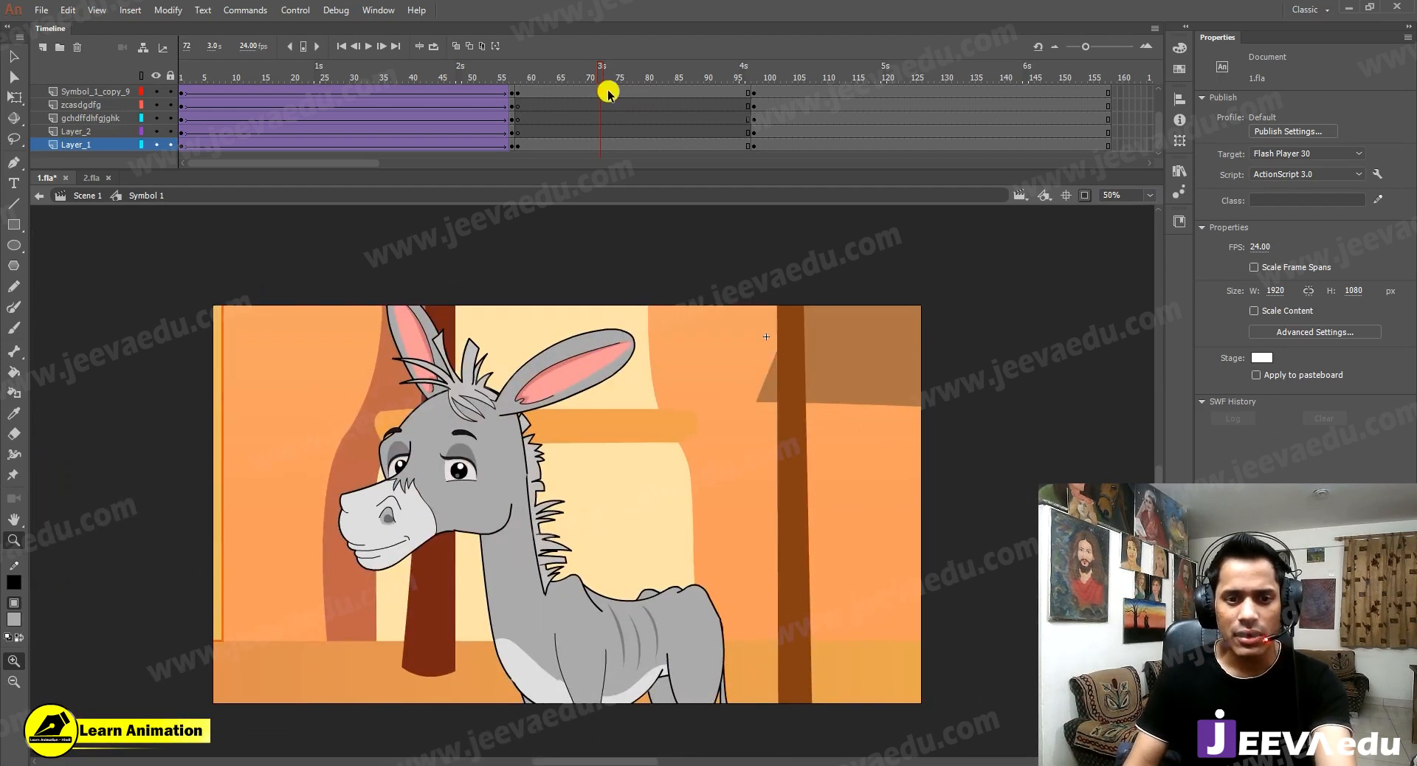
Shift the background slightly down behind the close-up donkey and set the donkey symbol's first loop frame to 1.
{"action": "left_click_drag", "start_coordinate": [536, 88], "coordinate": [519, 88]}
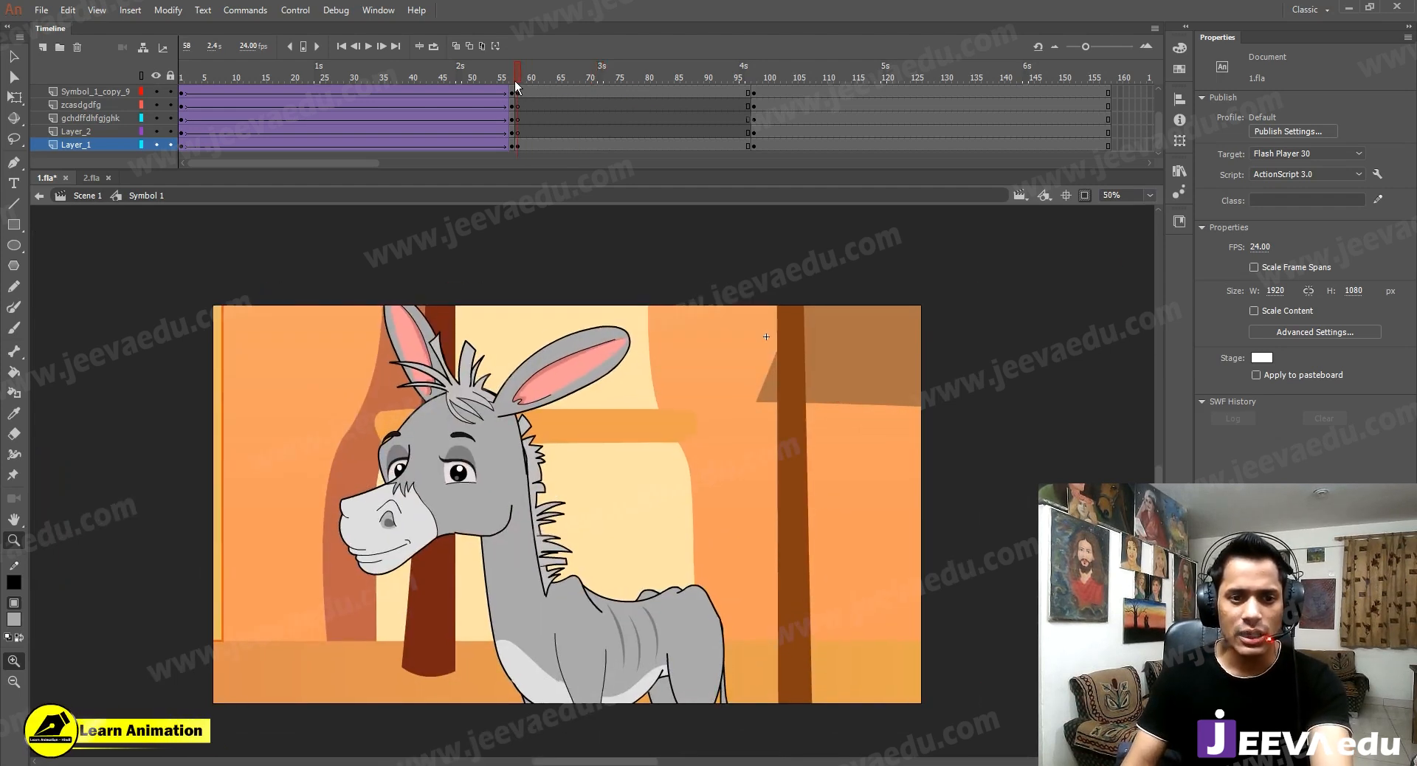
{"action": "left_click", "coordinate": [530, 81]}
{"action": "left_click_drag", "start_coordinate": [580, 440], "coordinate": [625, 411]}
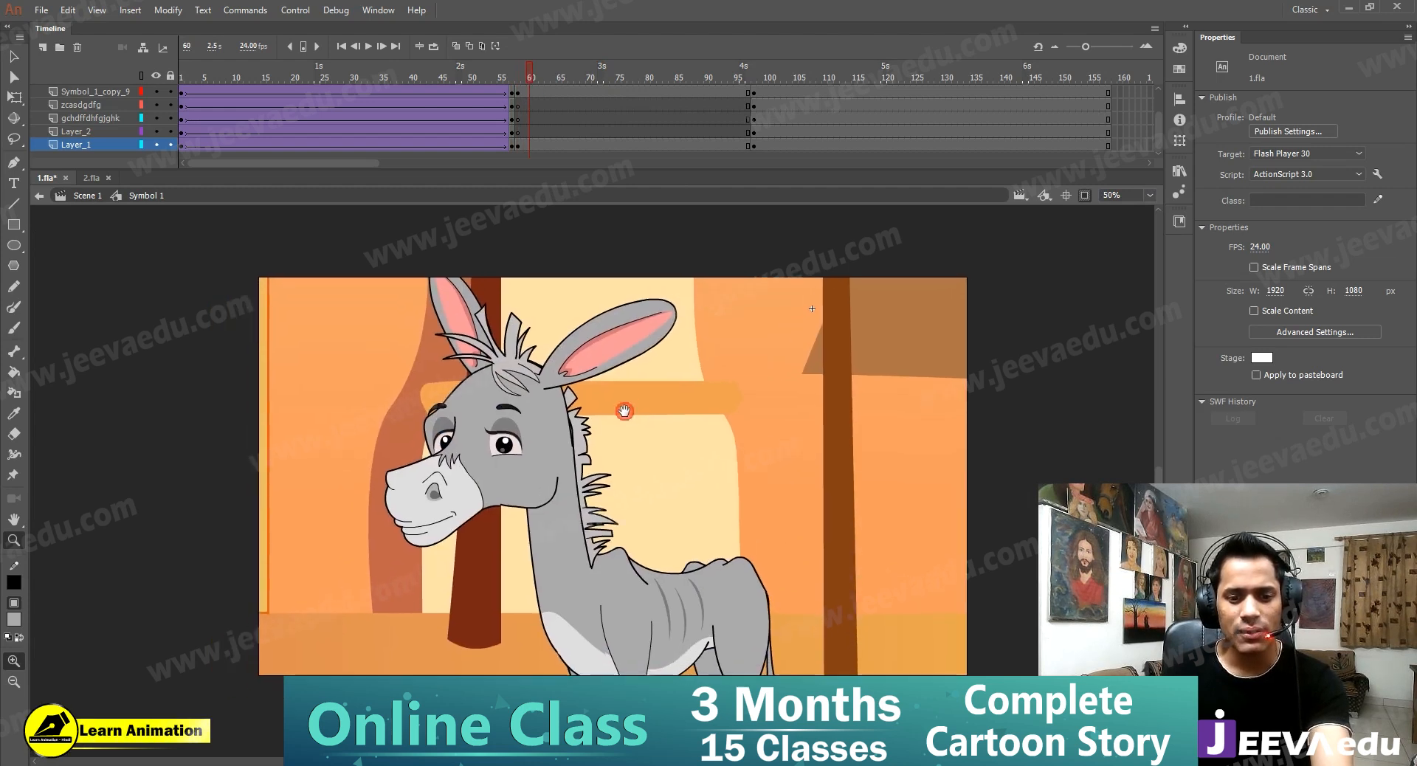
{"action": "key", "text": "v"}
{"action": "left_click", "coordinate": [707, 453]}
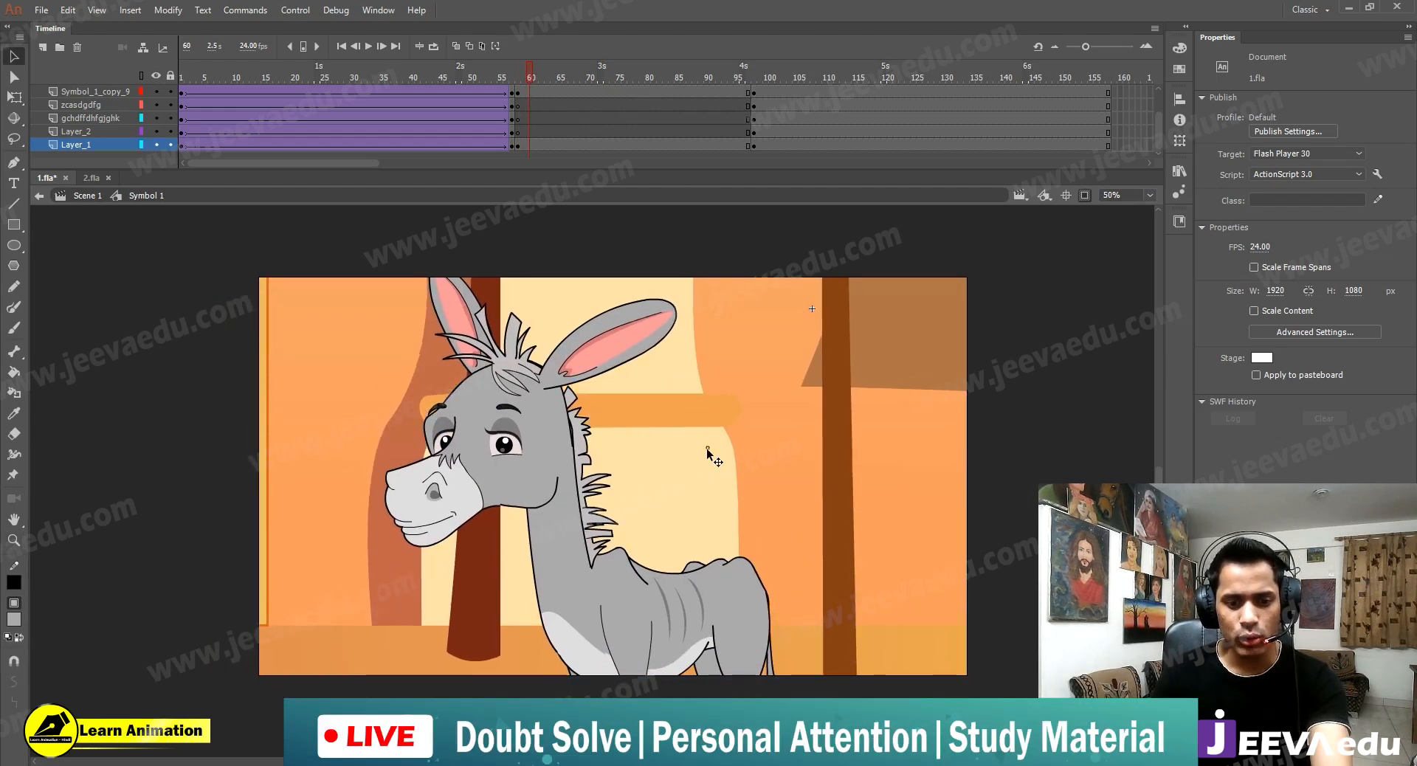
{"action": "left_click", "coordinate": [543, 456]}
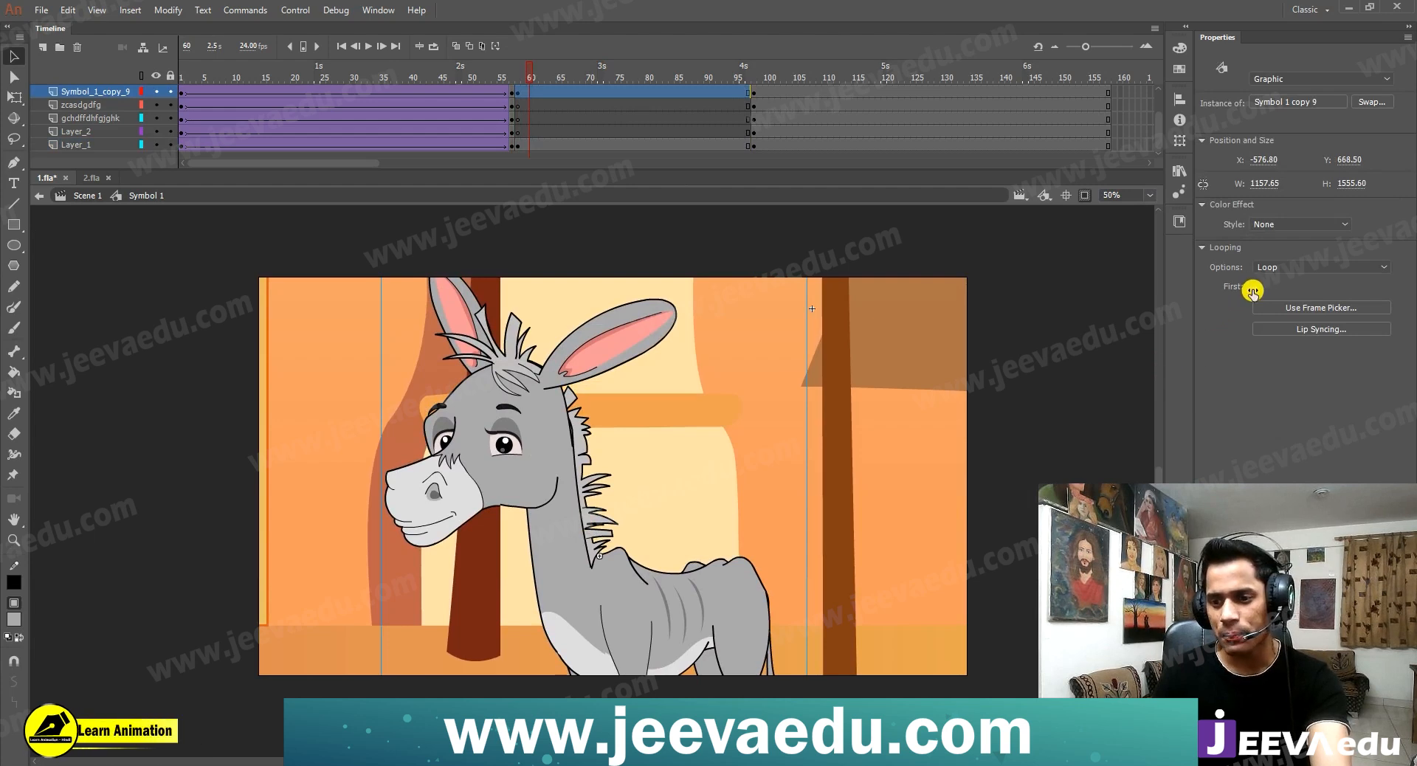
{"action": "left_click_drag", "start_coordinate": [1241, 289], "coordinate": [1137, 291]}
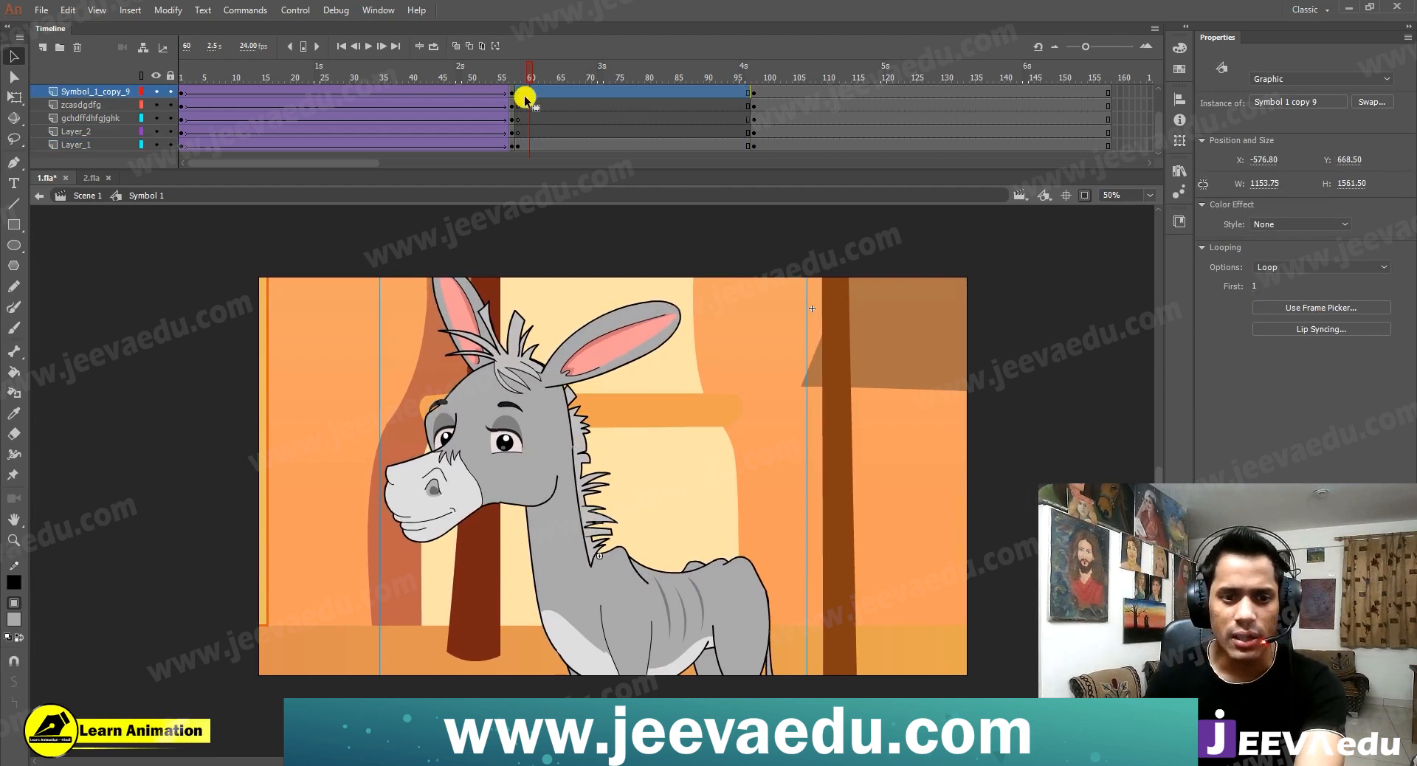
Play the scene from shortly before the cut, through the donkey close-up, and back to the wide shot.
{"action": "scroll", "coordinate": [525, 98], "scroll_direction": "up", "scroll_amount": 3}
{"action": "left_click", "coordinate": [482, 82]}
{"action": "key", "text": "Return"}
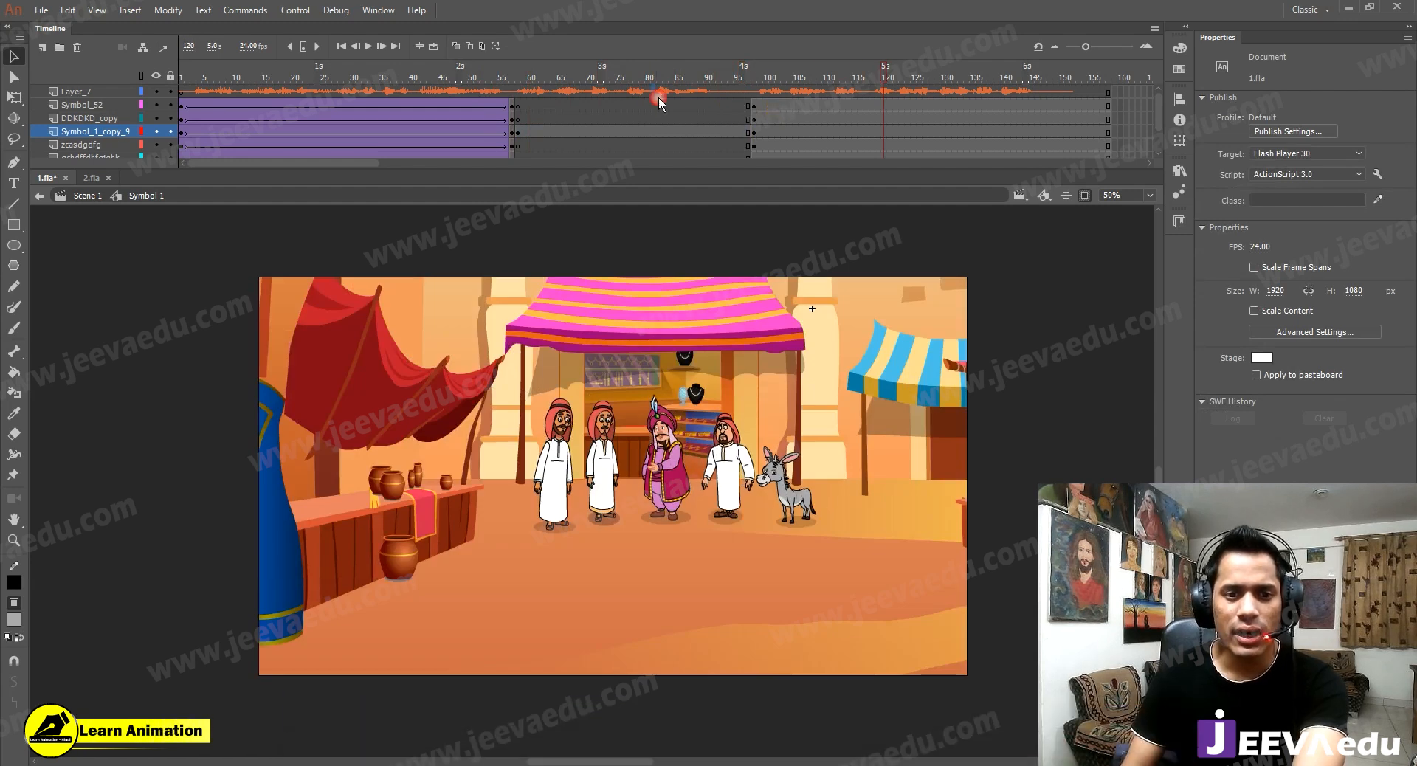
Transfer the close-up donkey from Symbol_1_copy_9 to Layer_2 at frame 58 and delete the leftover small donkey.
{"action": "left_click", "coordinate": [518, 129]}
{"action": "scroll", "coordinate": [519, 111], "scroll_direction": "down", "scroll_amount": 2}
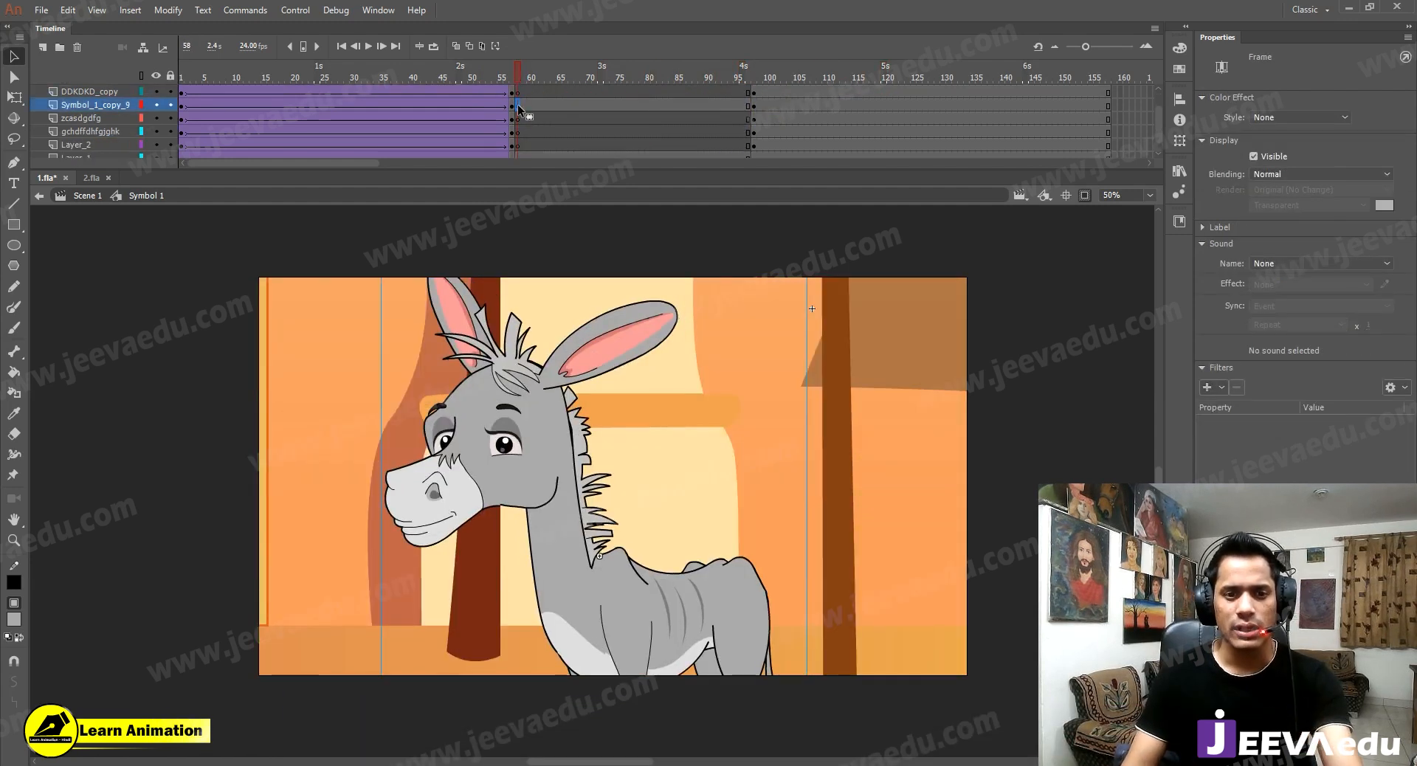
{"action": "left_click", "coordinate": [518, 144]}
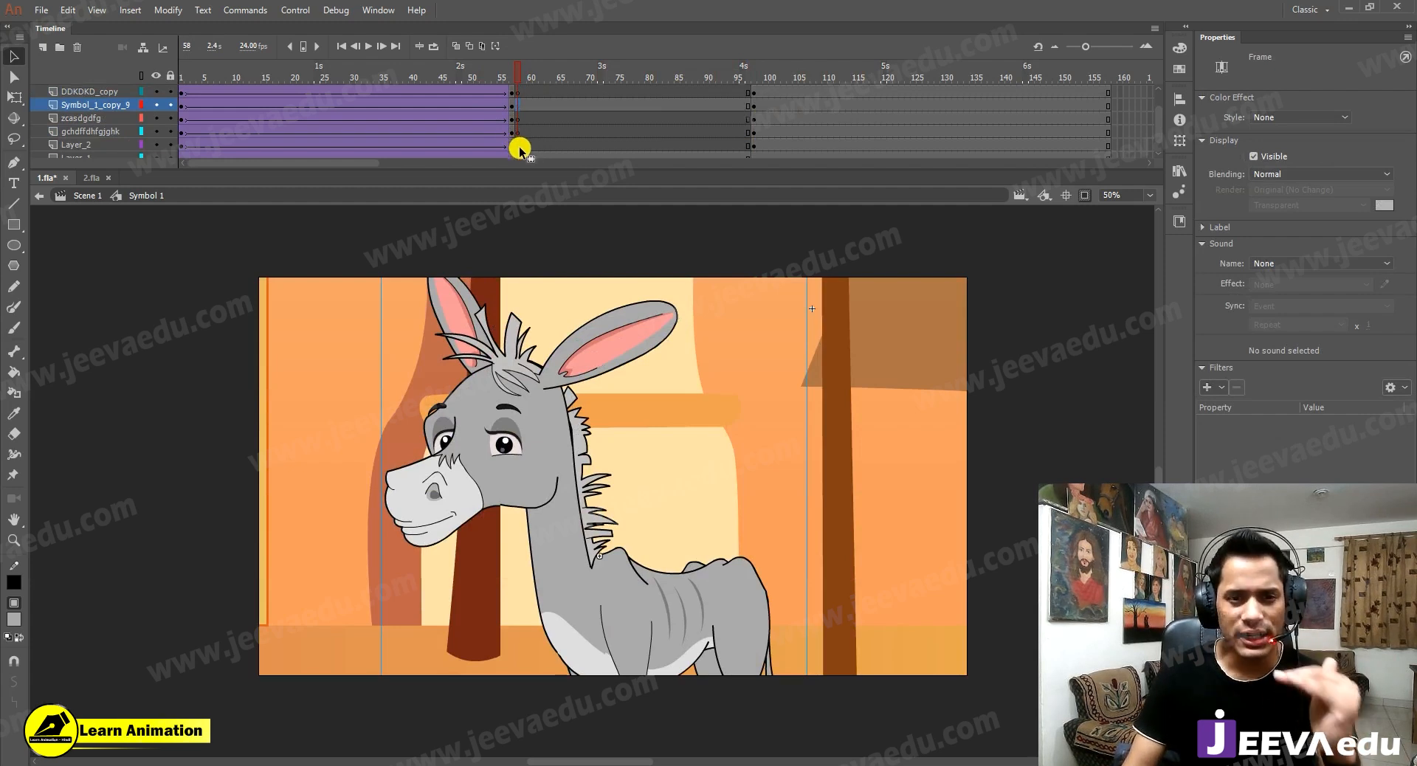
{"action": "left_click", "coordinate": [519, 106]}
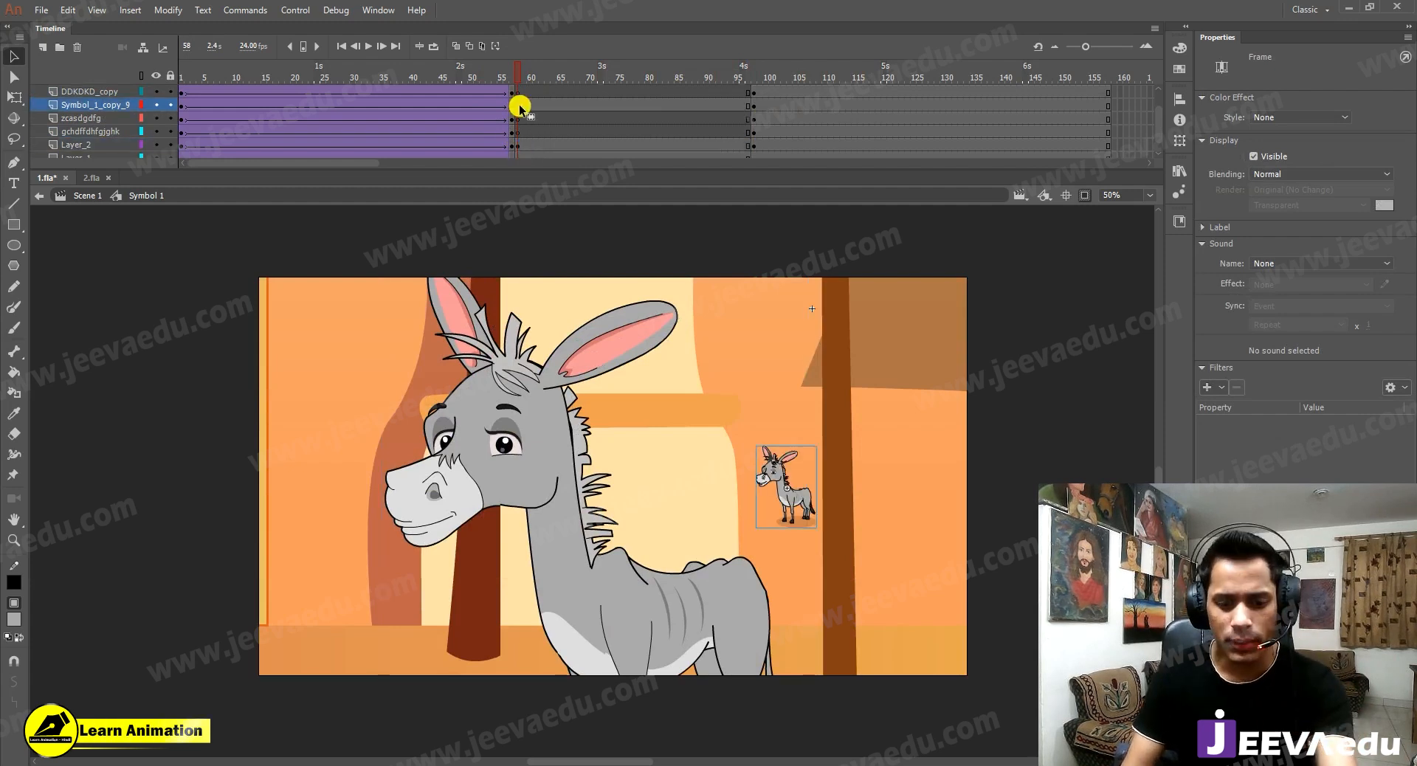
{"action": "key", "text": "Delete"}
{"action": "scroll", "coordinate": [705, 114], "scroll_direction": "down", "scroll_amount": 1}
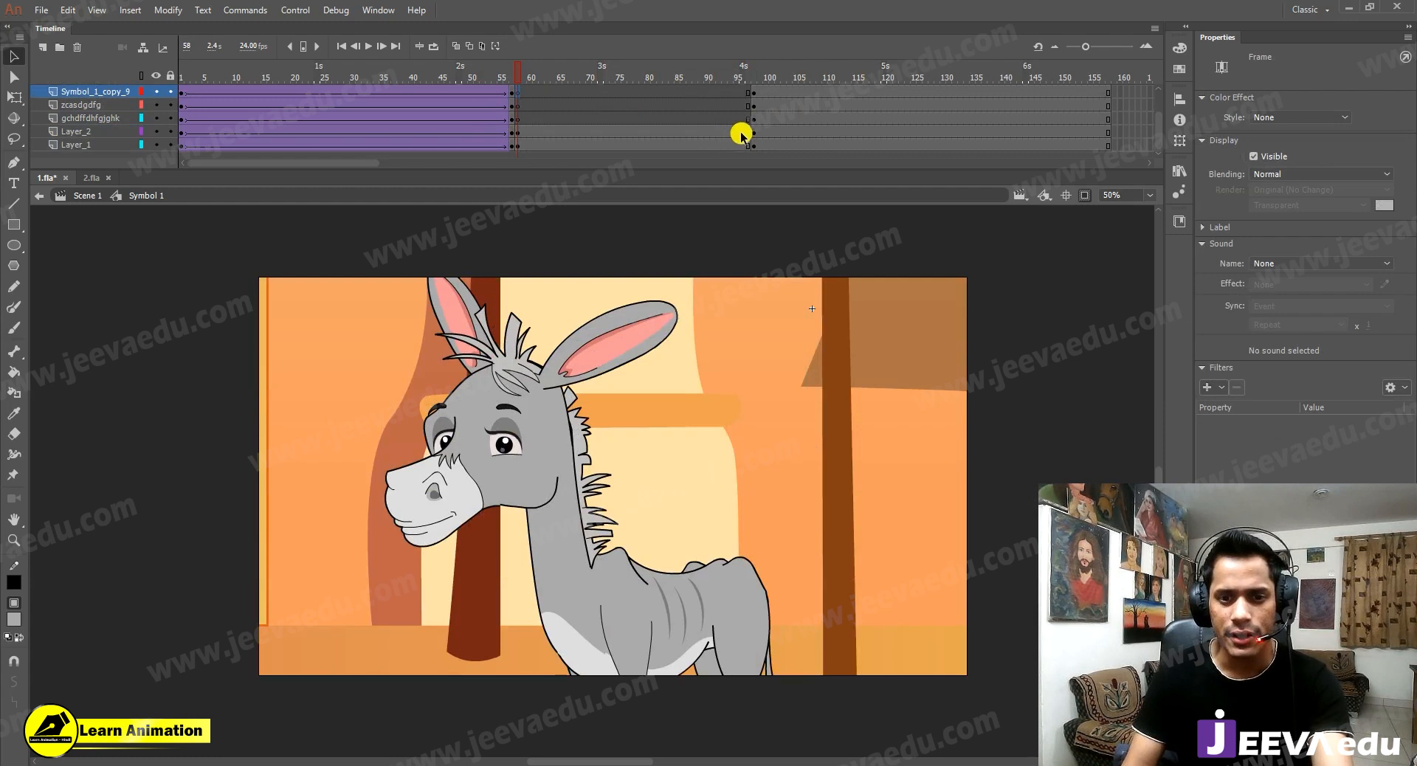
Add keyframes at frame 97 on Layer_2 and Layer_1, and create classic tweens across the close-up from frame 58.
{"action": "left_click", "coordinate": [751, 135]}
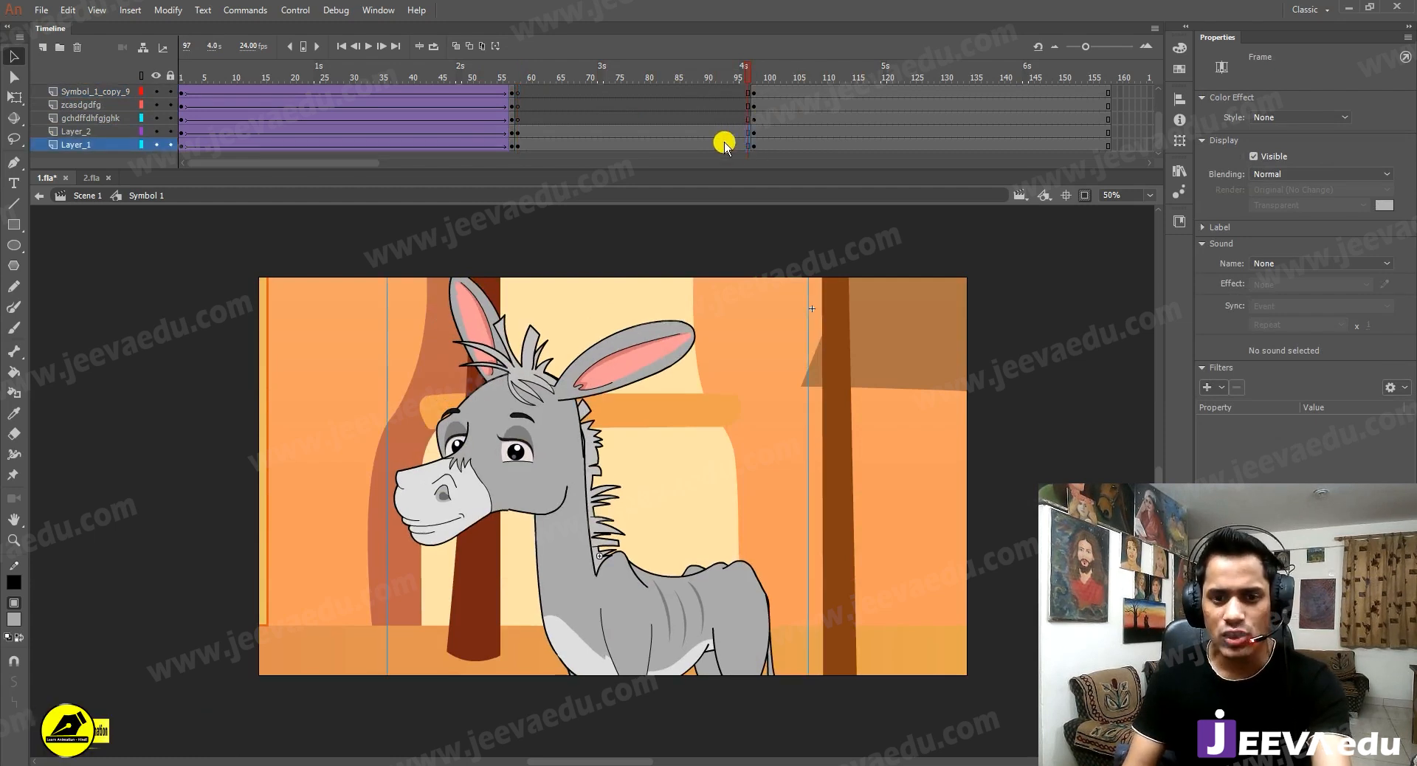
{"action": "left_click_drag", "start_coordinate": [727, 132], "coordinate": [696, 133]}
{"action": "right_click", "coordinate": [701, 148]}
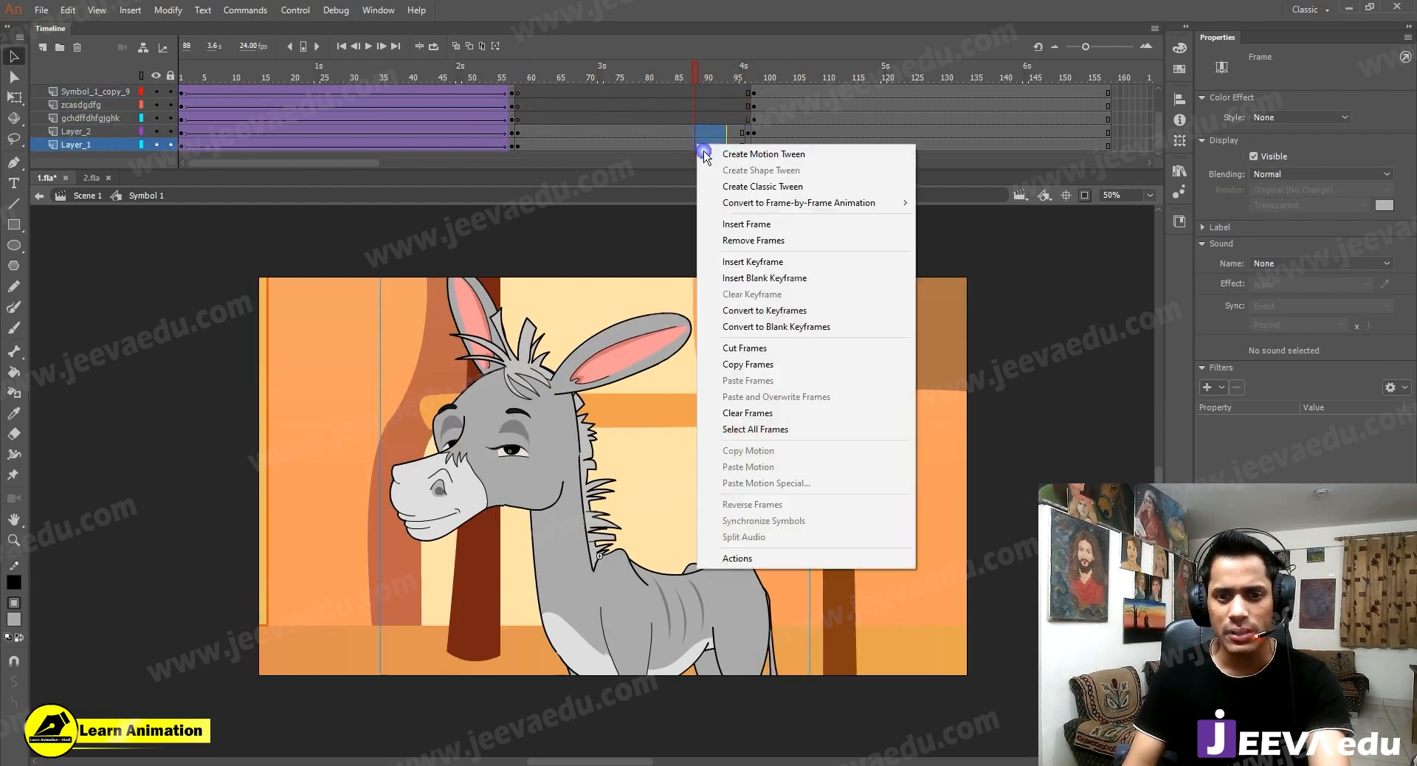
{"action": "left_click", "coordinate": [724, 187]}
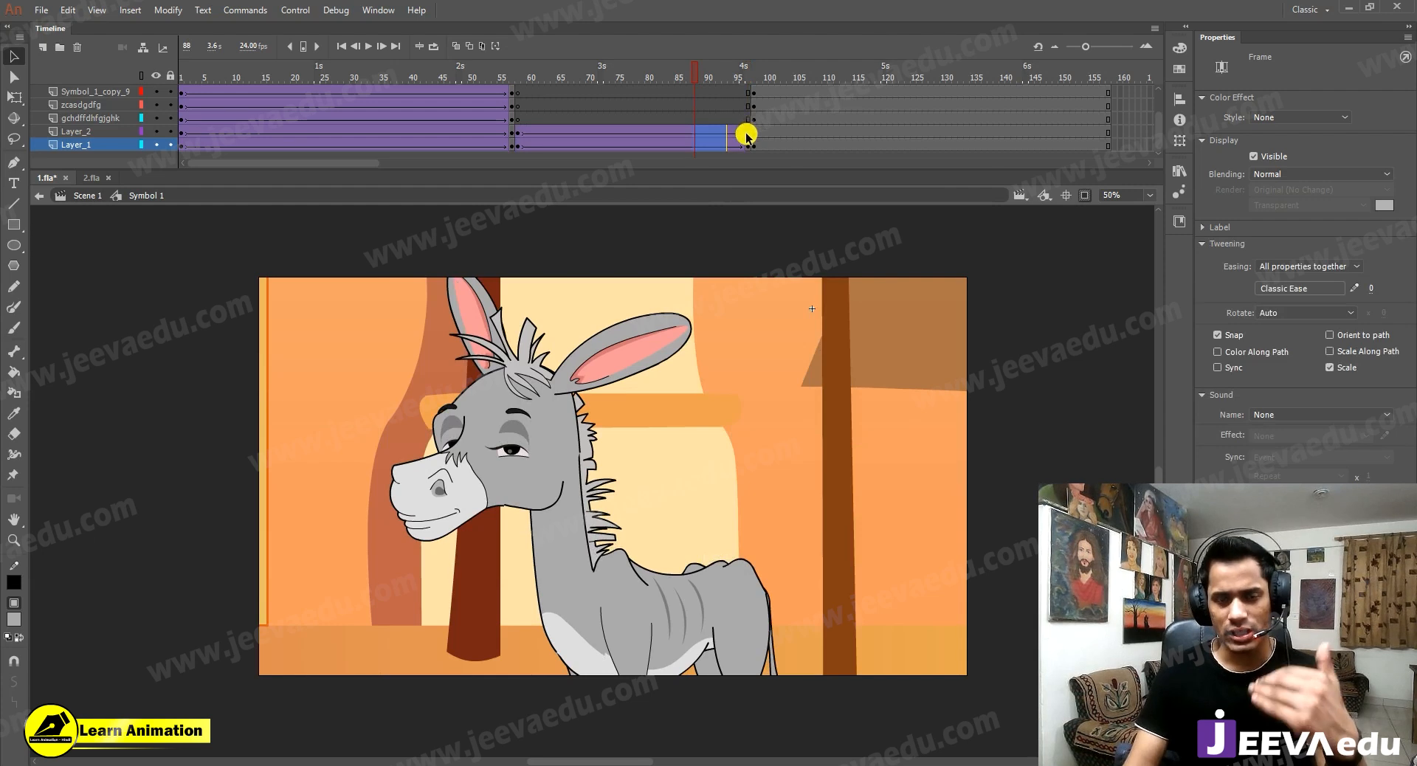
Apply a custom S-shaped ease named My Ease 3 to both close-up tweens, slowing their start and end.
{"action": "left_click", "coordinate": [698, 140]}
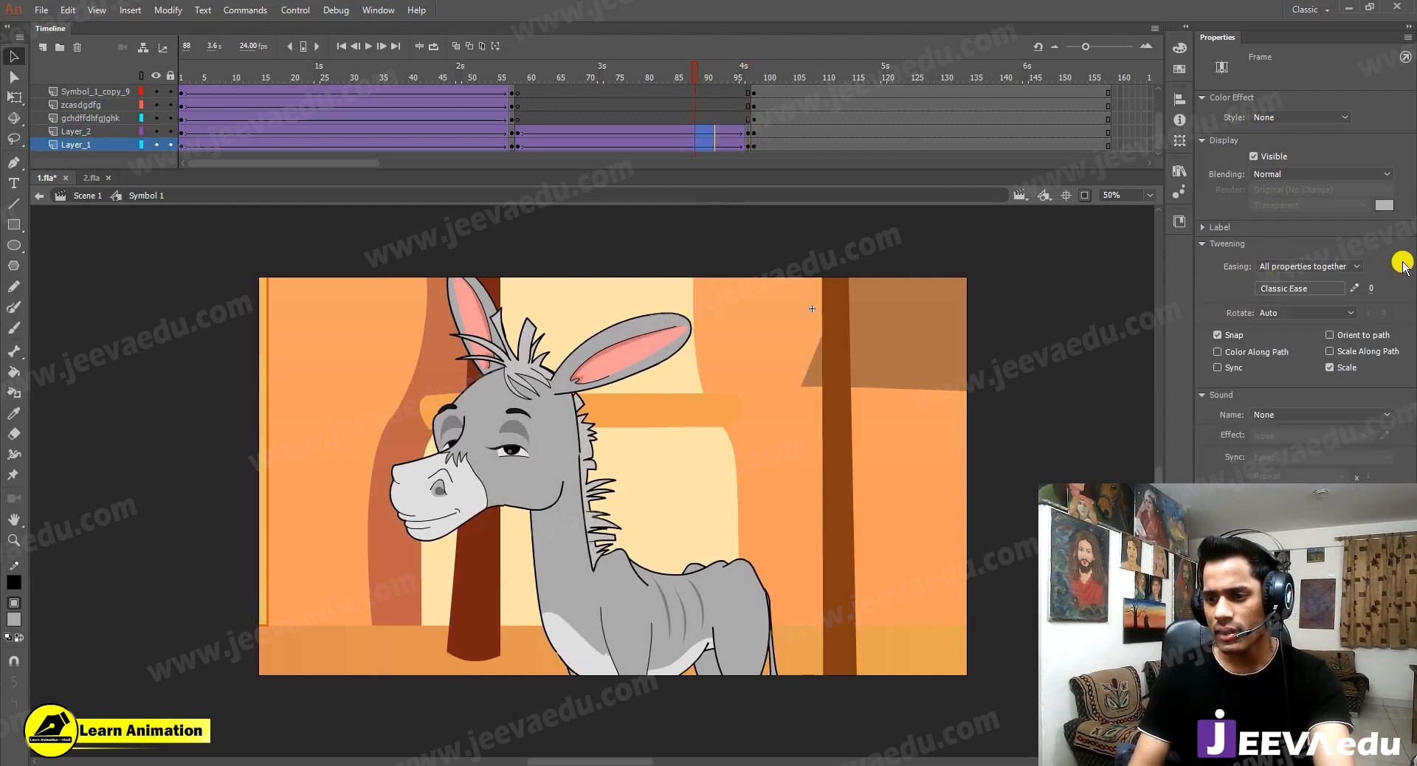
{"action": "left_click", "coordinate": [1354, 288]}
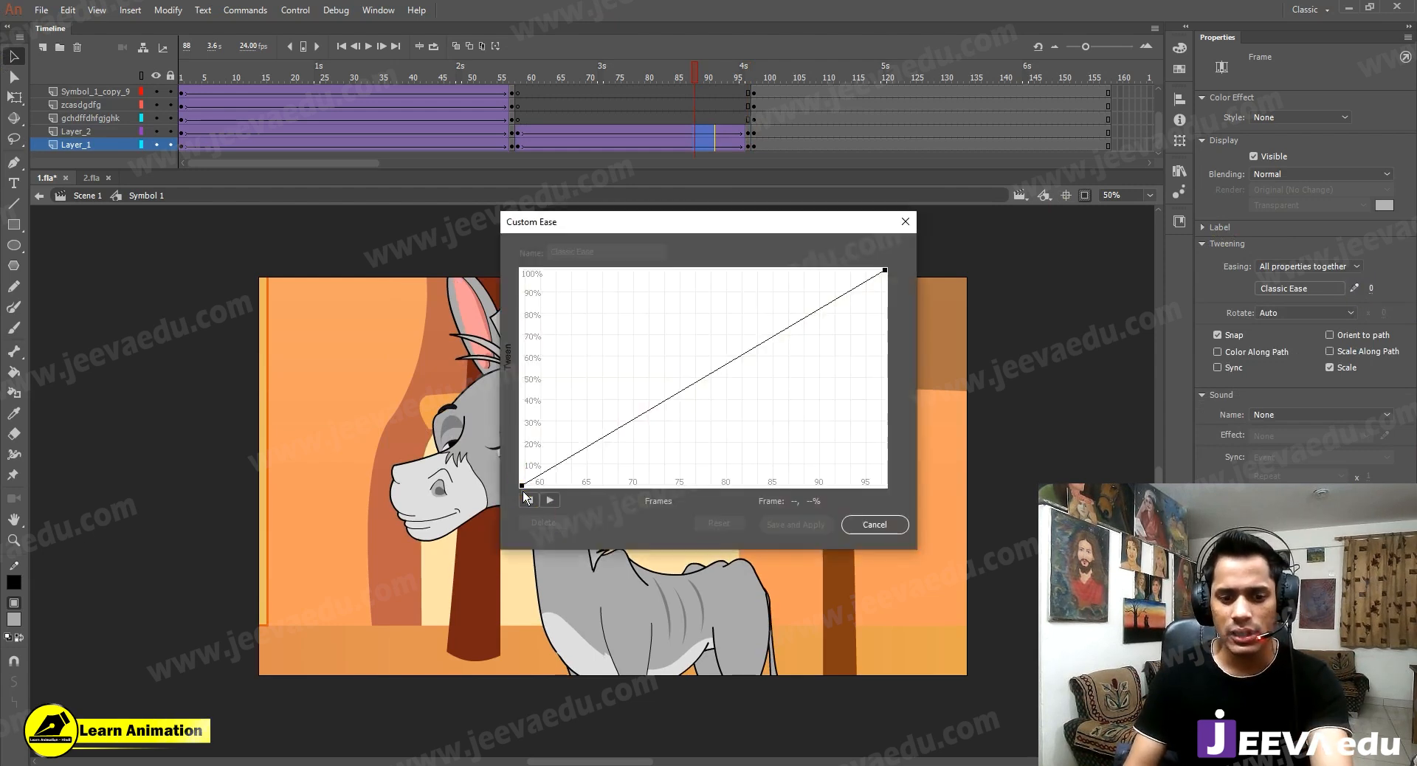
{"action": "left_click_drag", "start_coordinate": [652, 416], "coordinate": [685, 506]}
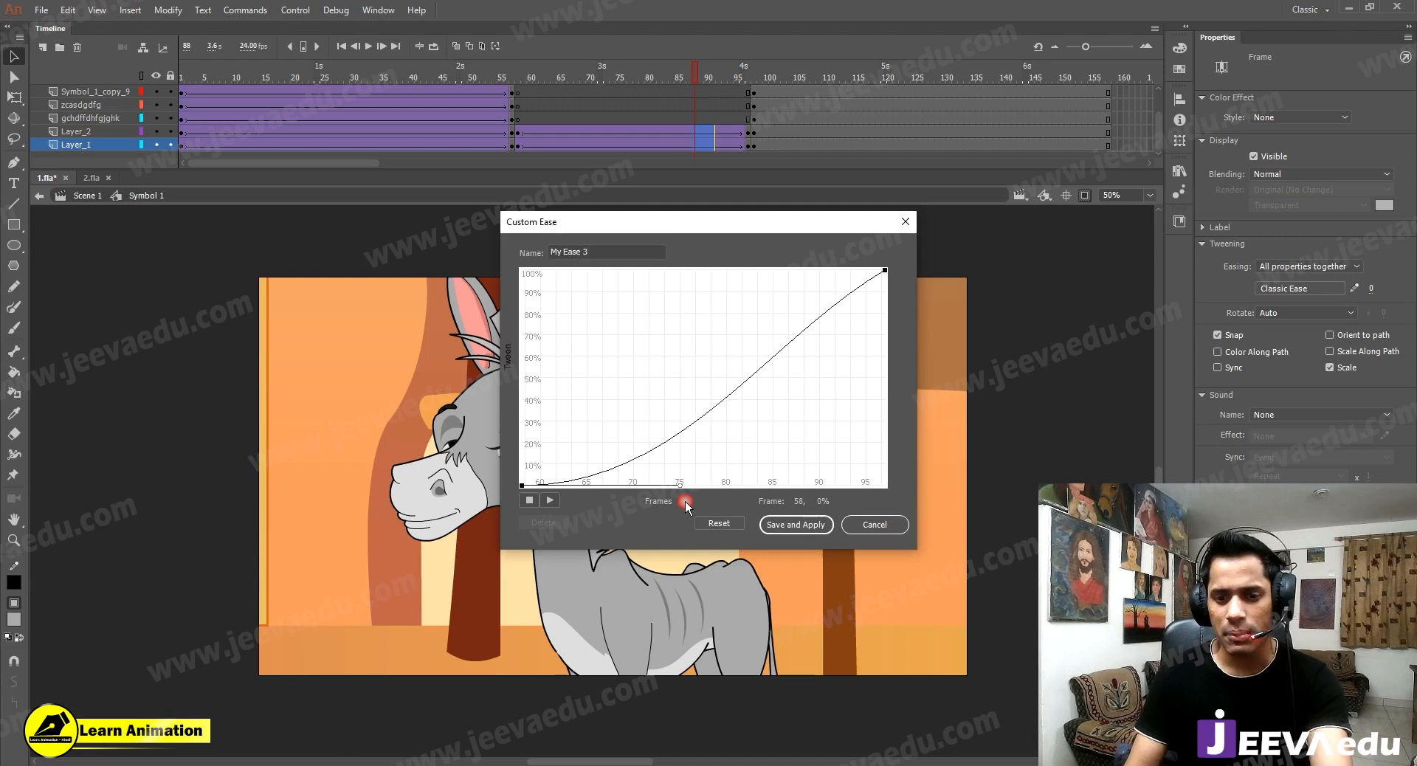
{"action": "left_click_drag", "start_coordinate": [889, 274], "coordinate": [763, 243]}
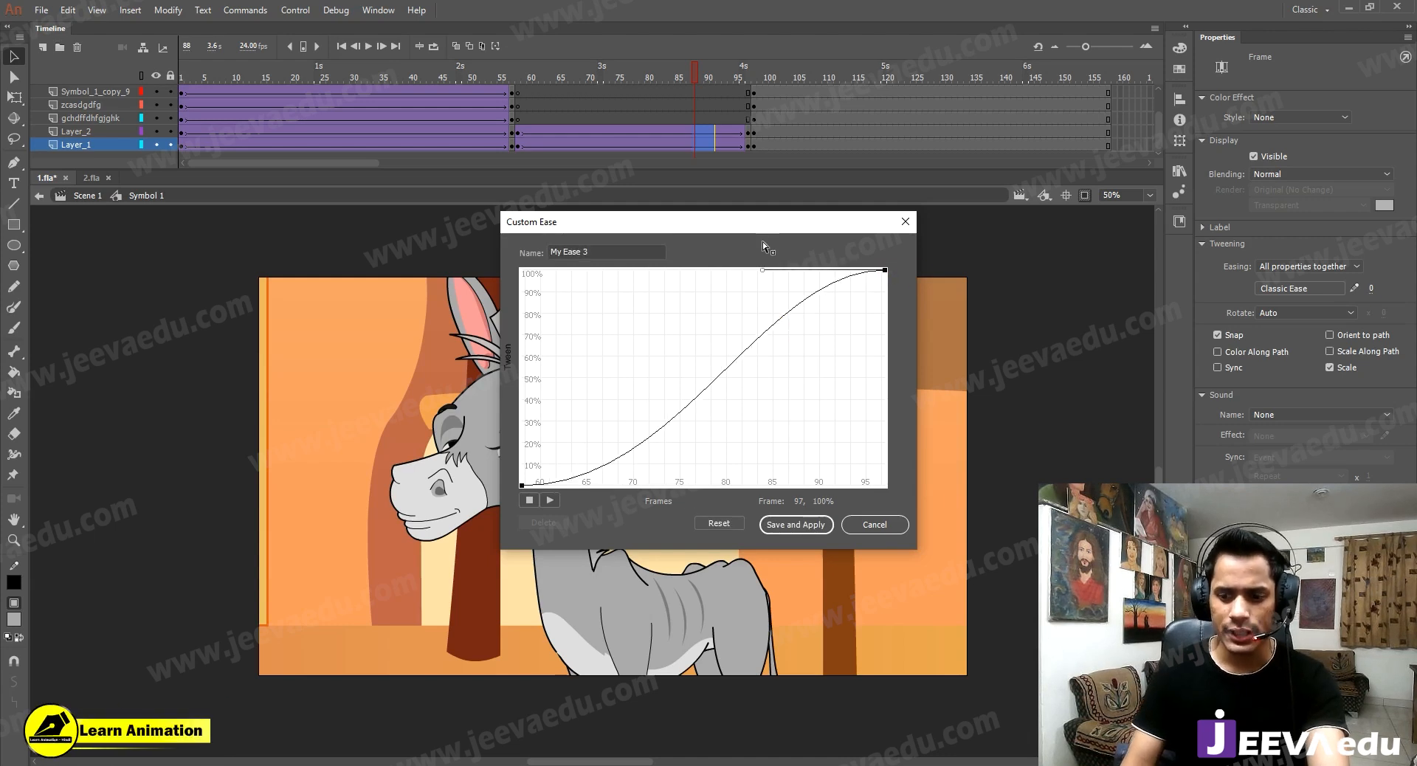
{"action": "left_click", "coordinate": [798, 525]}
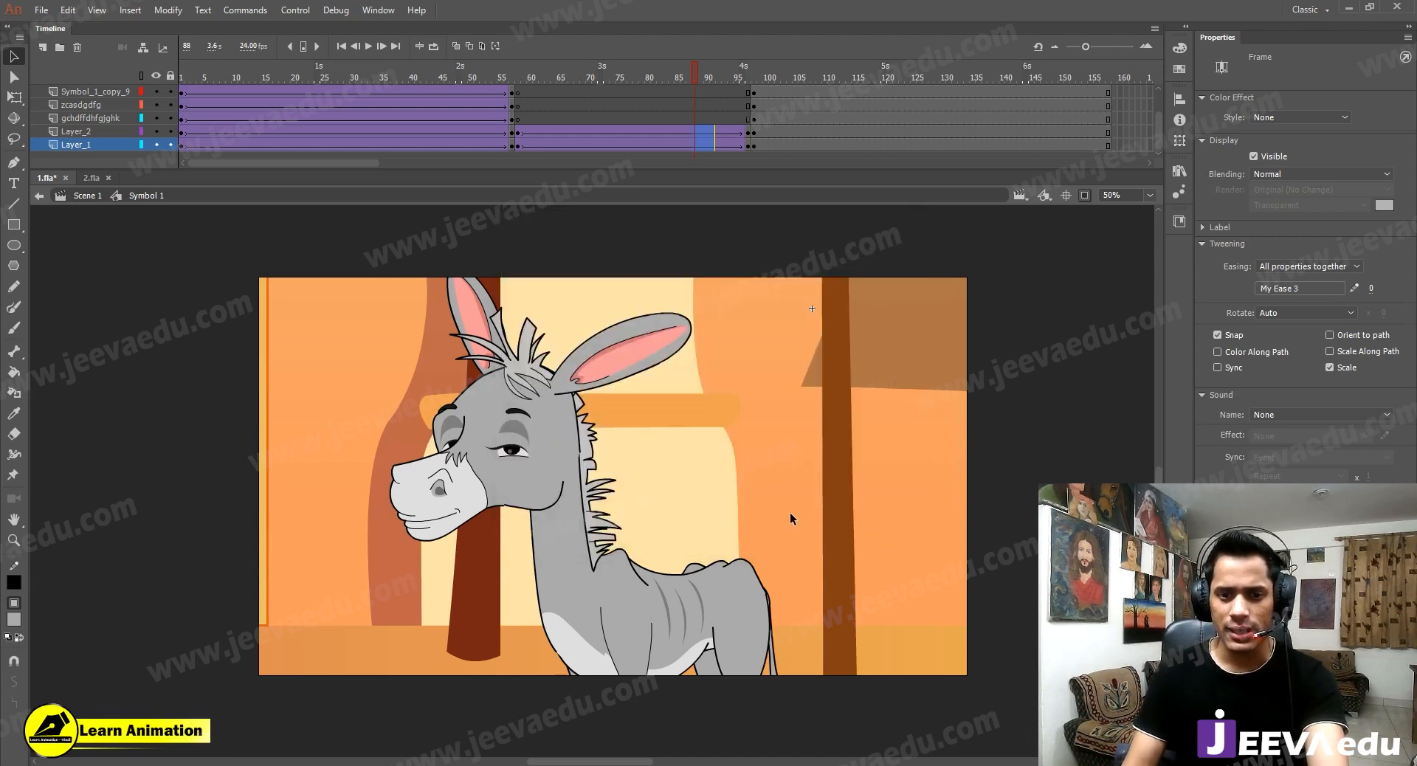
At frame 97, scale up the donkey and background slightly, and shift them upward and a little left.
{"action": "left_click", "coordinate": [748, 144]}
{"action": "key", "text": "ctrl+alt+s"}
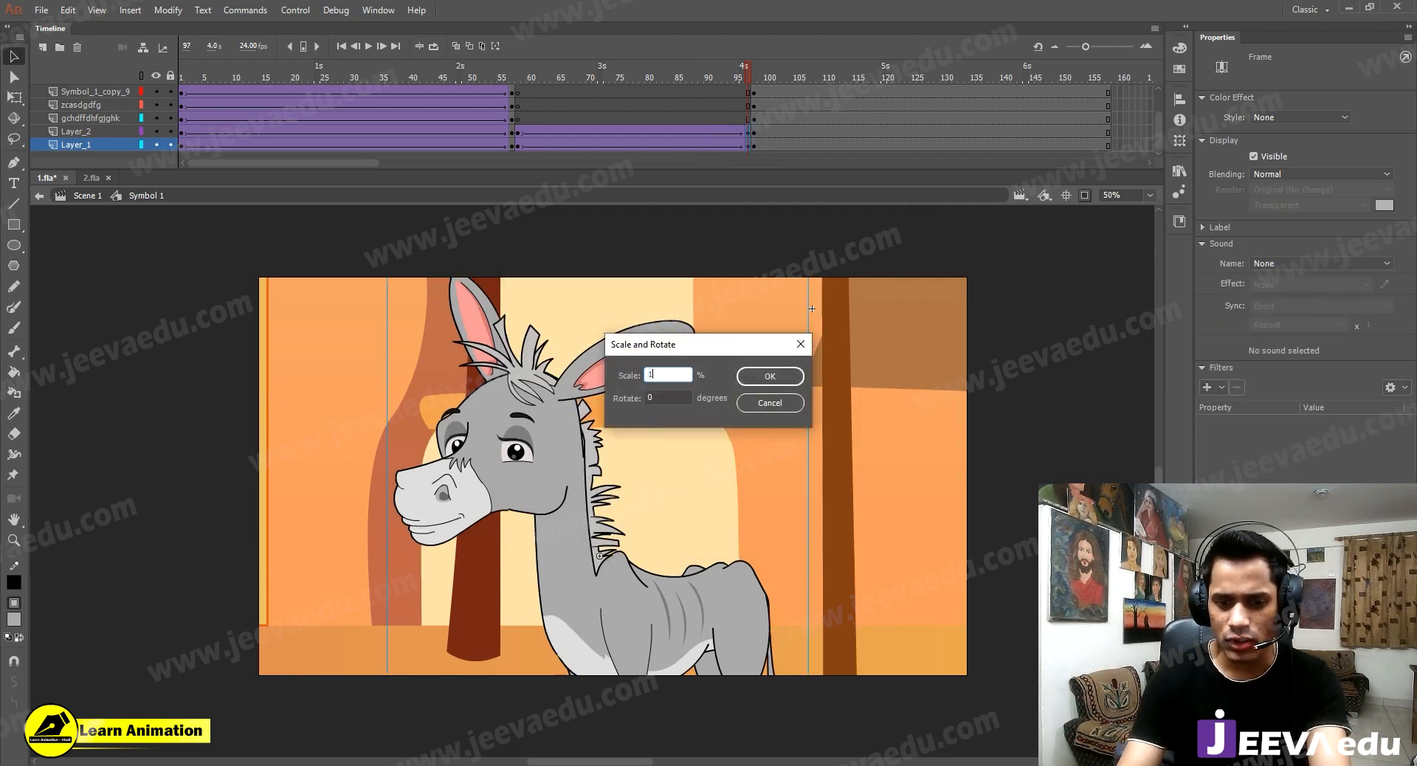
{"action": "key", "text": "Return"}
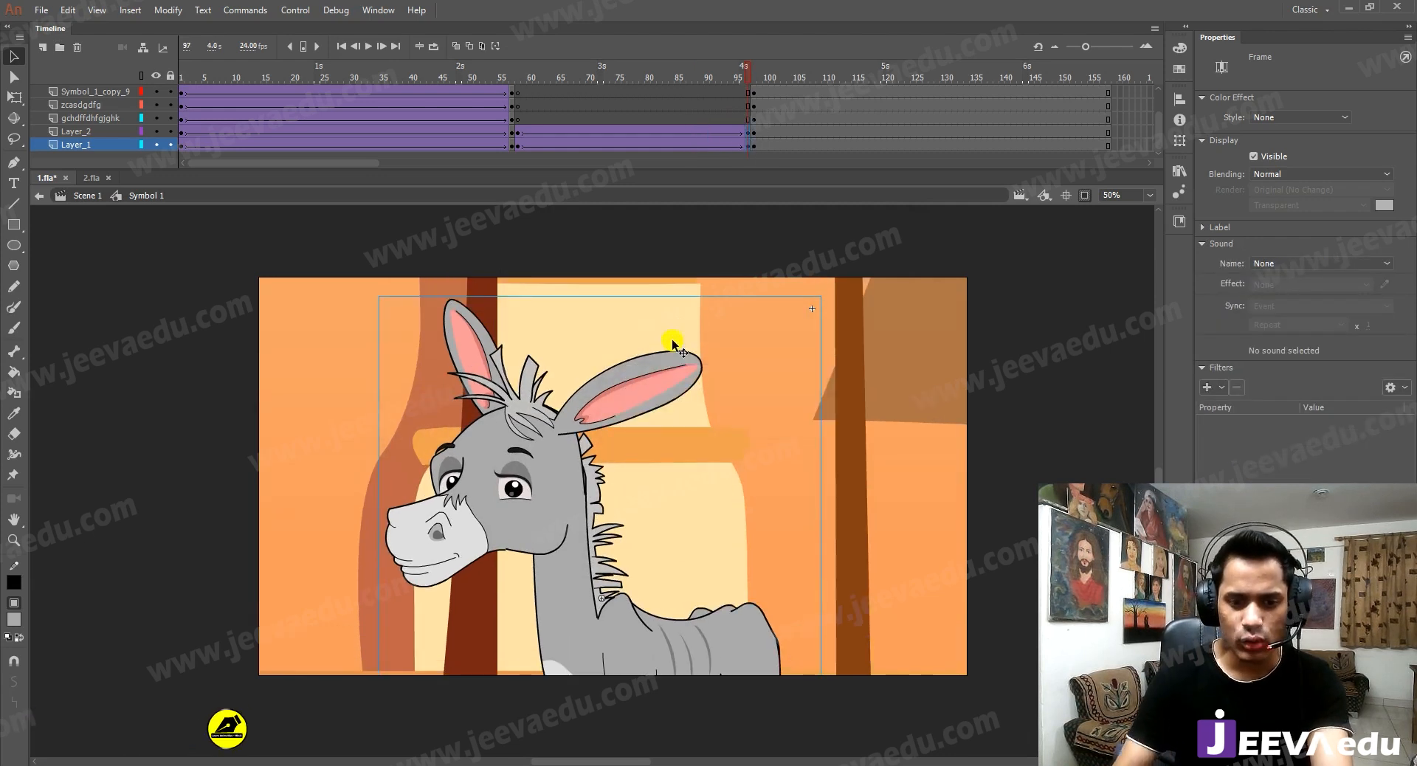
{"action": "left_click_drag", "start_coordinate": [634, 521], "coordinate": [645, 502]}
{"action": "left_click_drag", "start_coordinate": [642, 91], "coordinate": [689, 122]}
{"action": "left_click", "coordinate": [747, 140]}
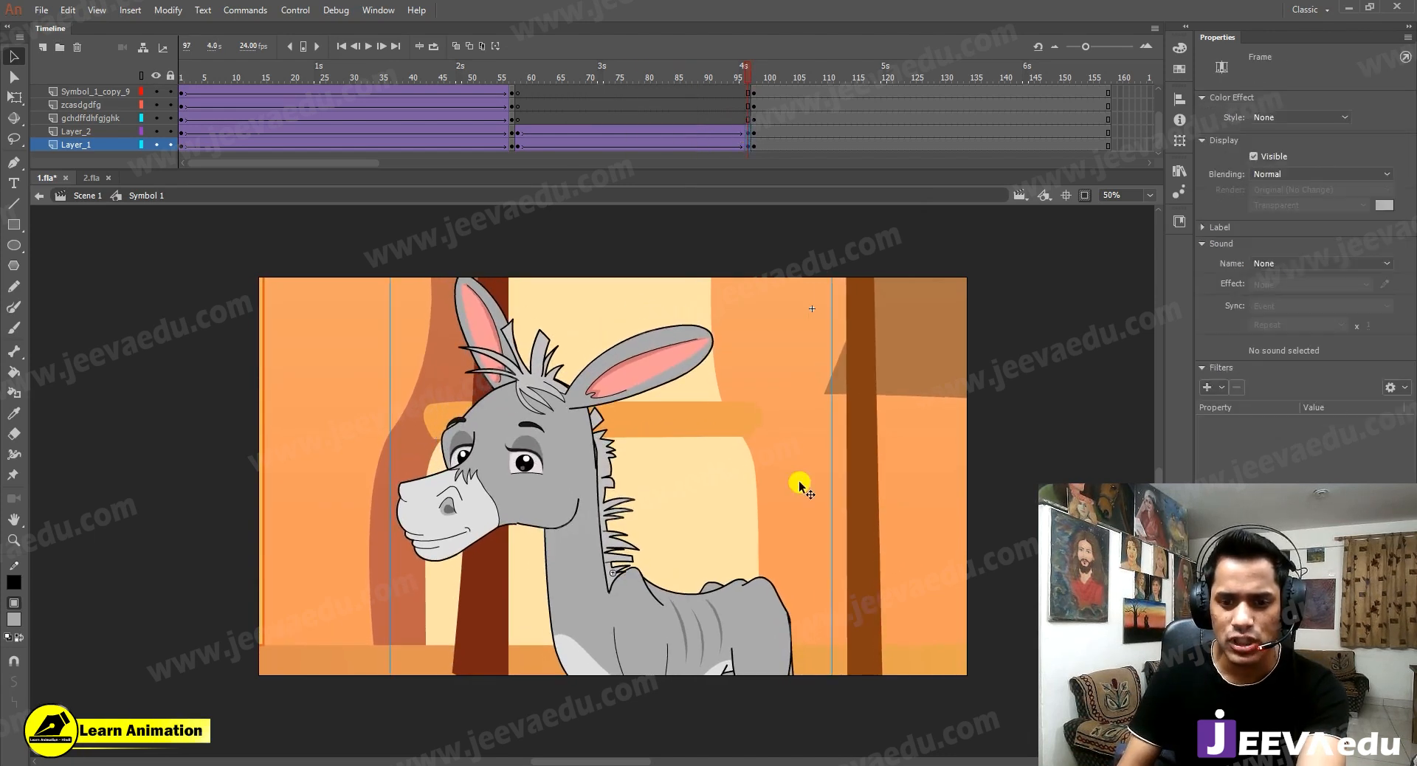
{"action": "key", "text": "shift+Left"}
{"action": "key", "text": "shift+Left"}
{"action": "left_click_drag", "start_coordinate": [747, 73], "coordinate": [750, 150]}
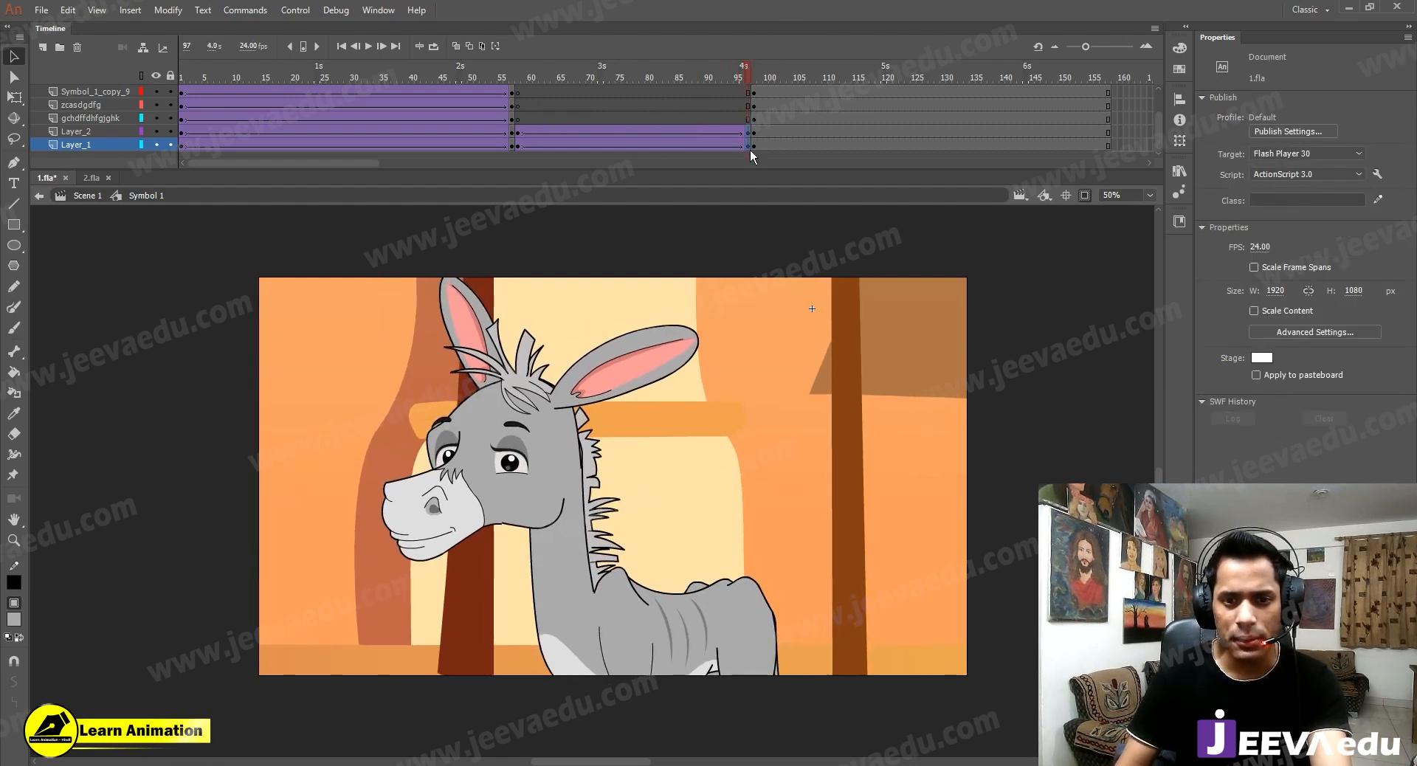
At frame 97, nudge the donkey and the background upward together.
{"action": "left_click", "coordinate": [703, 517]}
{"action": "key", "text": "shift+Up"}
{"action": "key", "text": "shift+Up"}
{"action": "key", "text": "shift+Up"}
{"action": "key", "text": "shift+Up"}
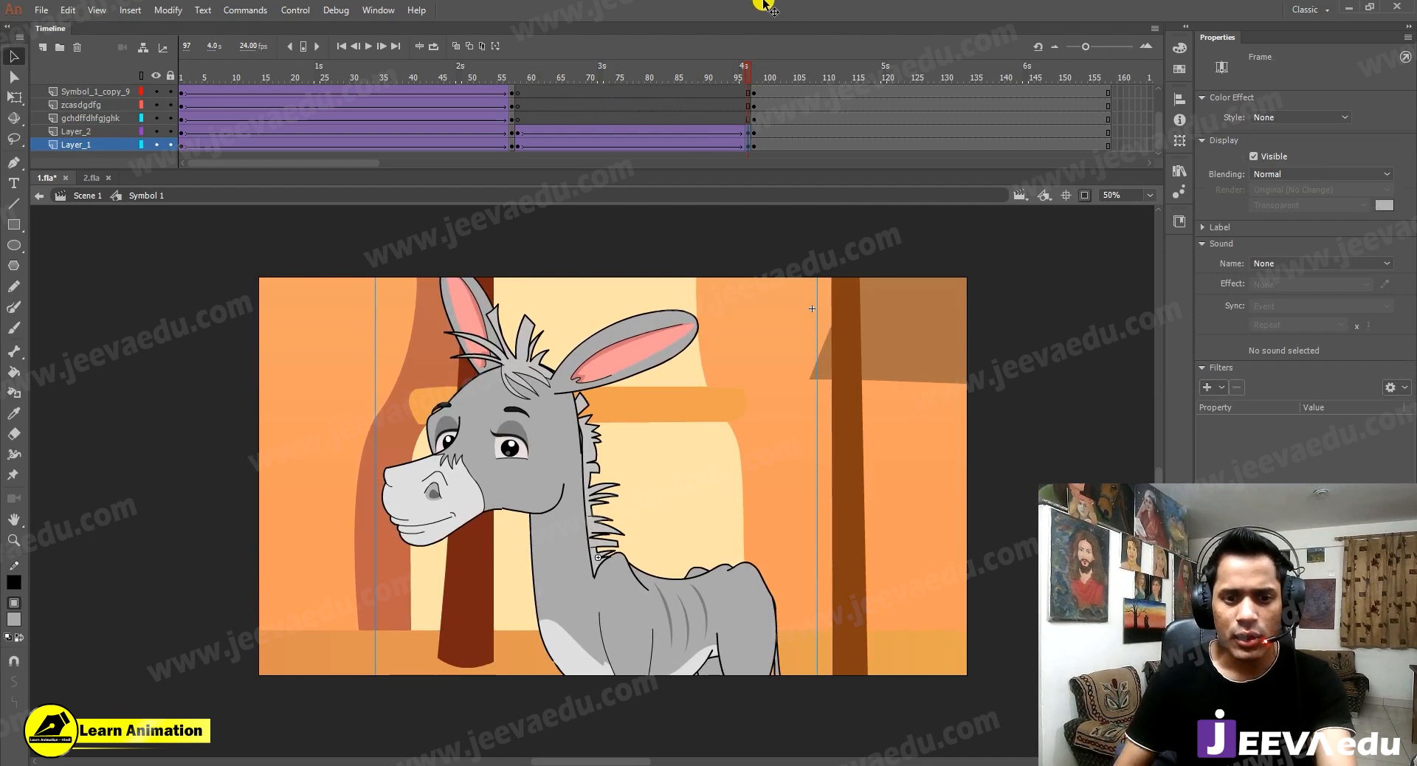
Select only the background at frame 97, nudge it 16 px to the left, and preview the close-up.
{"action": "left_click_drag", "start_coordinate": [732, 80], "coordinate": [751, 134]}
{"action": "left_click", "coordinate": [752, 135]}
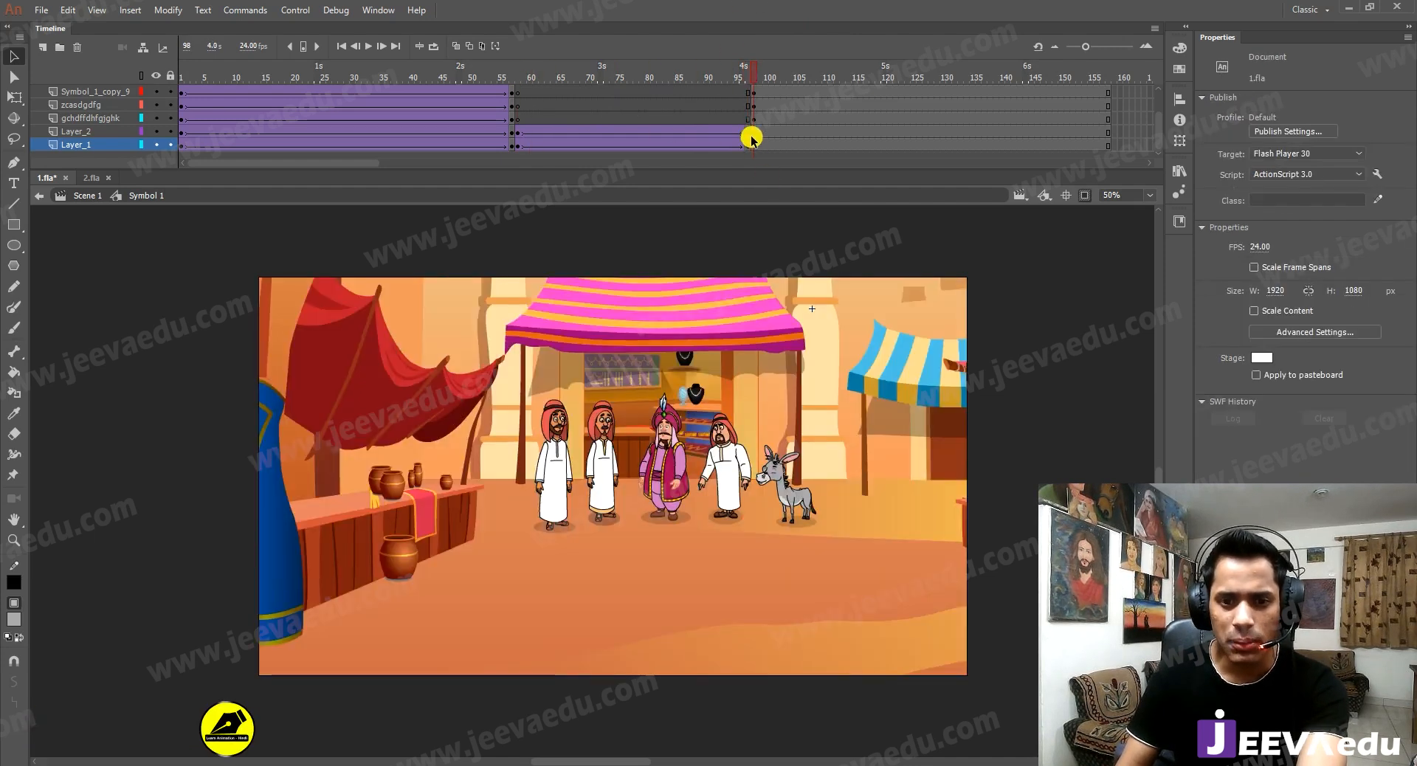
{"action": "left_click", "coordinate": [761, 419]}
{"action": "left_click", "coordinate": [838, 369]}
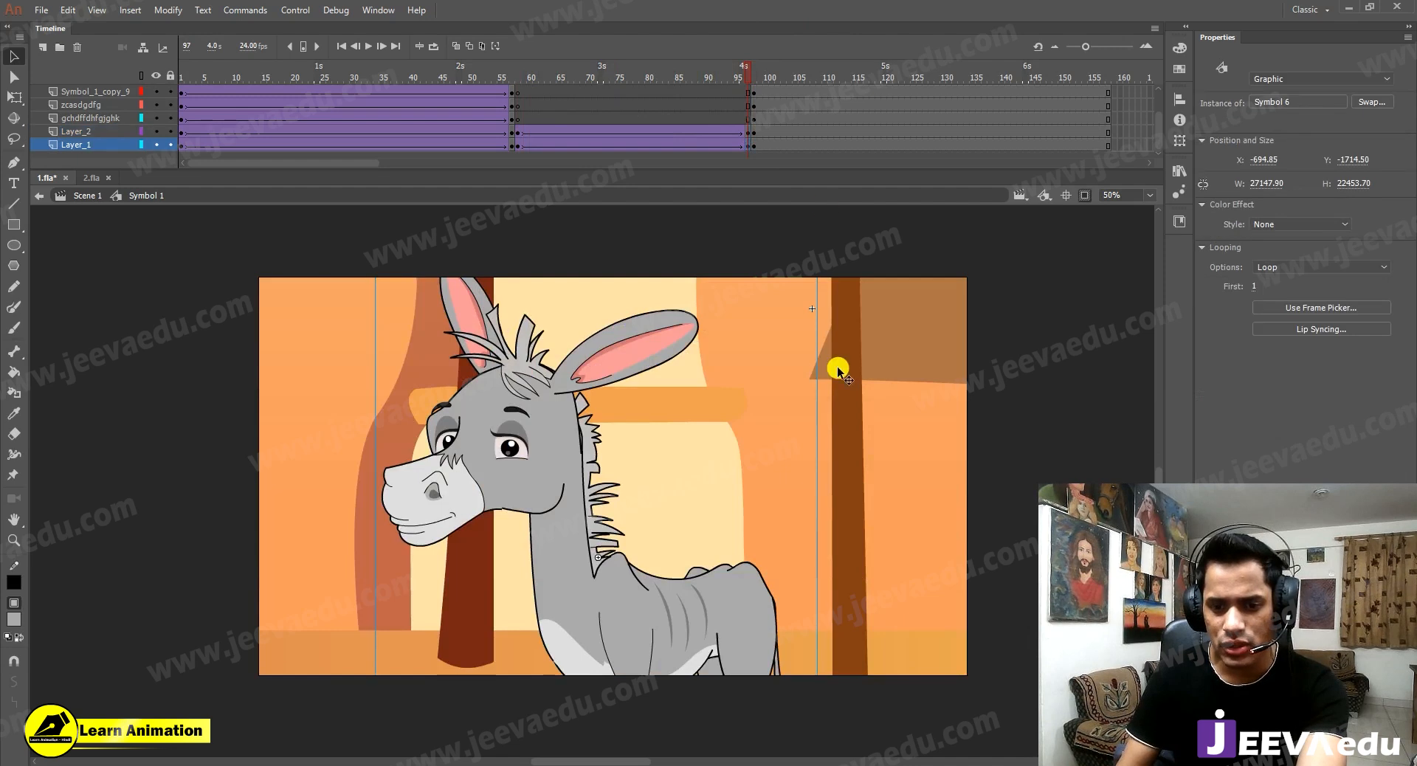
{"action": "left_click", "coordinate": [750, 147]}
{"action": "left_click", "coordinate": [719, 104]}
{"action": "left_click", "coordinate": [750, 146]}
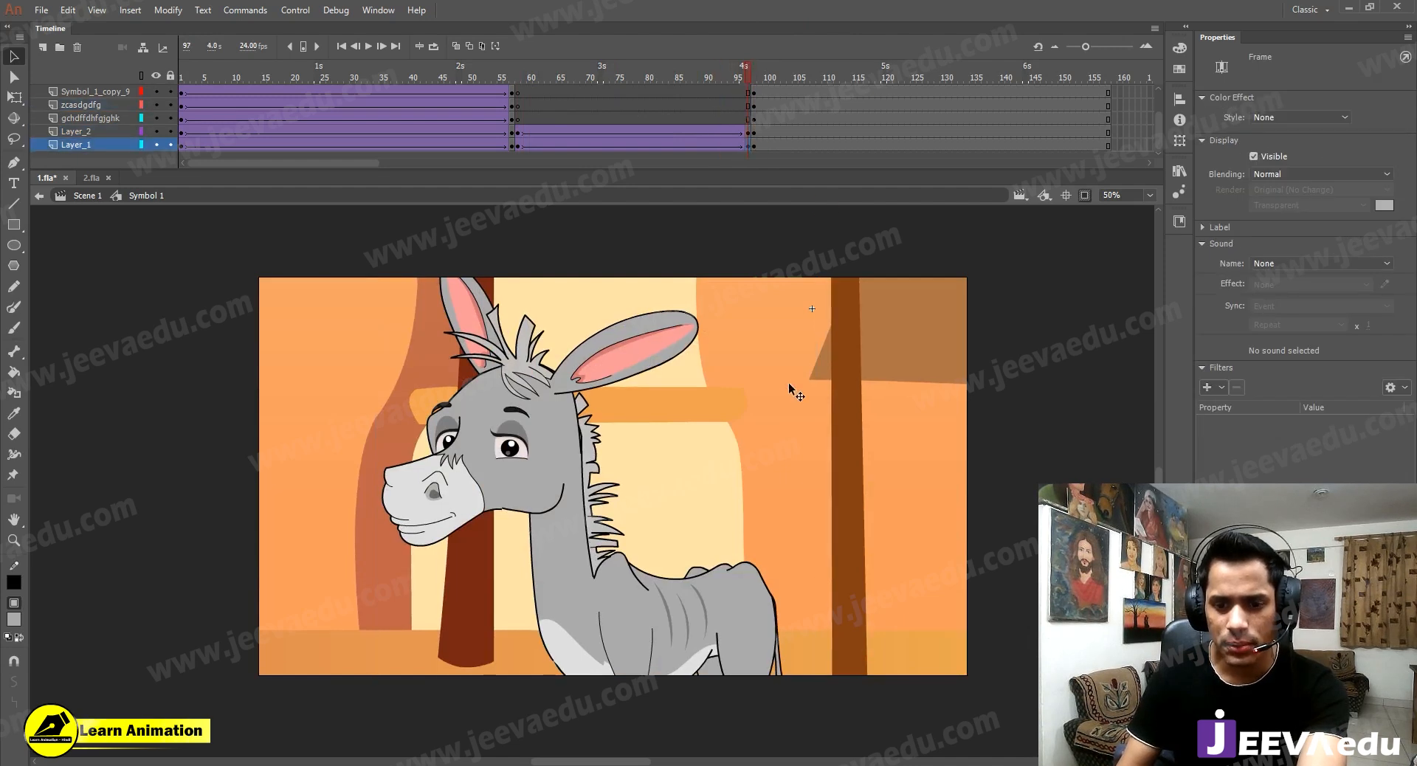
{"action": "left_click", "coordinate": [789, 384]}
{"action": "key", "text": "Left"}
{"action": "key", "text": "Left"}
{"action": "key", "text": "Left"}
{"action": "key", "text": "Left"}
{"action": "key", "text": "Left"}
{"action": "key", "text": "Left"}
{"action": "key", "text": "Left"}
{"action": "key", "text": "Left"}
{"action": "key", "text": "Left"}
{"action": "key", "text": "Left"}
{"action": "key", "text": "Left"}
{"action": "key", "text": "Left"}
{"action": "key", "text": "Left"}
{"action": "key", "text": "Left"}
{"action": "key", "text": "Left"}
{"action": "key", "text": "Left"}
{"action": "left_click", "coordinate": [575, 74]}
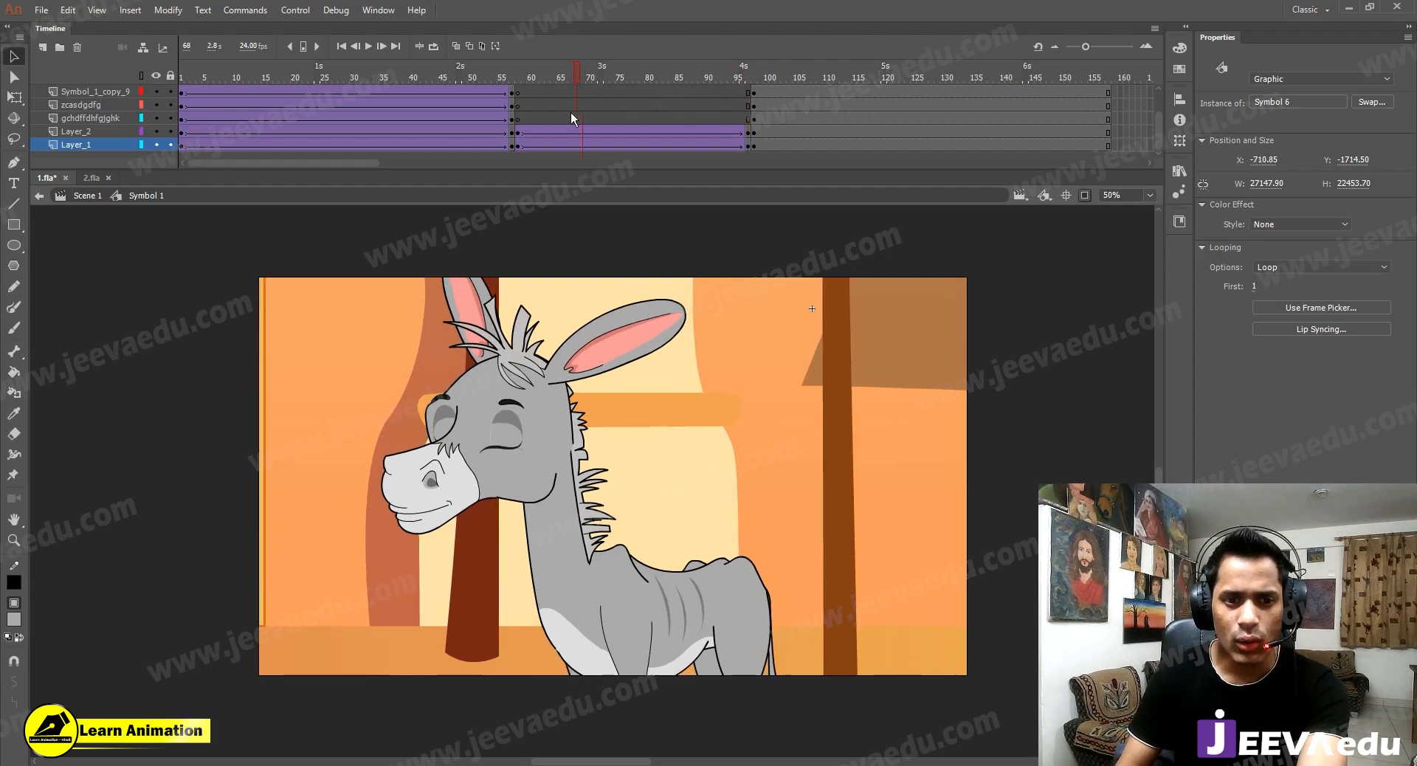
{"action": "left_click_drag", "start_coordinate": [571, 114], "coordinate": [558, 112]}
{"action": "key", "text": "Return"}
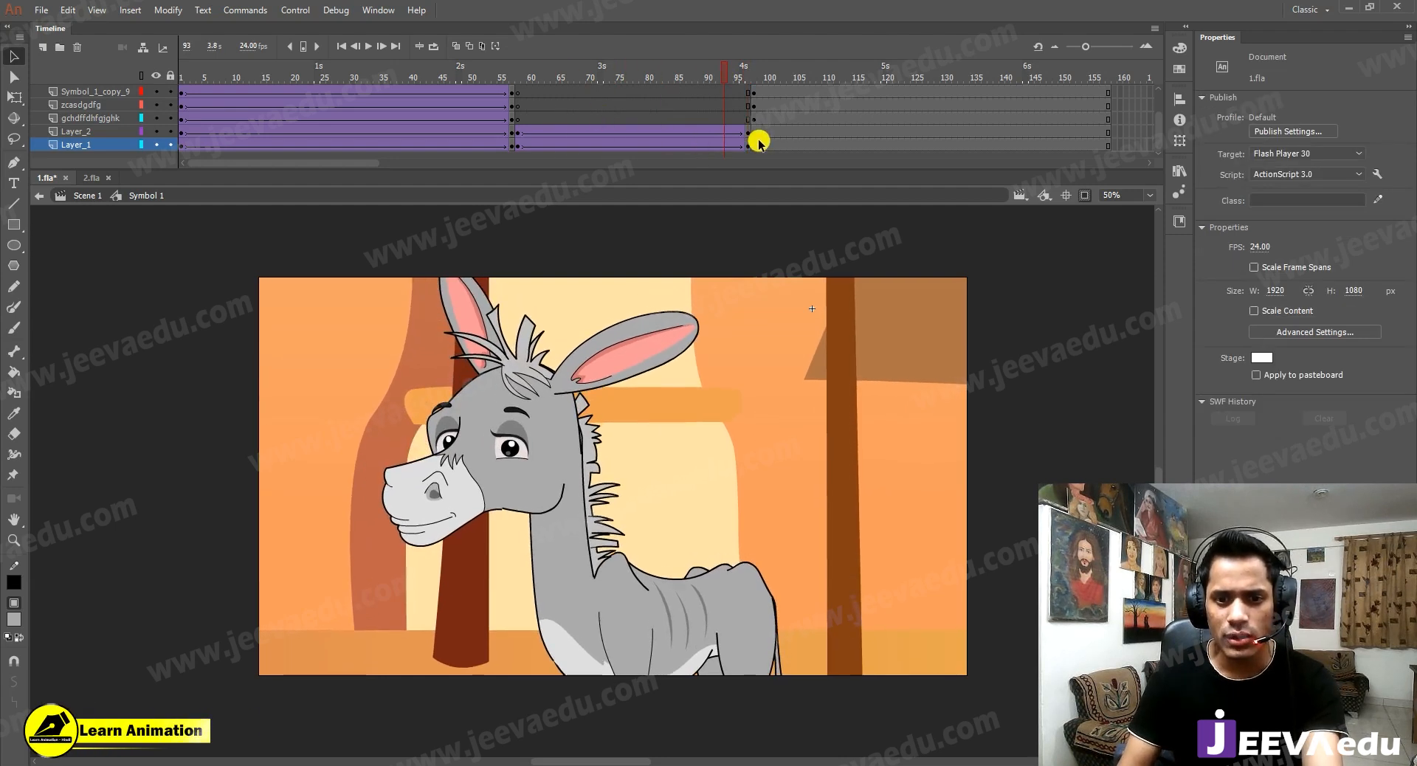
Scale up the donkey and background further at frame 97, move them upward in the frame, and play the zoom.
{"action": "left_click_drag", "start_coordinate": [749, 131], "coordinate": [745, 146]}
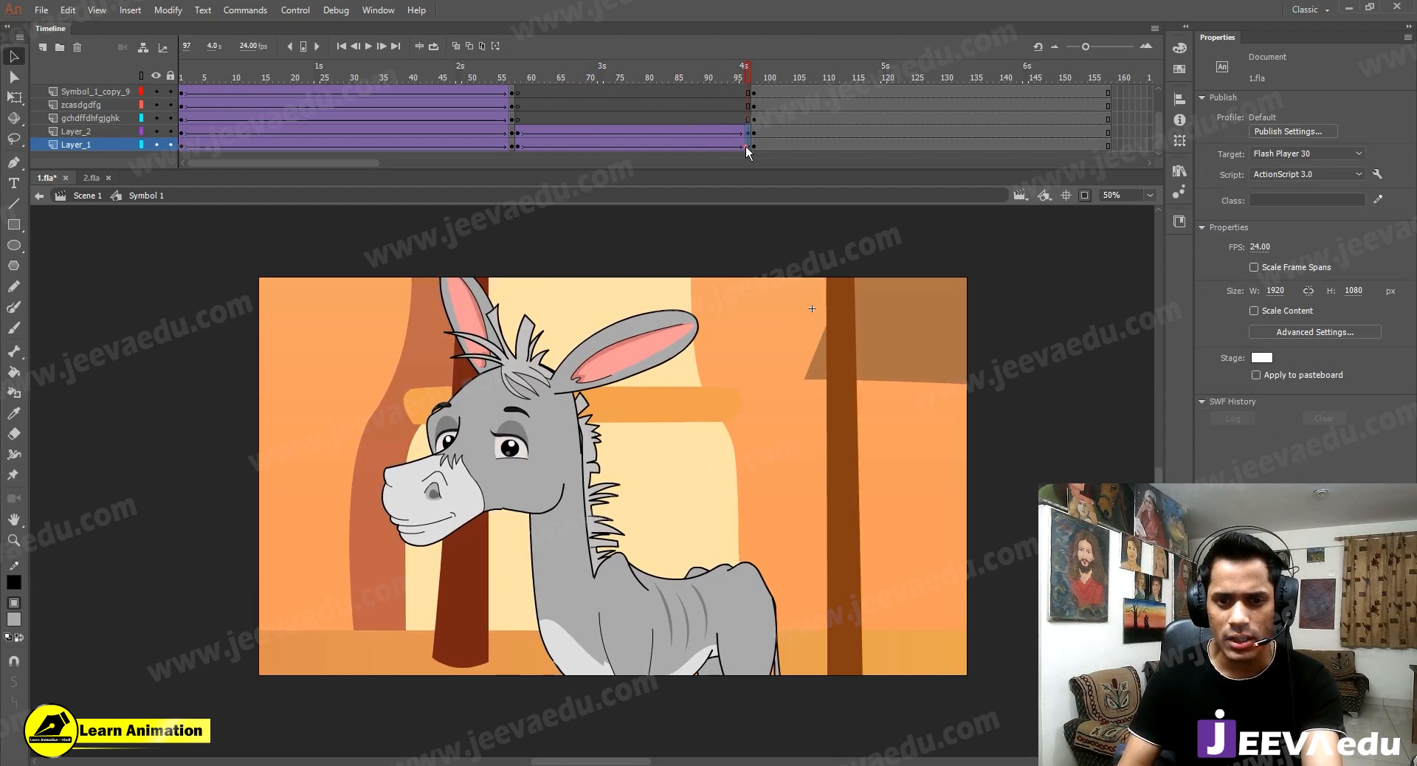
{"action": "key", "text": "ctrl+alt+s"}
{"action": "key", "text": "Return"}
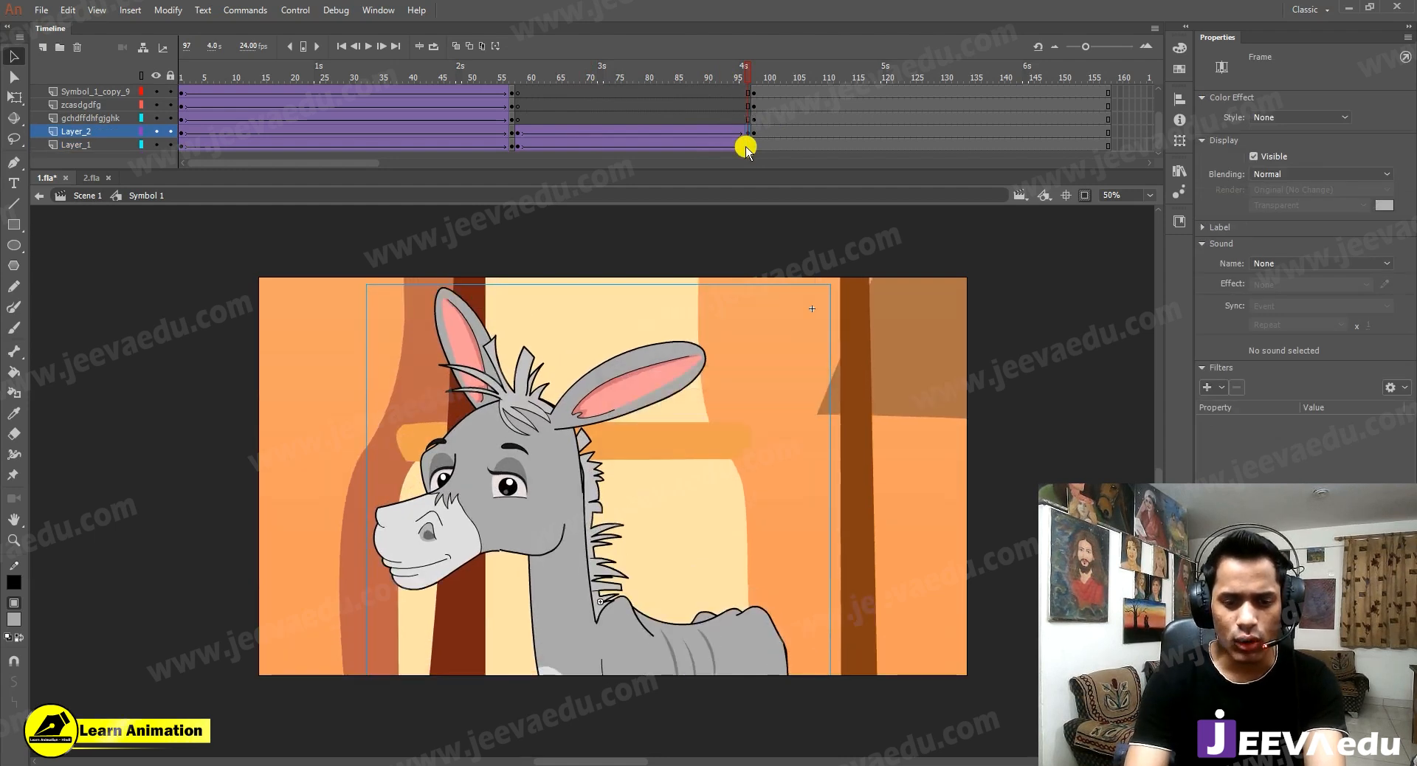
{"action": "key", "text": "ctrl+alt+s"}
{"action": "type", "text": "105"}
{"action": "key", "text": "Return"}
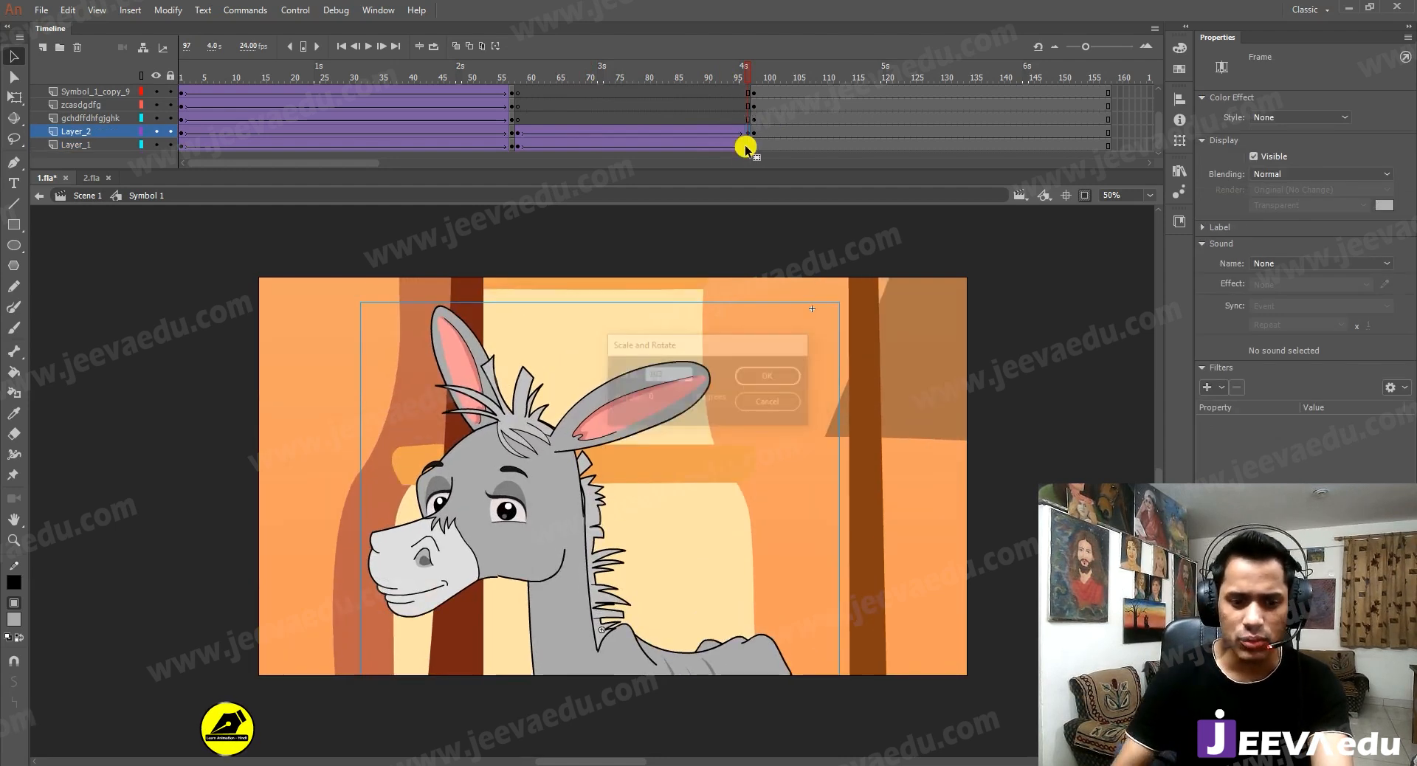
{"action": "left_click_drag", "start_coordinate": [651, 473], "coordinate": [648, 418]}
{"action": "left_click", "coordinate": [543, 73]}
{"action": "key", "text": "Return"}
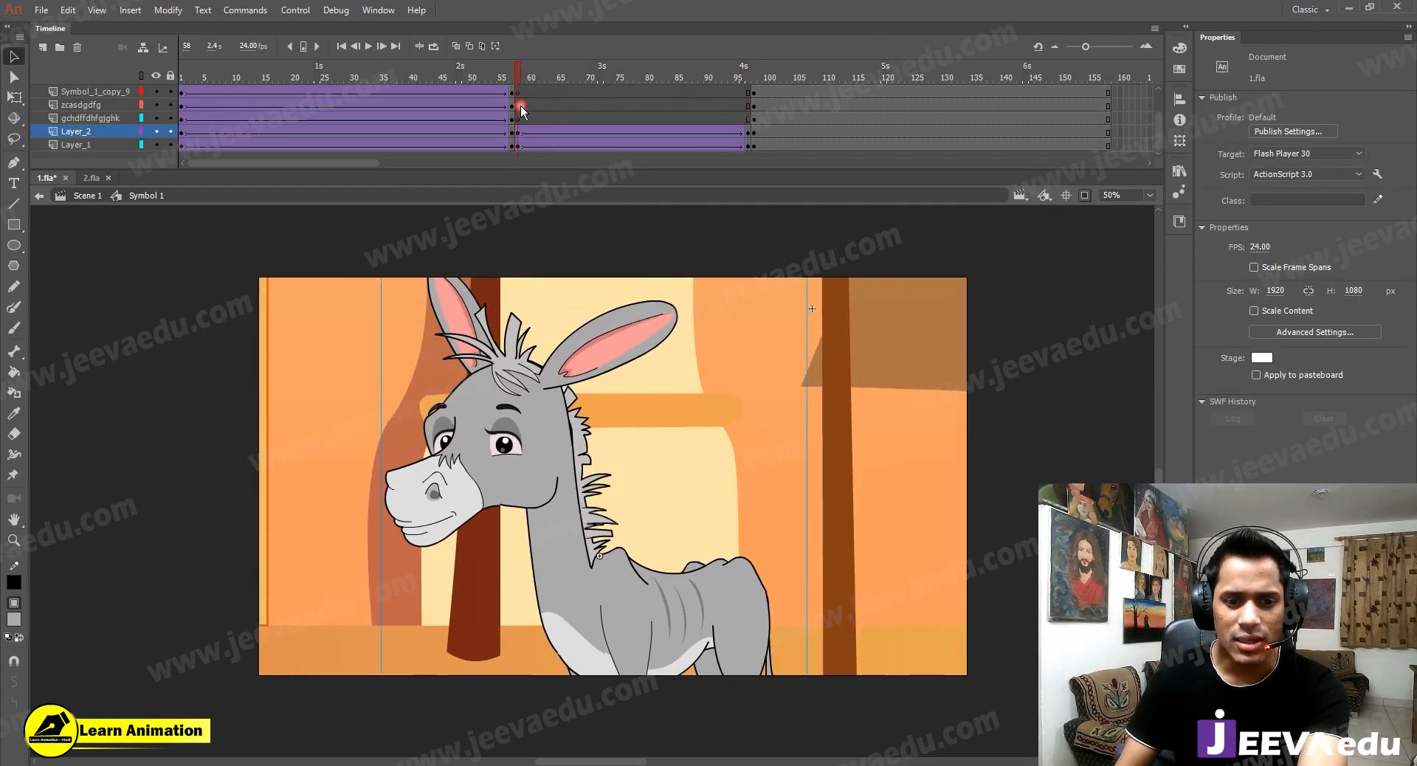
{"action": "key", "text": "Return"}
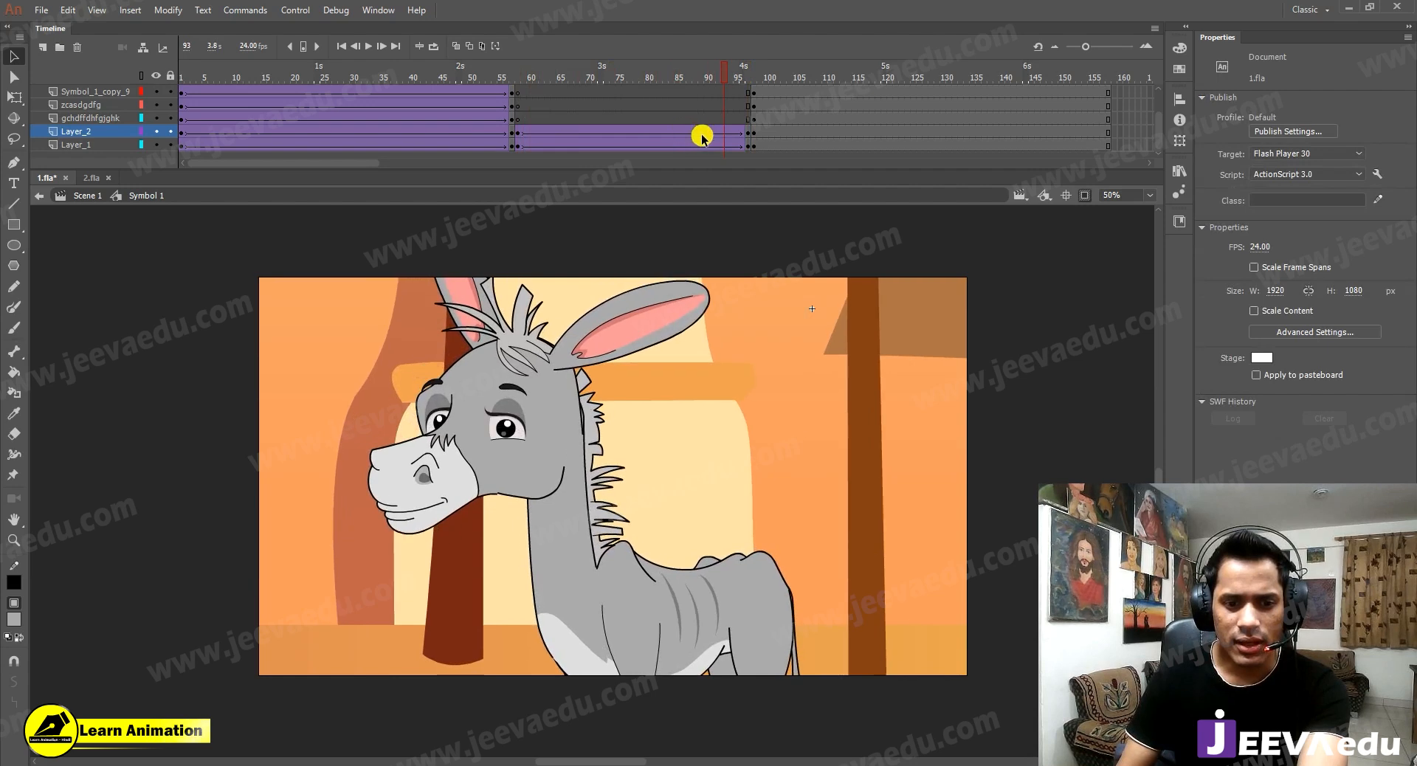
Lower the donkey and background slightly at frame 97.
{"action": "left_click_drag", "start_coordinate": [748, 133], "coordinate": [749, 141]}
{"action": "left_click", "coordinate": [660, 379]}
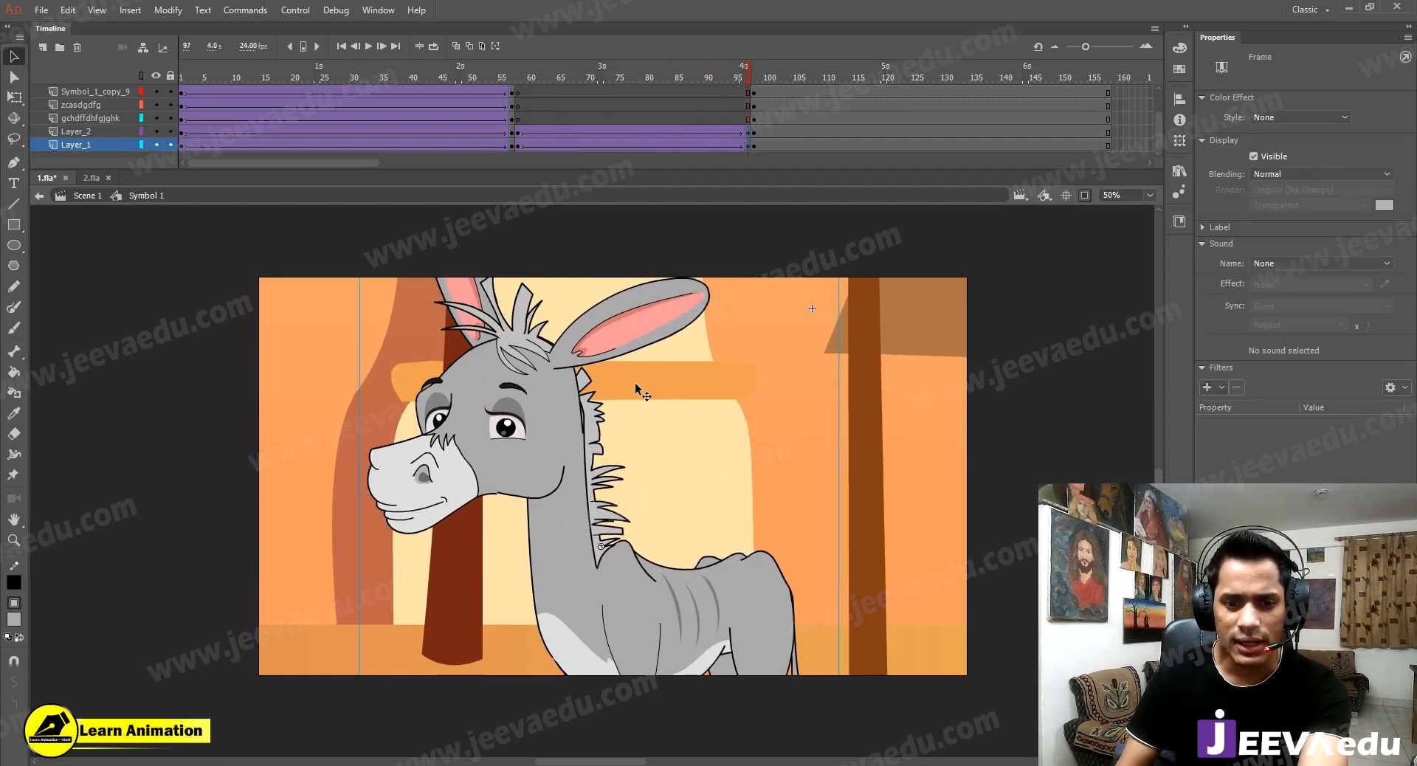
{"action": "left_click_drag", "start_coordinate": [635, 382], "coordinate": [634, 400]}
Play the animation across the cut at frame 58 and on into the group shot after frame 97 to check the transitions.
{"action": "left_click", "coordinate": [564, 100]}
{"action": "left_click_drag", "start_coordinate": [563, 82], "coordinate": [475, 81]}
{"action": "key", "text": "Return"}
{"action": "left_click", "coordinate": [515, 96]}
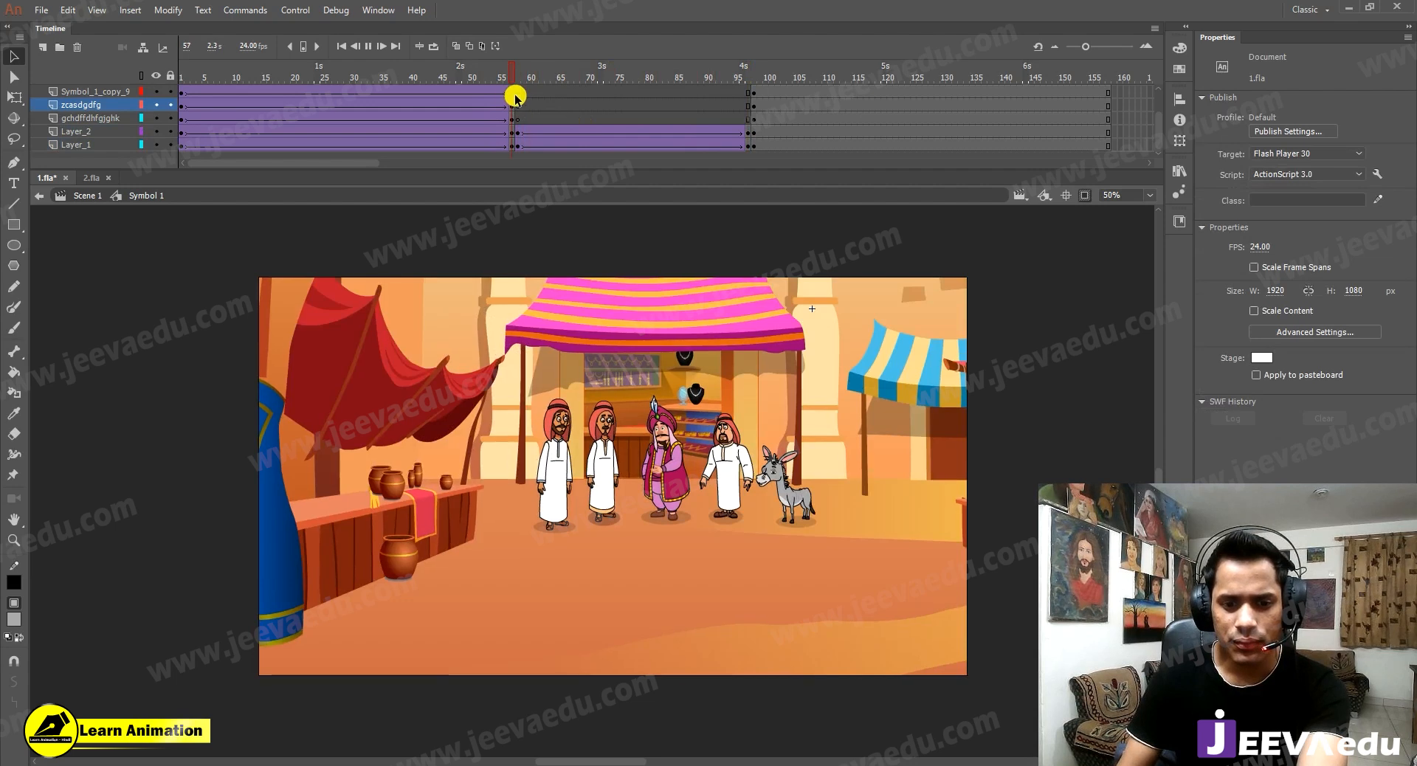
{"action": "key", "text": "Return"}
{"action": "left_click_drag", "start_coordinate": [646, 80], "coordinate": [724, 103]}
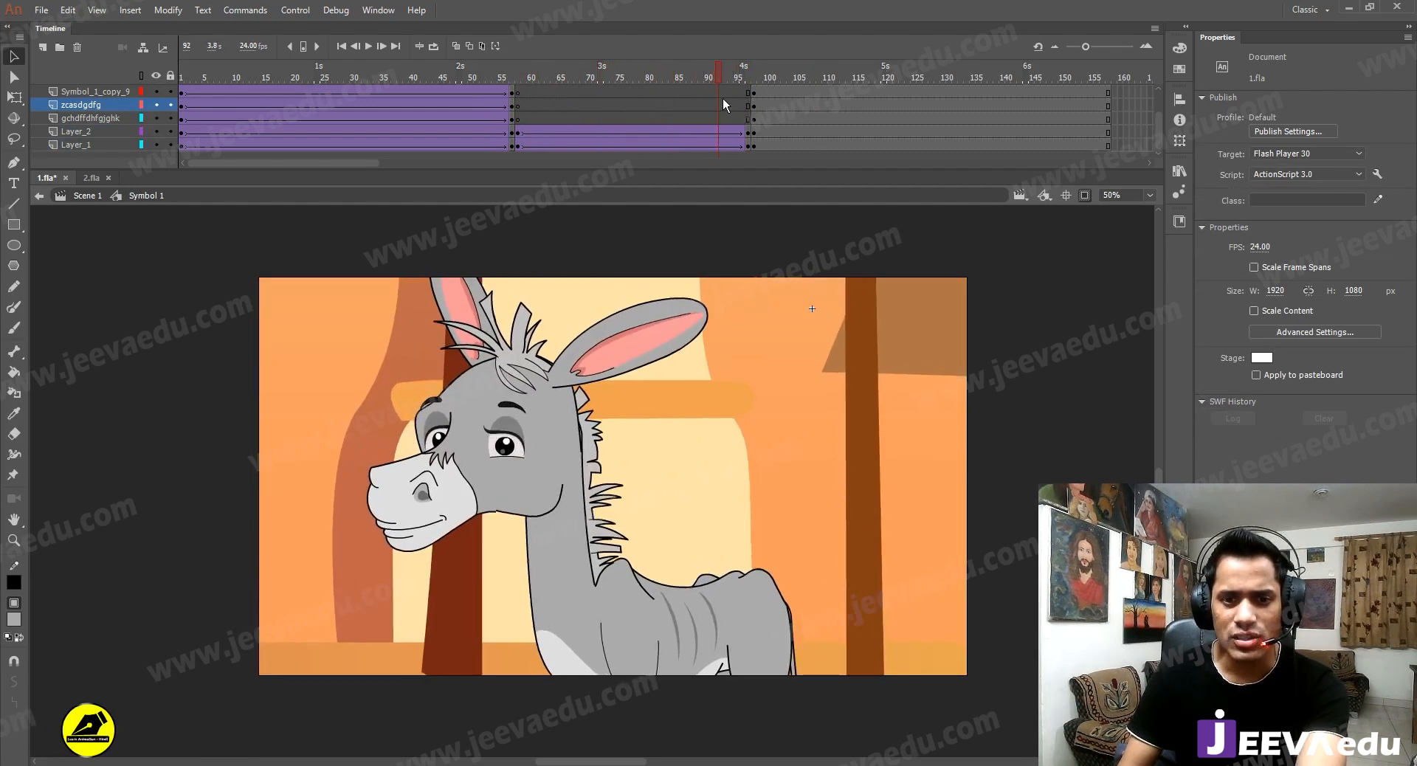
{"action": "key", "text": "Return"}
{"action": "key", "text": "Return"}
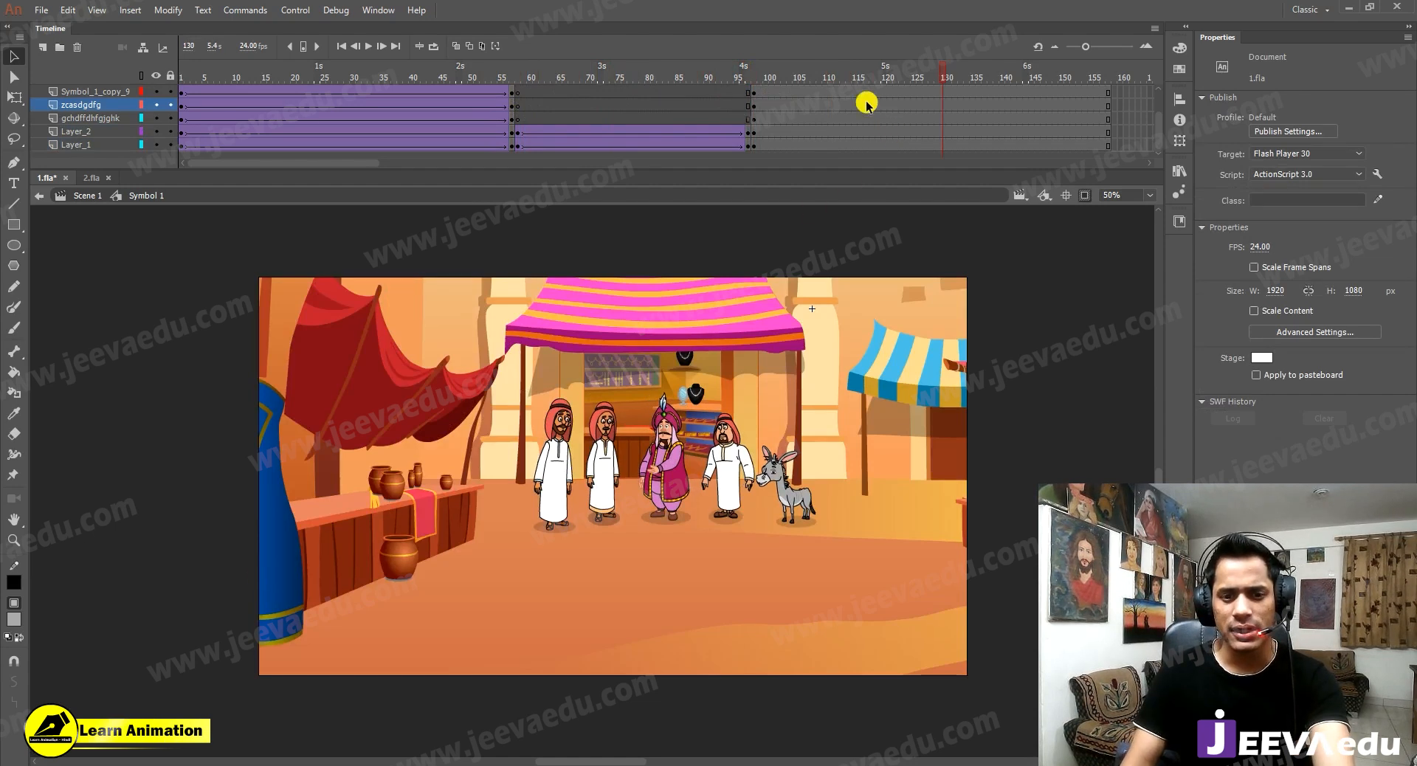
Select all characters and the background in the group shot starting at frame 98 and scale them to 105% twice.
{"action": "scroll", "coordinate": [849, 107], "scroll_direction": "up", "scroll_amount": 3}
{"action": "left_click_drag", "start_coordinate": [833, 154], "coordinate": [835, 210]}
{"action": "scroll", "coordinate": [847, 141], "scroll_direction": "up", "scroll_amount": 3}
{"action": "key", "text": "ctrl+alt+s"}
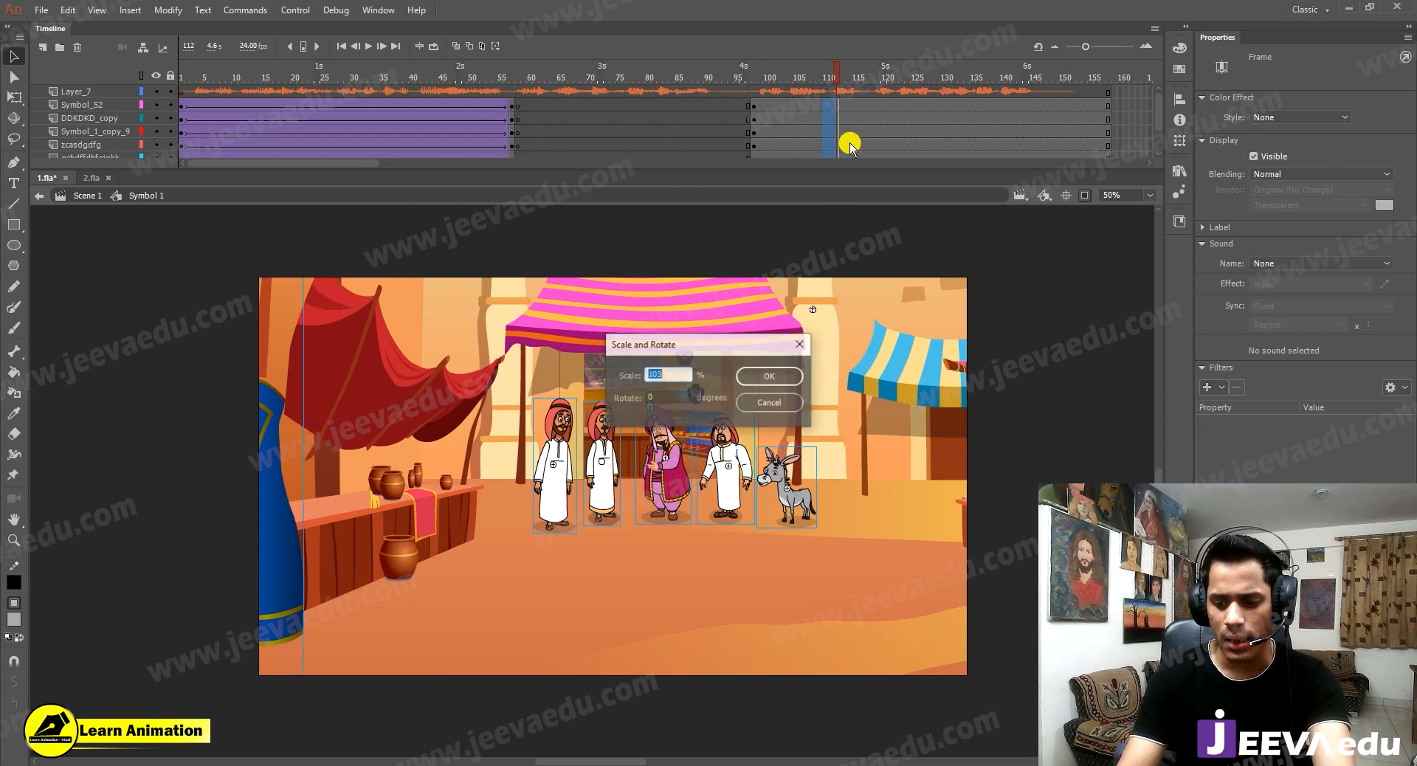
{"action": "type", "text": "105"}
{"action": "key", "text": "Return"}
{"action": "key", "text": "ctrl+alt+s"}
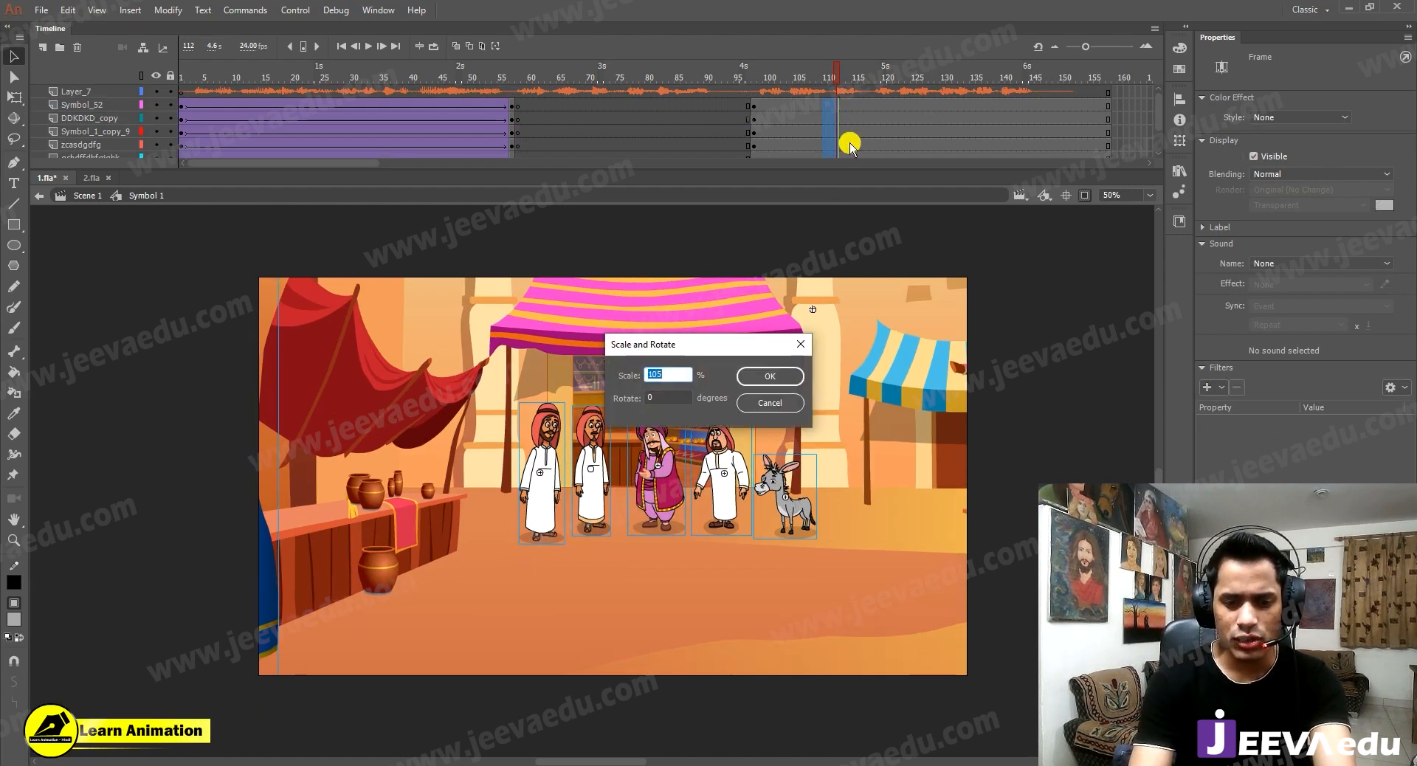
{"action": "key", "text": "Return"}
Scale the whole group shot to 115% twice, and move it up and slightly right in the frame.
{"action": "key", "text": "ctrl+alt+s"}
{"action": "type", "text": "1"}
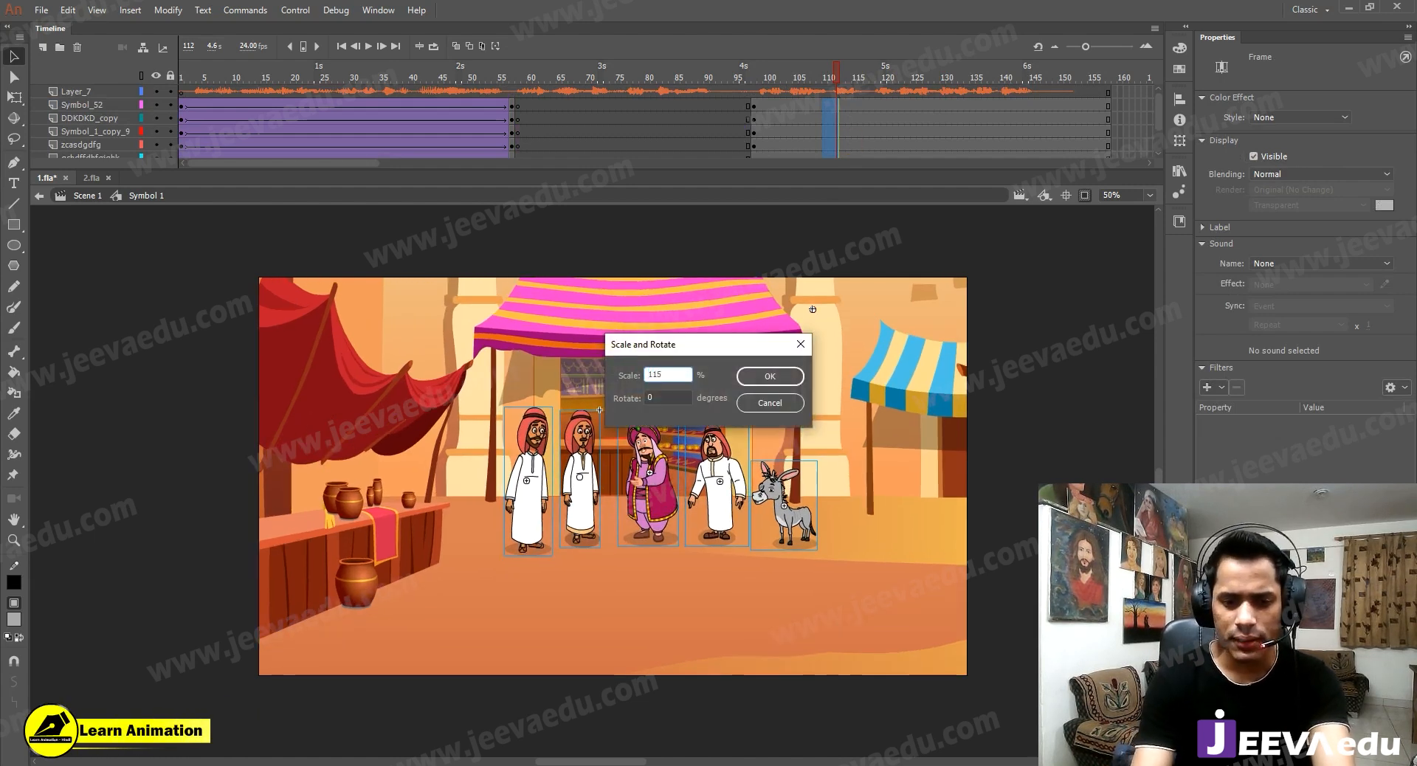
{"action": "key", "text": "Return"}
{"action": "key", "text": "ctrl+alt+s"}
{"action": "key", "text": "Return"}
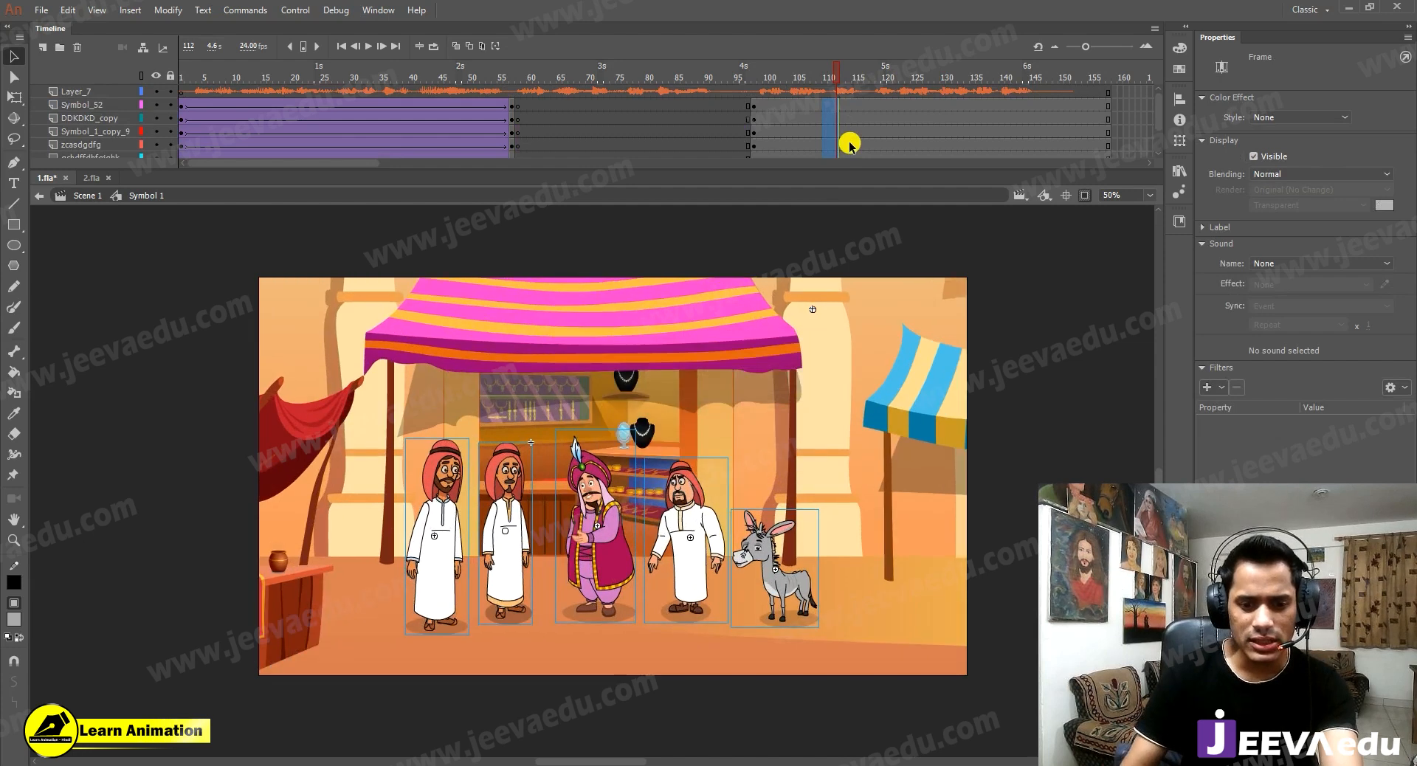
{"action": "left_click", "coordinate": [610, 581]}
{"action": "left_click_drag", "start_coordinate": [620, 522], "coordinate": [638, 519]}
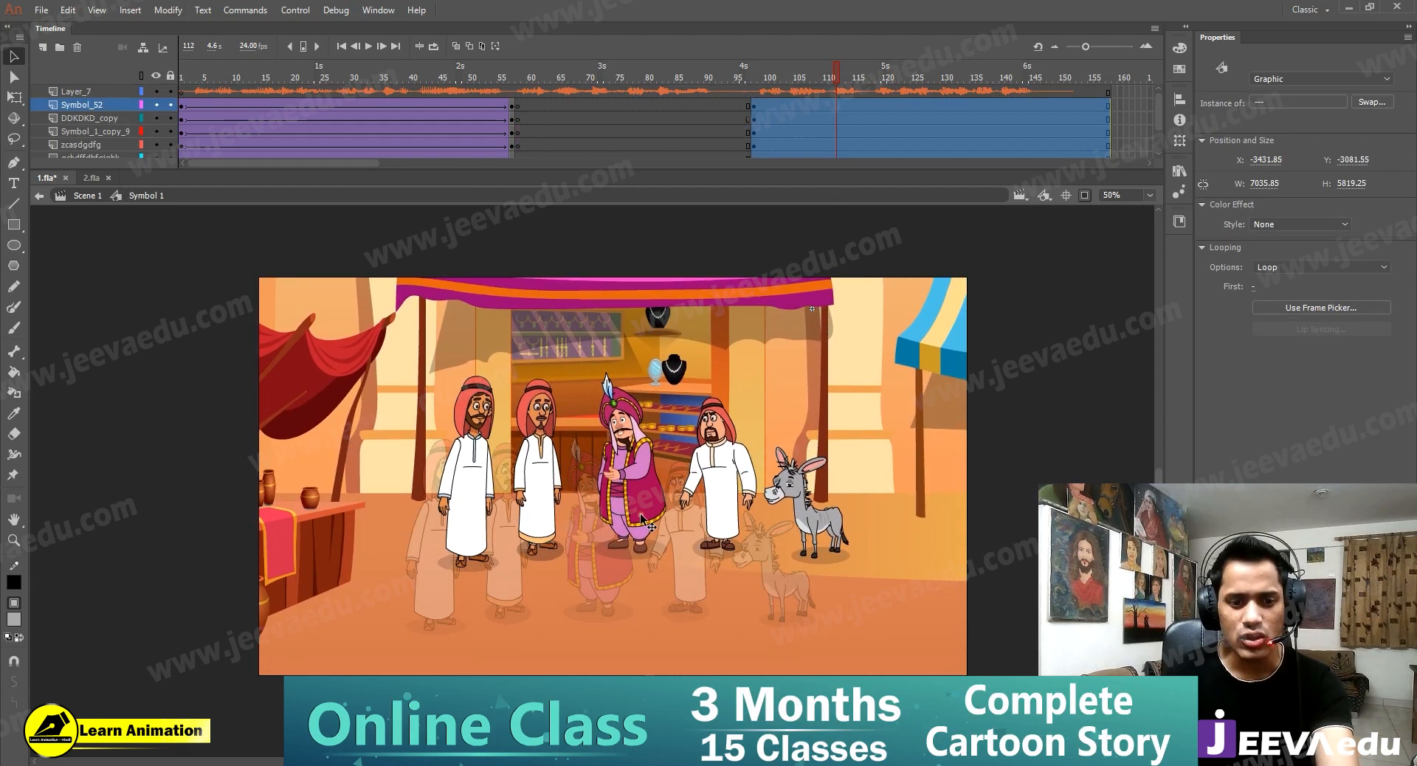
At frame 98, set the first loop frame to 1 for the three white-robed men and the donkey.
{"action": "left_click", "coordinate": [753, 83]}
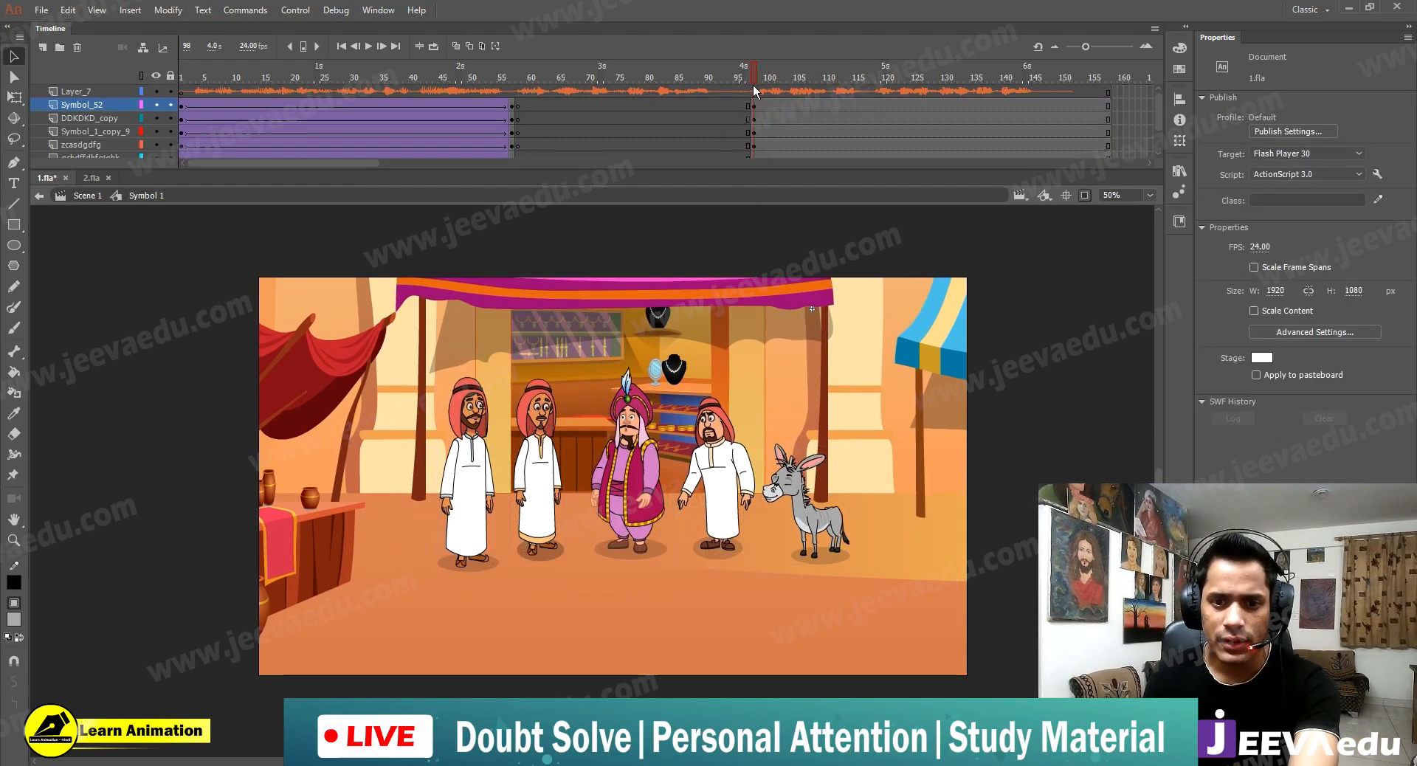
{"action": "left_click", "coordinate": [533, 493]}
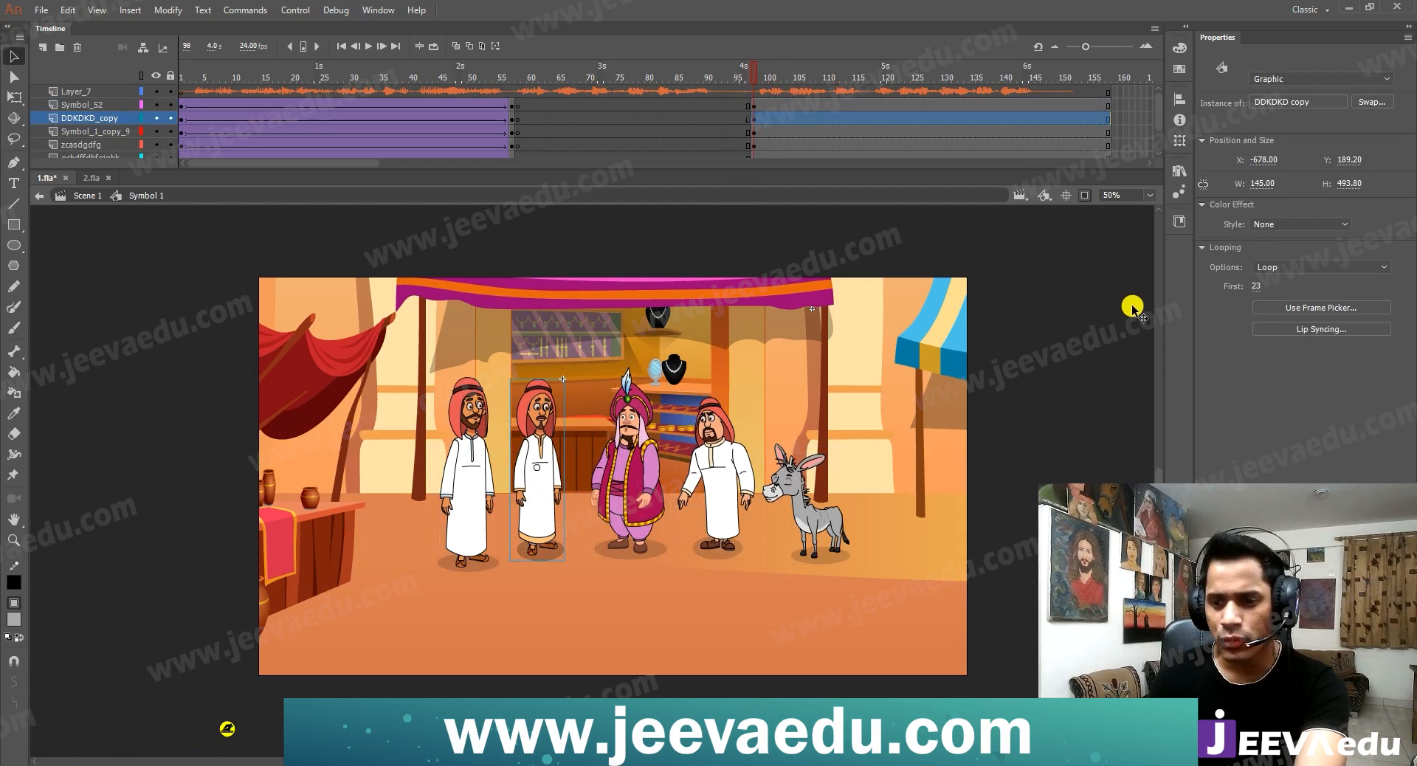
{"action": "left_click_drag", "start_coordinate": [1203, 294], "coordinate": [1130, 304]}
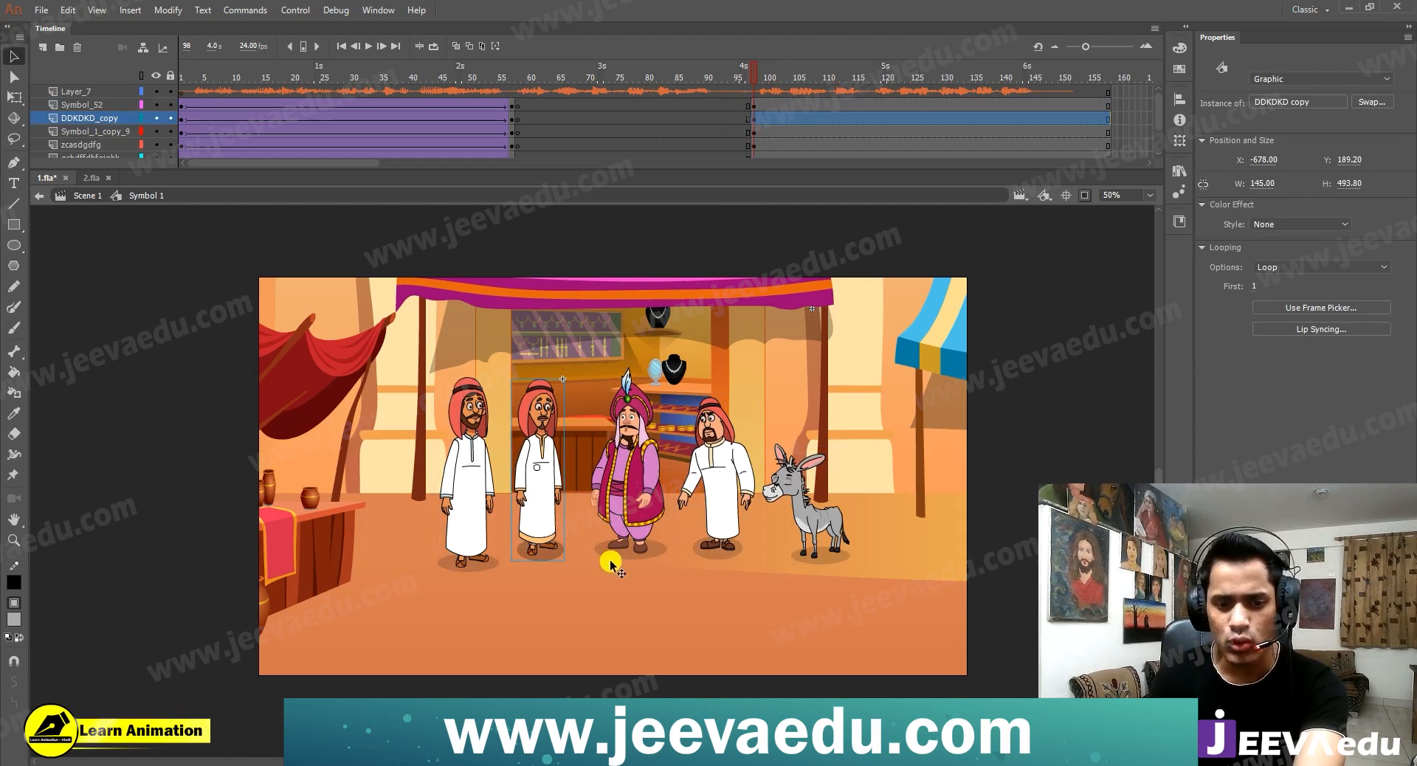
{"action": "left_click", "coordinate": [481, 461]}
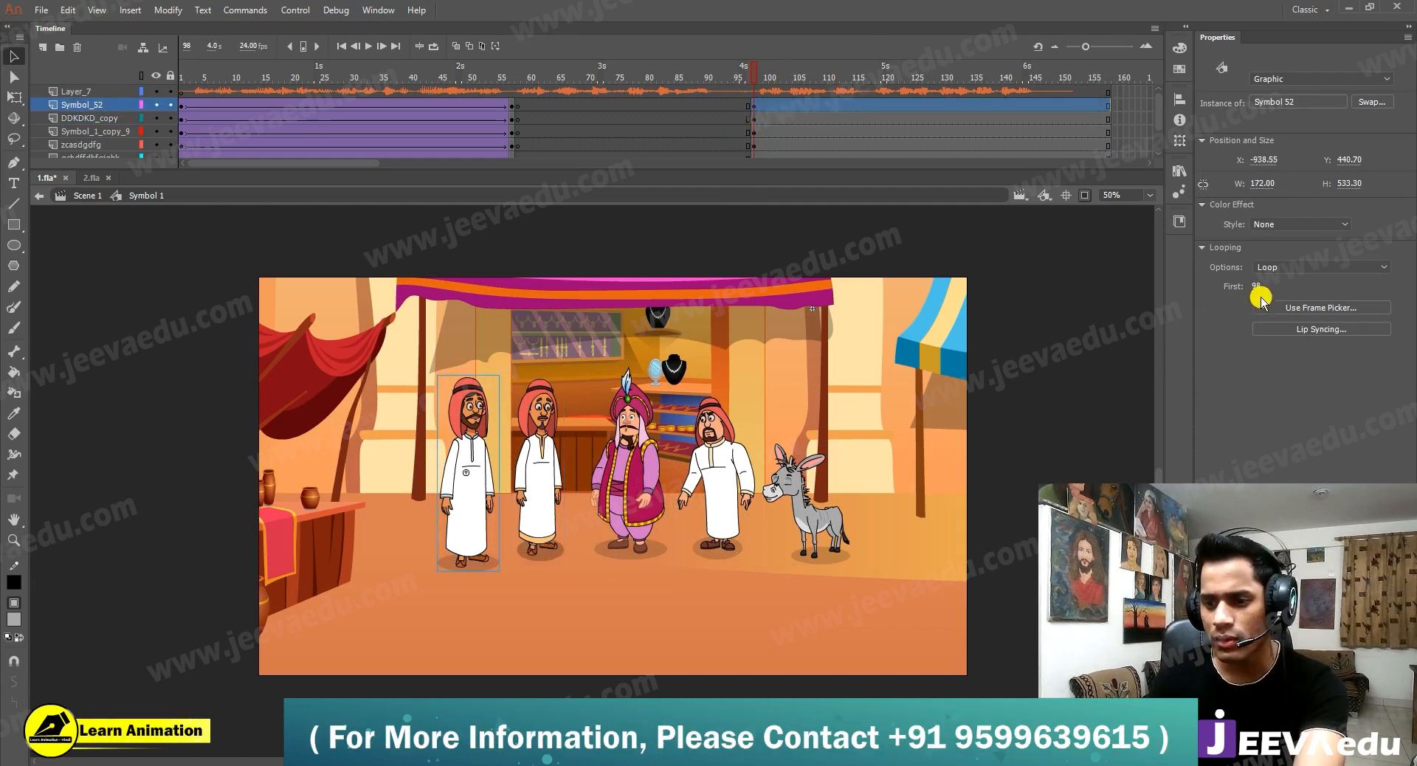
{"action": "left_click_drag", "start_coordinate": [1026, 330], "coordinate": [748, 448]}
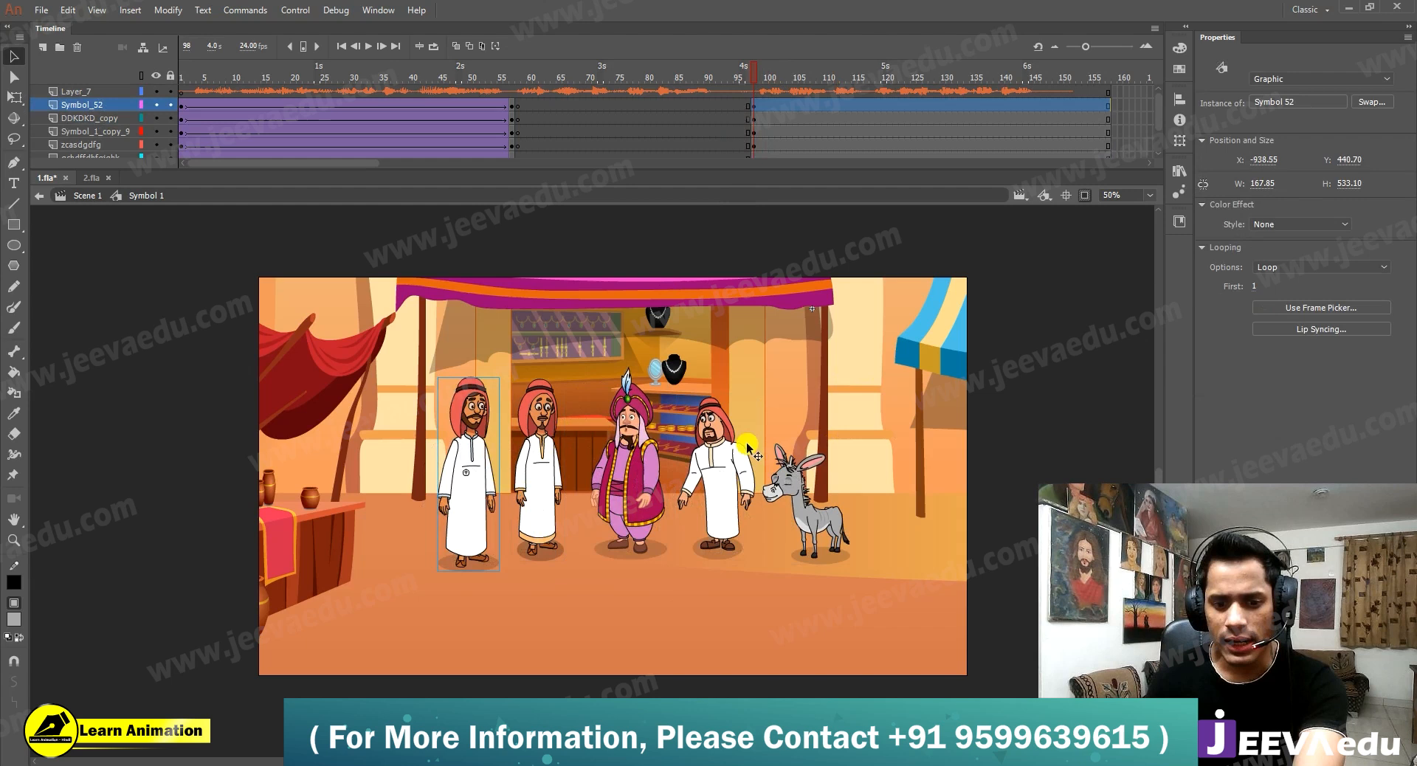
{"action": "left_click", "coordinate": [724, 478]}
{"action": "left_click_drag", "start_coordinate": [1257, 287], "coordinate": [838, 554]}
{"action": "left_click", "coordinate": [834, 545]}
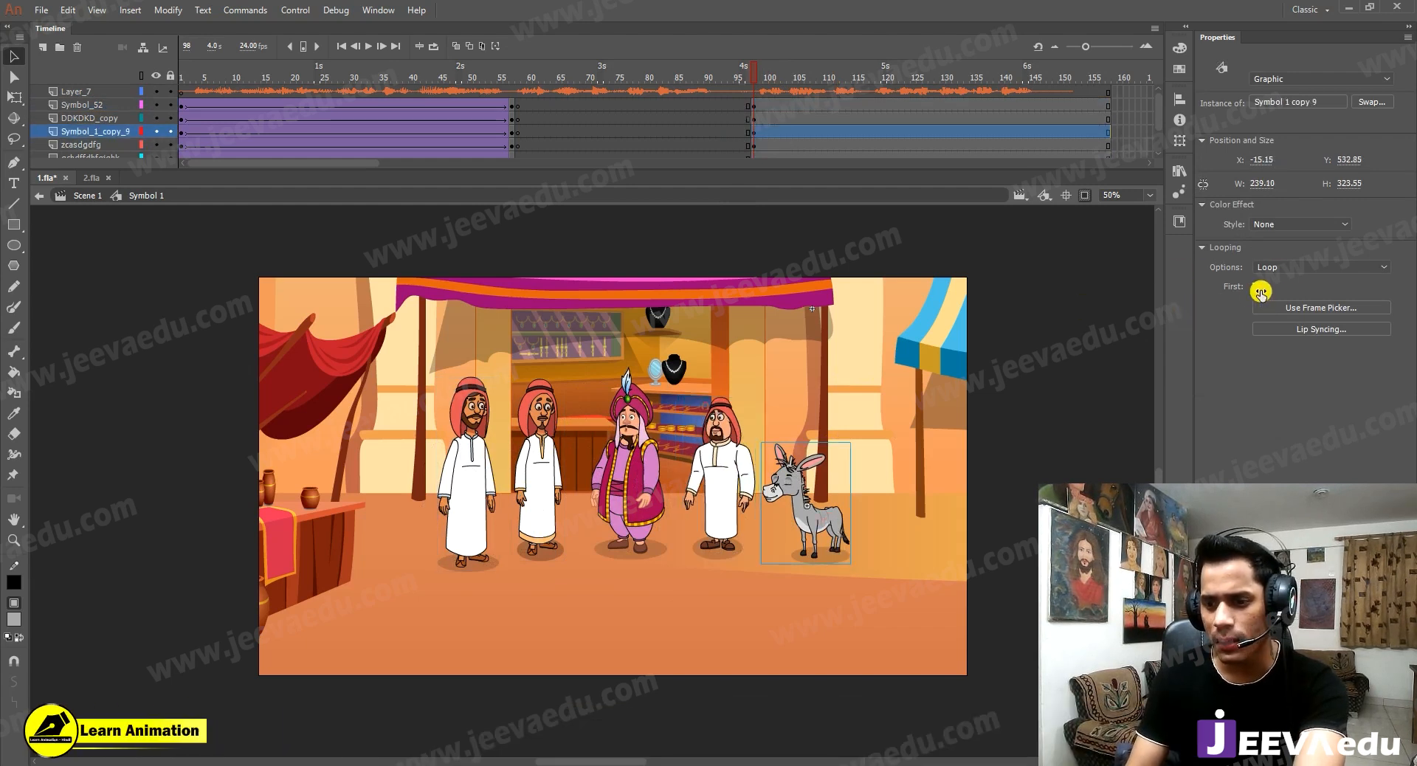
{"action": "left_click_drag", "start_coordinate": [956, 304], "coordinate": [727, 82]}
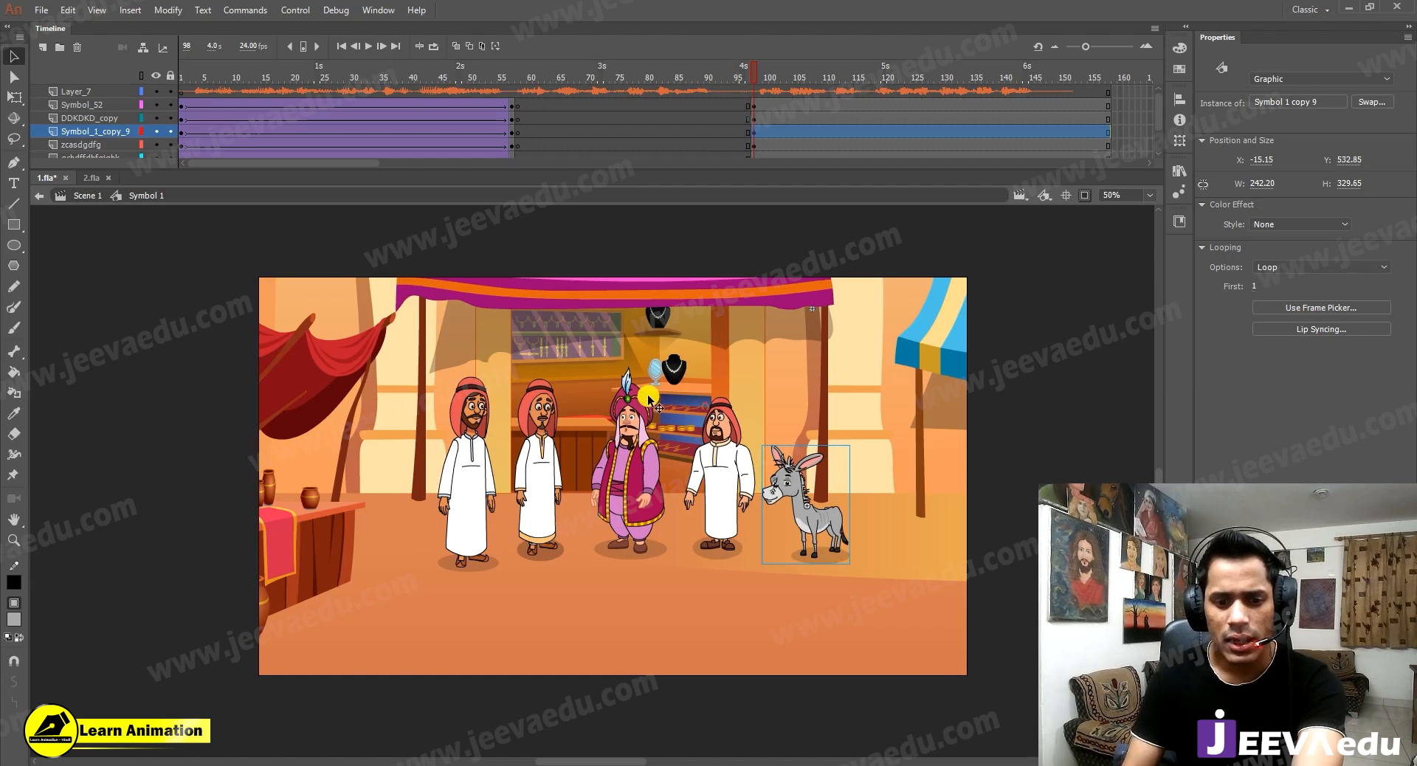
Shift the group shot's background slightly left and up behind the characters, and play the shot through.
{"action": "key", "text": "Return"}
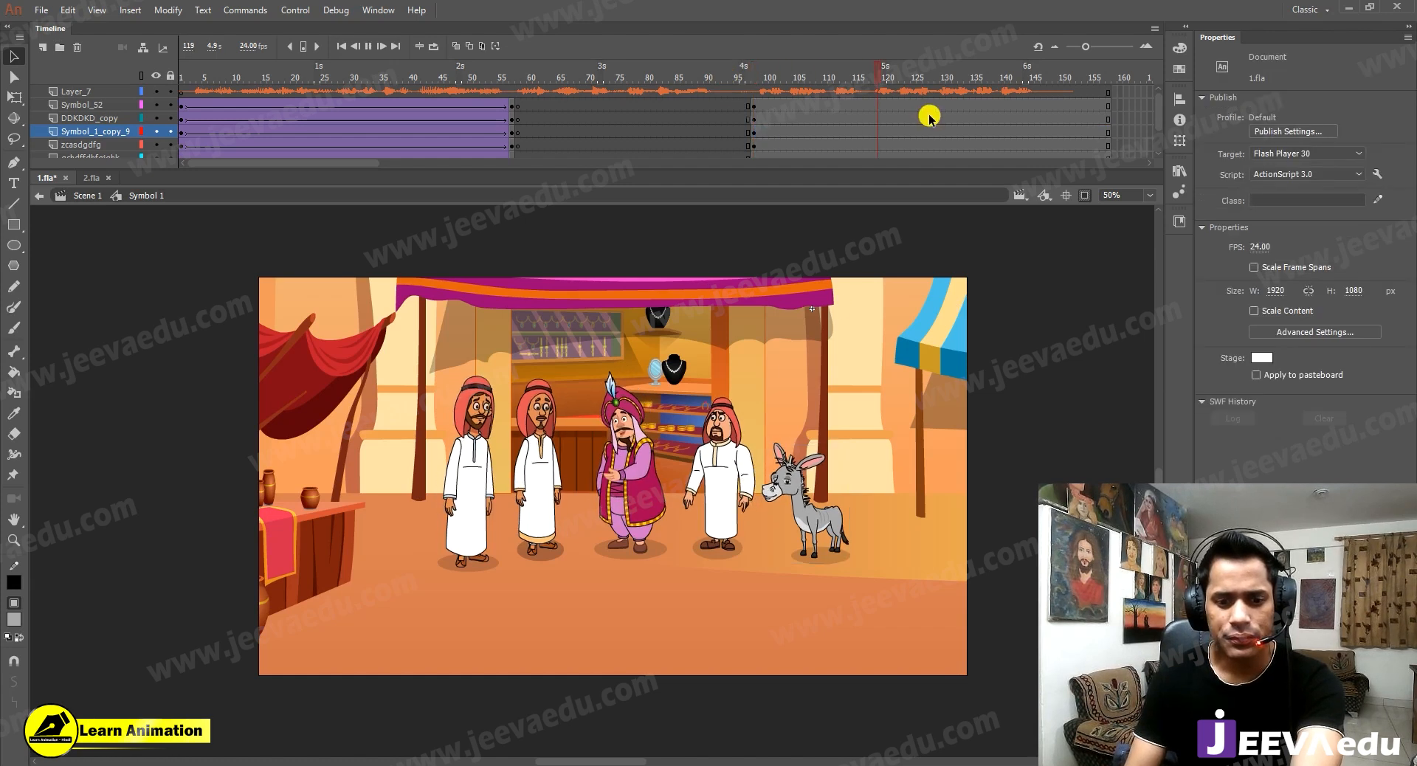
{"action": "left_click", "coordinate": [1083, 132]}
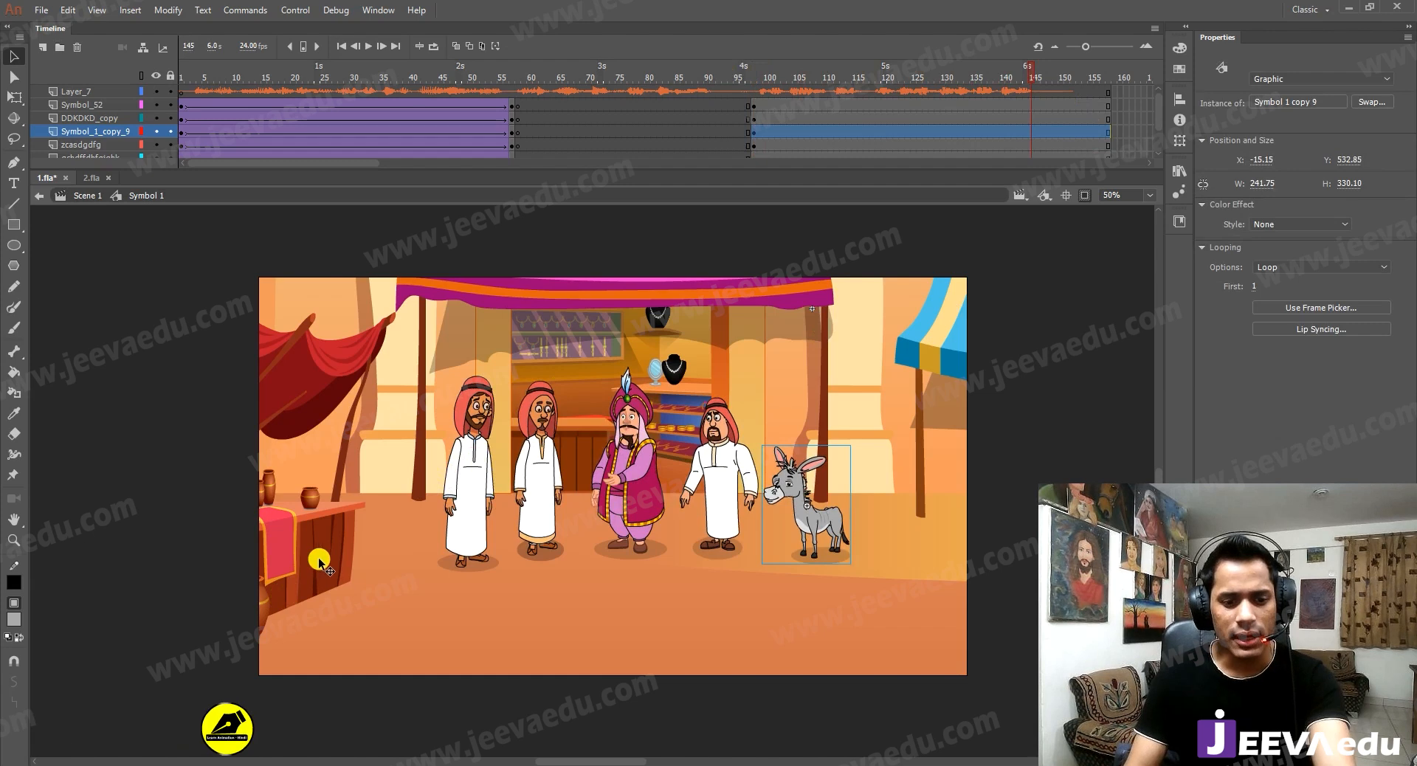
{"action": "left_click_drag", "start_coordinate": [325, 561], "coordinate": [320, 553]}
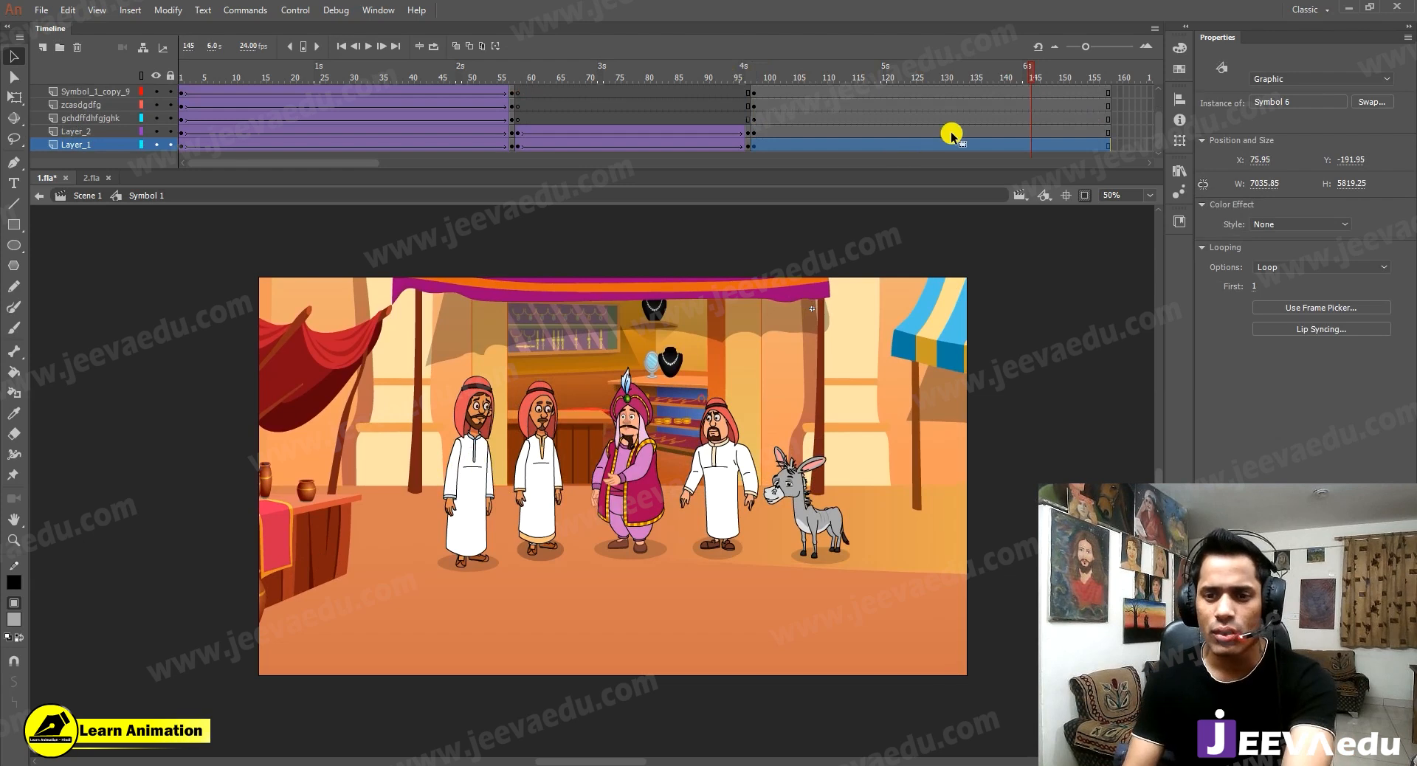
{"action": "scroll", "coordinate": [893, 75], "scroll_direction": "up", "scroll_amount": 1}
{"action": "left_click", "coordinate": [761, 112]}
{"action": "key", "text": "Return"}
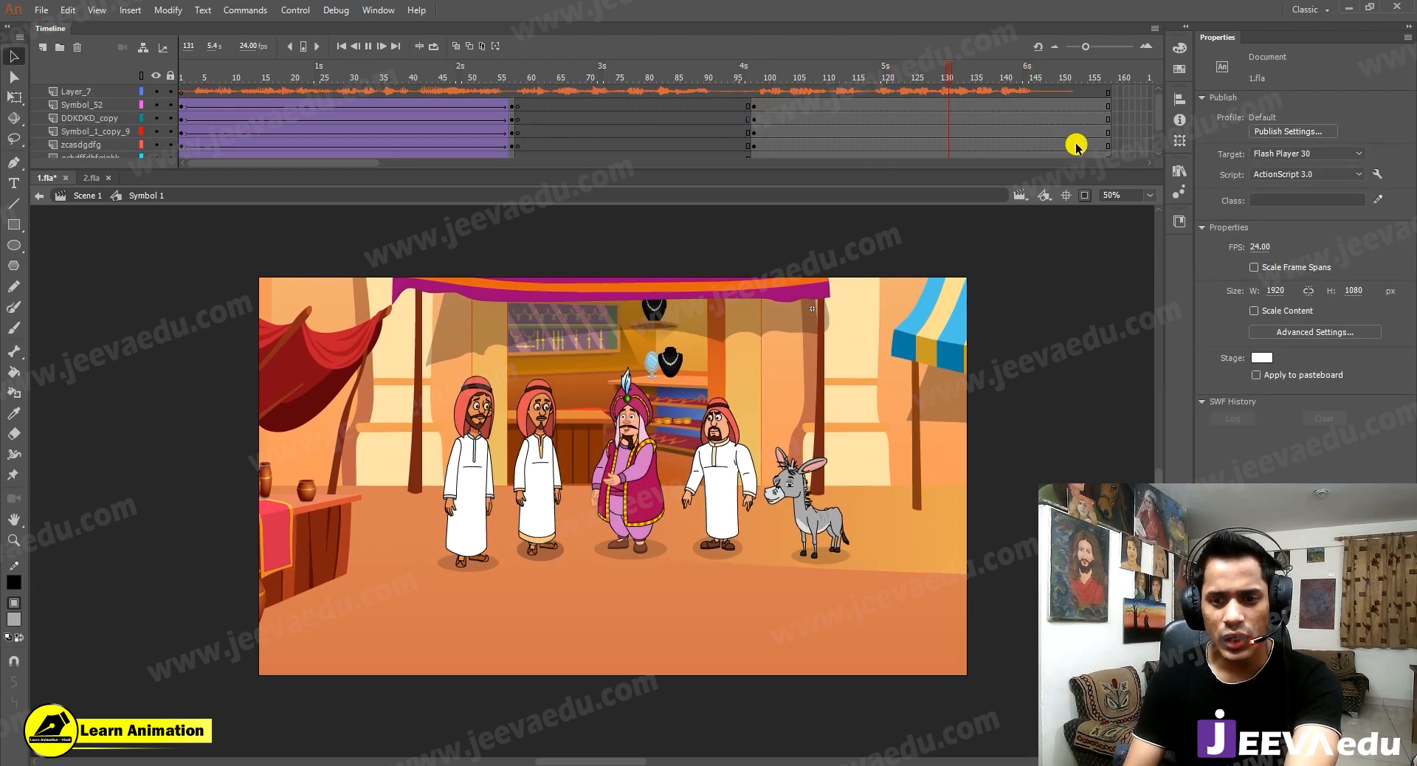
Insert keyframes at frame 158 on the character and background layers and create classic tweens across the group shot from frame 98.
{"action": "scroll", "coordinate": [1108, 125], "scroll_direction": "down", "scroll_amount": 1}
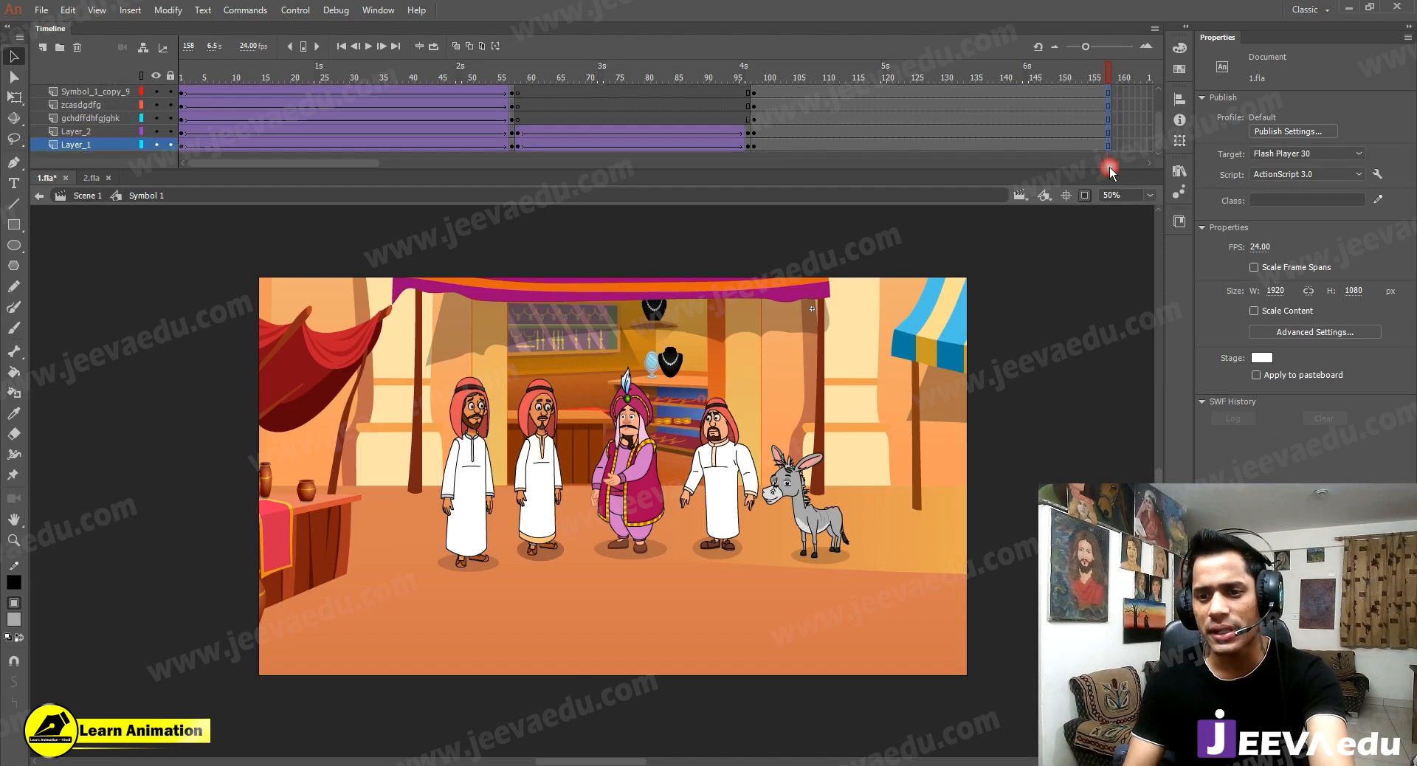
{"action": "scroll", "coordinate": [1057, 109], "scroll_direction": "up", "scroll_amount": 1}
{"action": "left_click", "coordinate": [1059, 123]}
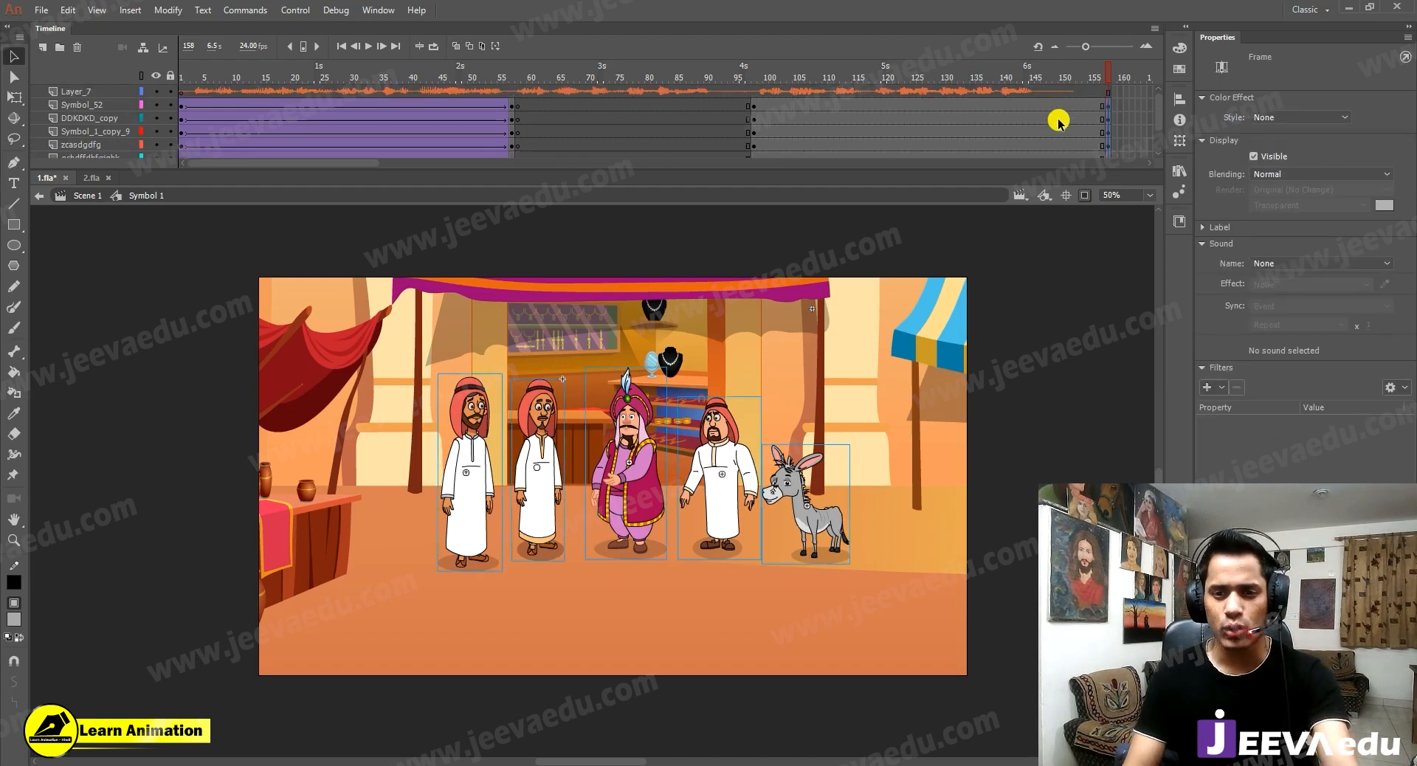
{"action": "left_click_drag", "start_coordinate": [1055, 105], "coordinate": [1028, 163]}
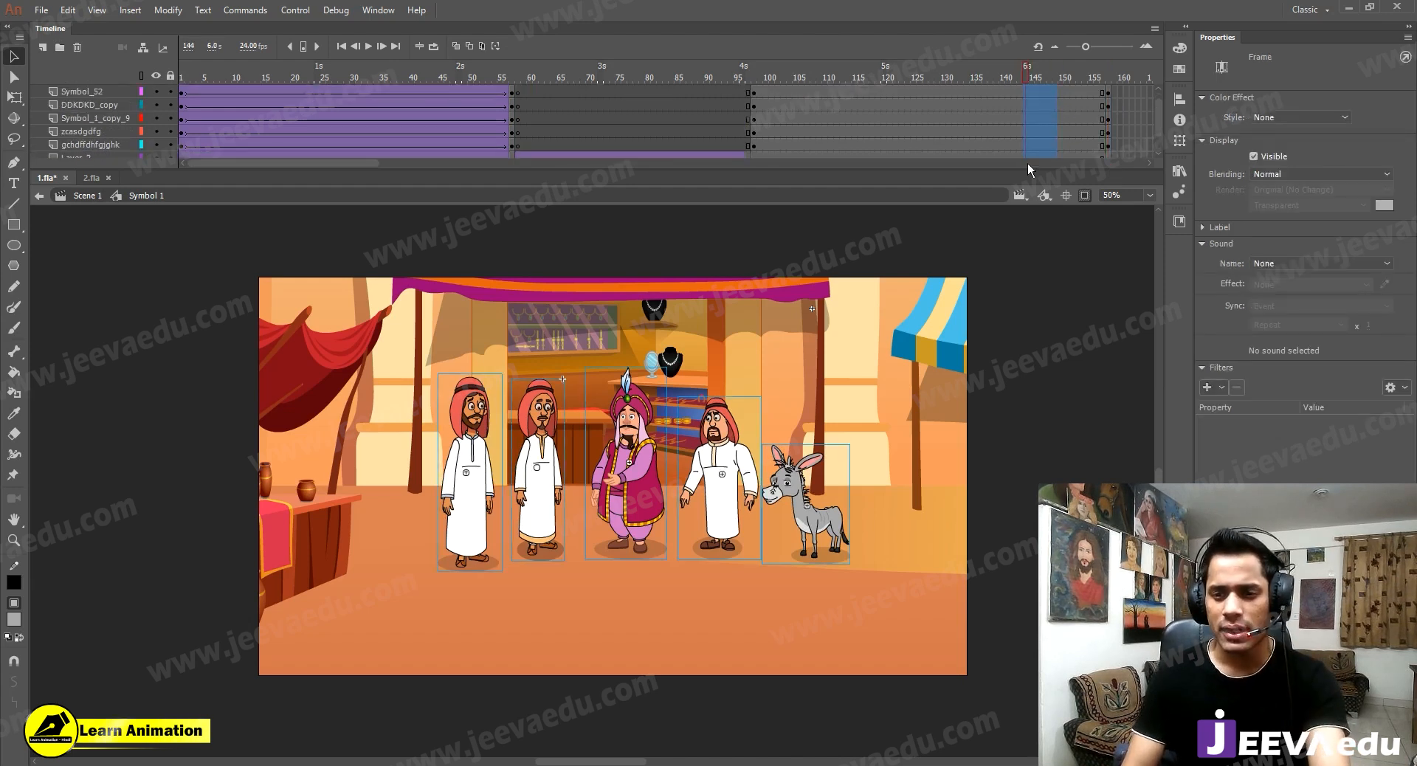
{"action": "right_click", "coordinate": [1037, 120]}
{"action": "left_click", "coordinate": [1071, 162]}
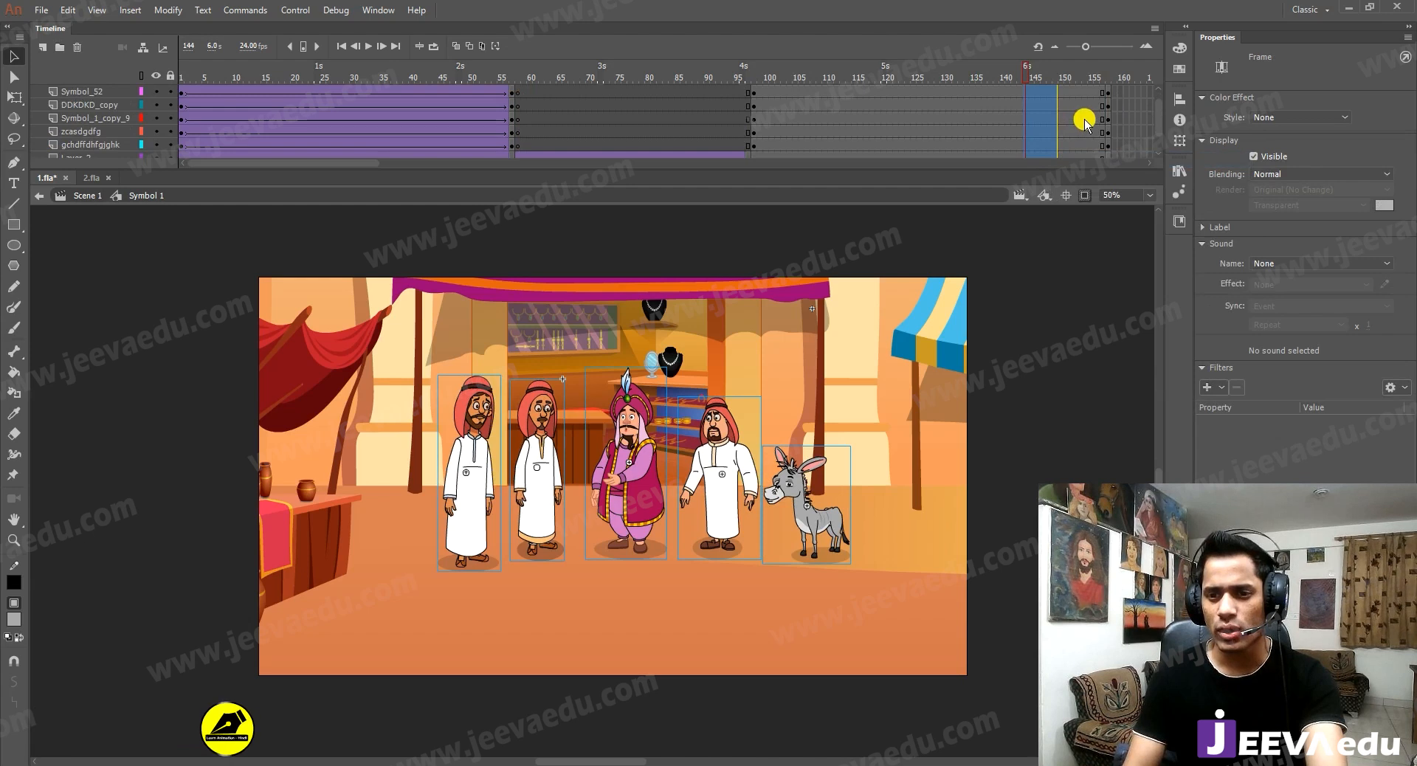
At frame 158, scale all characters and the background to 102% twice and nudge them right and up.
{"action": "scroll", "coordinate": [1111, 104], "scroll_direction": "down", "scroll_amount": 1}
{"action": "left_click", "coordinate": [1109, 110]}
{"action": "scroll", "coordinate": [1110, 162], "scroll_direction": "down", "scroll_amount": 1}
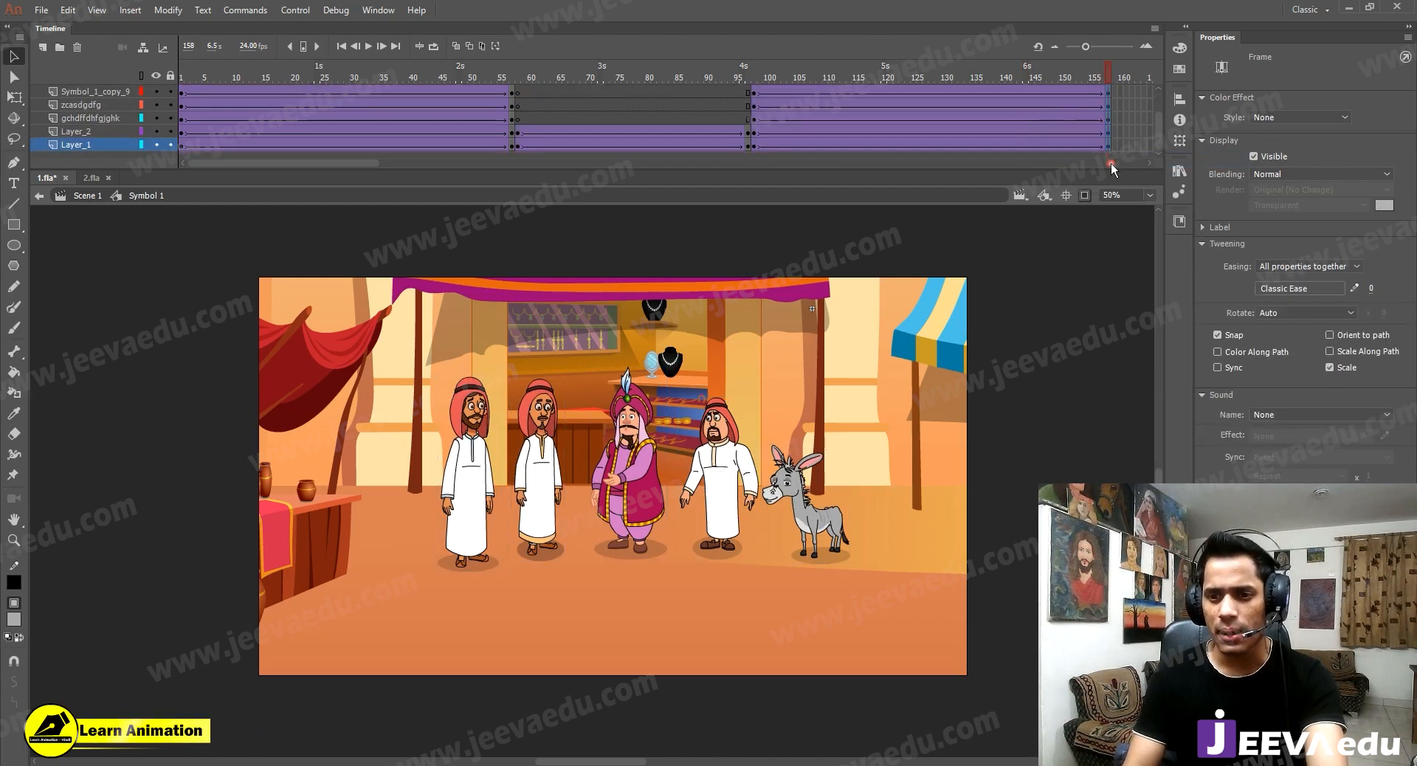
{"action": "key", "text": "ctrl+alt+s"}
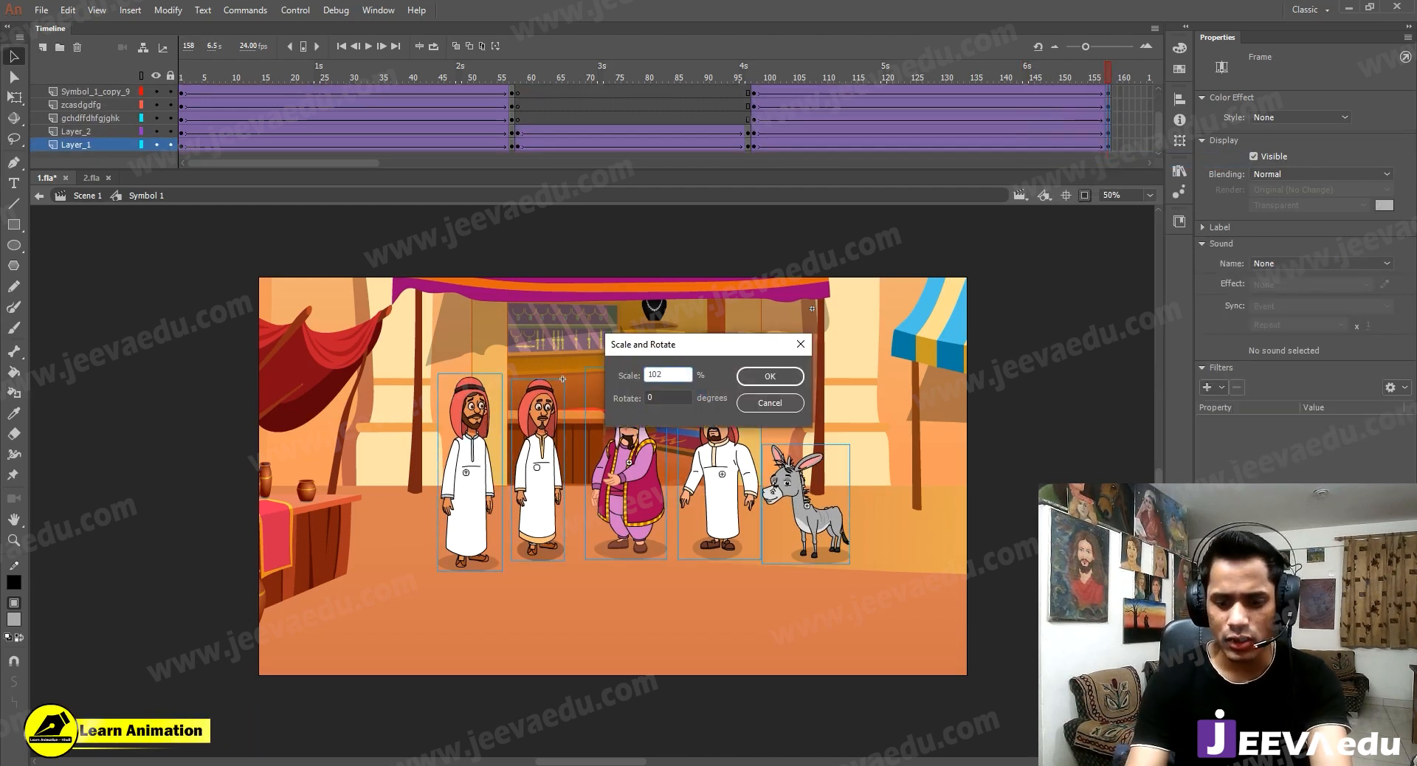
{"action": "key", "text": "Return"}
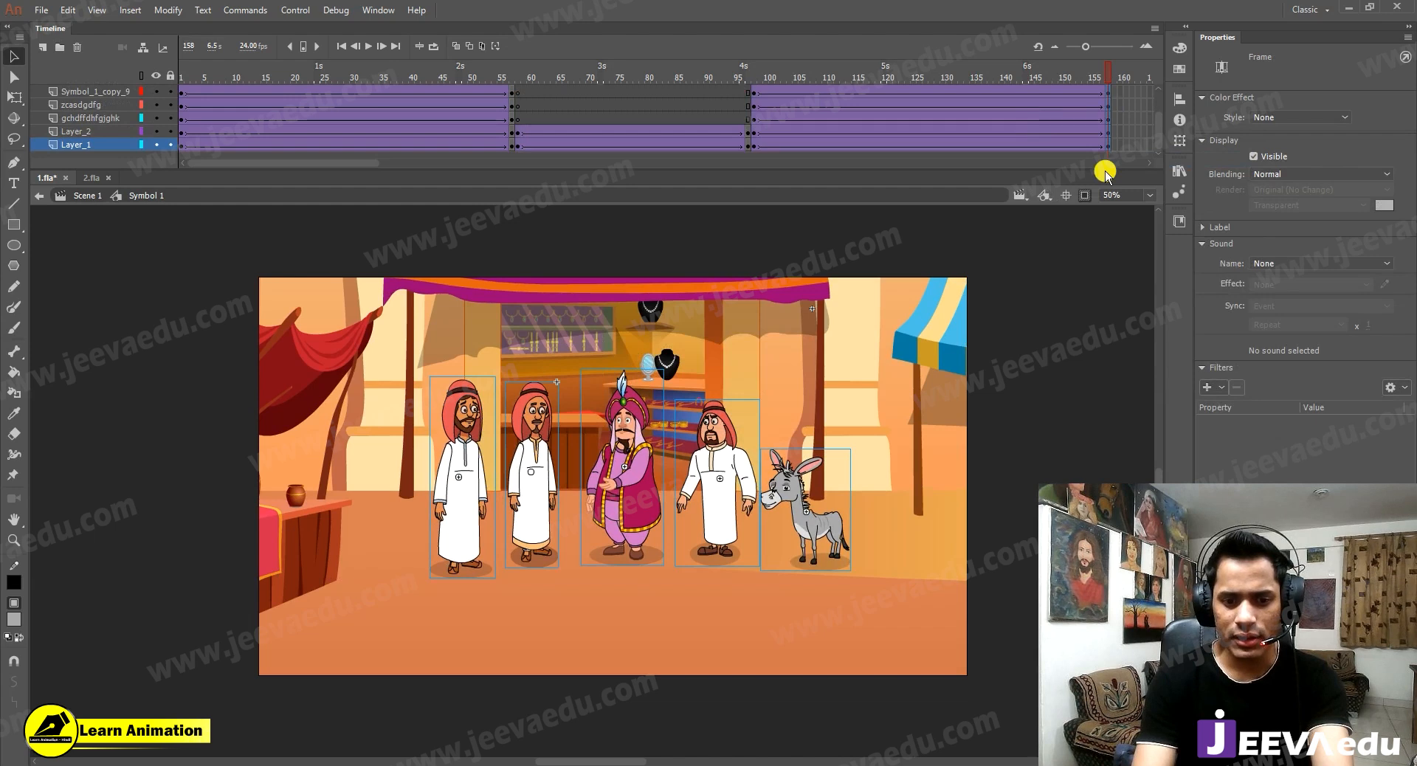
{"action": "key", "text": "ctrl+alt+s"}
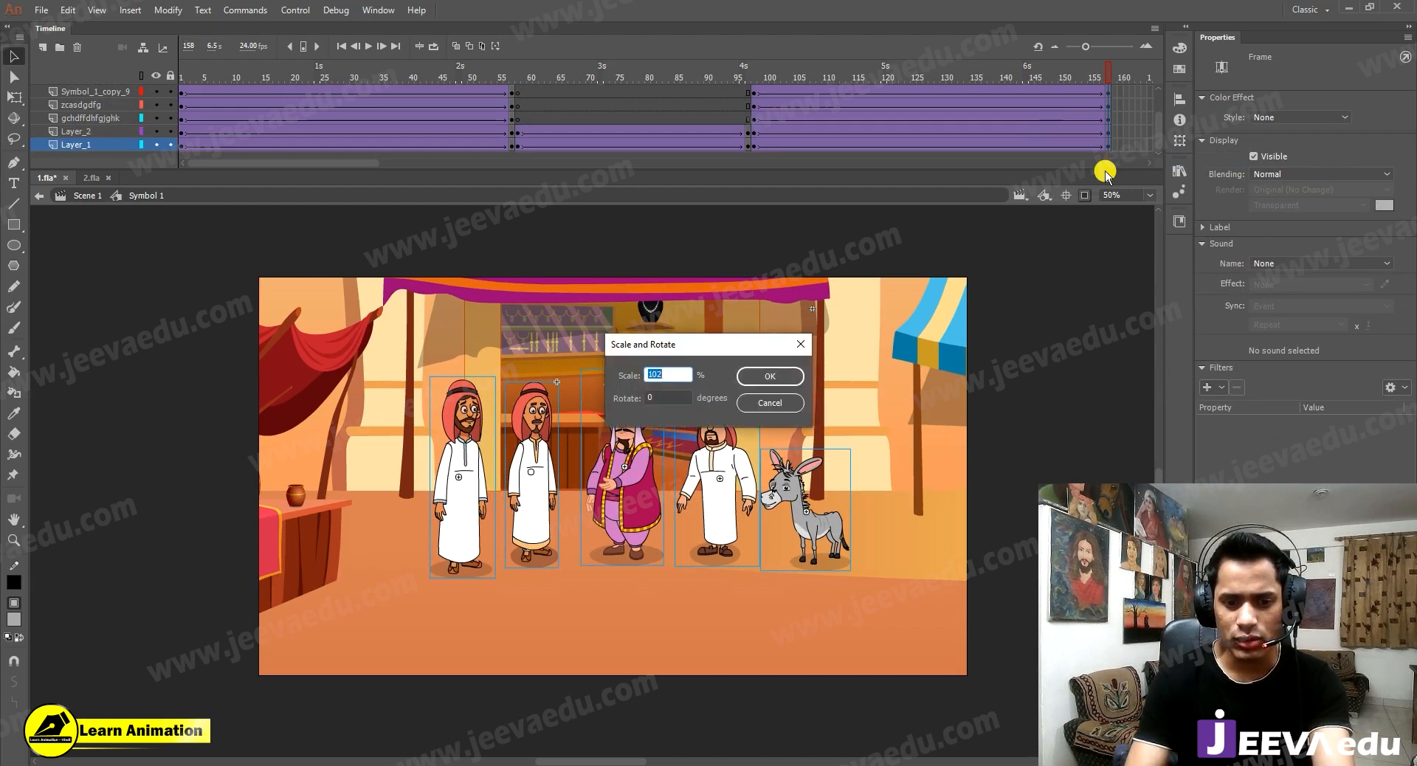
{"action": "key", "text": "Return"}
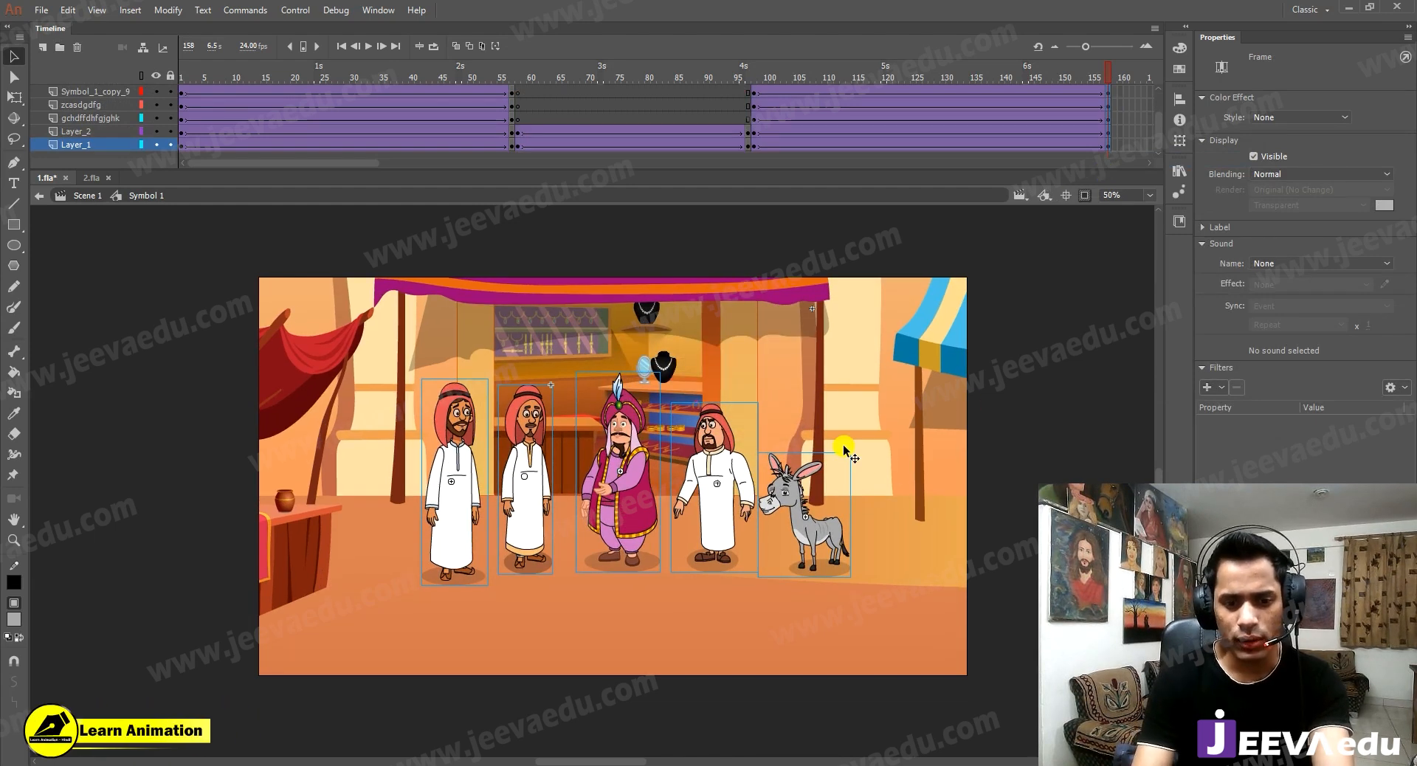
{"action": "key", "text": "shift+Right"}
{"action": "key", "text": "shift+Up"}
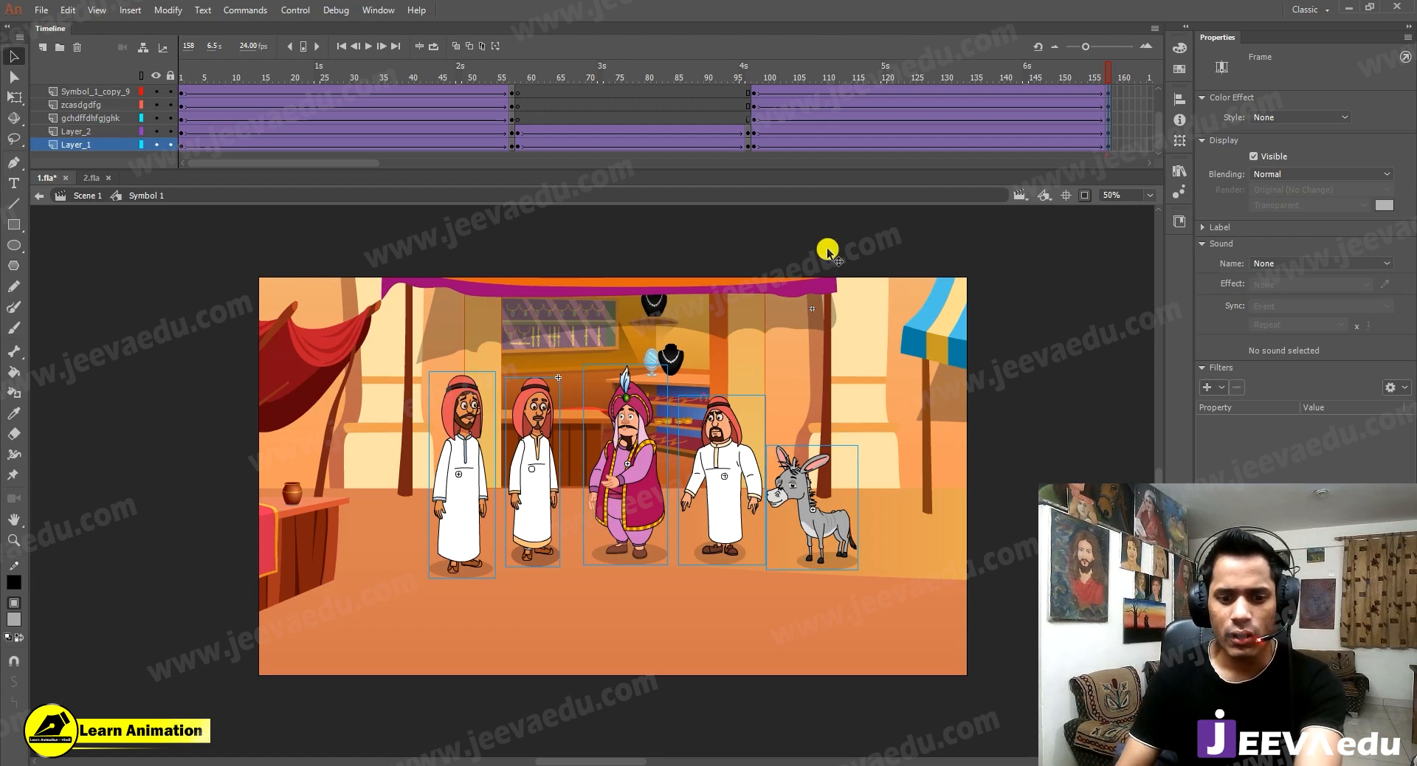
Play the tweened group shot from about frame 98 to check its slow zoom.
{"action": "scroll", "coordinate": [794, 90], "scroll_direction": "up", "scroll_amount": 2}
{"action": "left_click", "coordinate": [755, 89]}
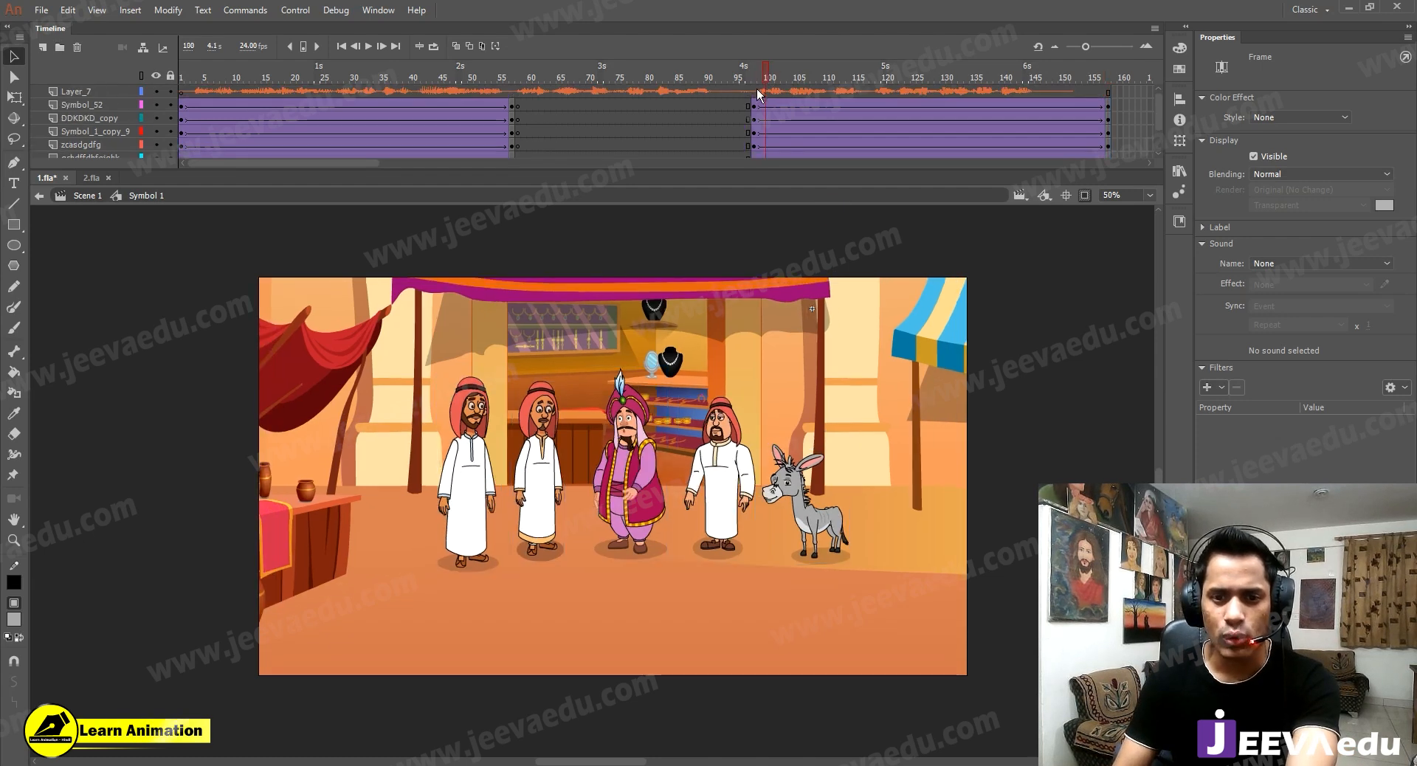
{"action": "key", "text": "Return"}
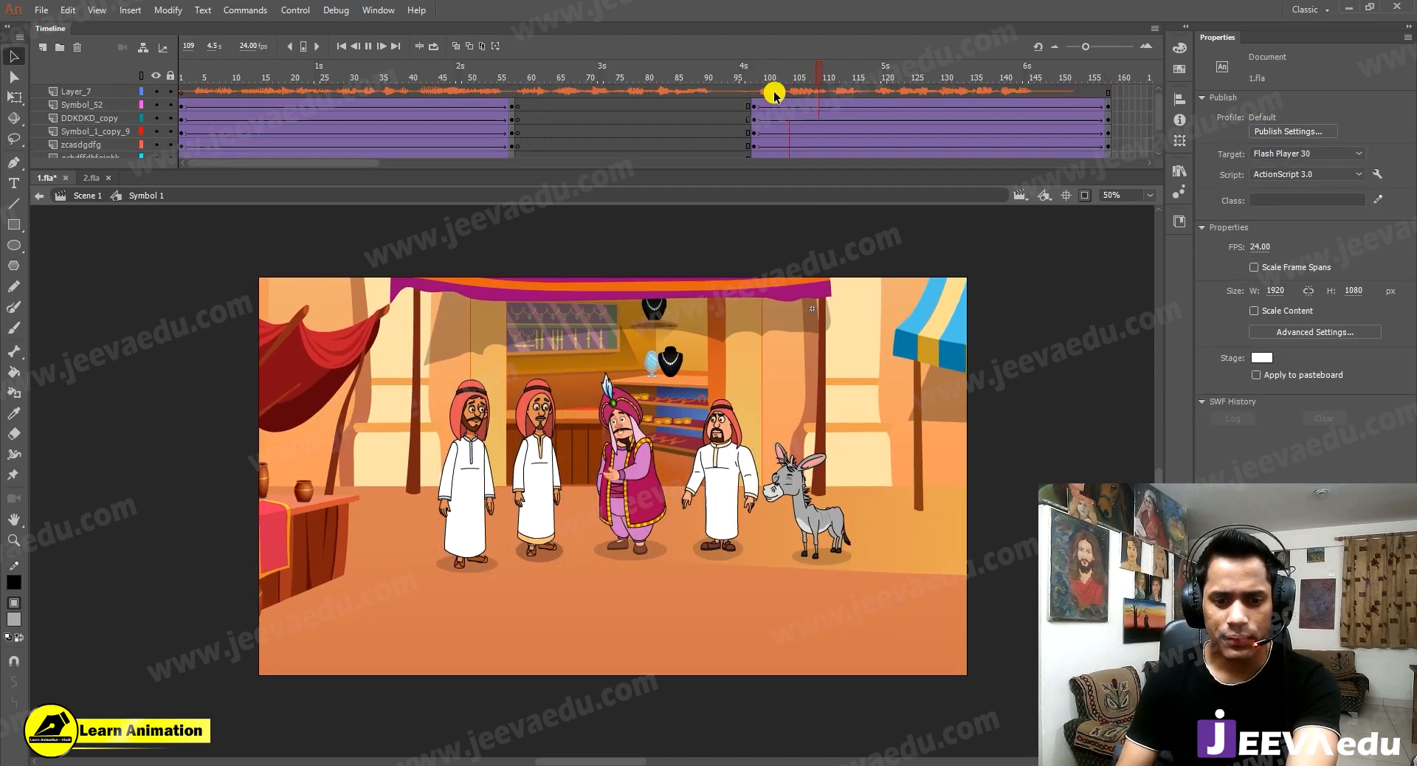
{"action": "key", "text": "Return"}
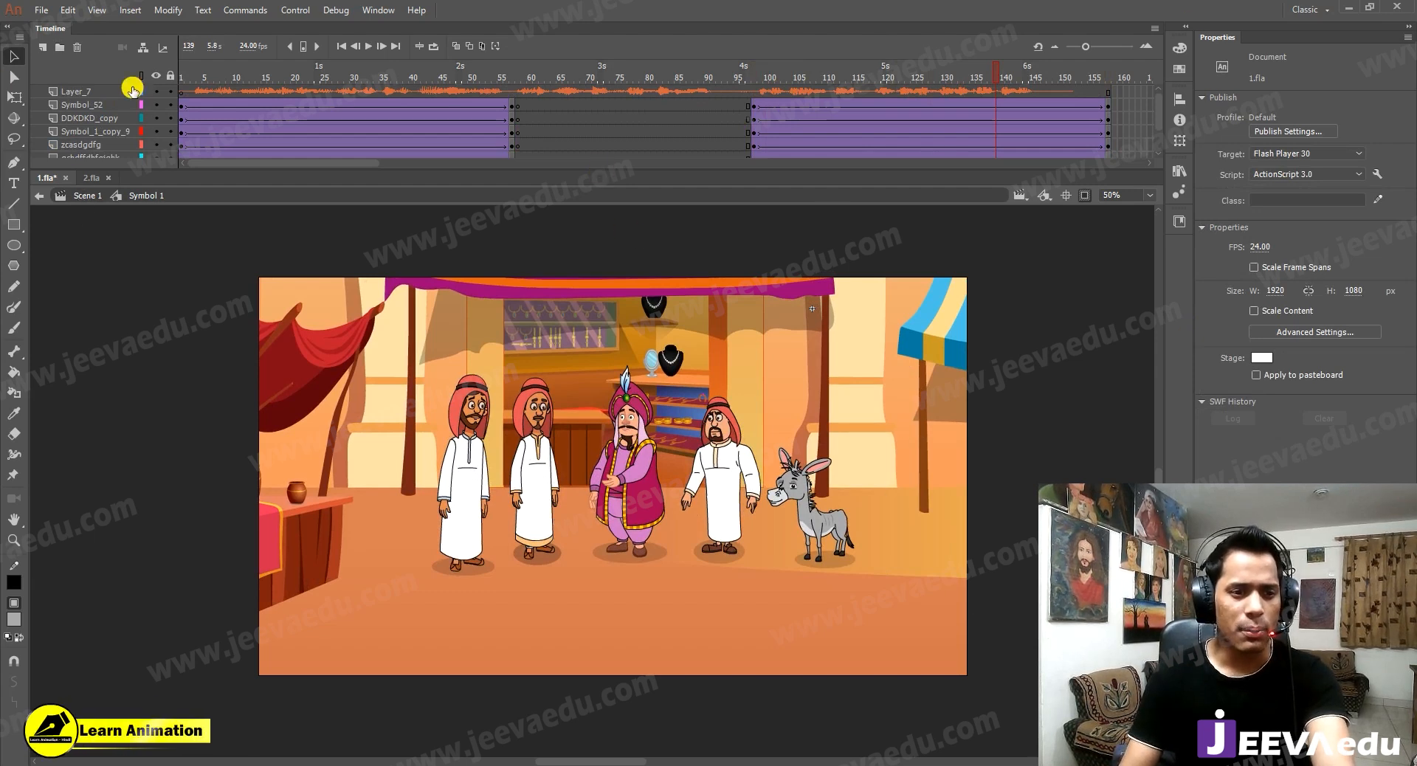
Return to Scene 1 and play the whole animation from frame 1.
{"action": "key", "text": "ctrl+e"}
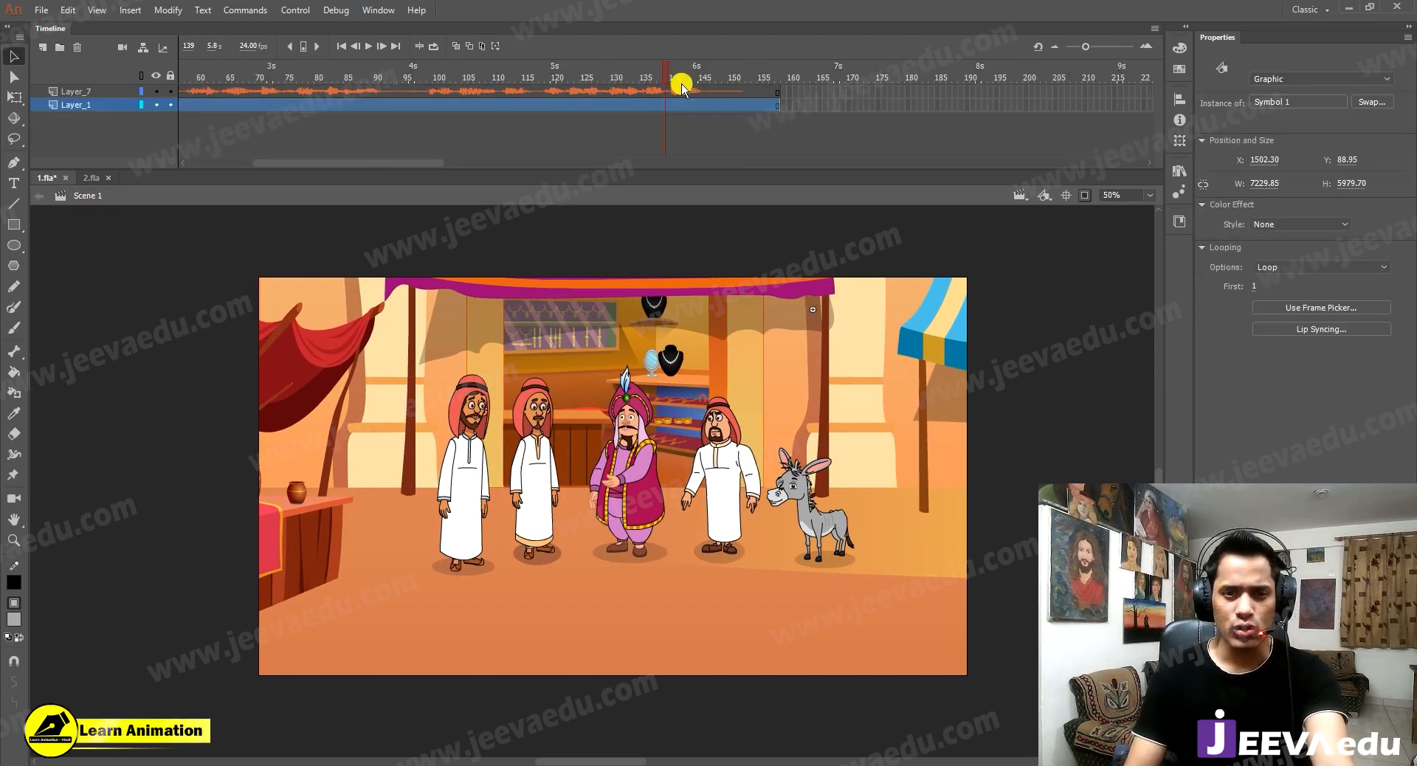
{"action": "left_click_drag", "start_coordinate": [346, 158], "coordinate": [167, 163]}
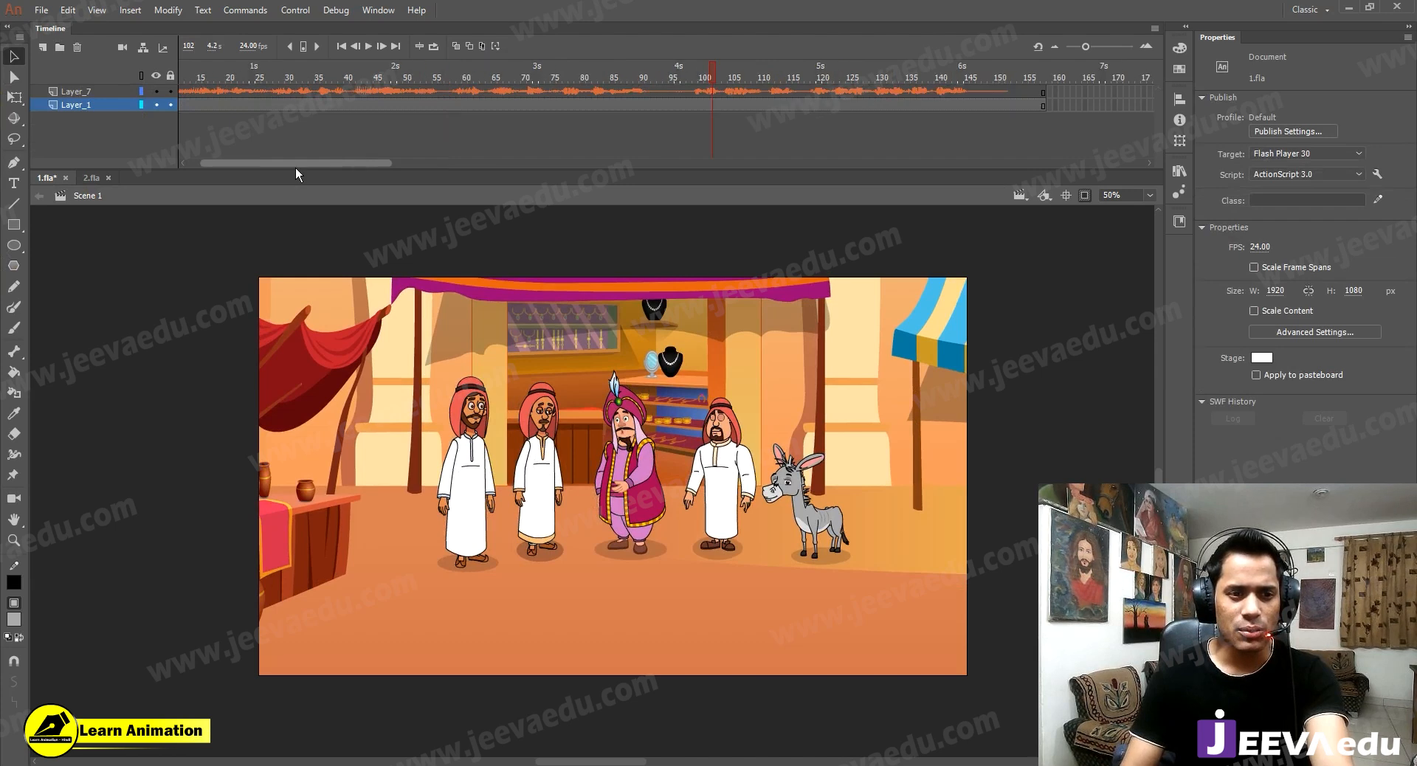
{"action": "left_click", "coordinate": [186, 91]}
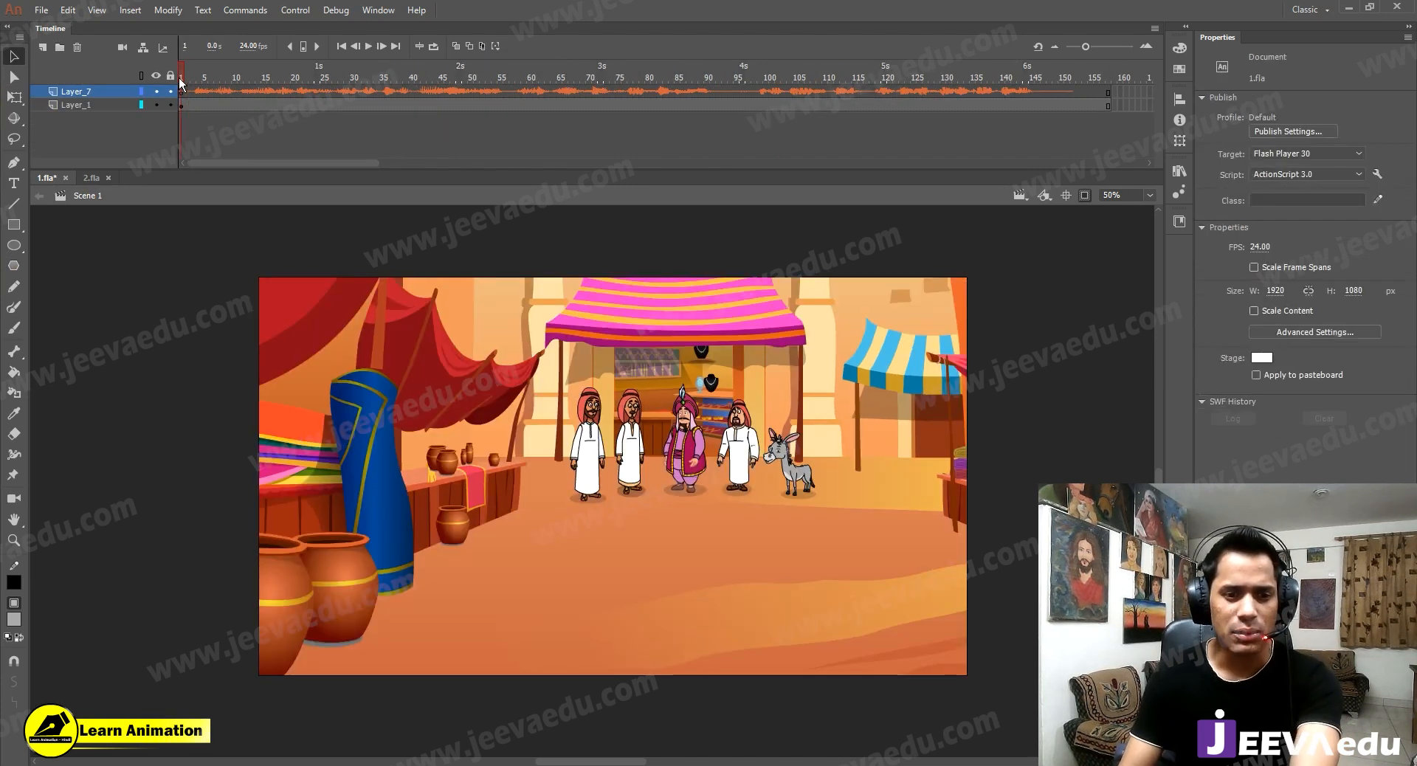
{"action": "left_click", "coordinate": [179, 77]}
{"action": "key", "text": "Return"}
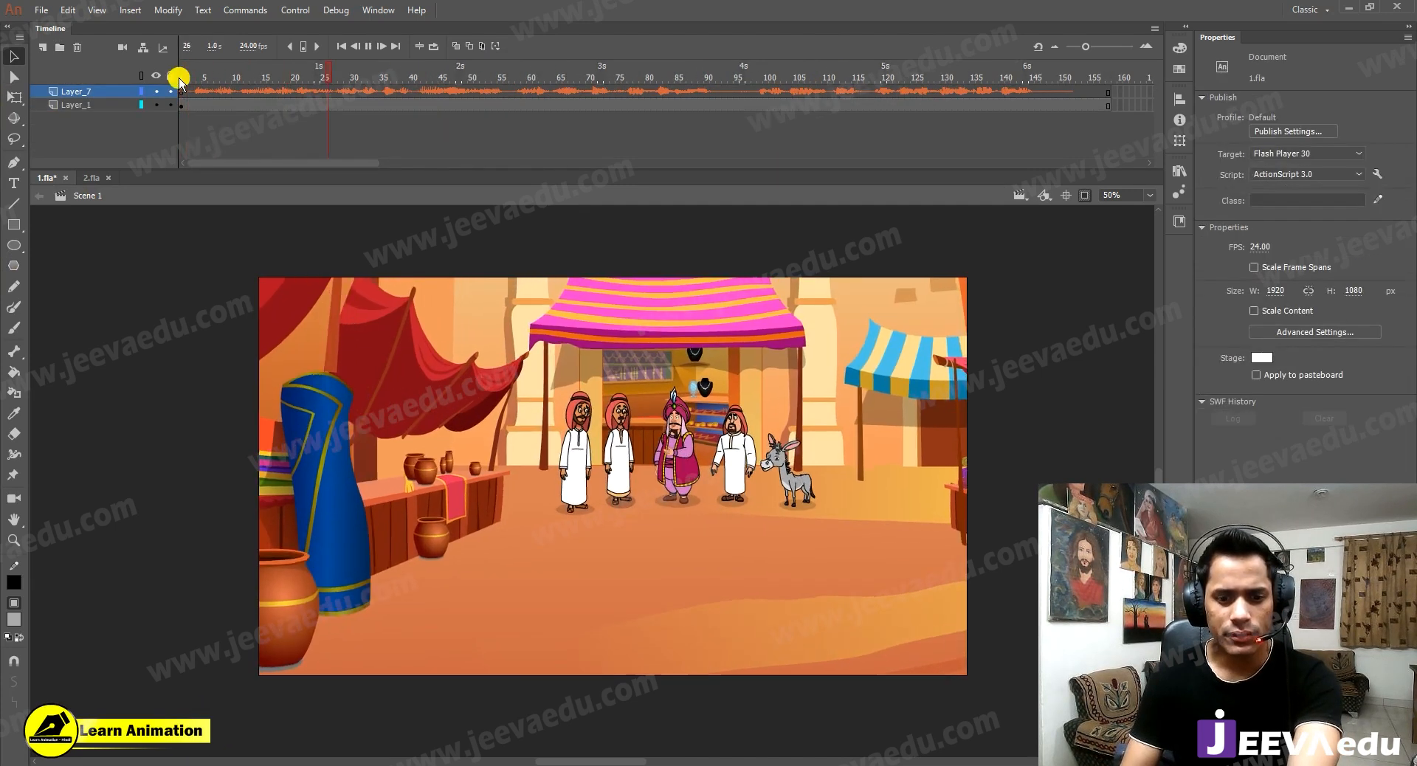
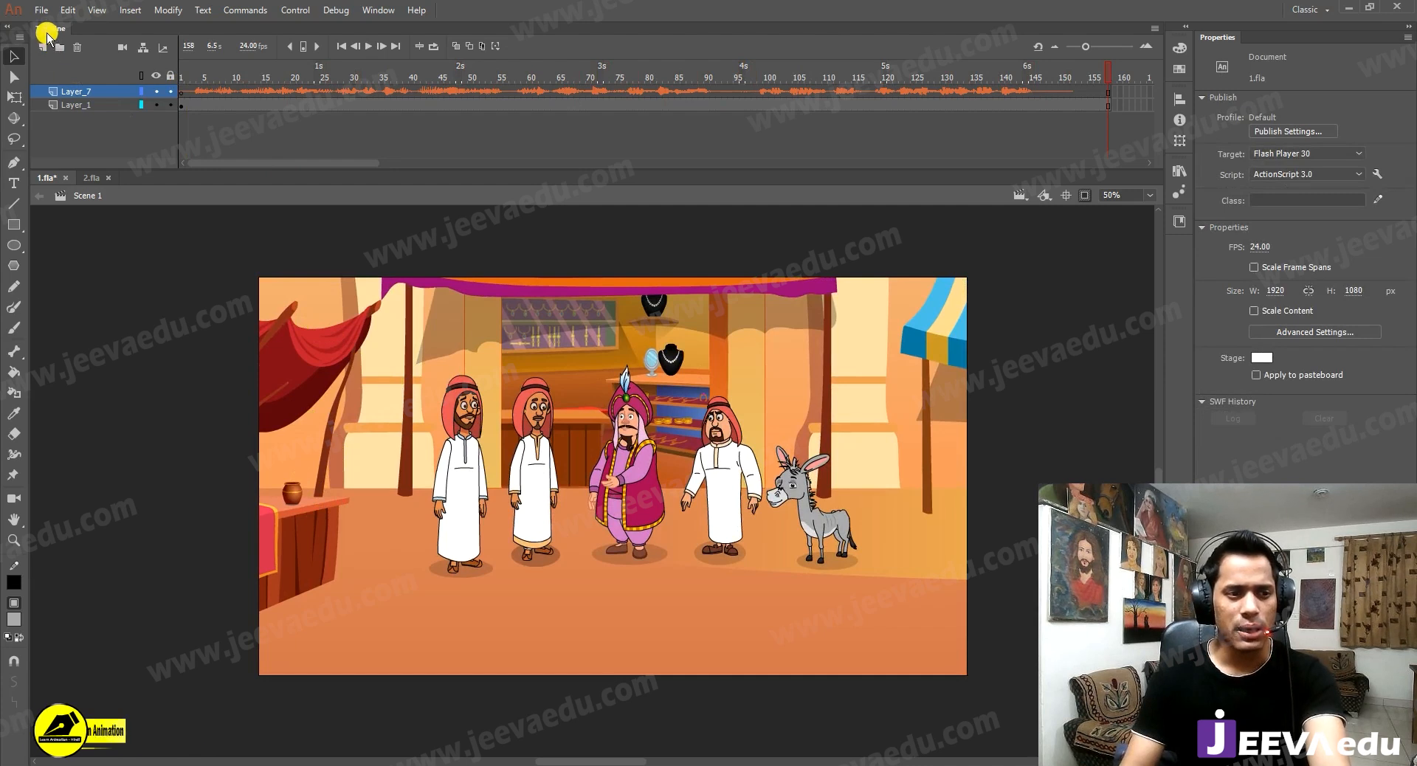
In the publish settings, set JPEG quality to 100 and the audio stream to MP3 at 128 kbps with Best quality.
{"action": "left_click", "coordinate": [1298, 131]}
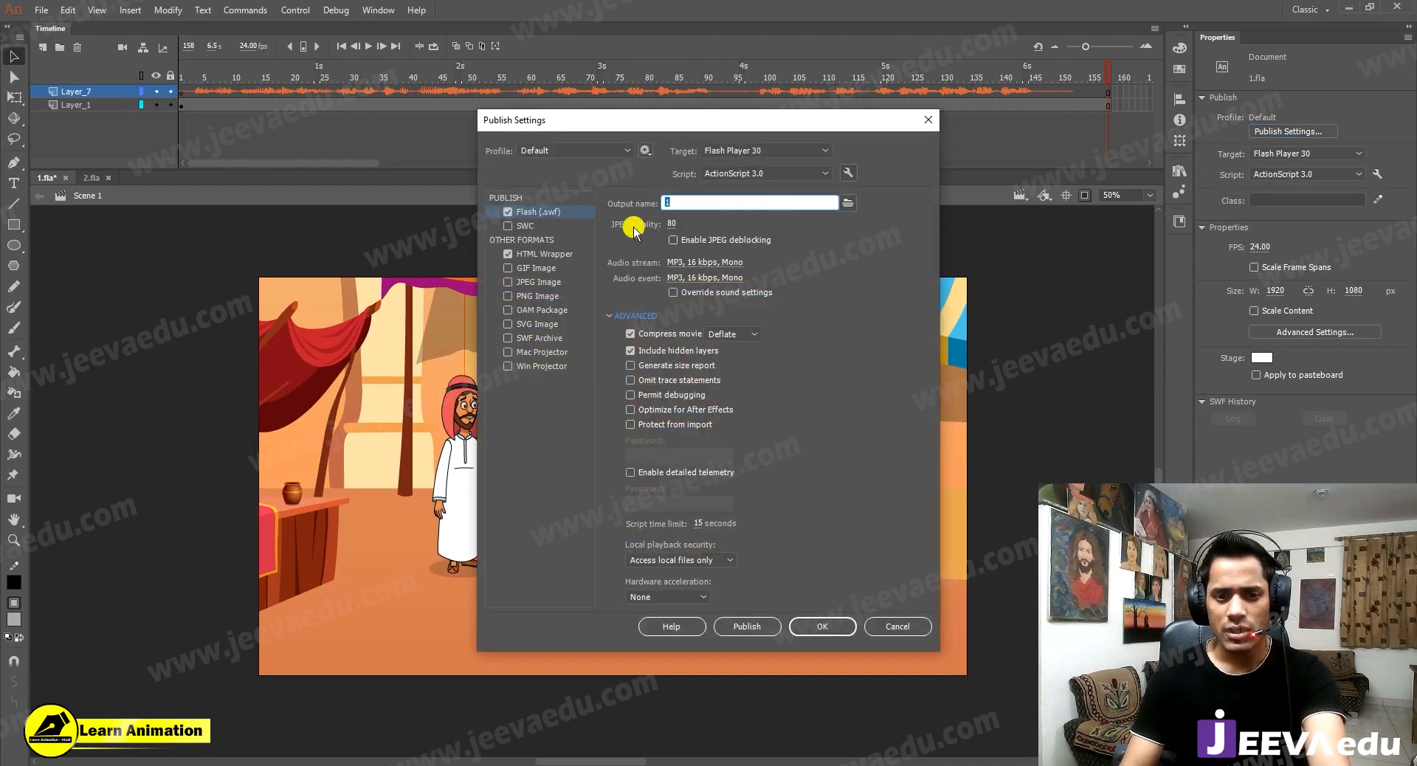
{"action": "left_click", "coordinate": [673, 225]}
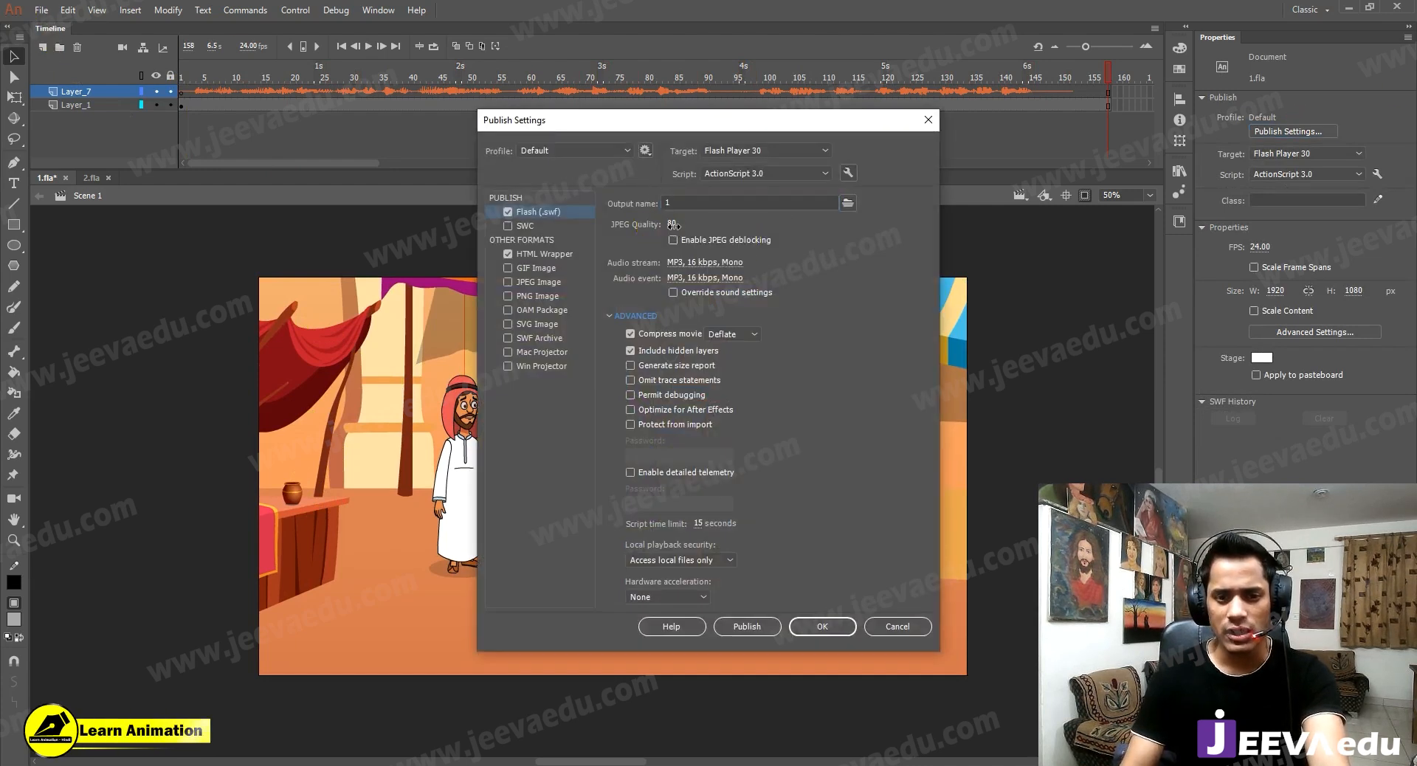
{"action": "left_click", "coordinate": [705, 262]}
{"action": "left_click", "coordinate": [659, 422]}
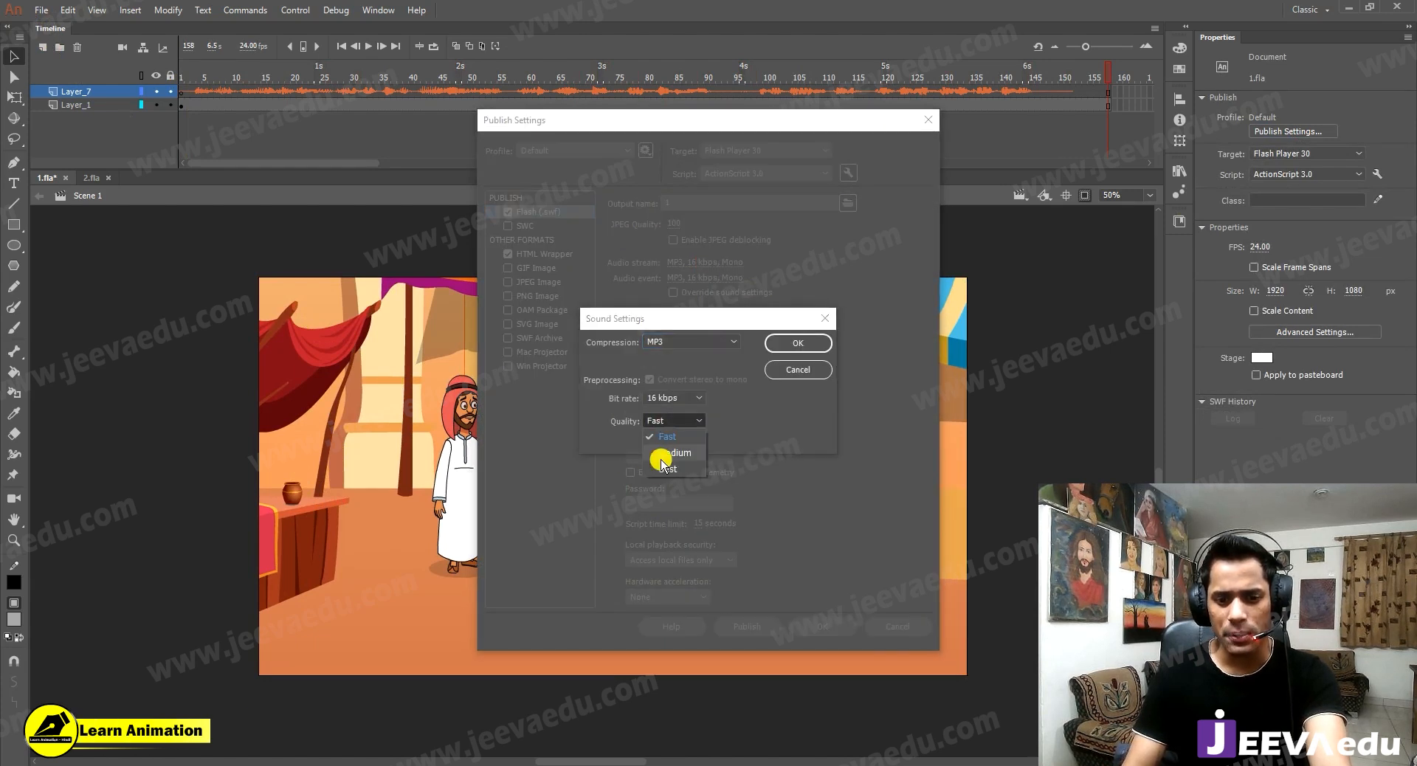
{"action": "left_click", "coordinate": [662, 452]}
{"action": "left_click", "coordinate": [673, 399]}
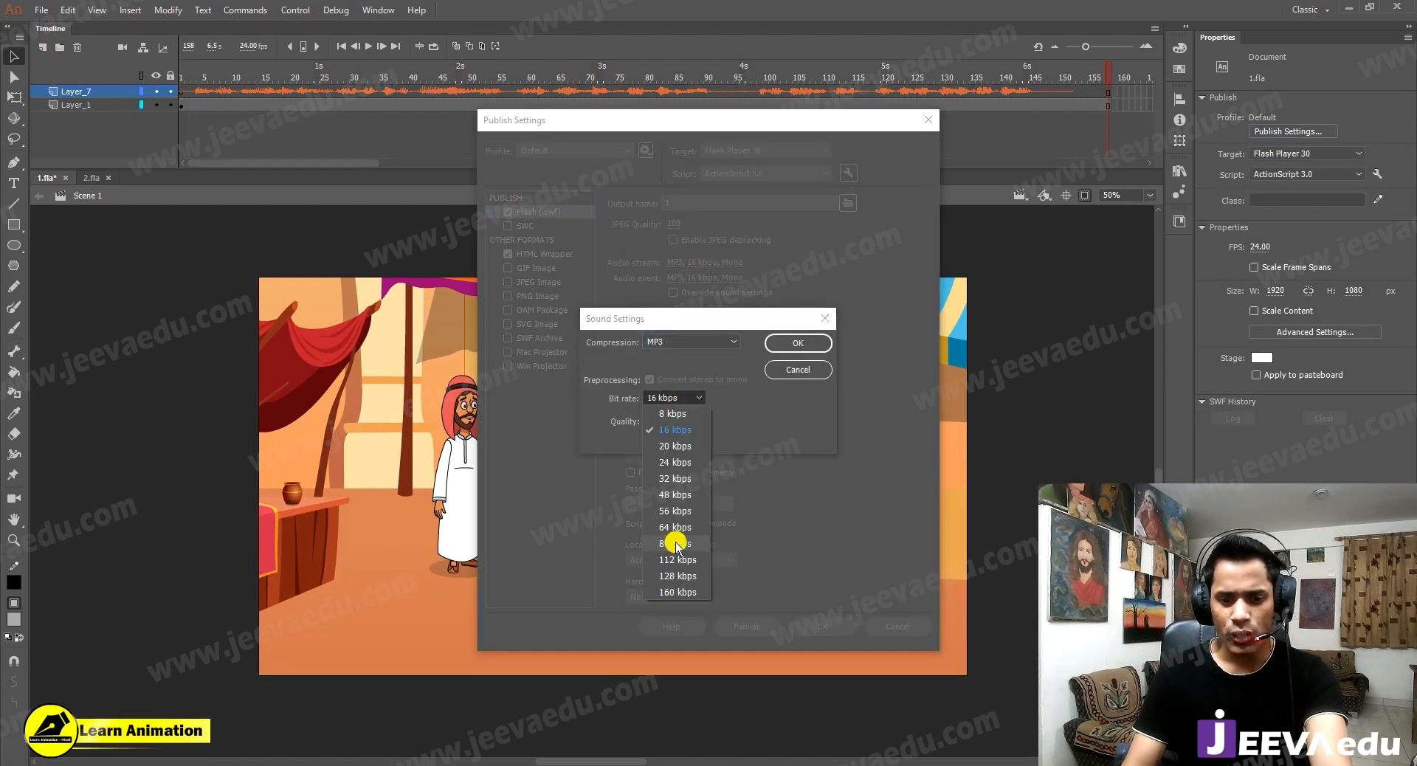
{"action": "left_click", "coordinate": [679, 577]}
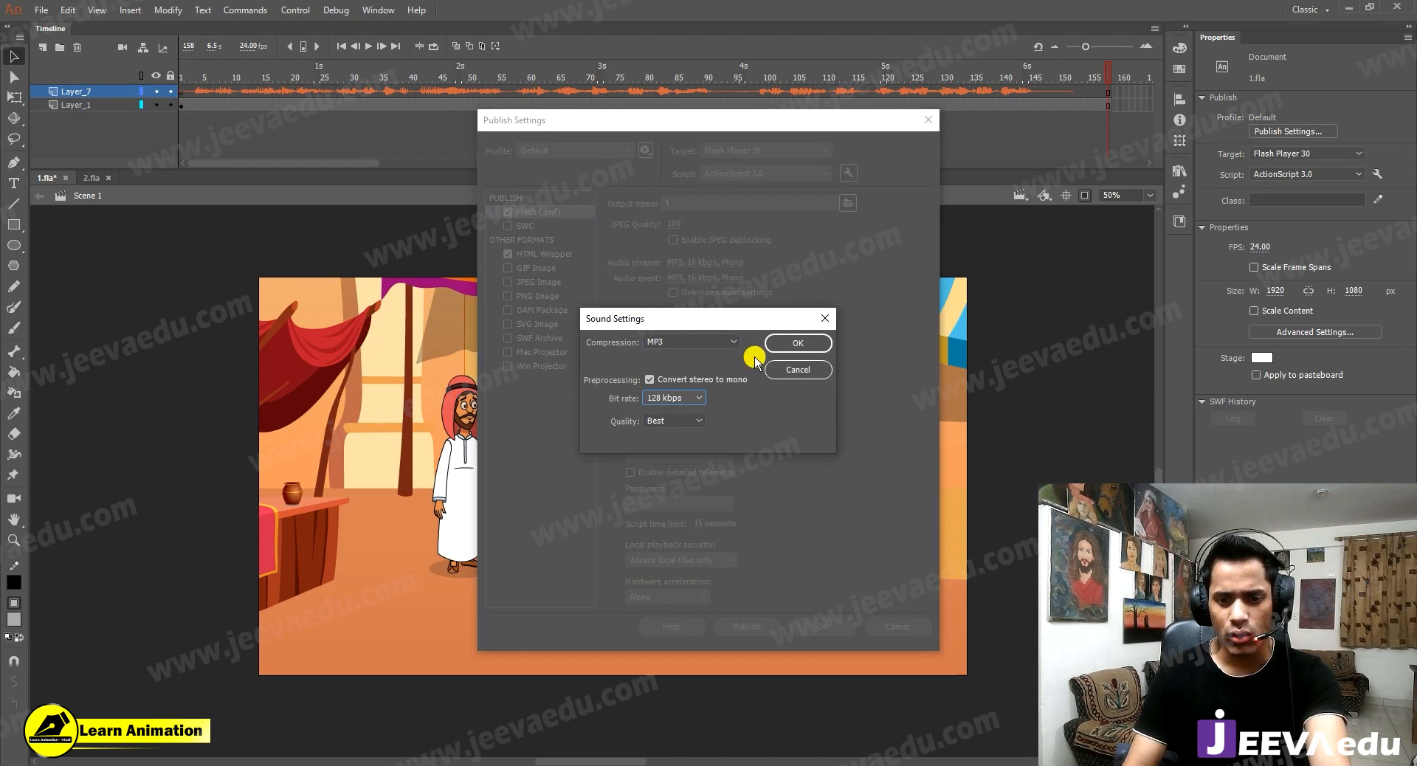
{"action": "left_click", "coordinate": [796, 344]}
Set the audio event compression to 128 kbps with Best quality and apply the publish settings.
{"action": "left_click", "coordinate": [712, 284]}
{"action": "left_click", "coordinate": [668, 421]}
{"action": "left_click", "coordinate": [674, 467]}
{"action": "left_click", "coordinate": [674, 399]}
{"action": "left_click", "coordinate": [677, 576]}
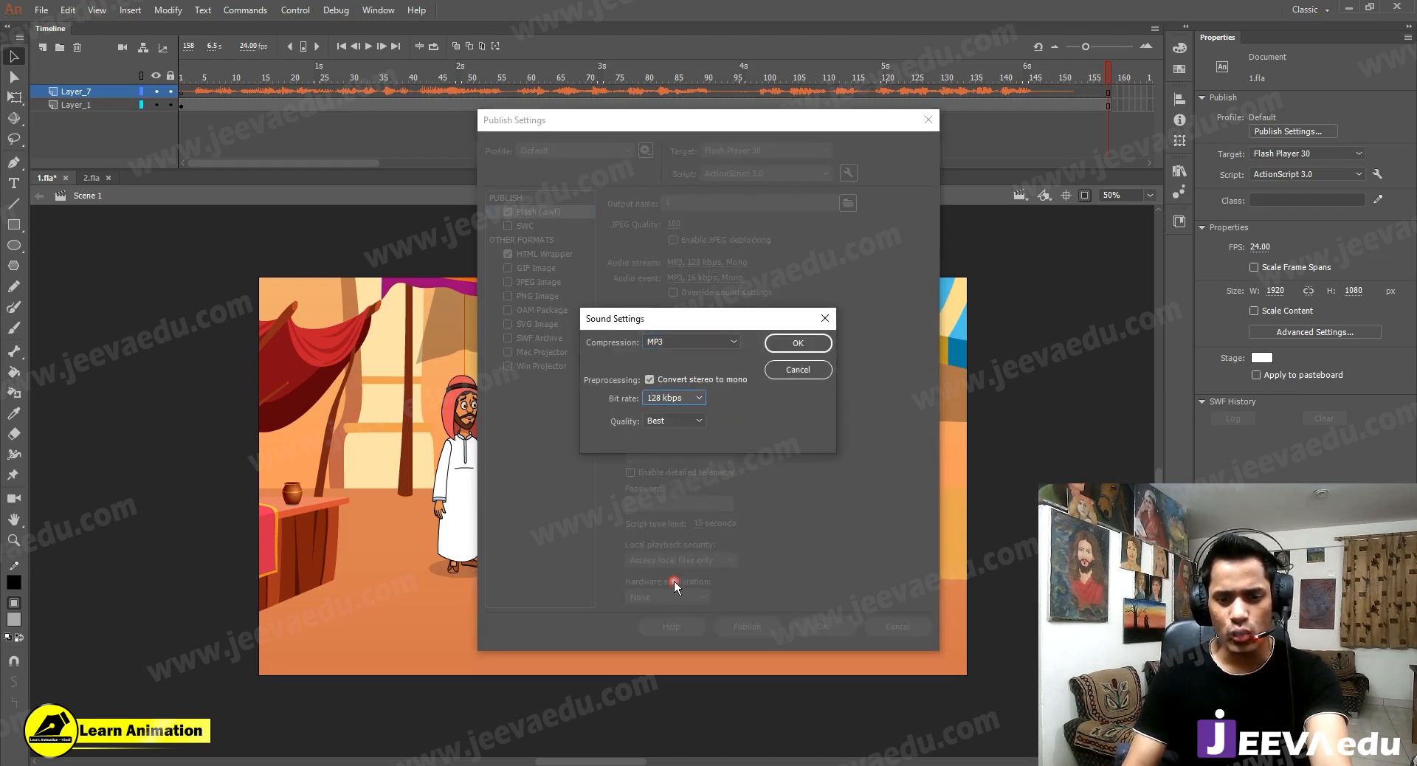
{"action": "left_click", "coordinate": [793, 345]}
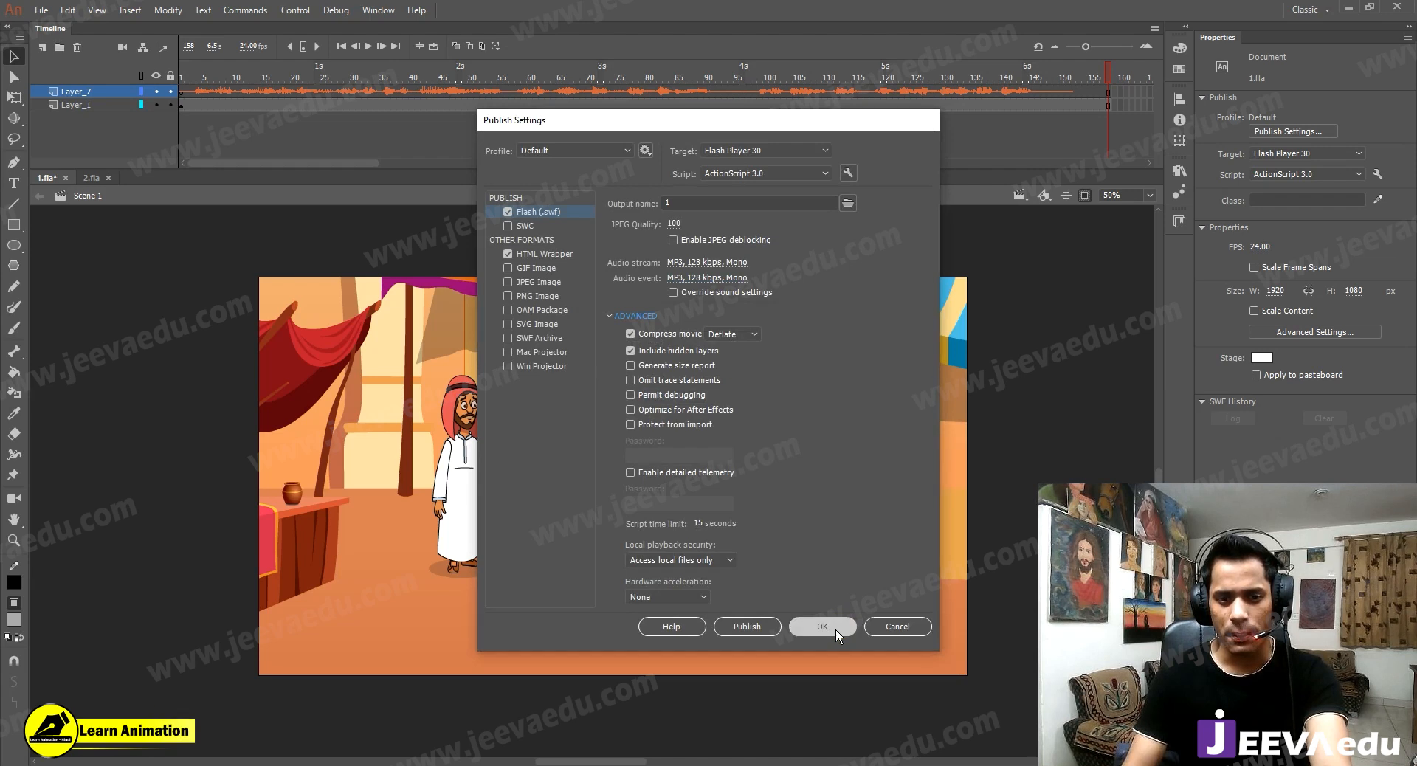
{"action": "left_click", "coordinate": [836, 631]}
Export the animation as a 1920 x 1080 video to the Desktop as 1.mov, and go to the desktop to find it.
{"action": "left_click", "coordinate": [42, 10]}
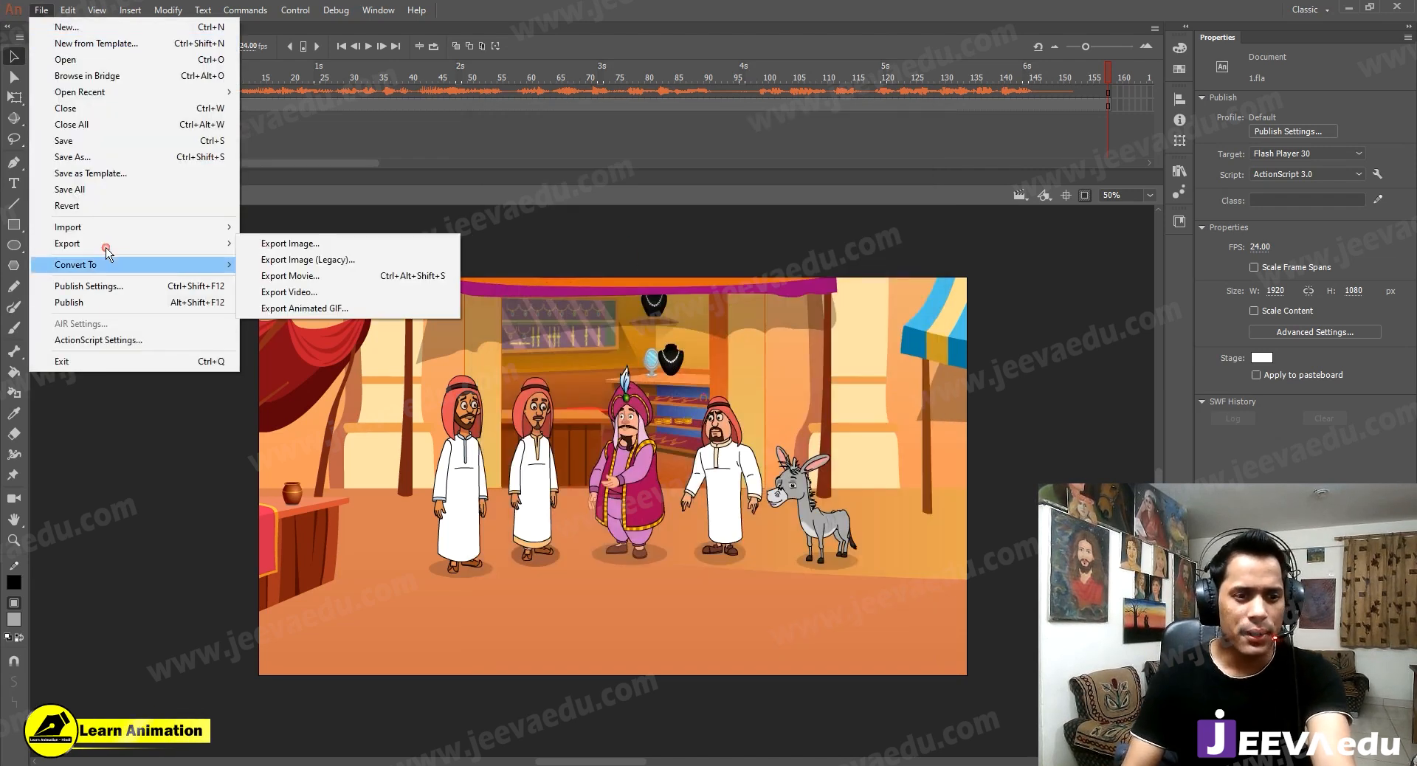
{"action": "mouse_move", "coordinate": [152, 244]}
{"action": "left_click", "coordinate": [384, 304]}
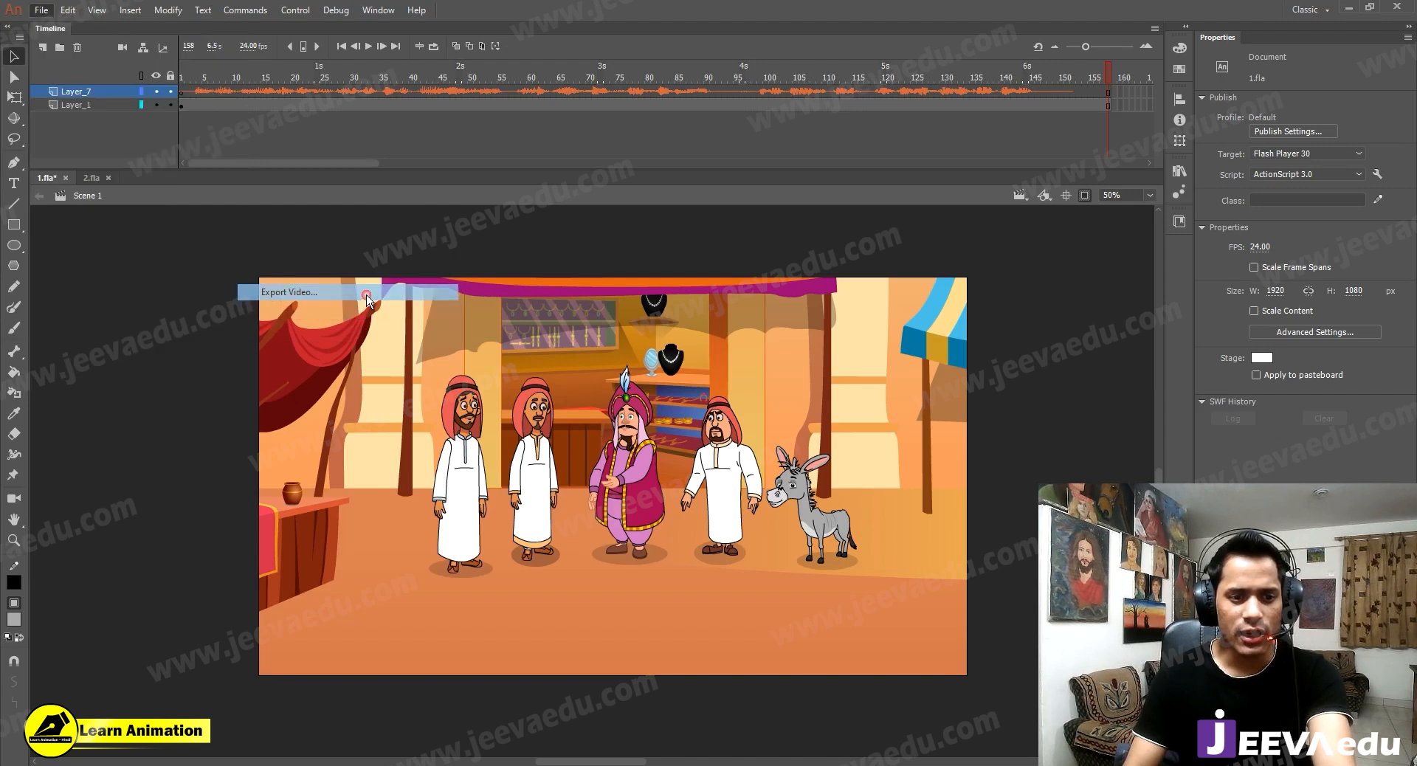
{"action": "left_click", "coordinate": [542, 436]}
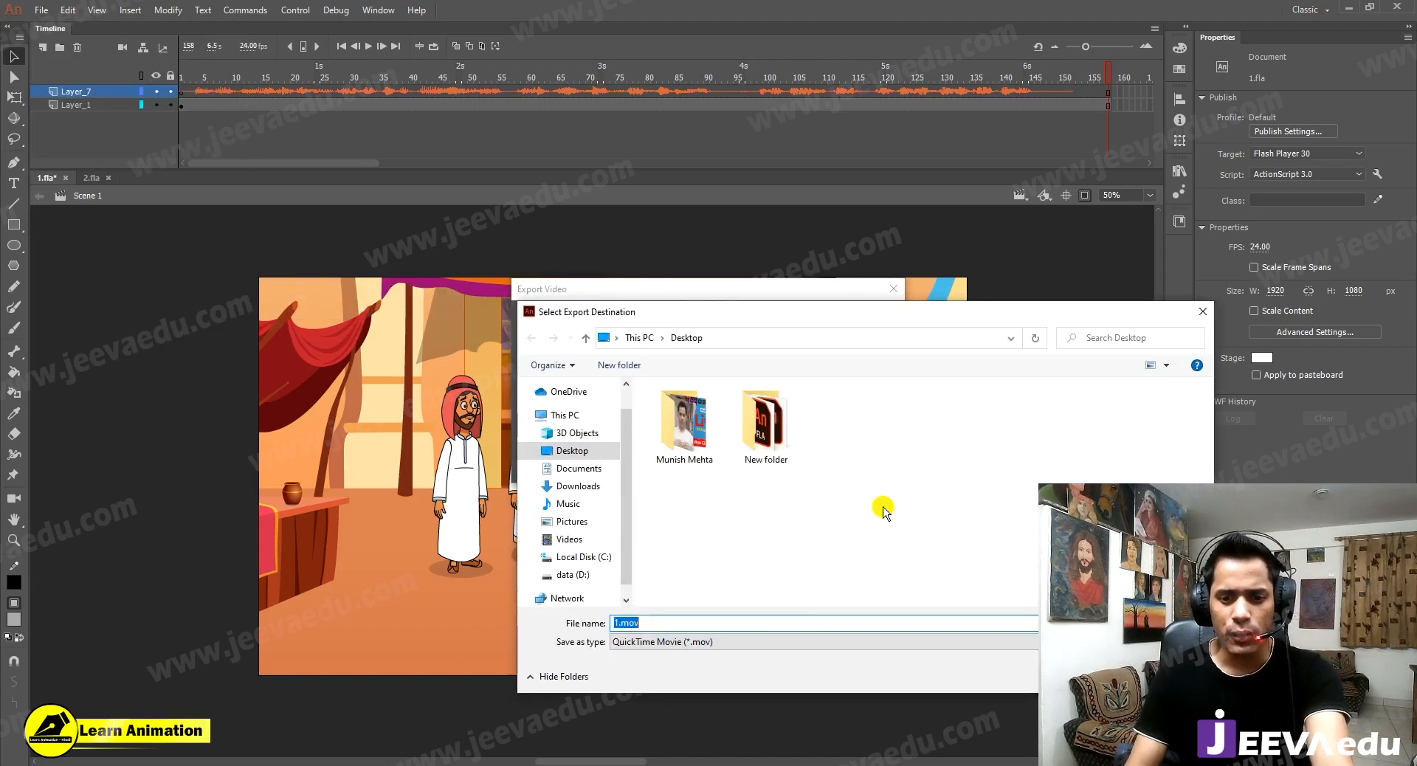
{"action": "left_click", "coordinate": [827, 547]}
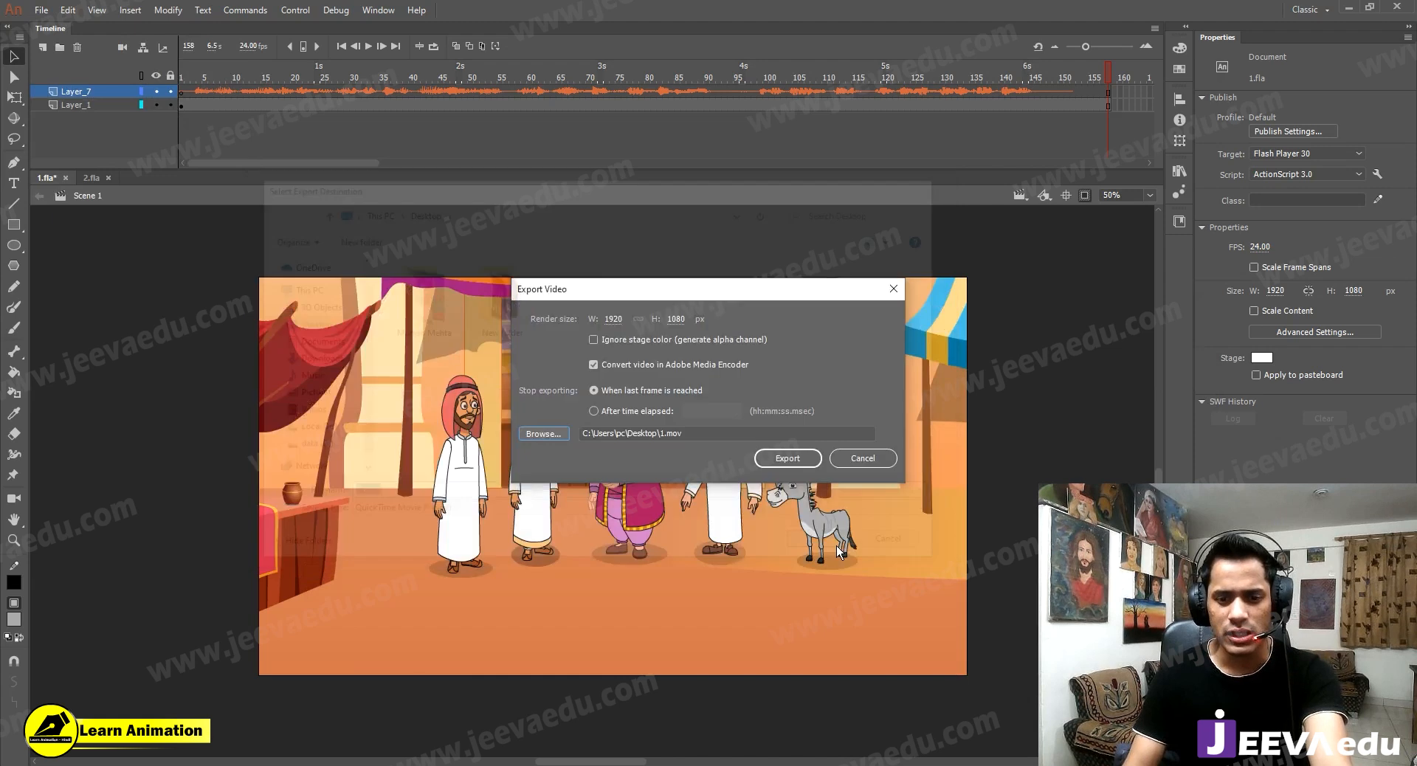
{"action": "left_click", "coordinate": [804, 458]}
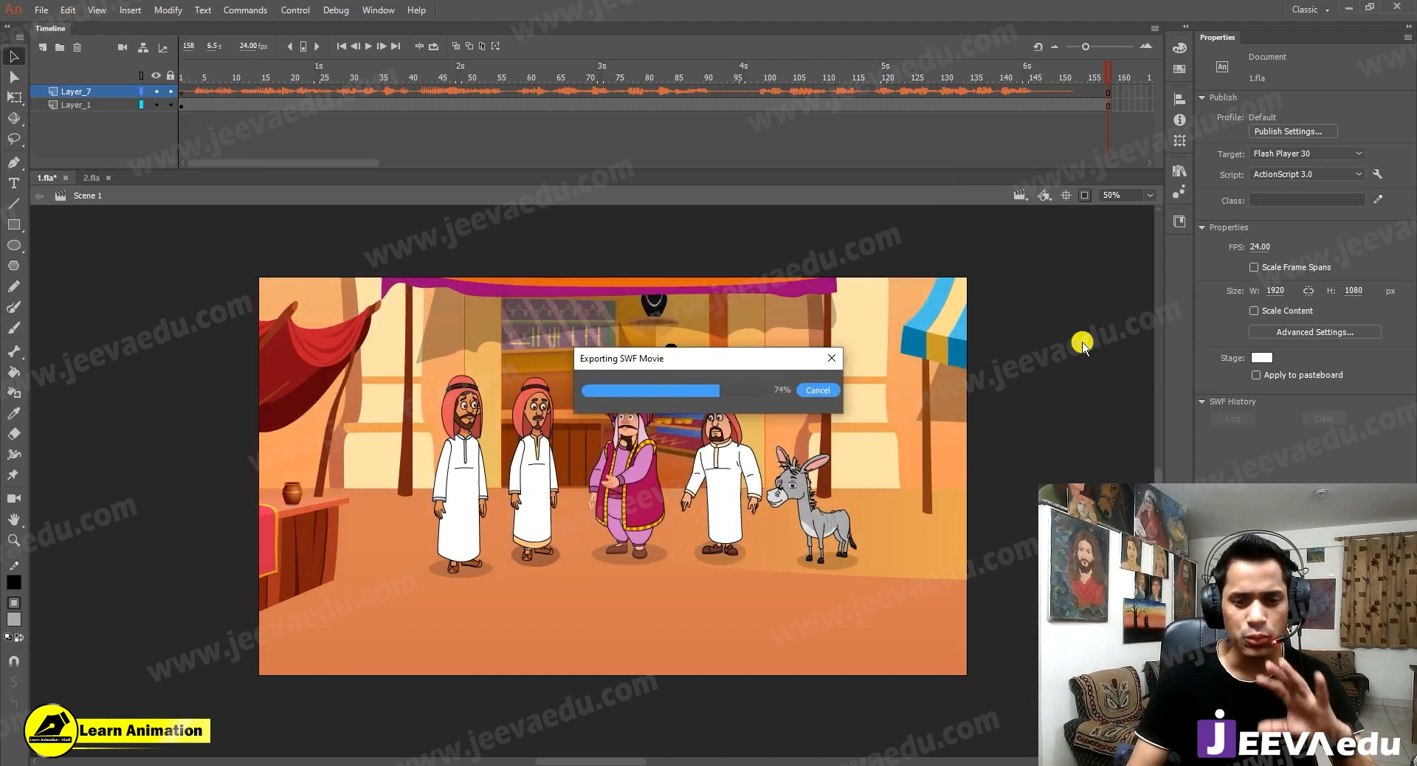
{"action": "left_click", "coordinate": [819, 413]}
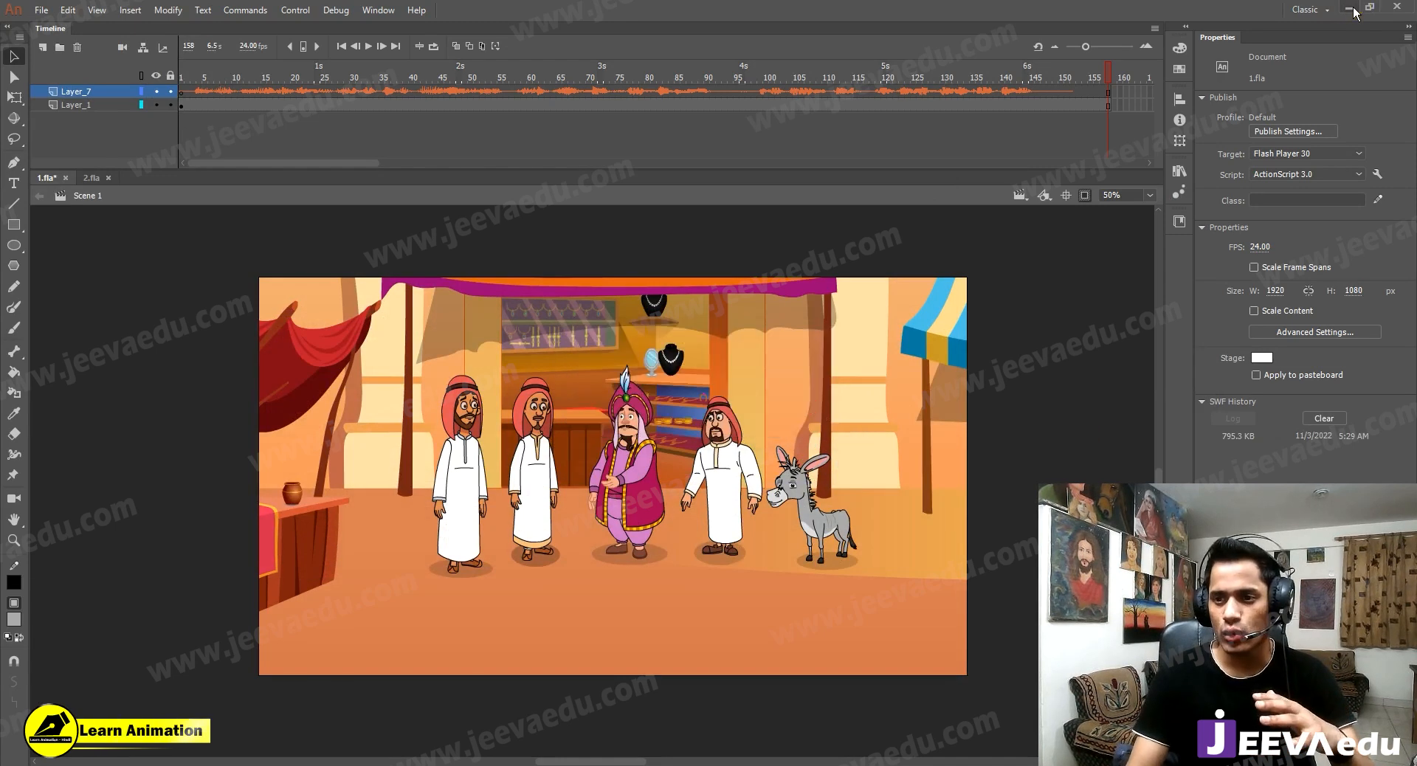
{"action": "left_click", "coordinate": [1352, 8]}
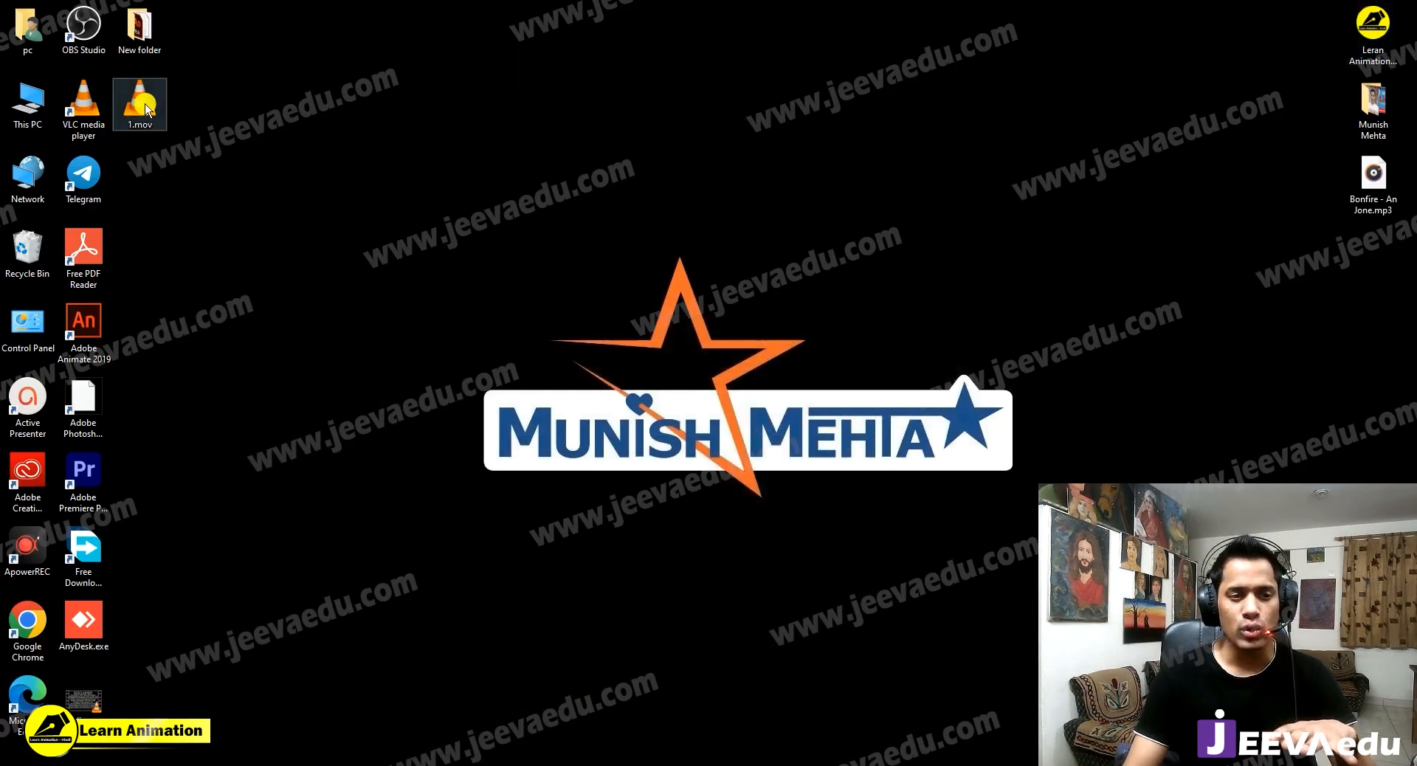